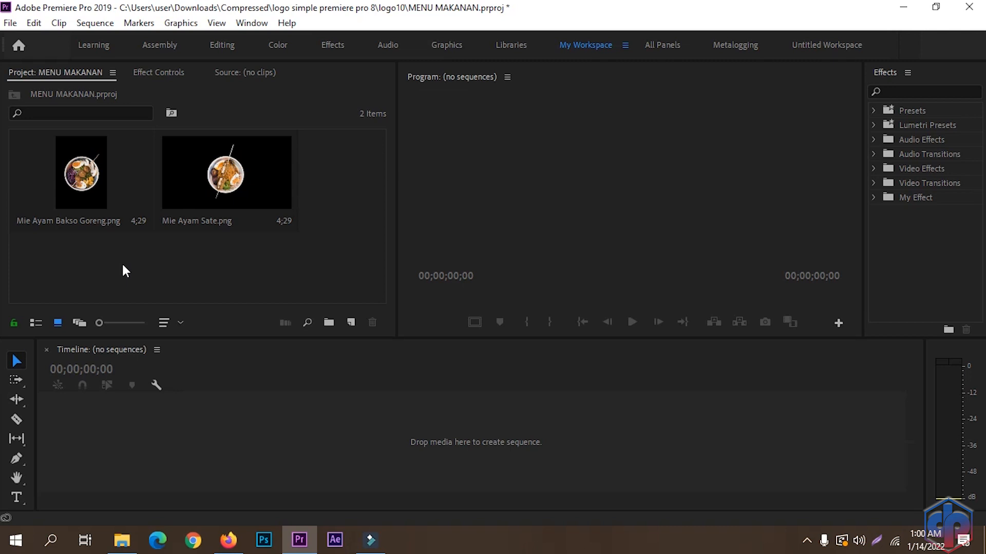
- Start a new sequence and name it MAIN
key(ctrl+n)
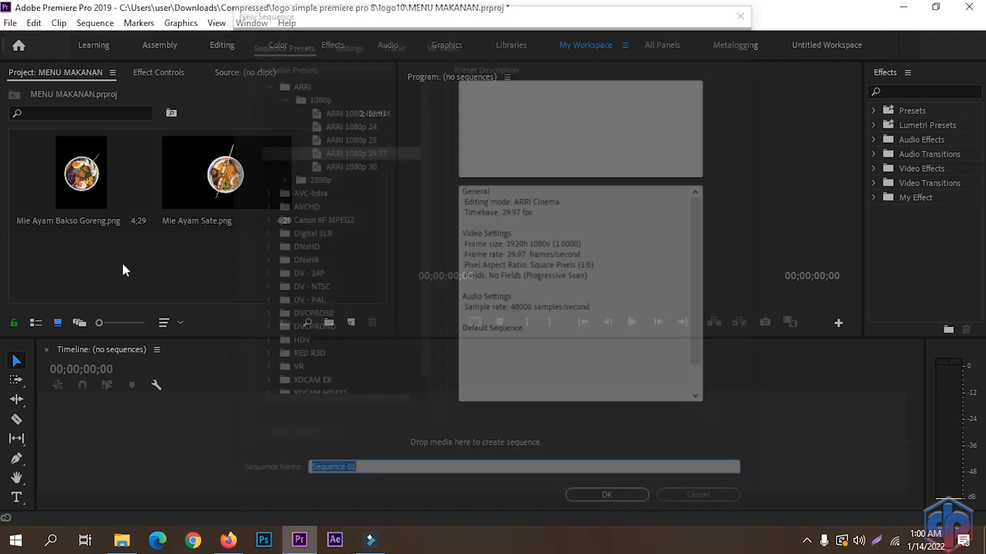
text(mAIN)
key(BackSpace)
key(BackSpace)
key(BackSpace)
key(BackSpace)
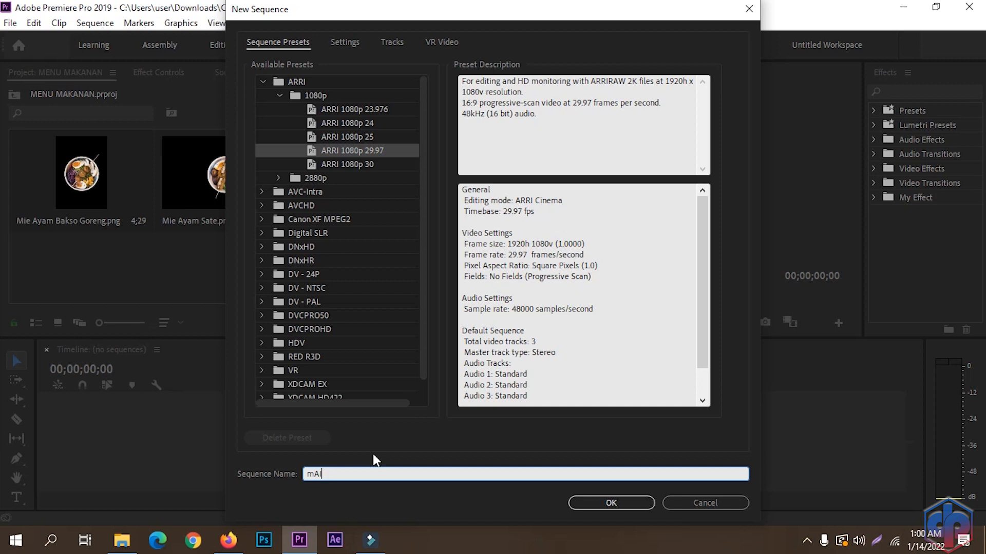
text(MAIN)
- Set the MAIN sequence's frame size to 1080 horizontal by 1920 vertical and create the sequence
click(344, 41)
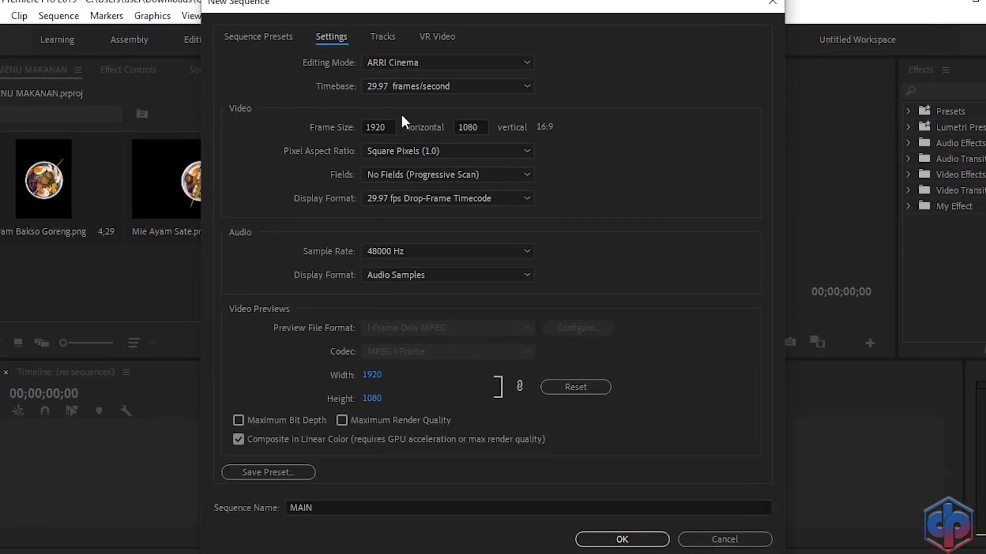
double_click(377, 132)
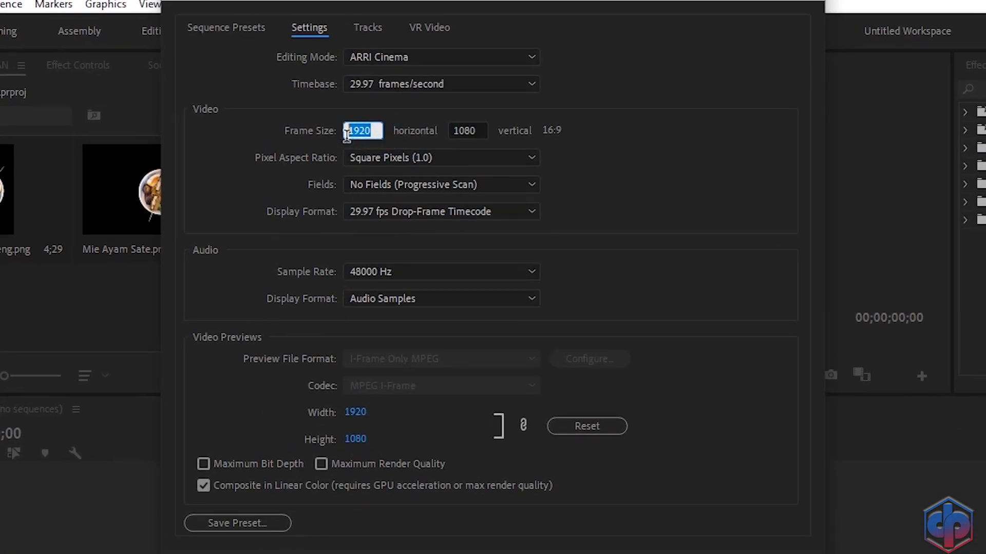
right_click(354, 132)
click(407, 171)
drag(483, 132, 449, 134)
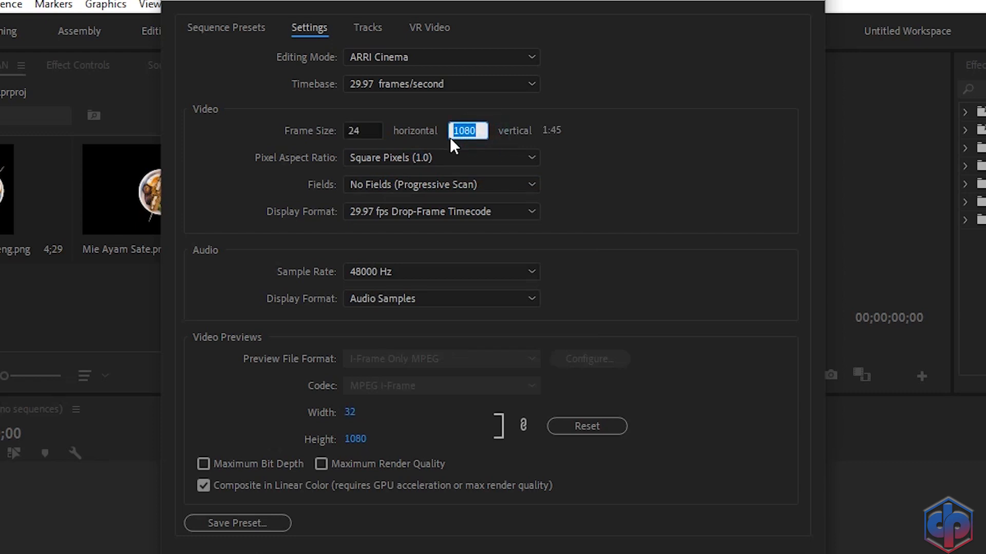
drag(378, 129, 330, 132)
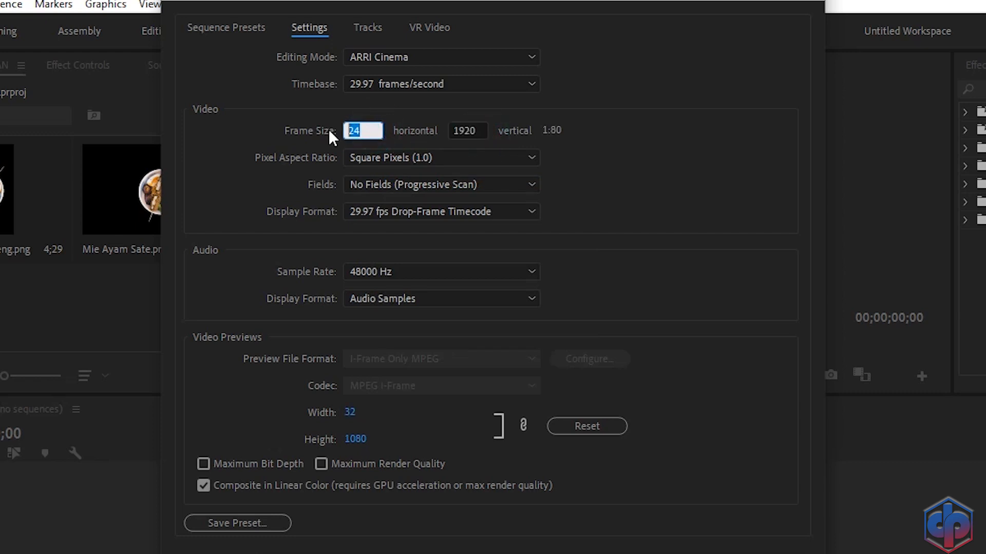
text(1080)
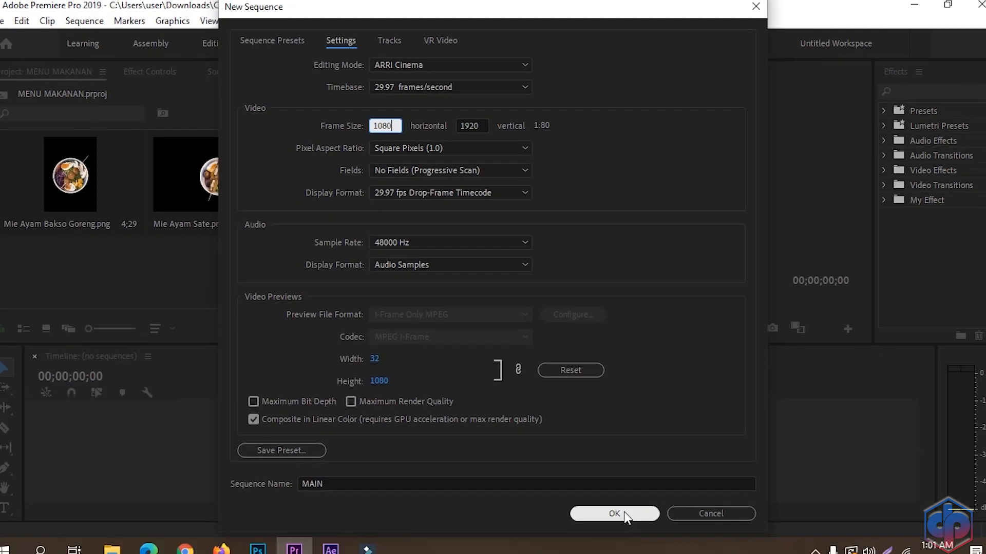
click(611, 503)
drag(495, 496, 336, 496)
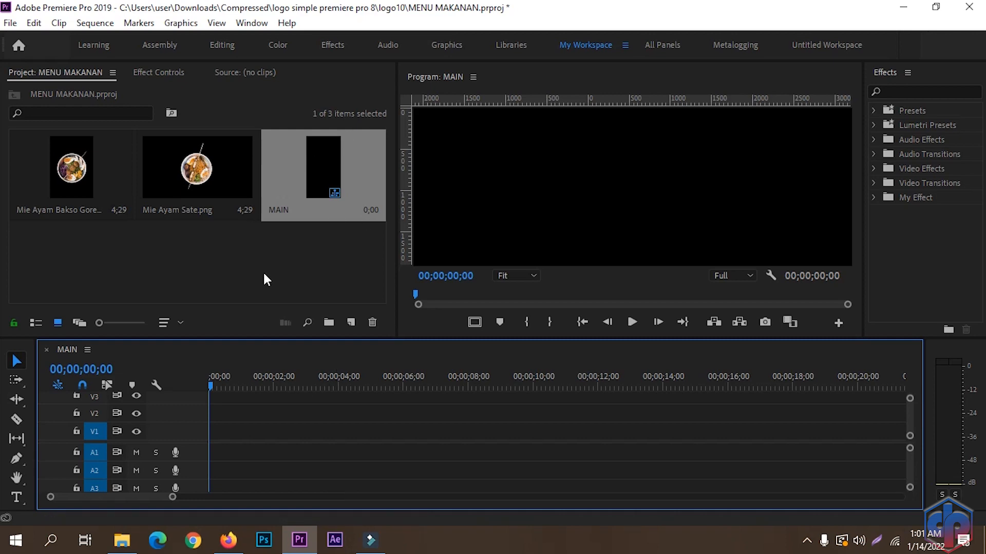
- Create another sequence named MENU 1 with a frame size of 1080 horizontal by 1920 vertical
key(ctrl+n)
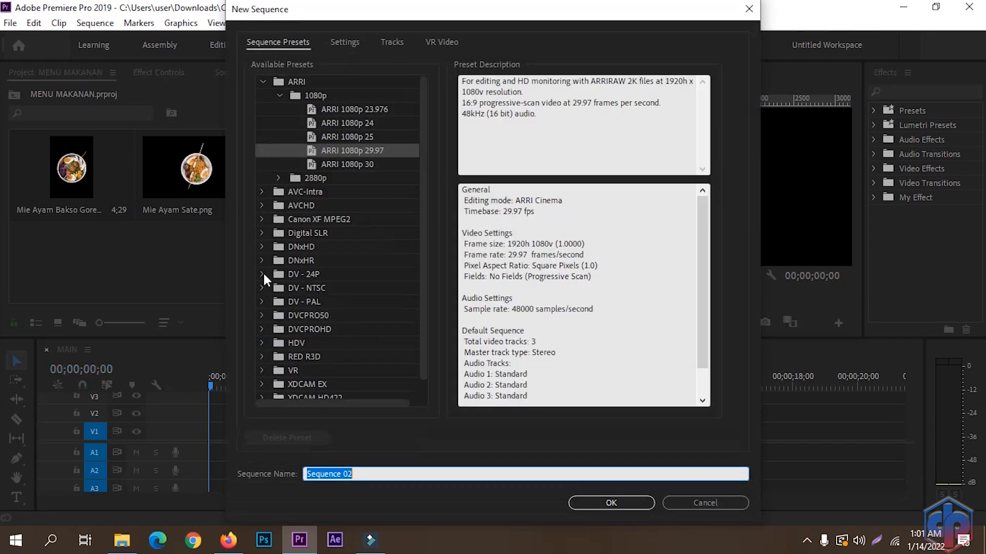
text(m)
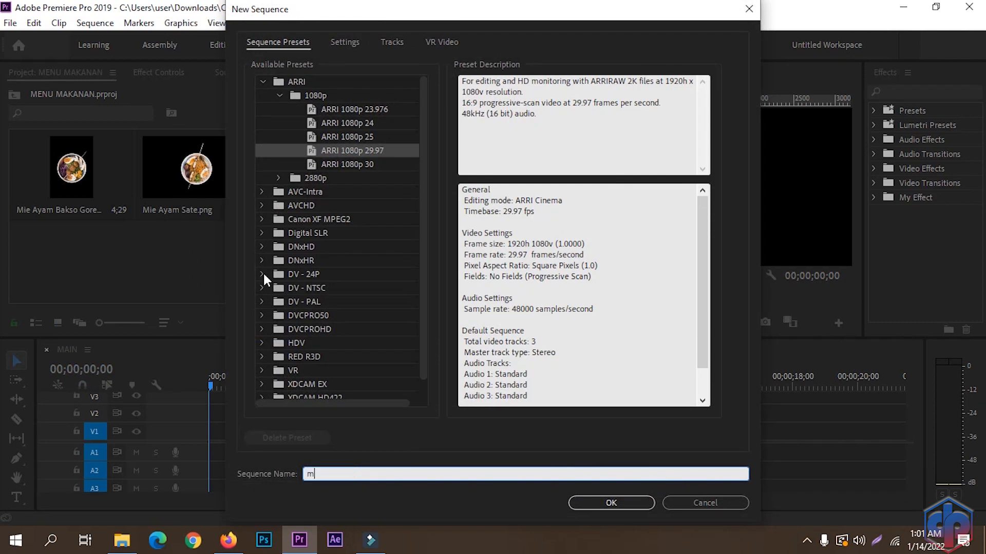
text(MENU 1)
click(344, 41)
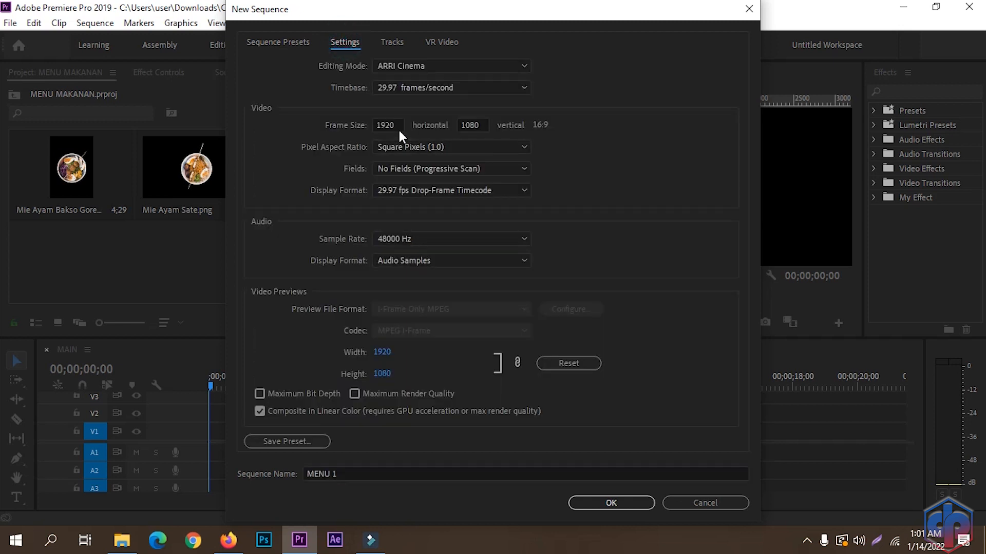
double_click(385, 125)
right_click(384, 127)
click(411, 156)
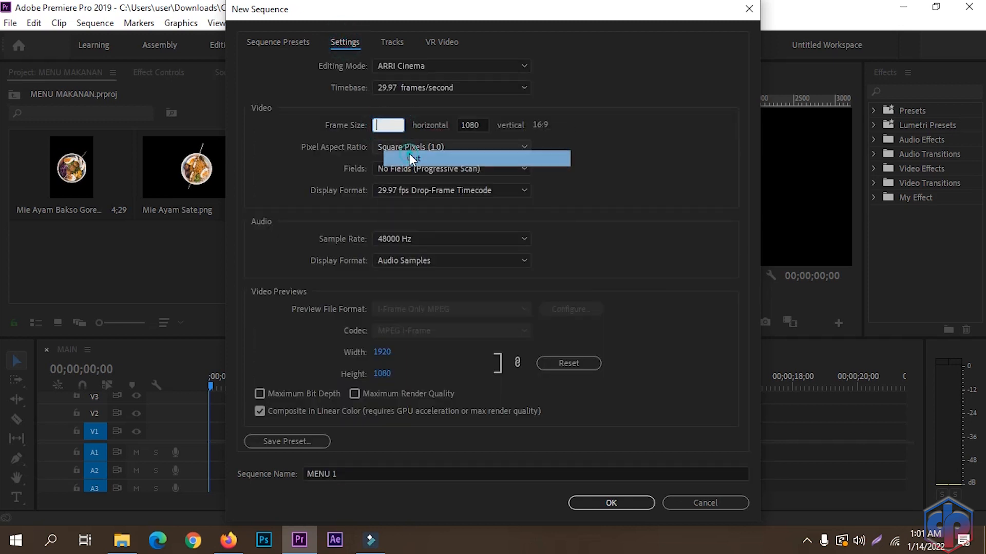
double_click(483, 123)
key(ctrl+v)
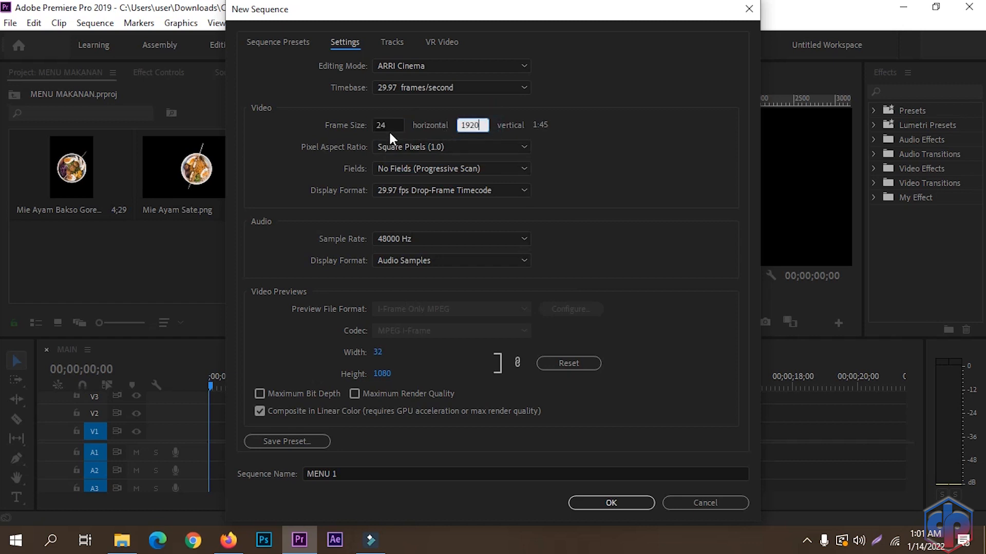
click(389, 127)
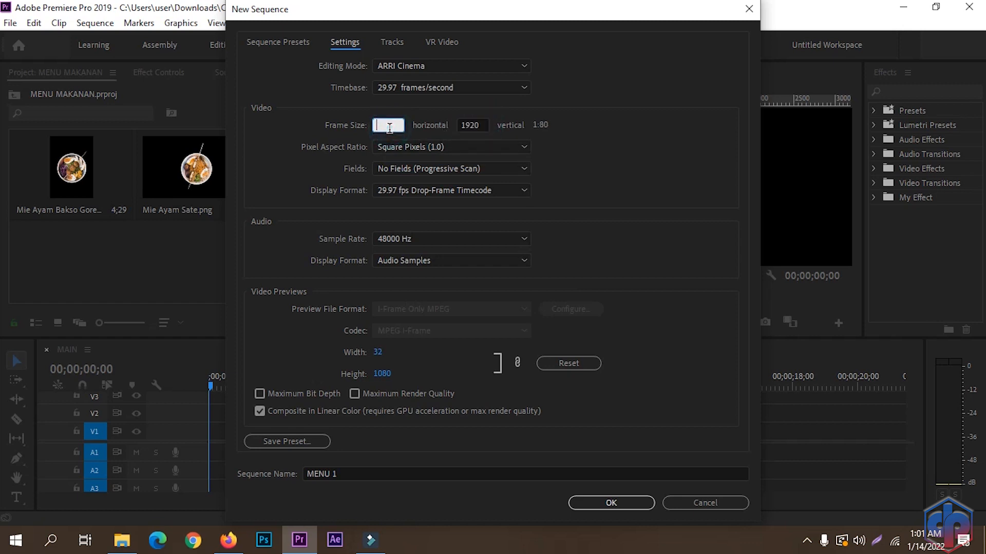
text(1080)
click(591, 506)
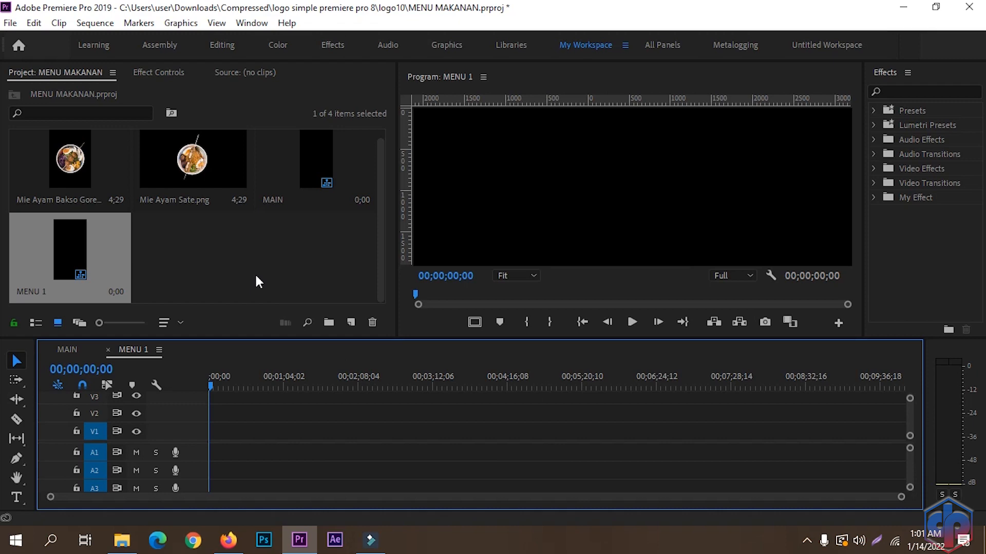
- Create a third sequence named MENU 2 with a frame size of 1080 horizontal by 1920 vertical
key(ctrl+n)
text(MENU 2)
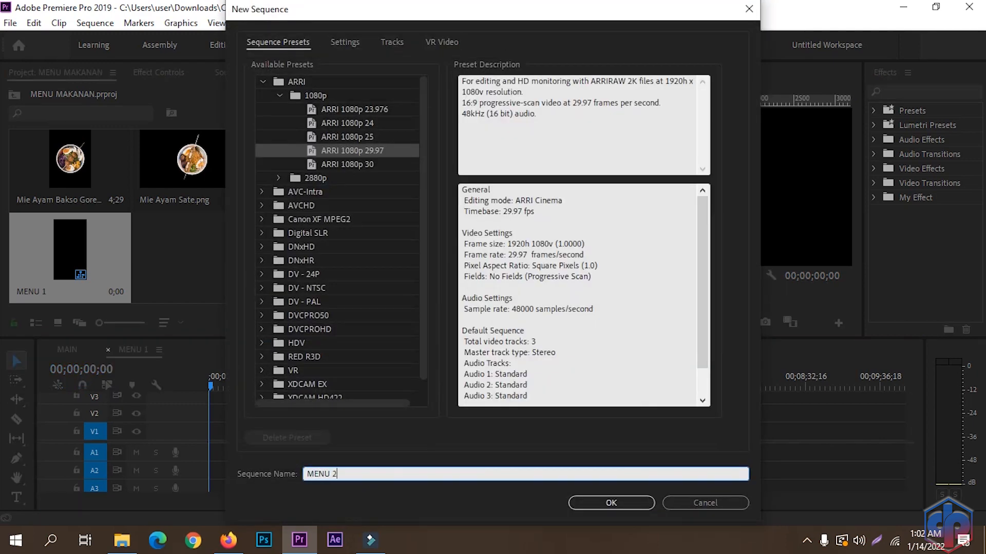
click(334, 43)
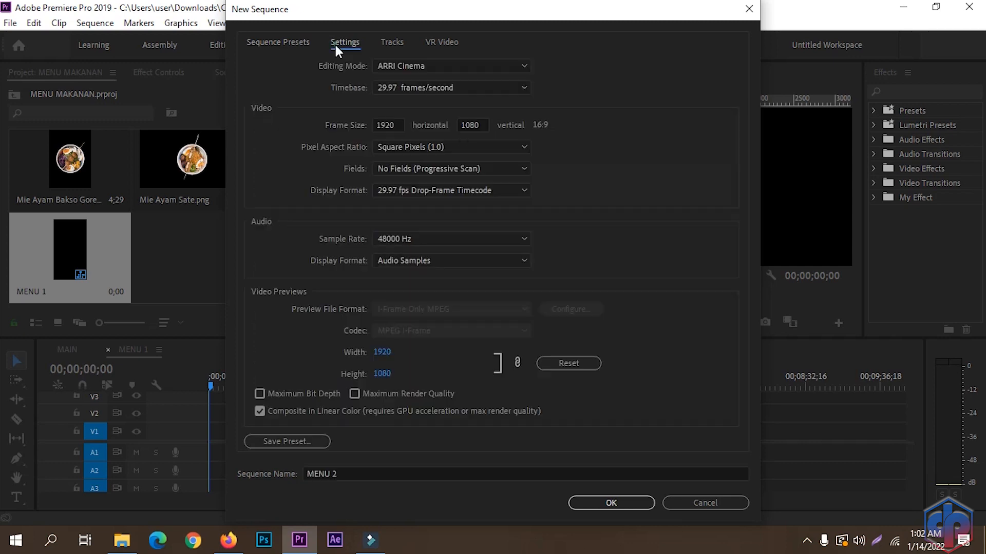
click(390, 125)
right_click(377, 126)
click(411, 159)
text(24)
click(477, 126)
click(392, 126)
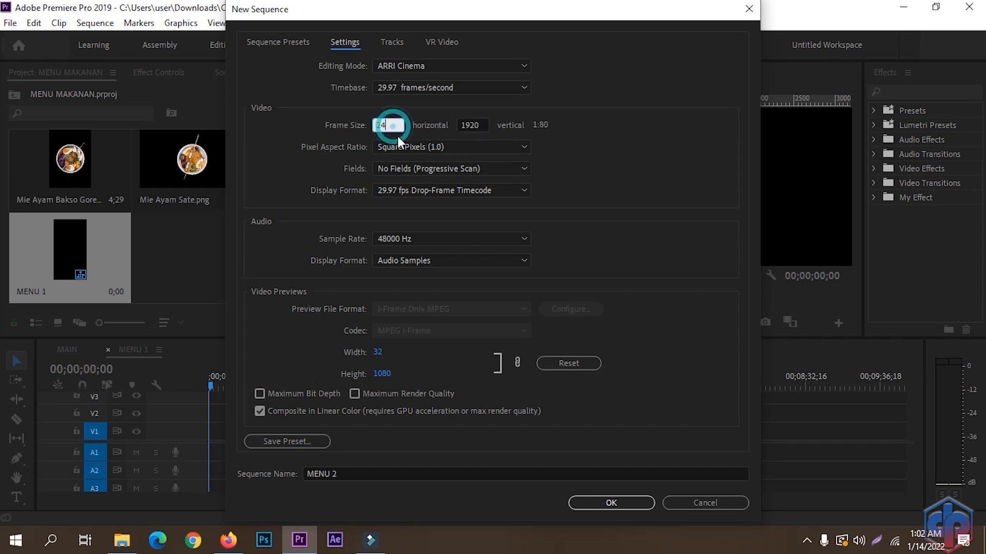
text(1080)
click(610, 503)
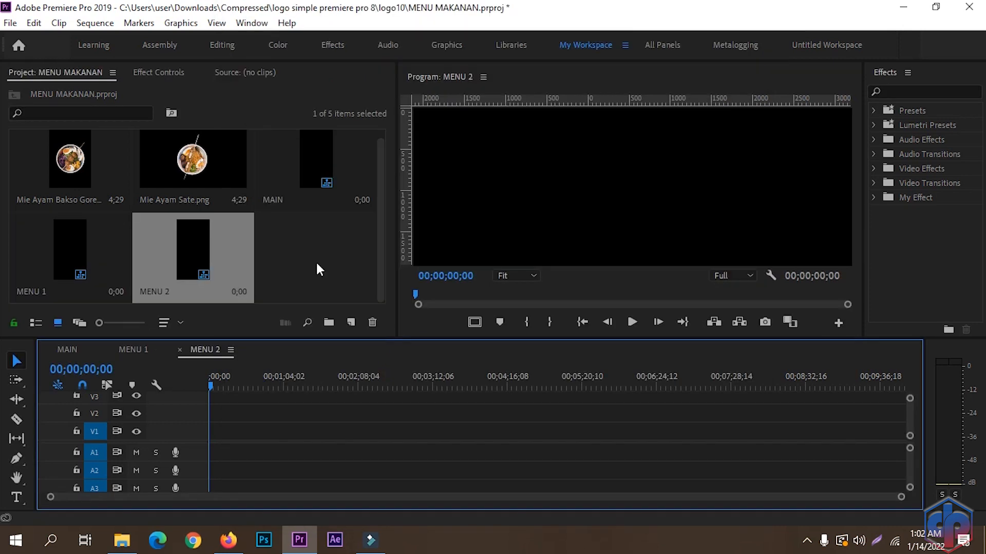
- Switch to the MAIN sequence and create a dark grey 1080 × 1920 color matte with the default name
click(67, 350)
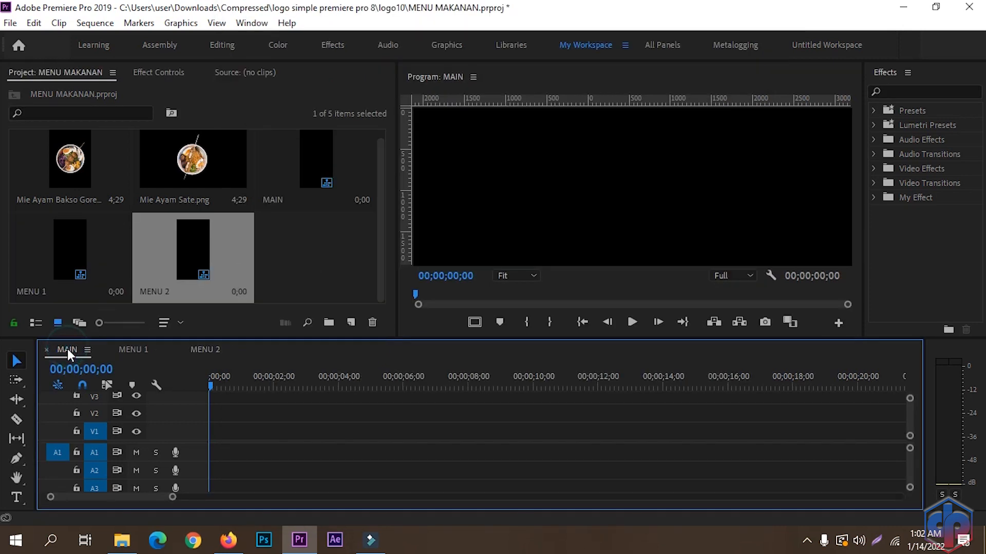
click(352, 323)
click(373, 453)
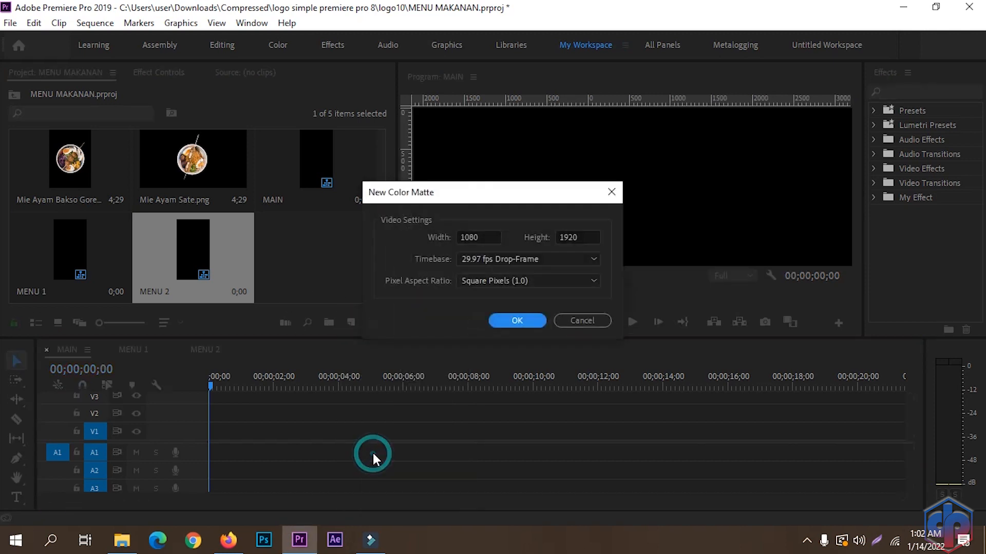
click(513, 320)
drag(373, 269, 332, 228)
click(652, 195)
click(474, 294)
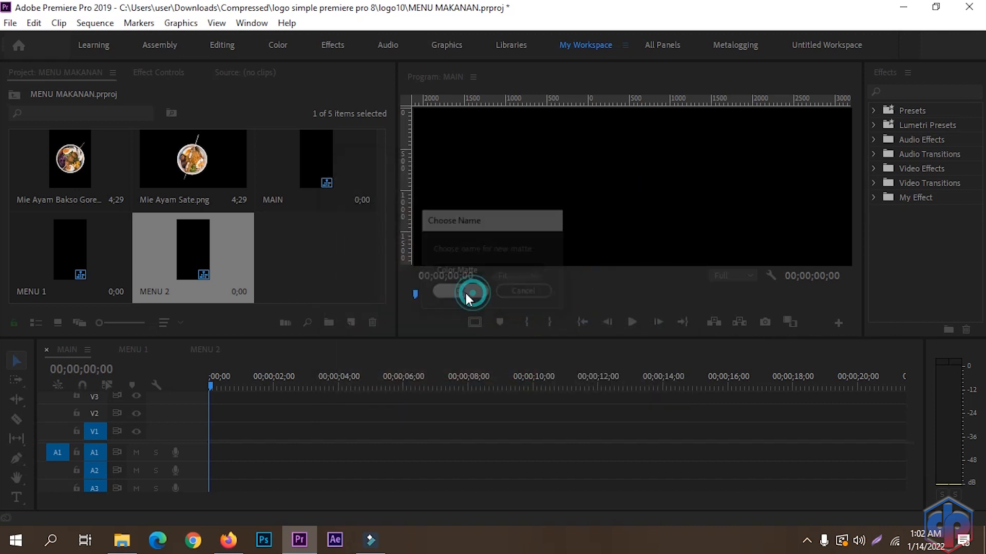
- Place the Color Matte at the start of track V1 in MAIN and extend it to about 12 seconds 20 frames
drag(319, 253, 200, 452)
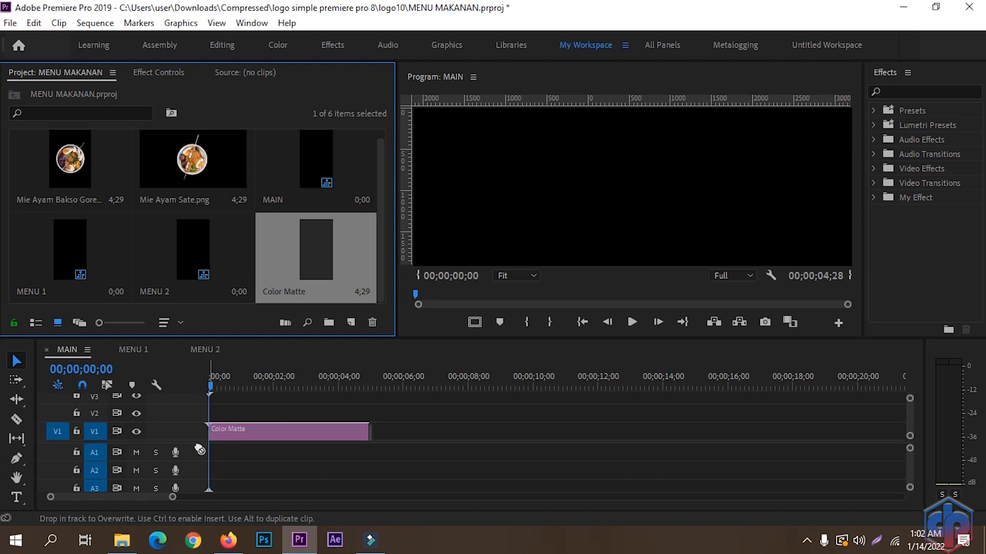
drag(368, 431, 612, 466)
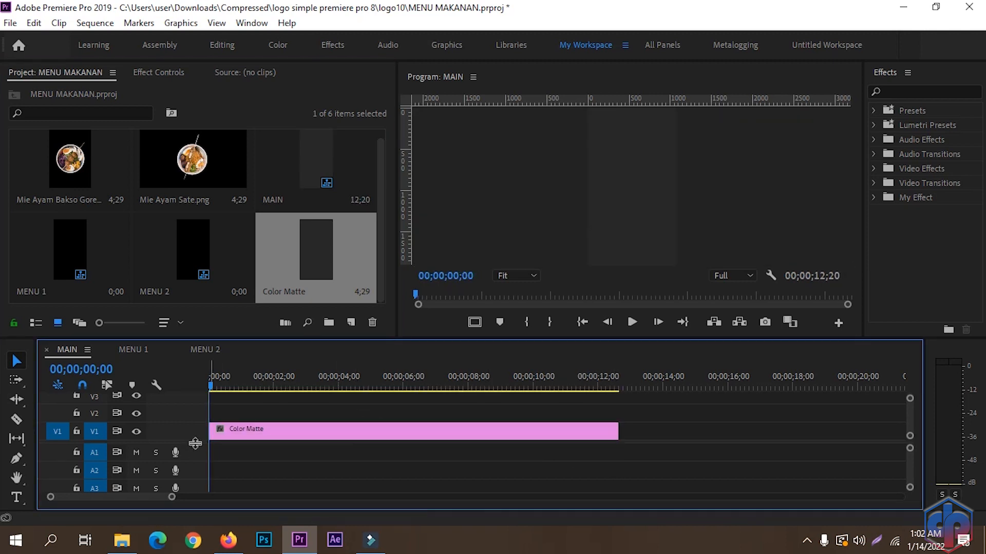
drag(202, 473, 202, 472)
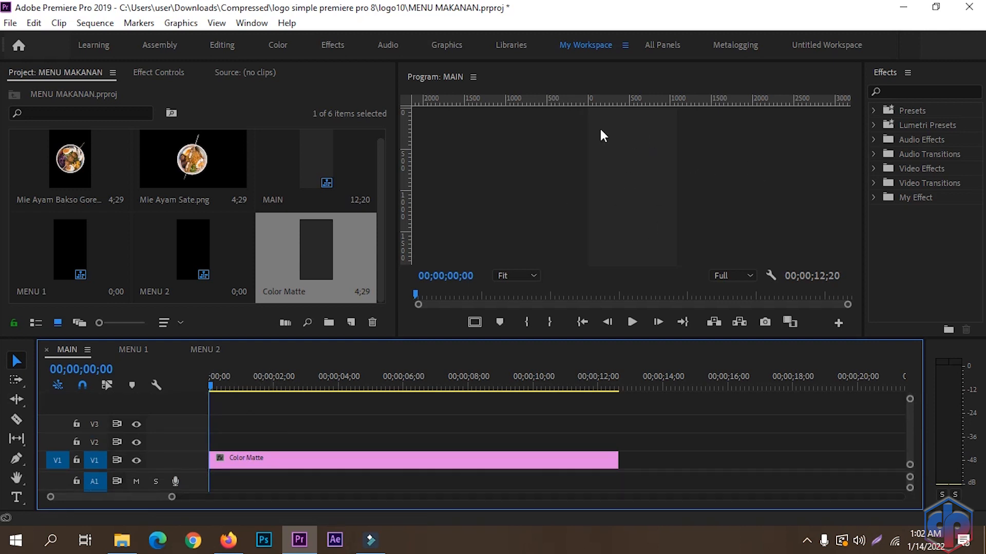
- Create a legacy title with the default settings and add the text "Menu" near the top of the frame
click(9, 22)
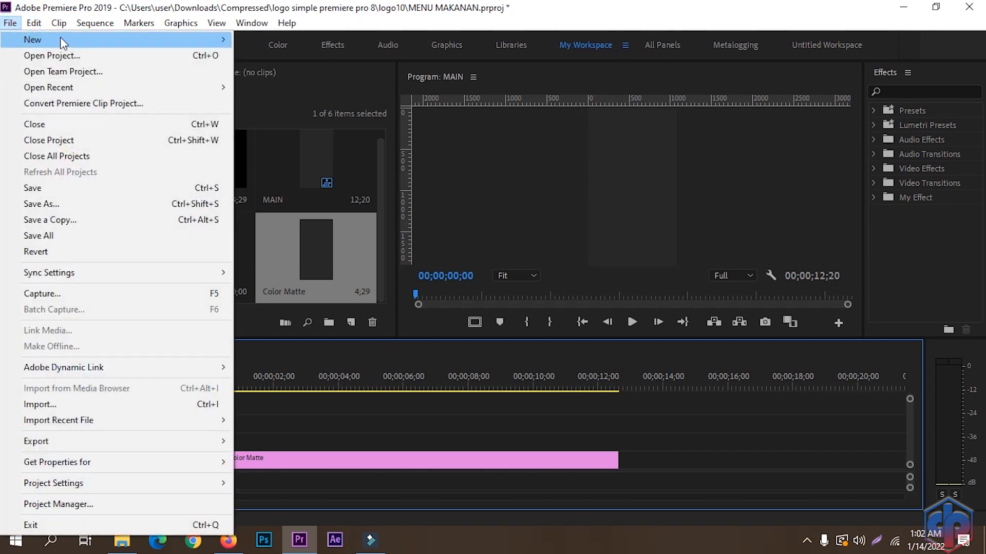
mouse_move(129, 44)
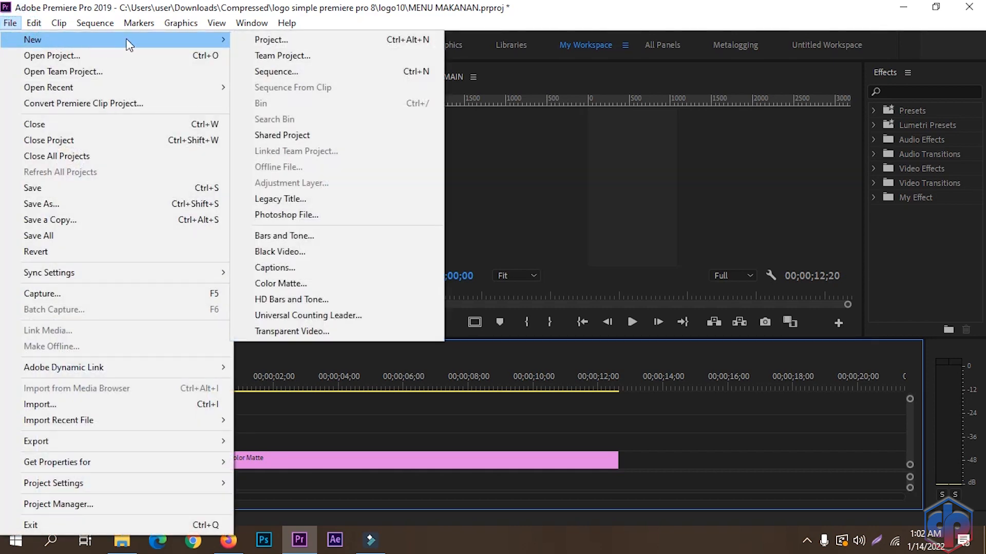
click(293, 200)
click(517, 336)
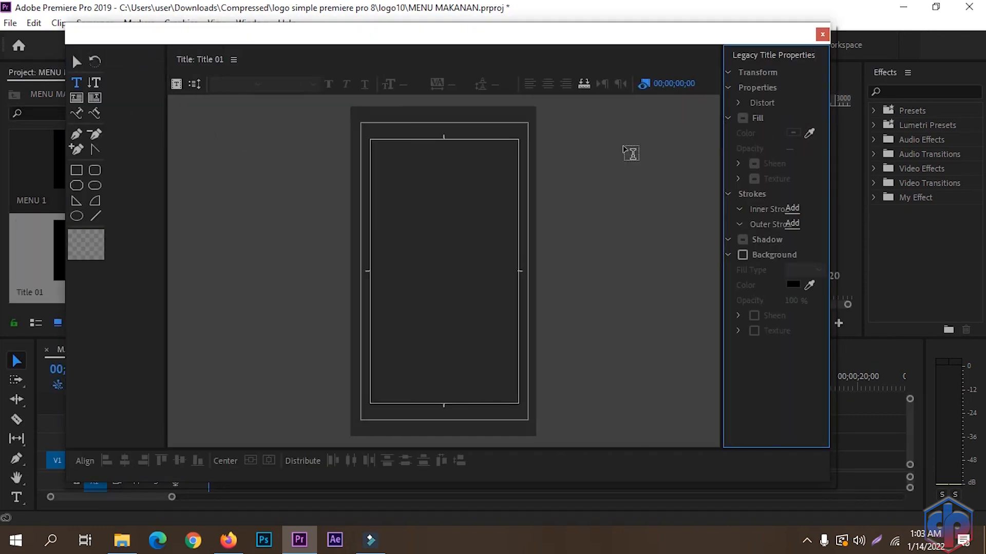
click(410, 167)
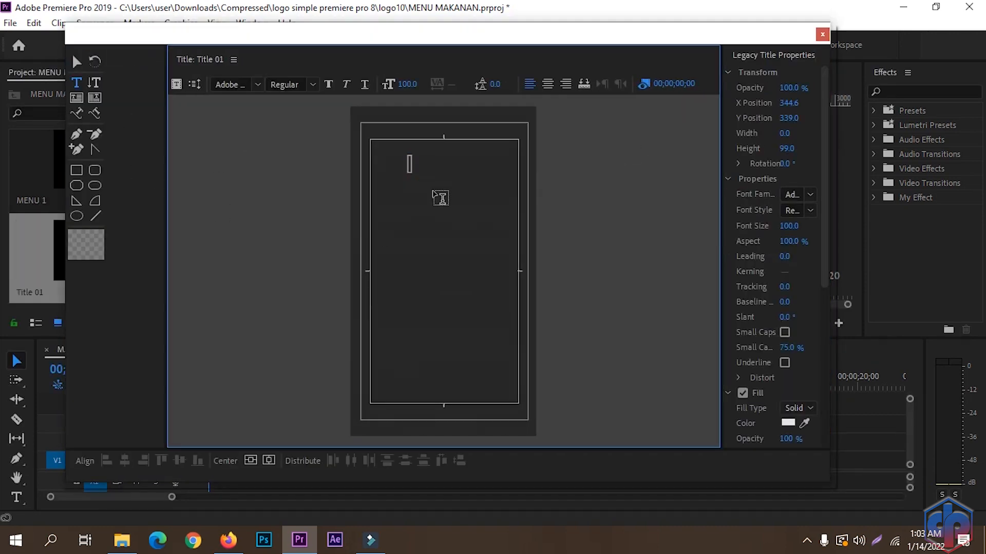
text(Menu)
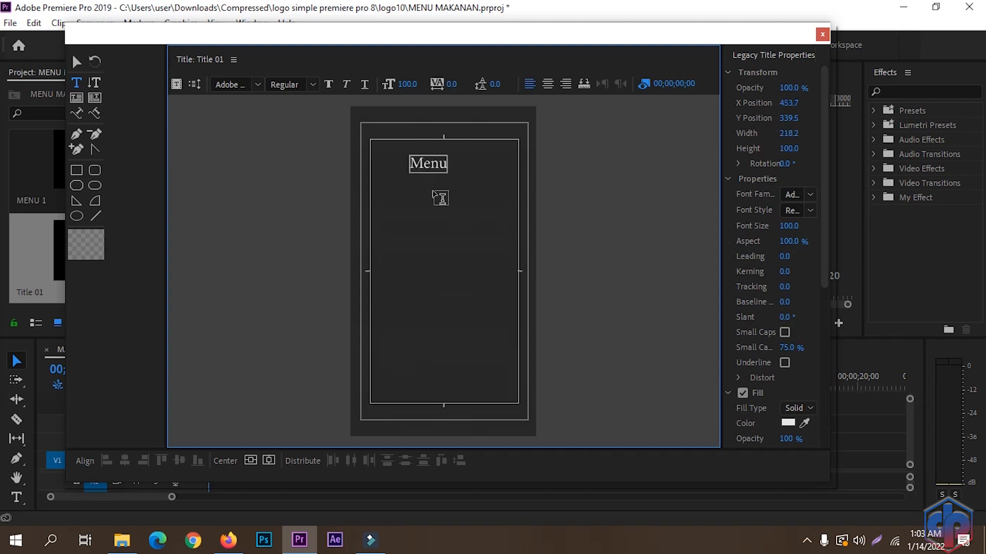
- Change the font of the whole "Menu" text to the brush-script family starting with "Gloss", in Regular style
key(ctrl+a)
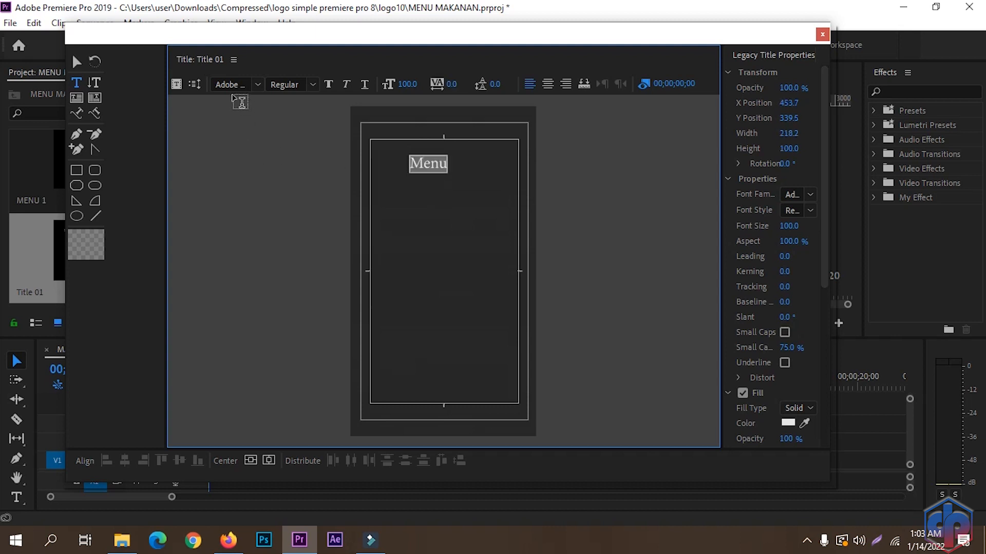
click(226, 85)
text(a)
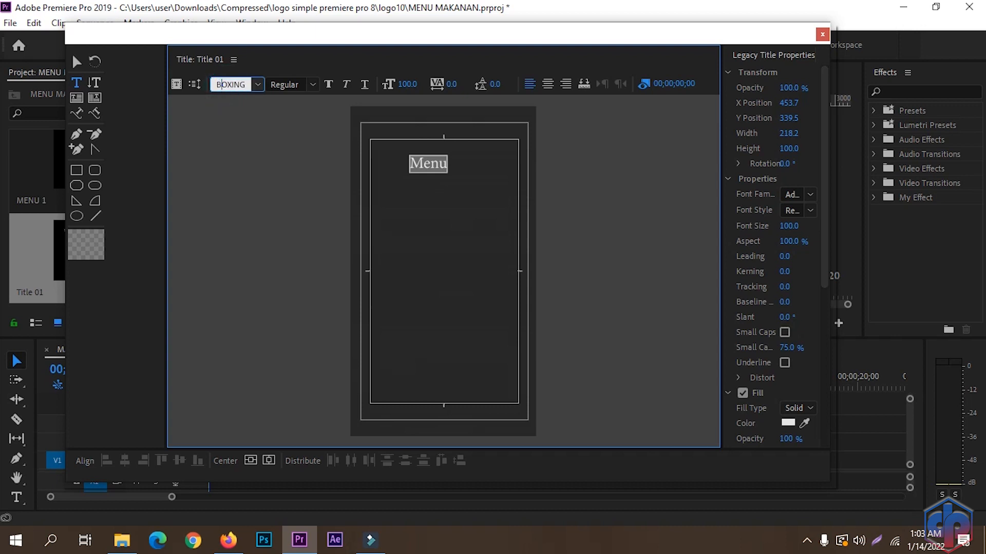
text(glo)
click(313, 86)
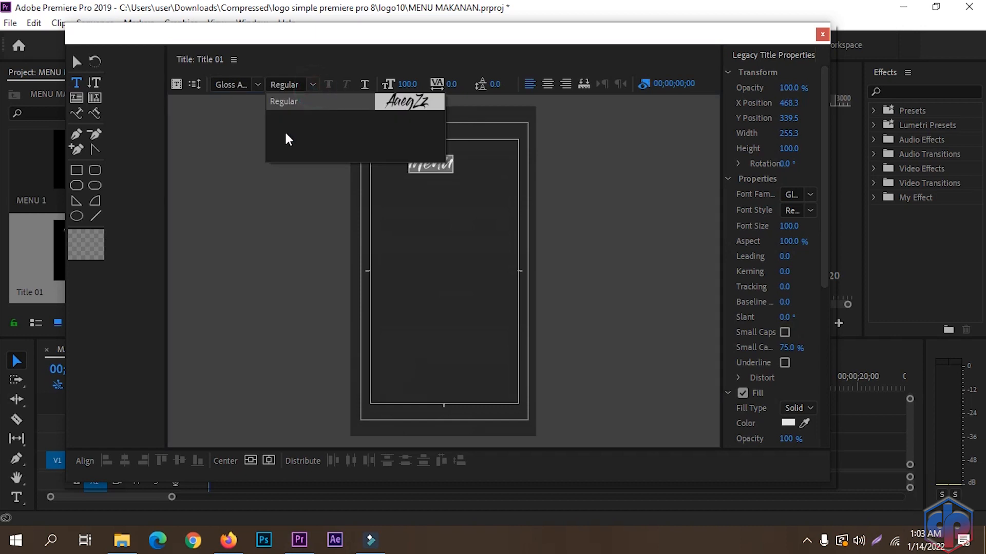
click(288, 104)
- Set the "Menu" text's font size to 202 and center it horizontally in the frame
click(405, 84)
drag(404, 84, 478, 83)
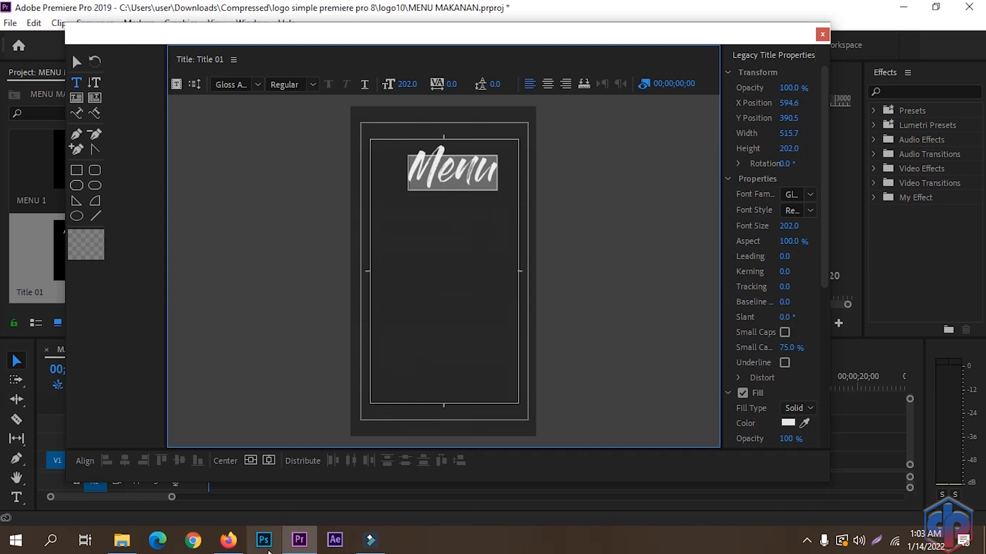
click(269, 460)
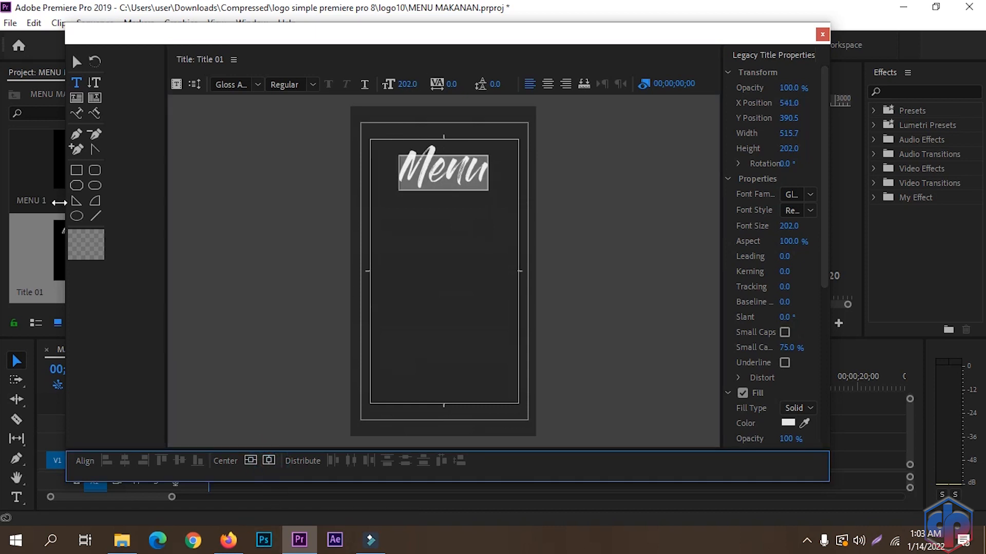
- Move the "Menu" text up to the upper edge of the inner safe margin and center it horizontally in the frame
click(76, 64)
drag(442, 170, 444, 154)
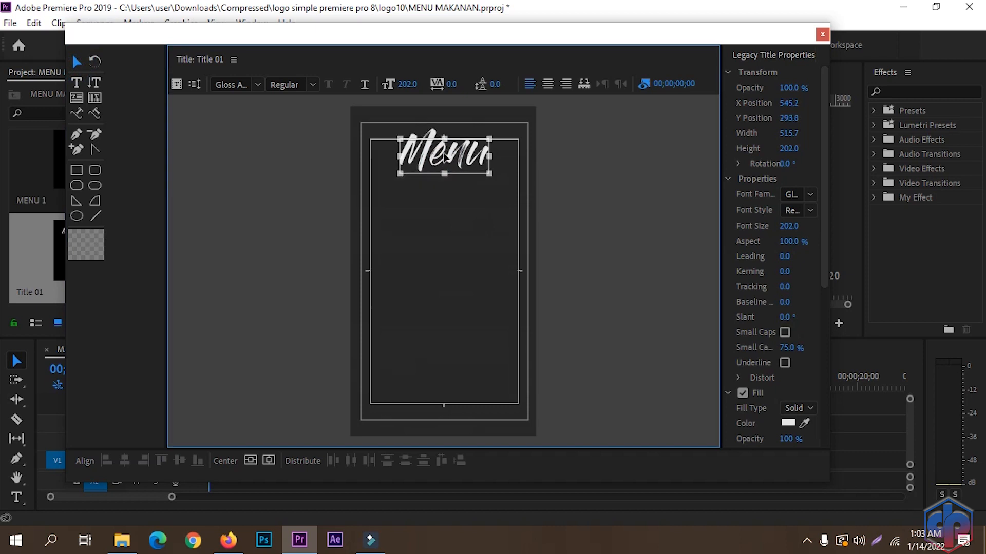
click(269, 461)
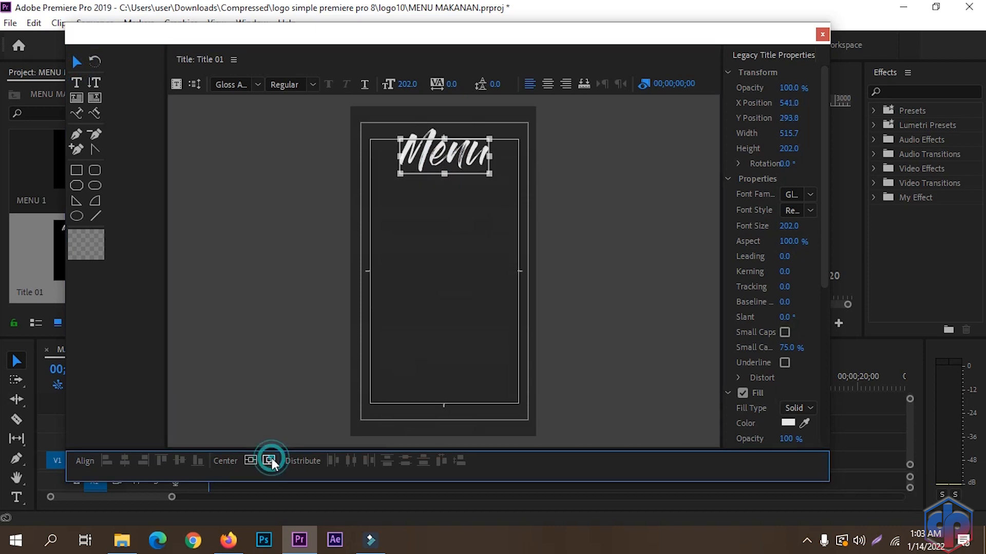
click(407, 303)
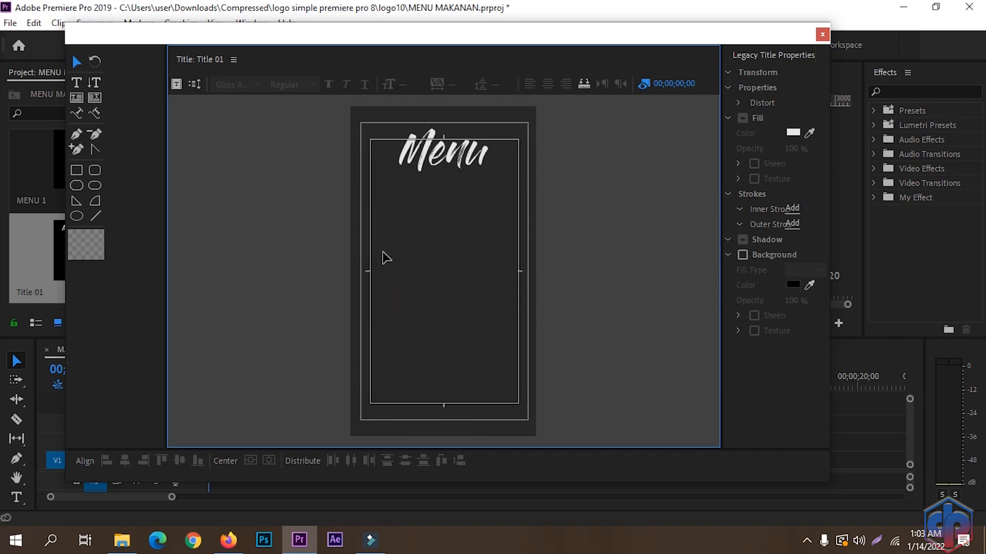
- Add a separate text object reading "SPESIAL" directly below "Menu" in the title
click(78, 86)
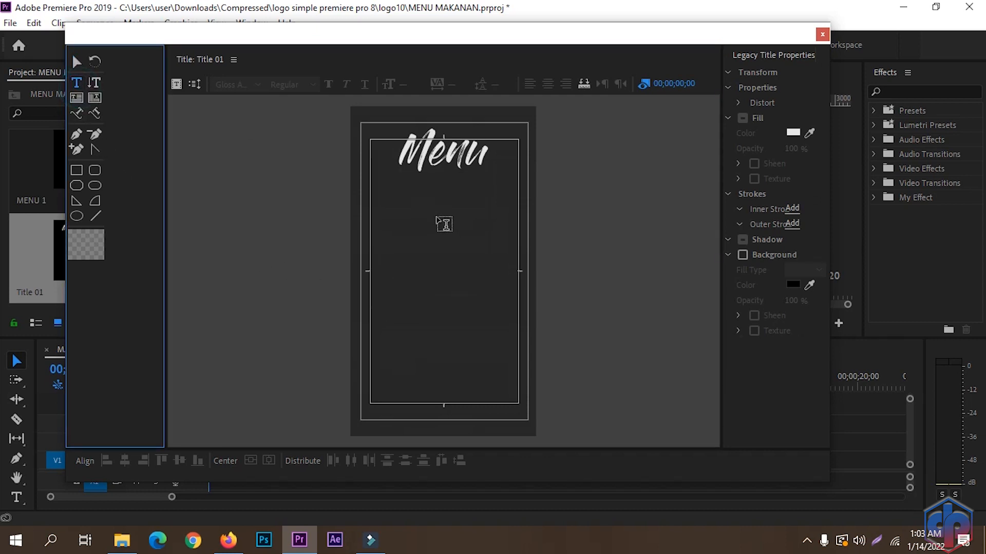
click(399, 195)
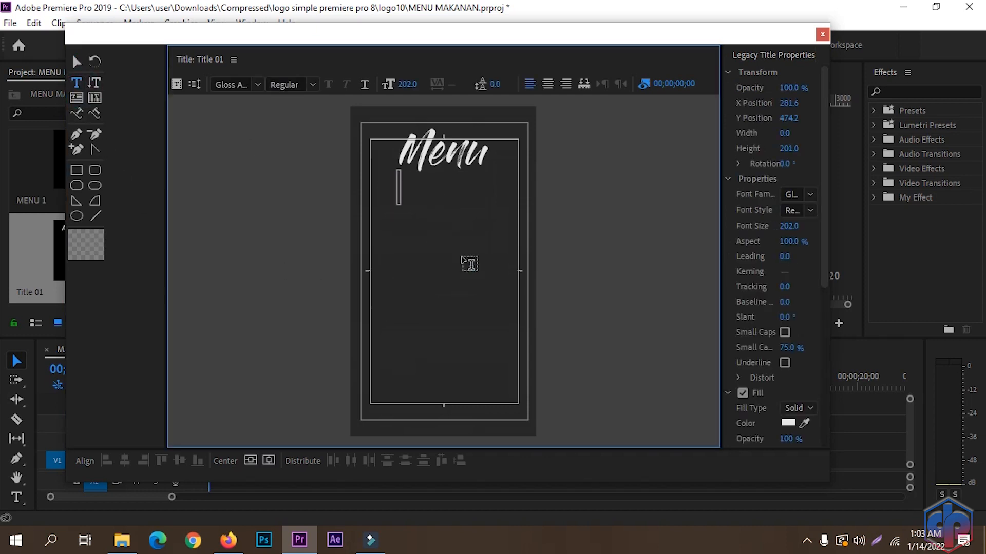
text(SE)
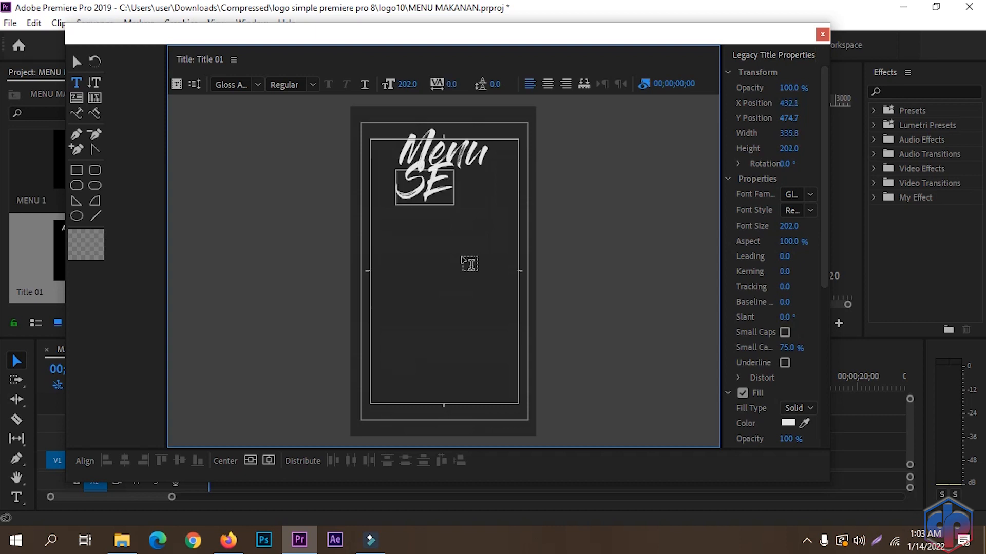
key(BackSpace)
text(P)
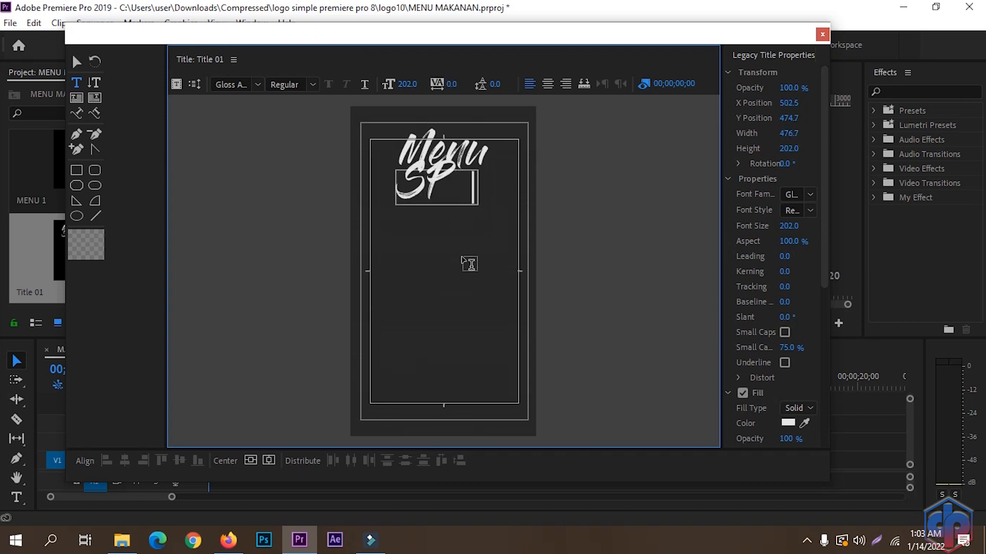
text(ESIAL)
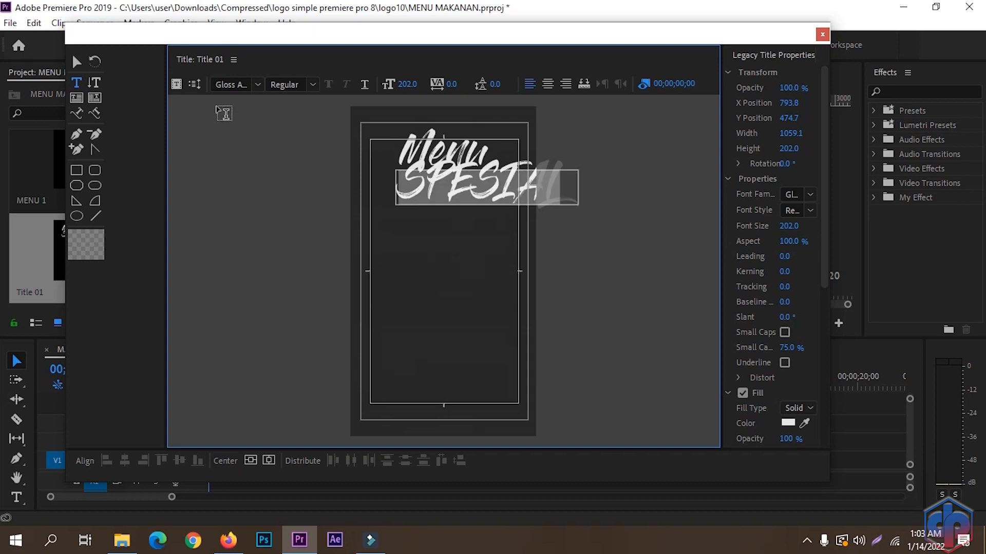
- Change the font of the whole "SPESIAL" text to Gotham in Bold style
click(225, 84)
text(Gotham)
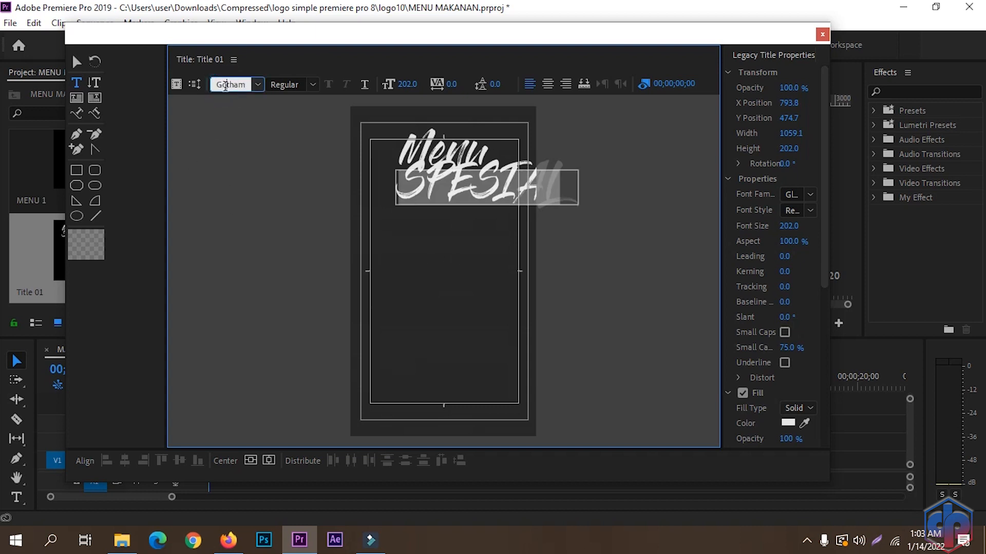
click(311, 88)
click(306, 88)
click(311, 87)
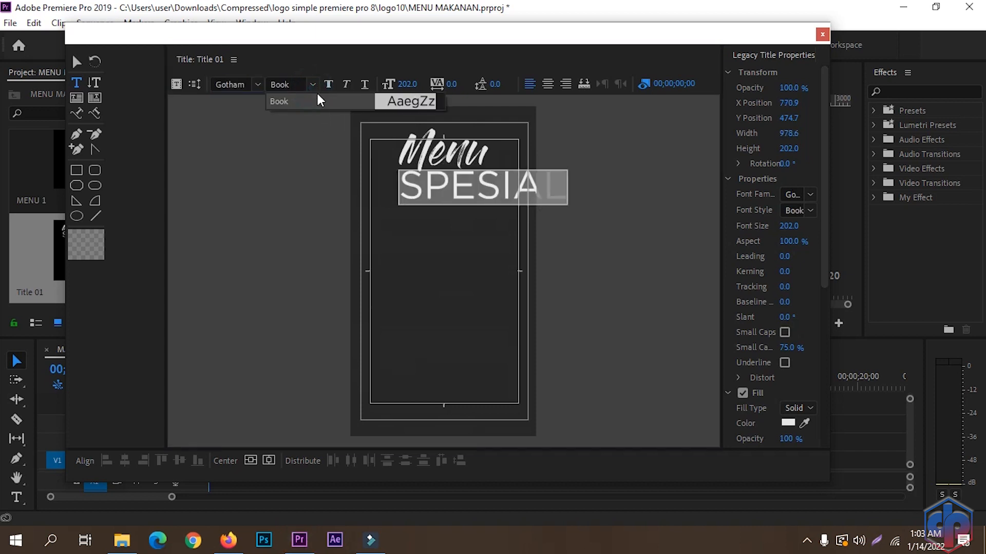
click(293, 103)
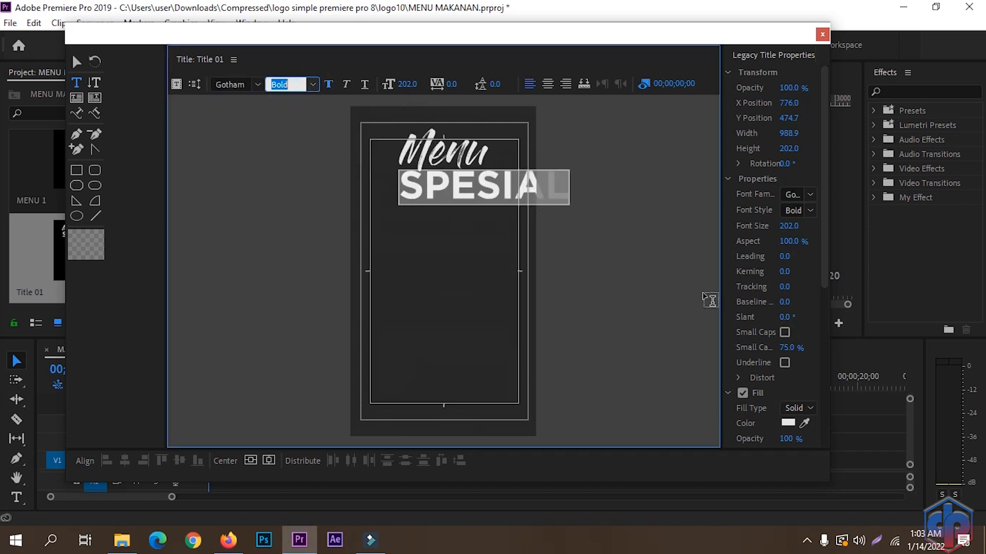
- Change the fill color of the "SPESIAL" text to bright red
click(788, 423)
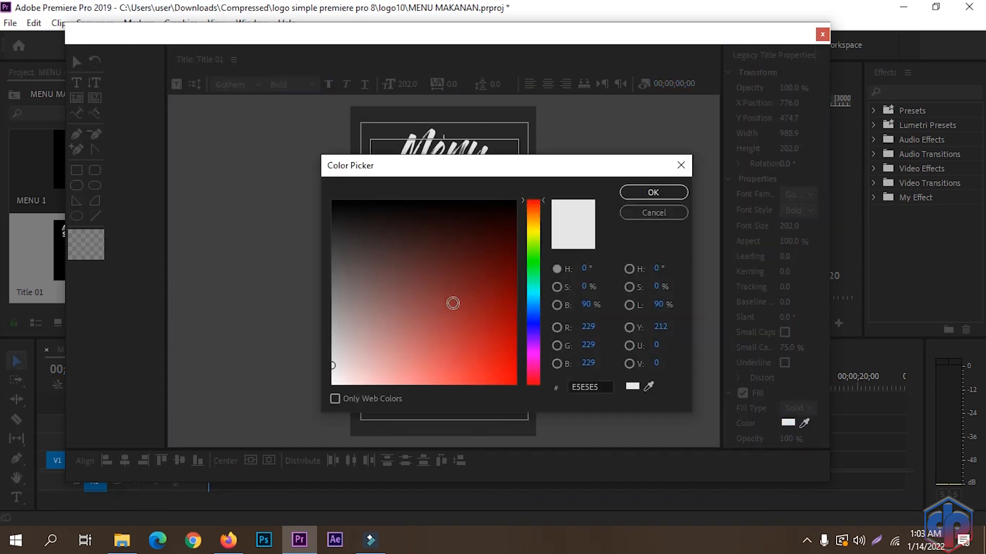
drag(453, 304, 532, 392)
click(662, 194)
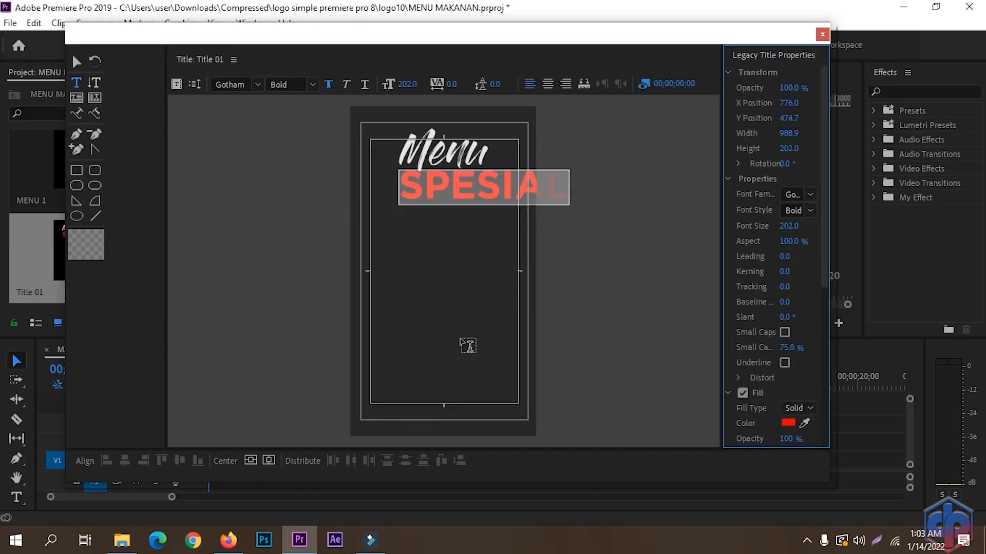
- Set the "SPESIAL" text's font size to 120 and center it horizontally in the frame
click(413, 82)
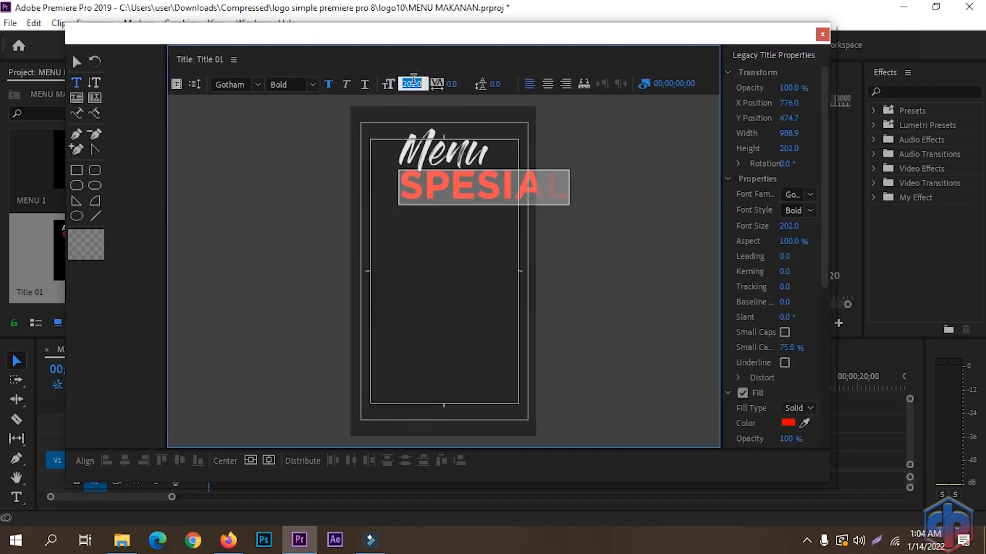
text(100)
key(Return)
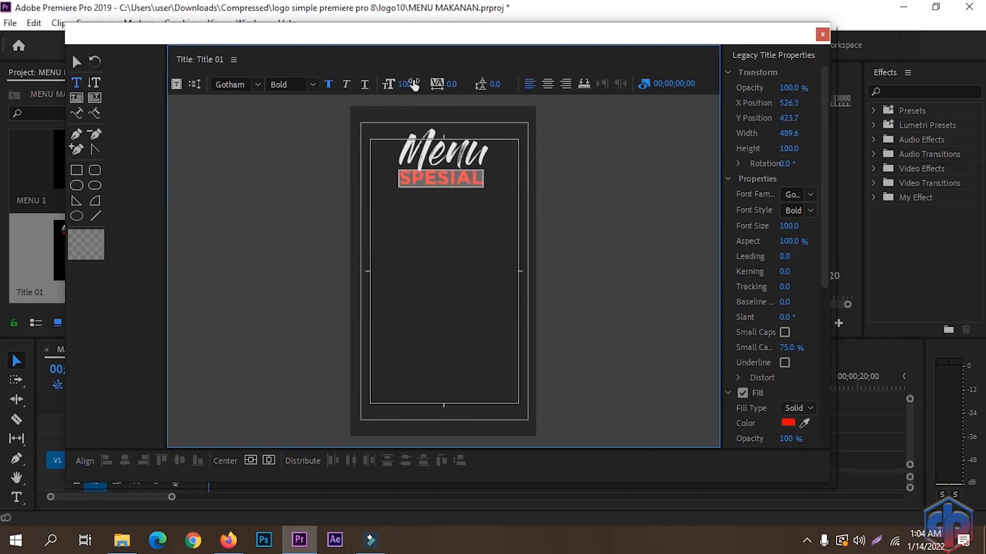
click(414, 82)
text(120)
key(Return)
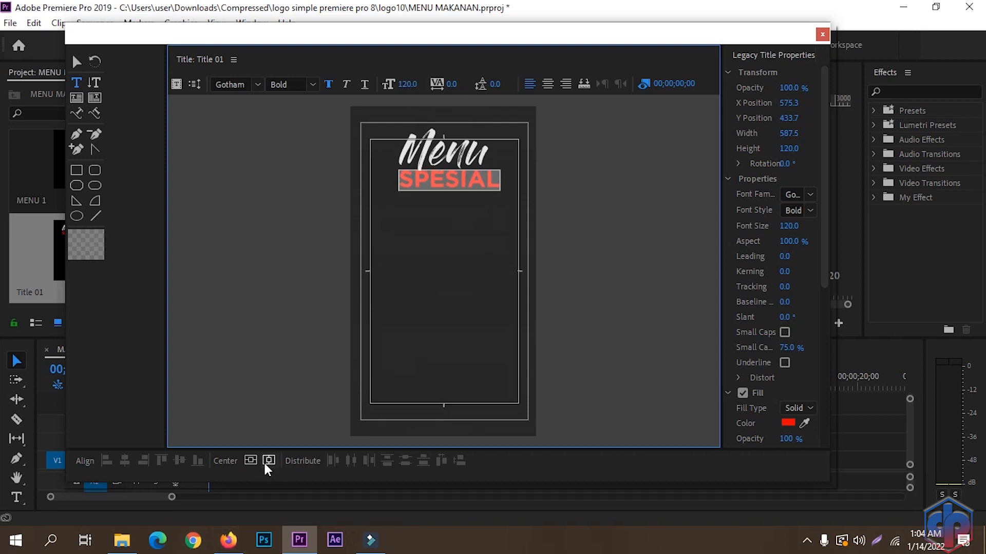
click(266, 464)
- Nudge the "SPESIAL" text up in small increments until it slightly overlaps the lower part of "Menu", then deselect it
click(76, 62)
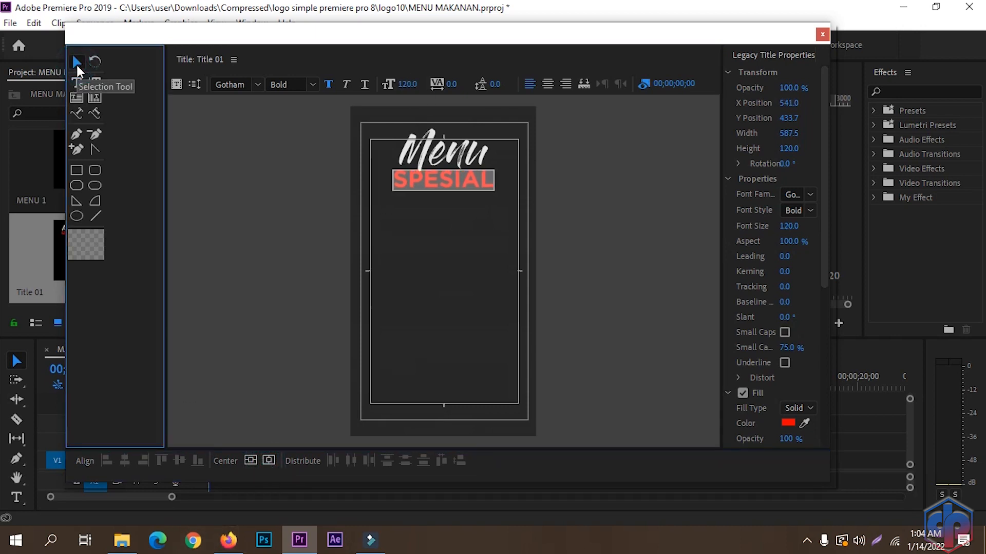
key(Up)
key(Up)
key(Up)
key(Up)
key(Up)
key(Up)
key(Up)
key(Up)
key(Up)
key(Up)
key(Up)
key(Up)
key(Up)
key(Up)
key(Up)
key(Up)
key(Up)
key(Up)
key(Up)
key(Up)
key(Up)
key(Up)
key(Up)
key(Up)
key(Up)
key(Up)
key(Up)
key(Up)
key(Up)
key(Up)
key(Up)
key(Up)
key(Up)
key(Up)
key(Up)
key(Up)
key(Up)
key(Up)
key(Up)
key(Up)
click(433, 242)
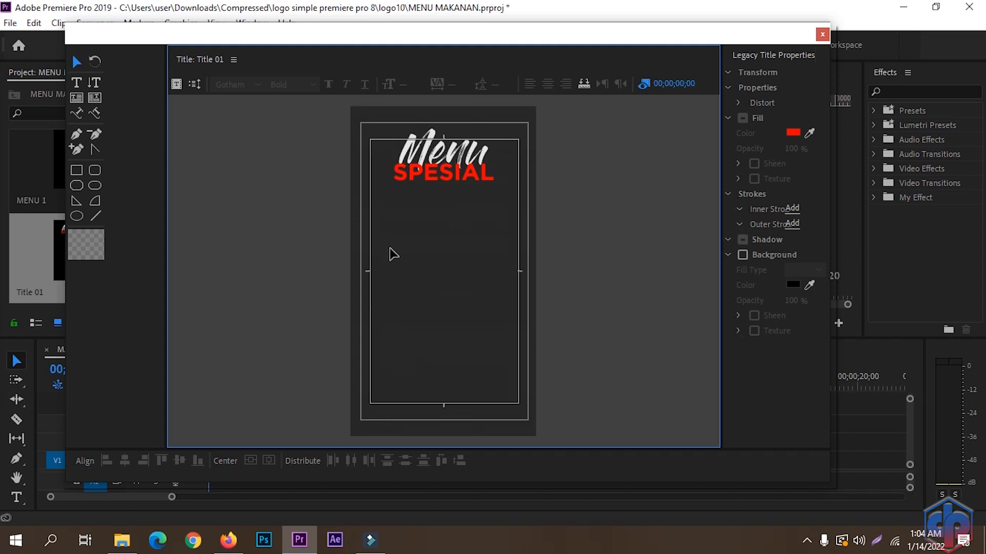
- Draw a rounded rectangle about 598 × 60 just below "SPESIAL", matching the word's width, and turn off its fill
click(95, 186)
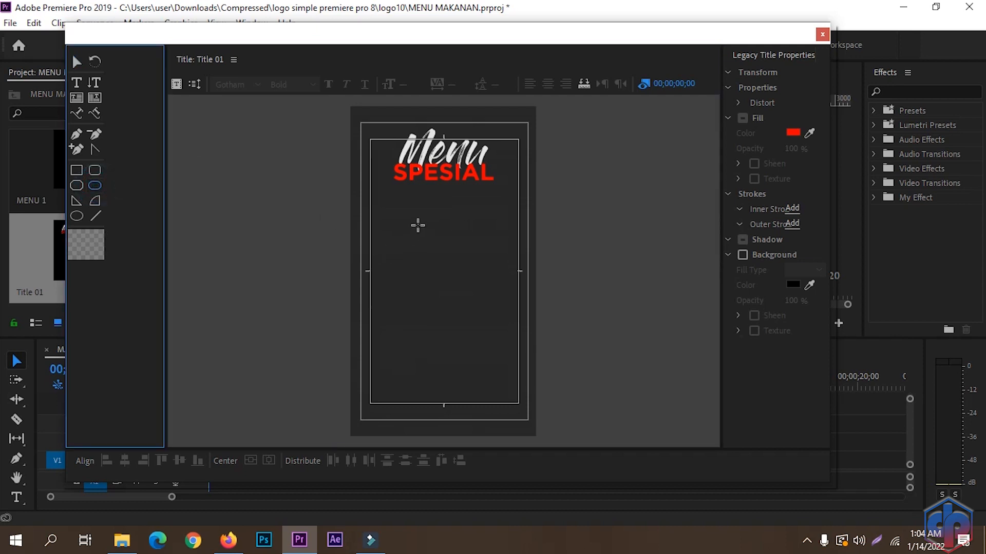
drag(391, 188, 491, 197)
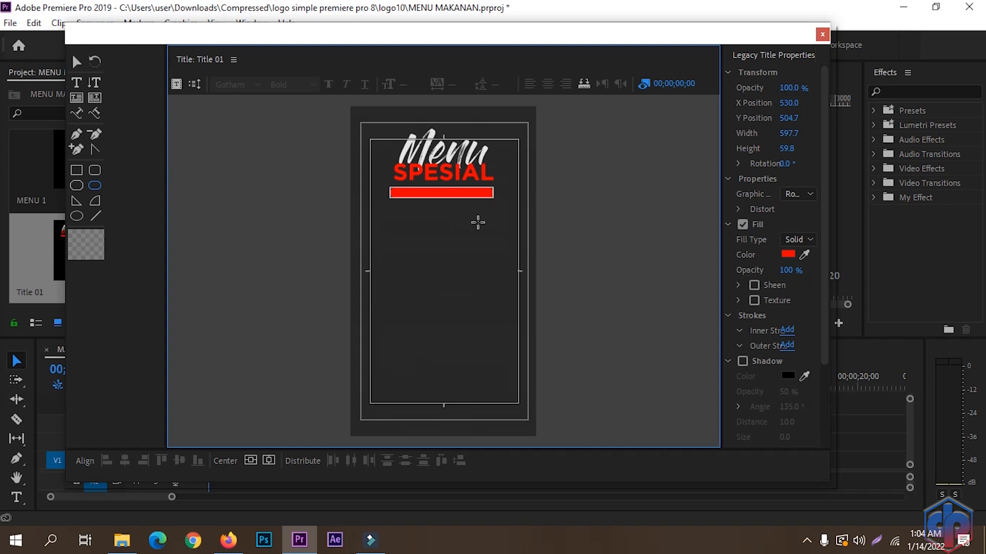
click(743, 225)
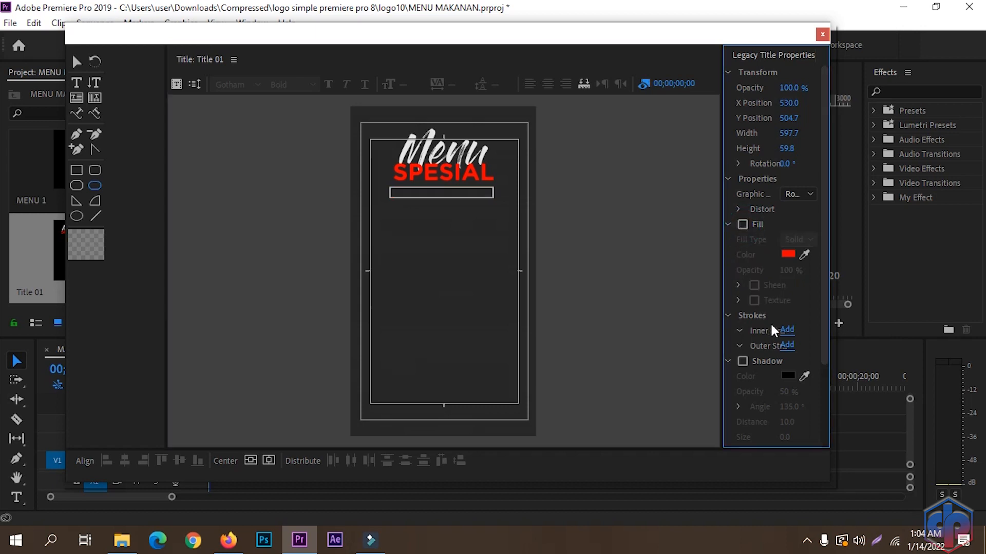
- Add an inner stroke to the rounded rectangle and make the stroke color white
click(786, 331)
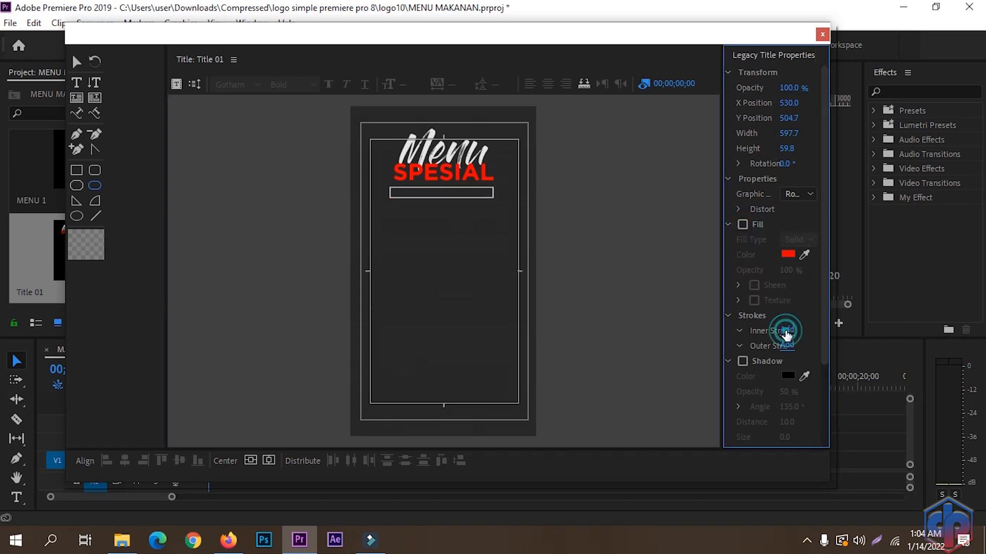
click(788, 406)
mouse_move(505, 345)
mouse_down()
mouse_move(420, 306)
mouse_move(258, 426)
mouse_up()
click(678, 194)
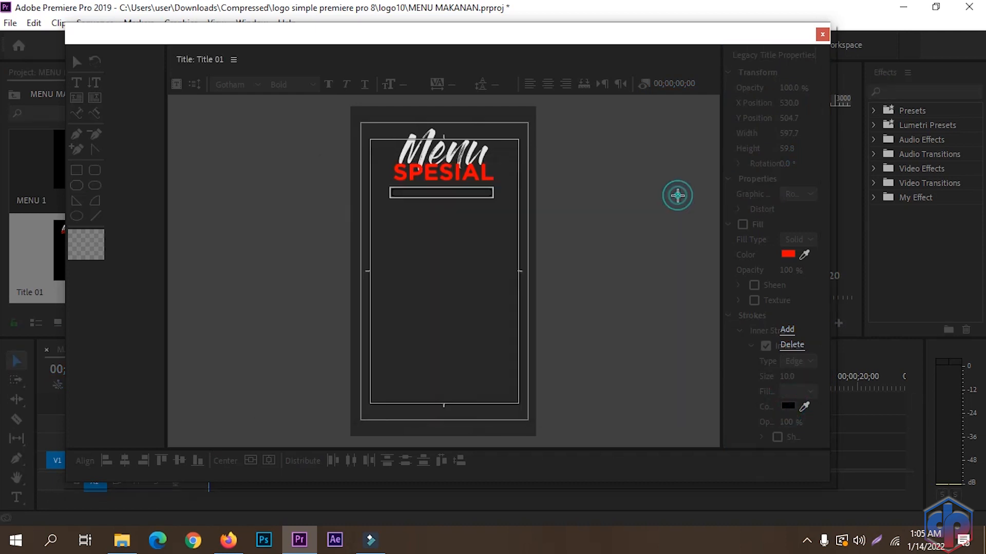
- Center the rounded rectangle horizontally and nudge it up until it sits close beneath "SPESIAL"
click(269, 461)
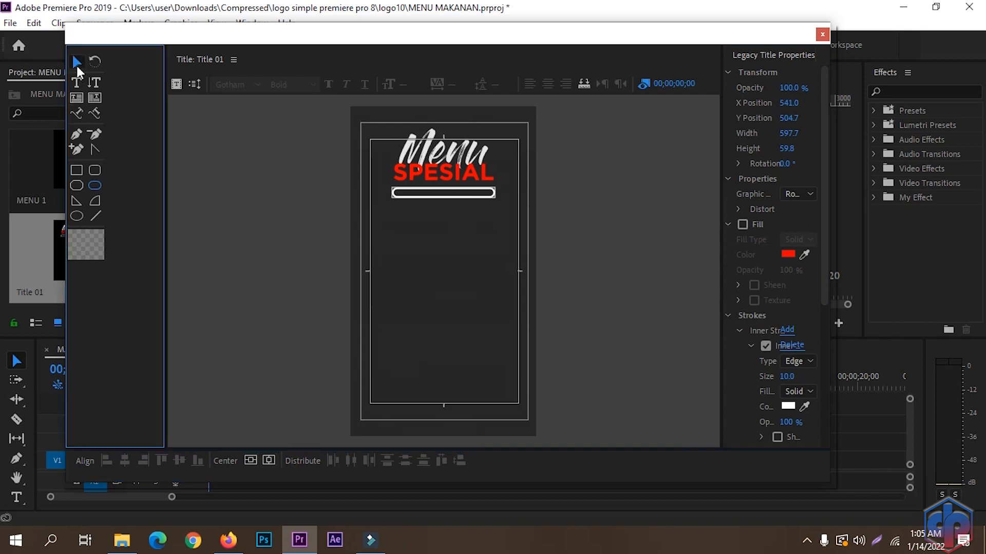
click(77, 63)
key(Up)
key(Up)
key(Up)
key(Up)
key(Up)
key(Up)
key(Up)
key(Up)
key(Up)
key(Up)
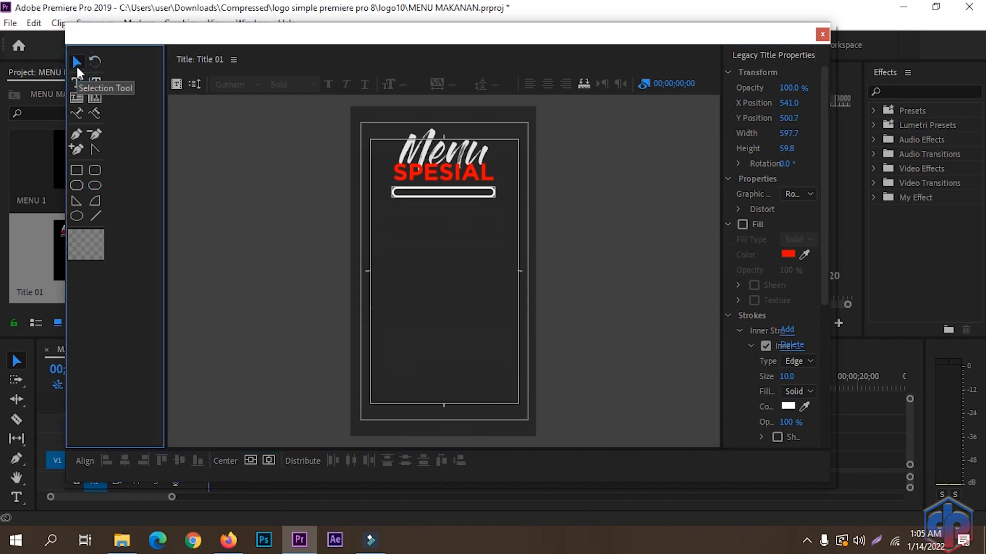
key(Up)
key(Up)
key(Up)
key(Up)
key(Up)
key(Up)
key(Up)
key(Up)
key(Up)
key(Up)
key(Up)
key(Up)
key(Up)
key(Up)
key(Up)
key(Up)
key(Up)
key(Up)
key(Up)
key(Up)
click(499, 319)
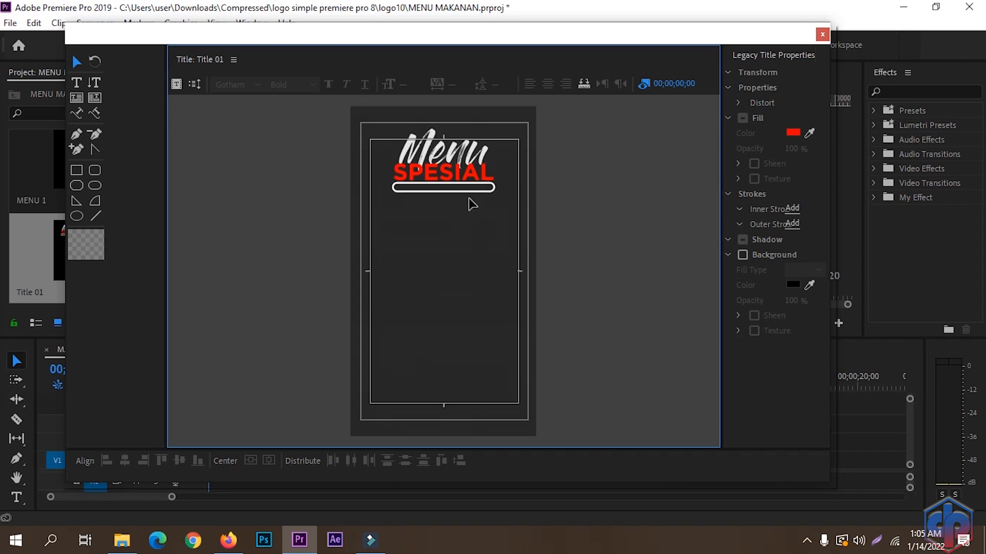
- Add a new text object reading "HANYA HARI INI" around the middle of the frame
click(77, 83)
click(391, 284)
click(383, 278)
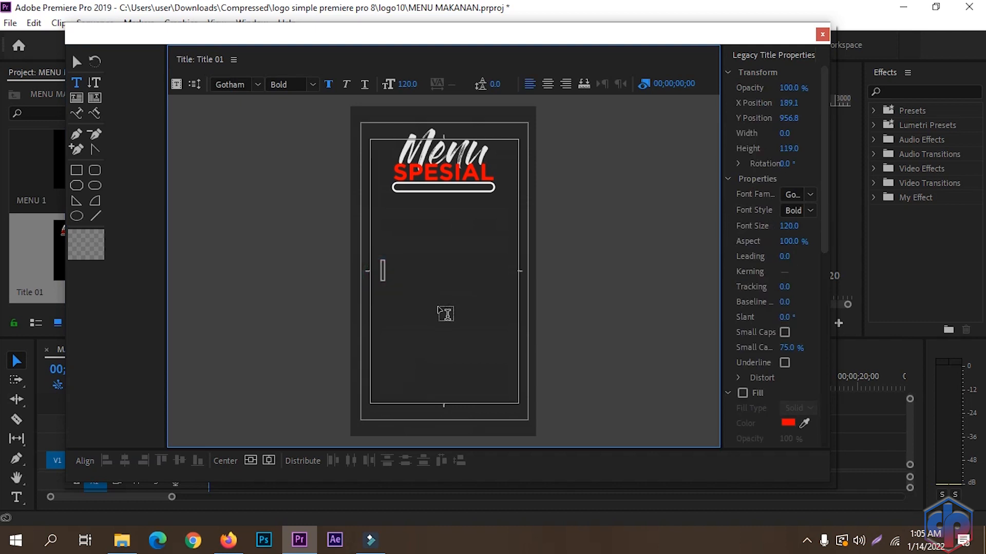
text(H)
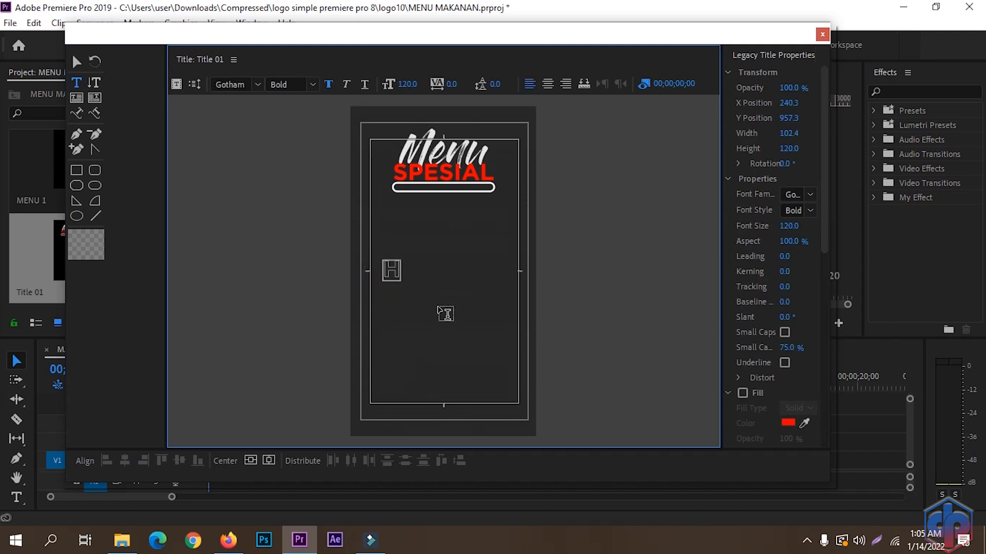
text(ANYA HARI INI)
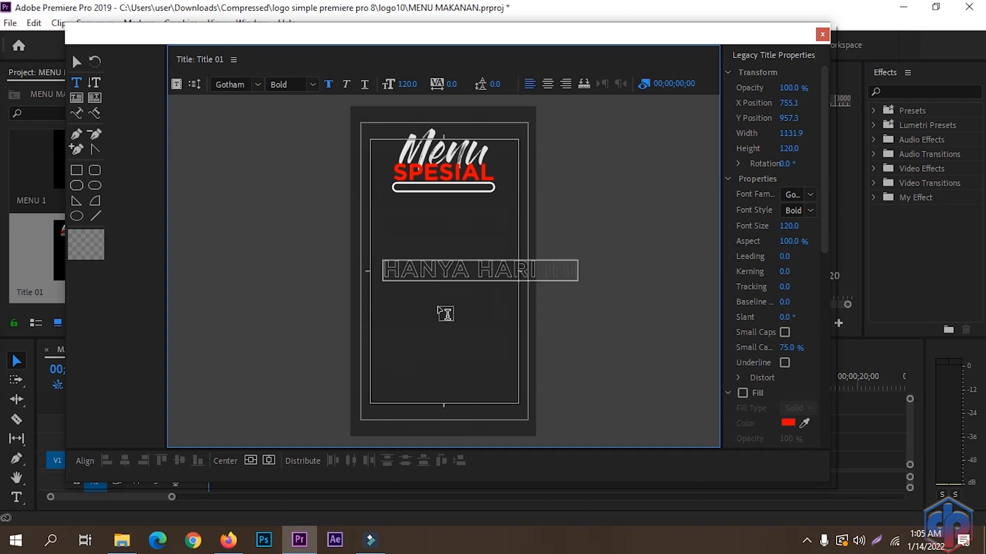
- Turn on the fill and turn off the inner stroke for the whole "HANYA HARI INI" text
key(ctrl+a)
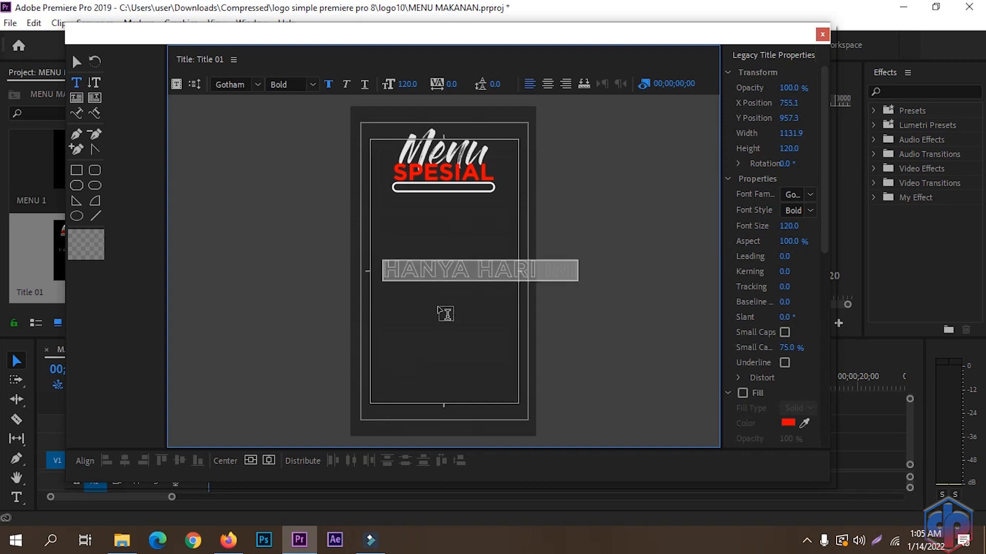
click(742, 393)
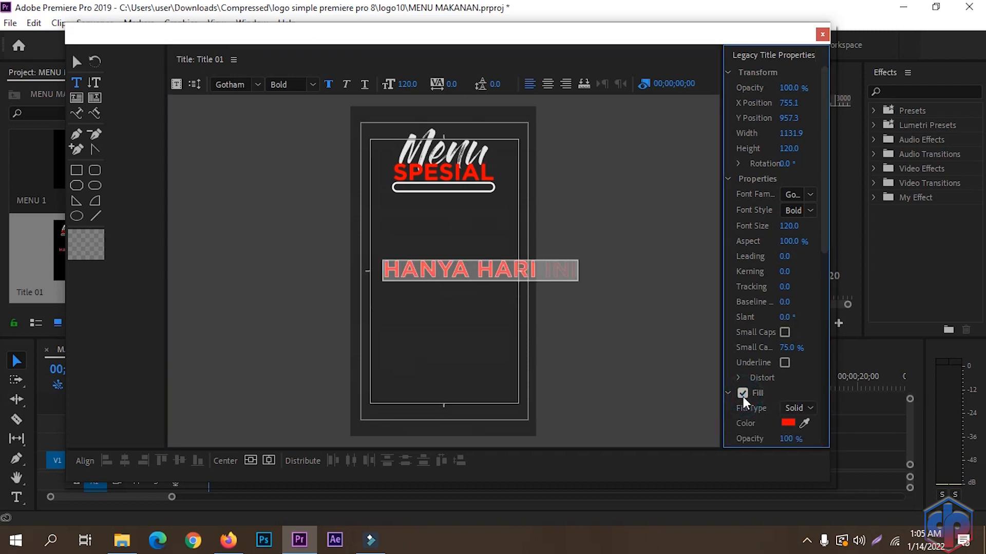
drag(824, 242, 831, 293)
scroll(775, 337, down, 5)
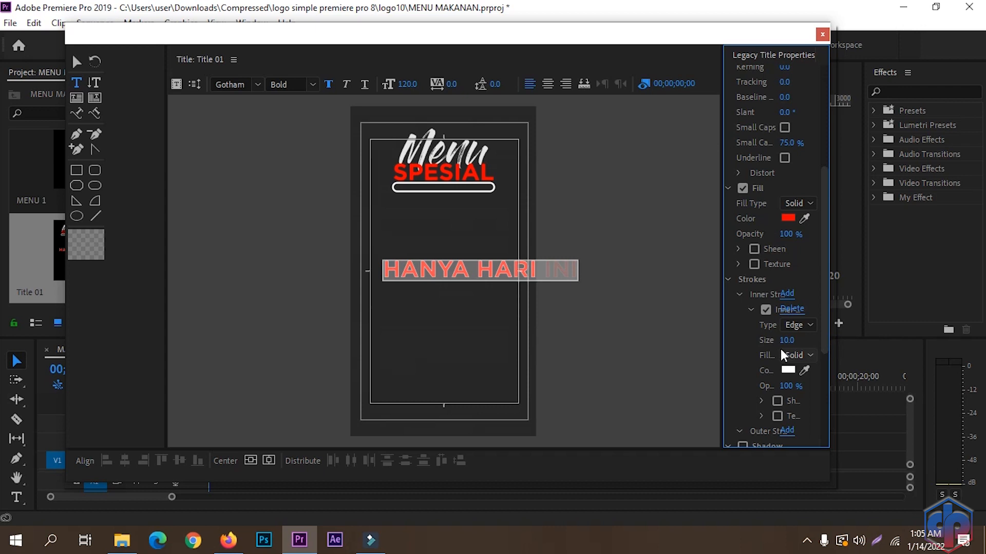
click(765, 309)
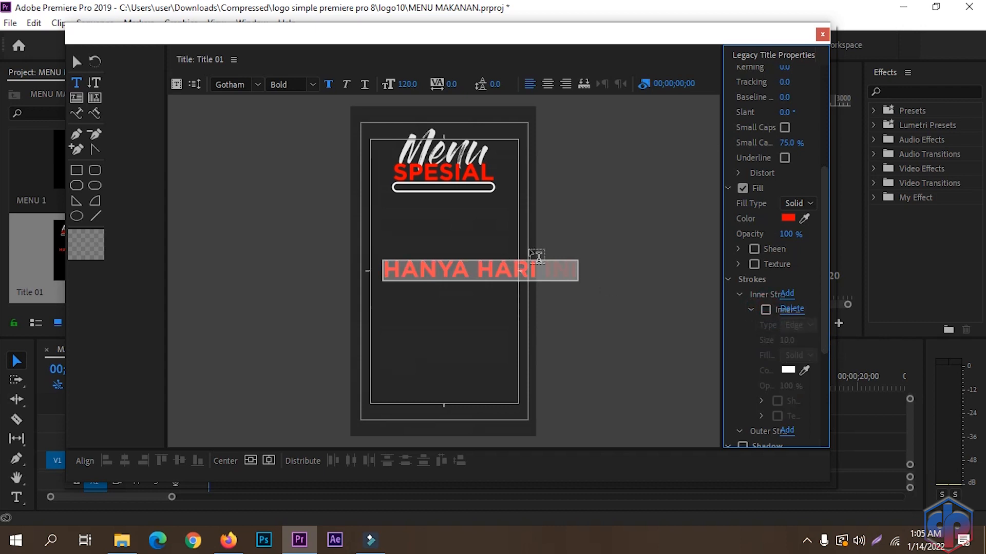
- Change the "HANYA HARI INI" fill color to white and reduce its font size to 55
click(788, 218)
click(333, 383)
click(647, 194)
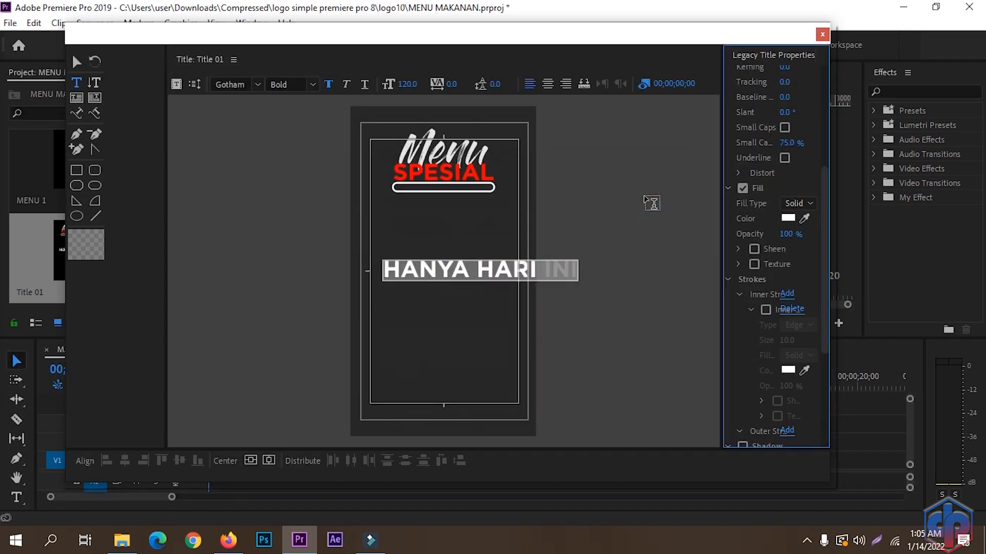
drag(406, 84, 389, 84)
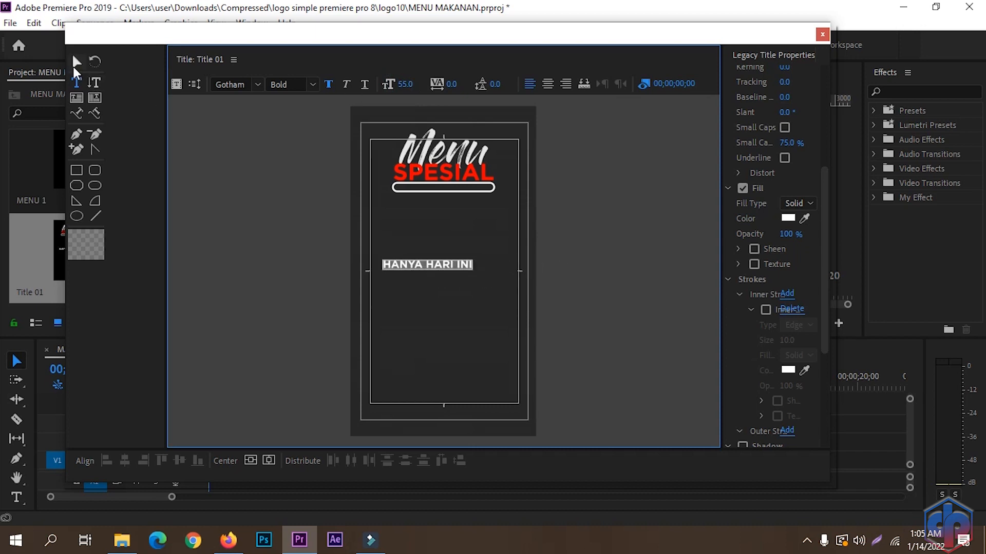
- Move the "HANYA HARI INI" text into the rounded rectangle beneath "SPESIAL" and set its font size to 40
click(77, 61)
drag(441, 267, 458, 193)
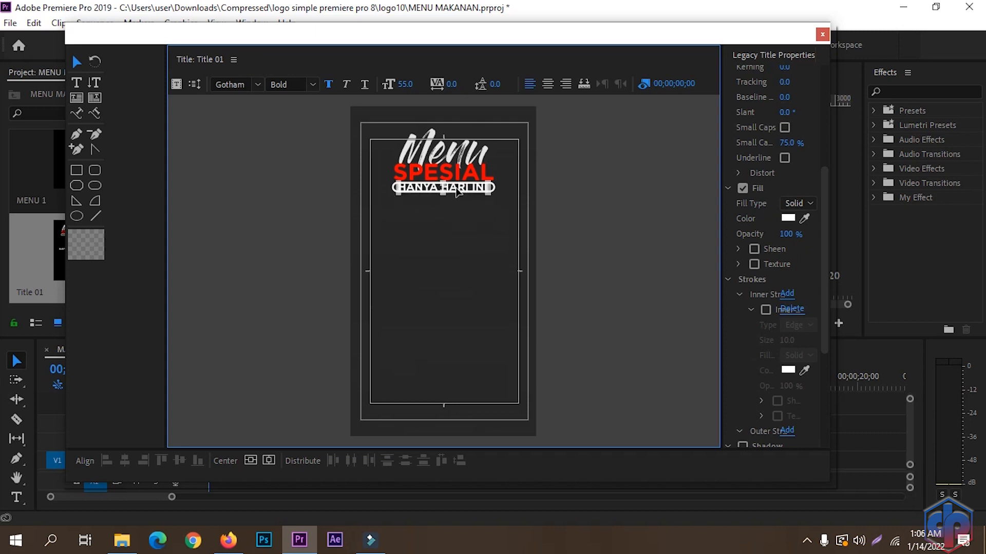
click(411, 83)
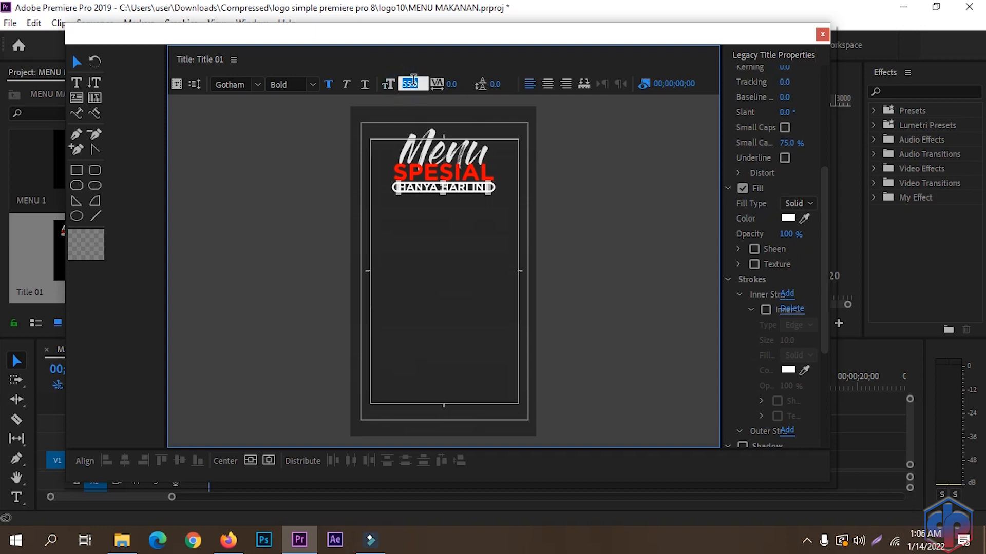
text(40)
key(Return)
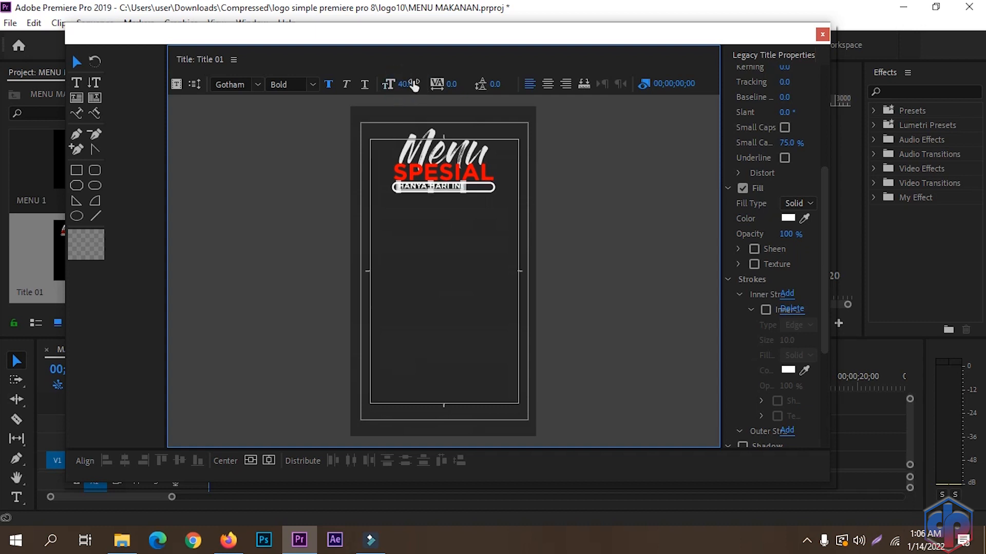
click(533, 331)
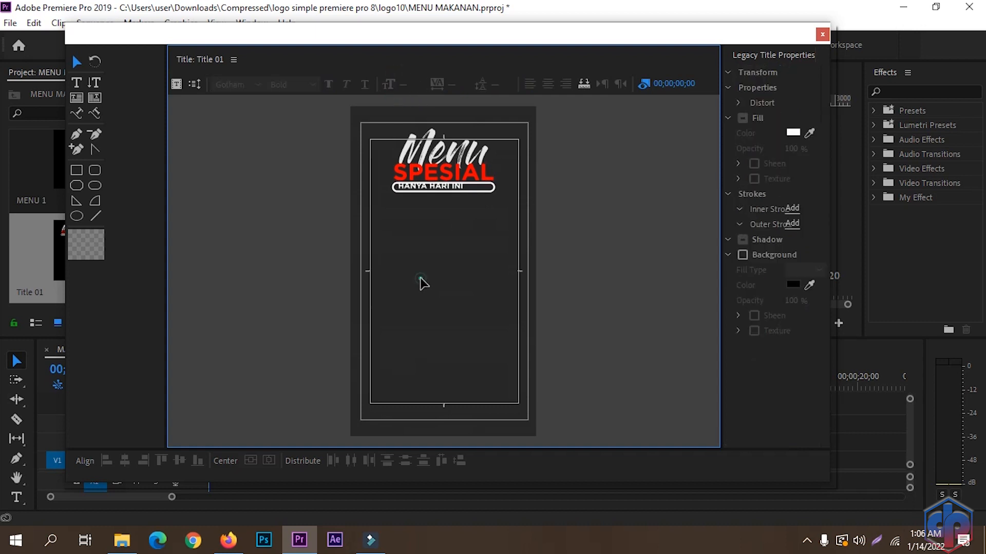
click(433, 194)
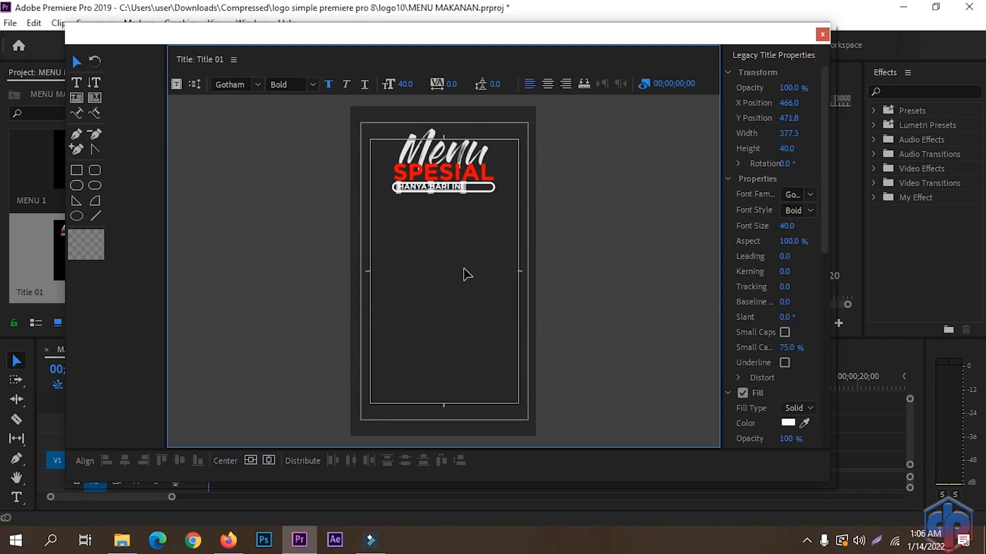
click(464, 272)
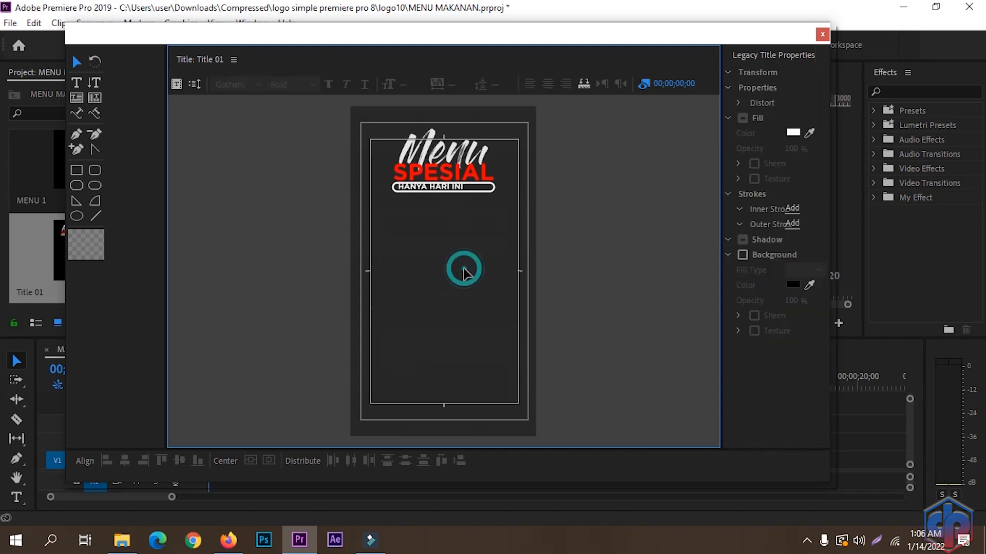
- Reduce the font size of "HANYA HARI INI" to 35
click(434, 186)
click(408, 84)
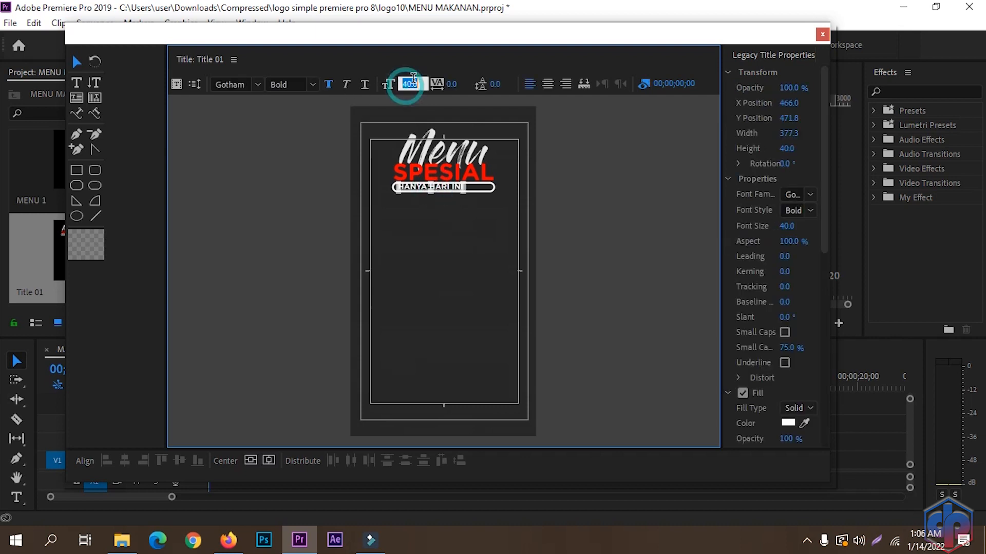
text(35)
key(Return)
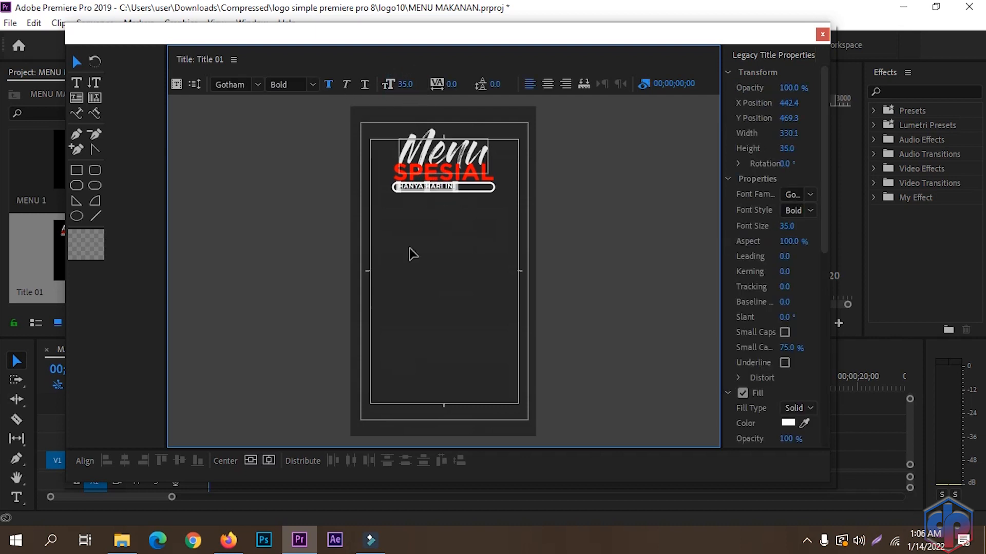
click(448, 240)
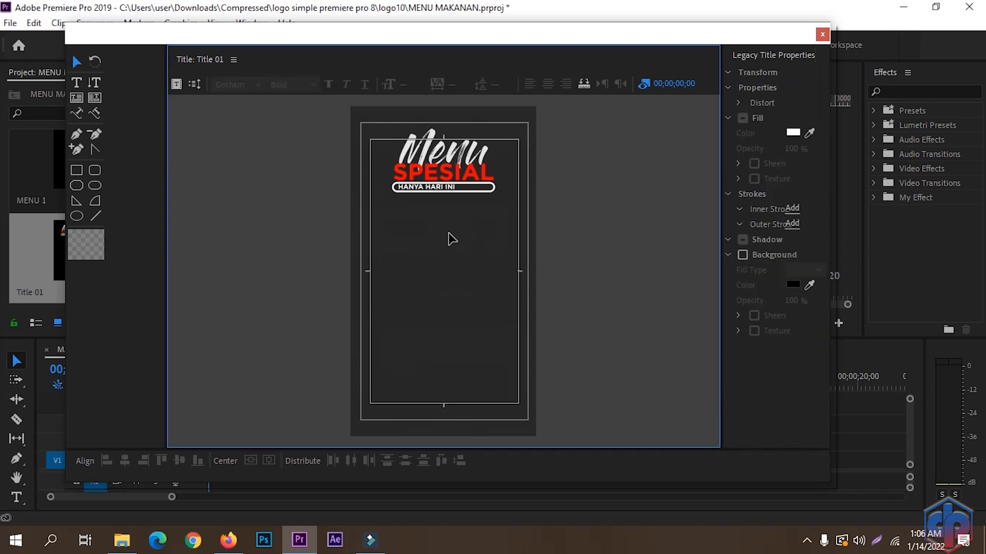
- Widen the letter spacing of "HANYA HARI INI" until it spans the rounded rectangle, and center it inside the outline
click(427, 189)
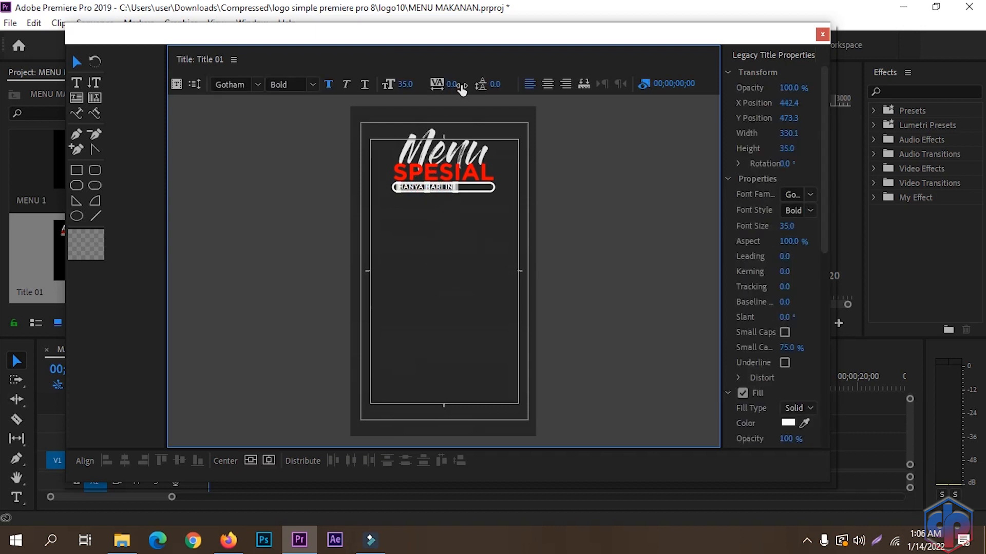
drag(452, 85, 460, 85)
click(268, 461)
click(428, 315)
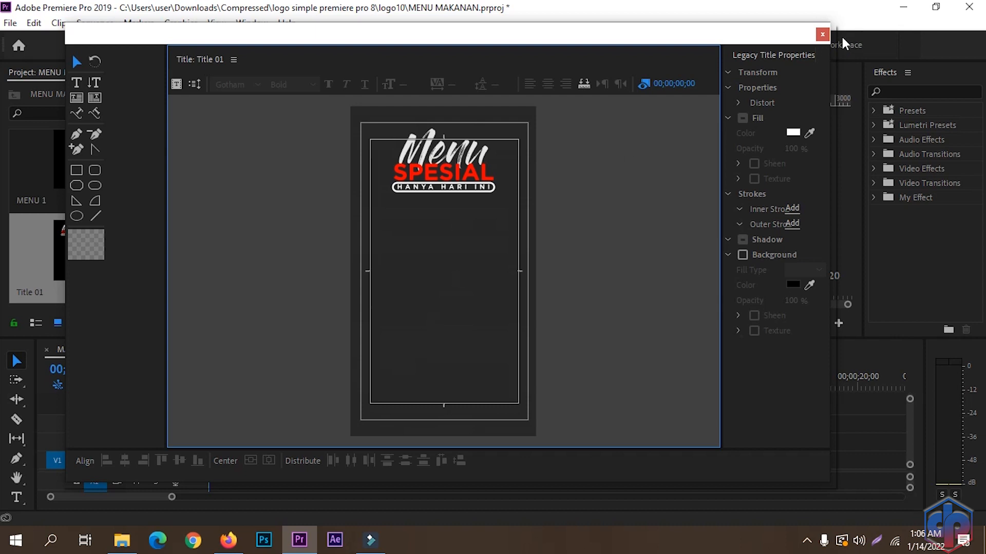
- Close the title editor, place Title 01 at the start of V2 in MAIN, and extend it to the Color Matte's end
click(823, 36)
drag(93, 272, 208, 444)
drag(368, 442, 619, 470)
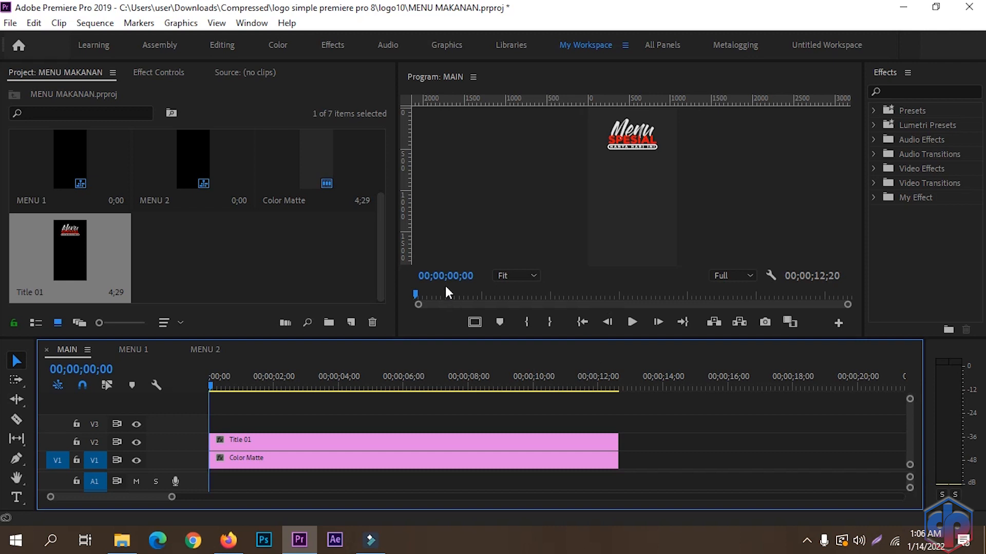
click(516, 275)
click(514, 343)
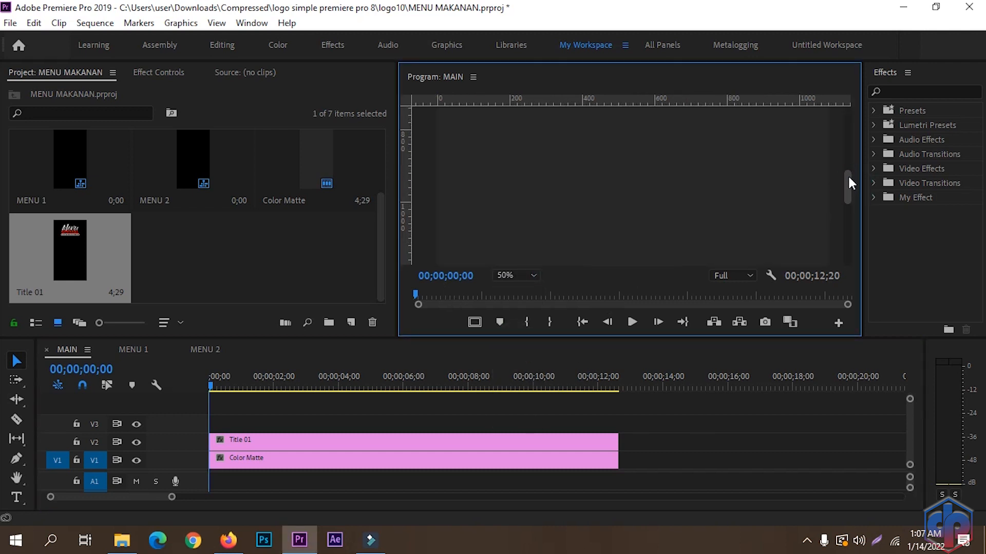
drag(847, 186, 845, 154)
click(521, 275)
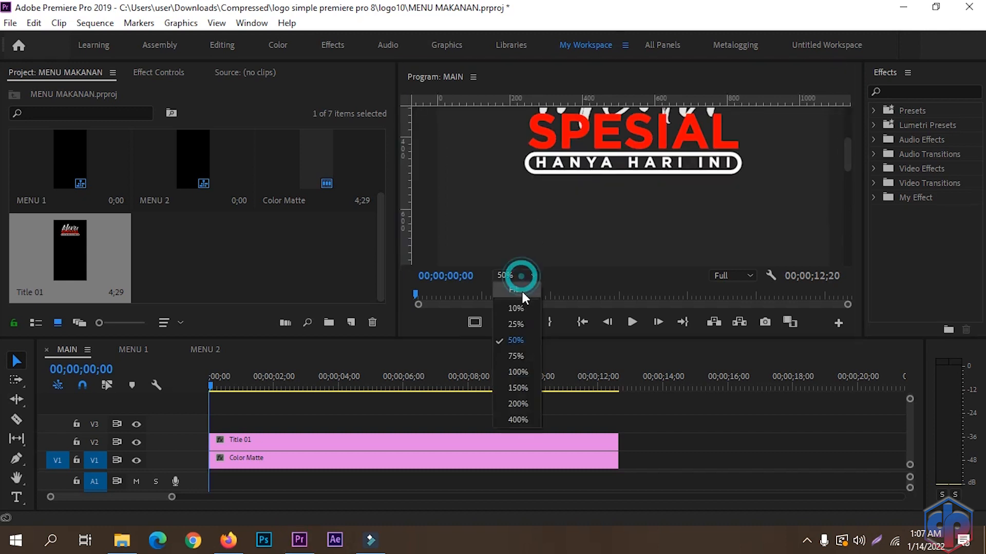
click(522, 289)
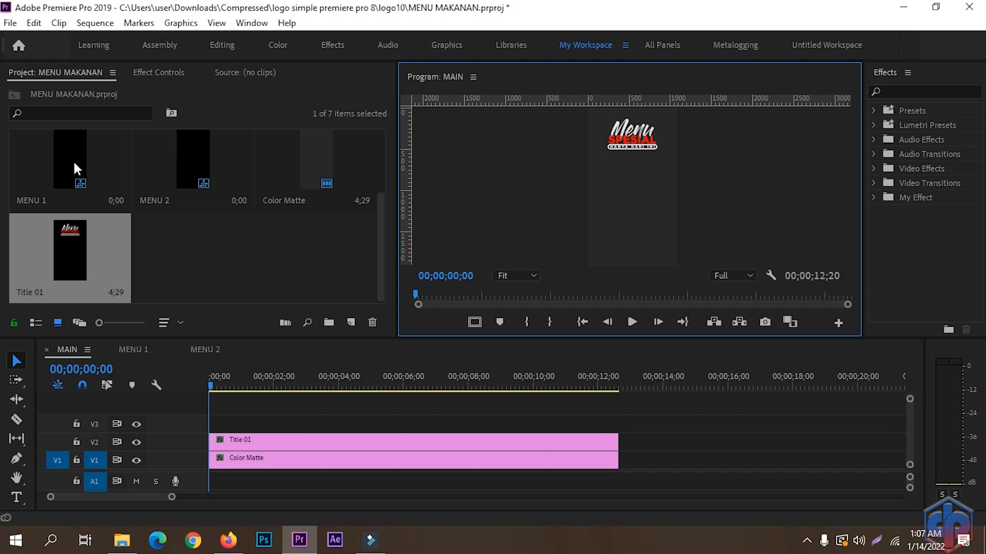
- Open the MENU 1 sequence and place Mie Ayam Bakso Goreng.png at the start of V1
click(133, 349)
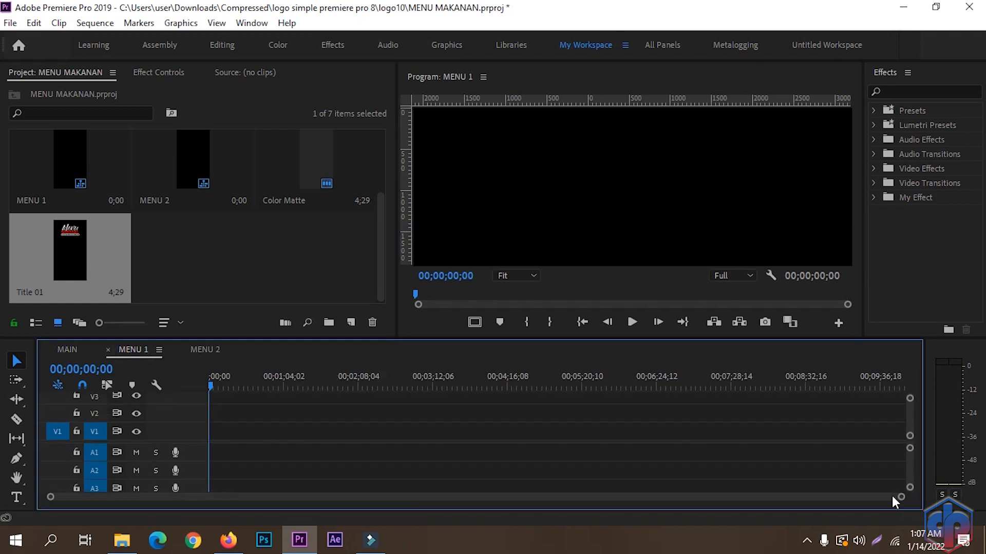
click(221, 242)
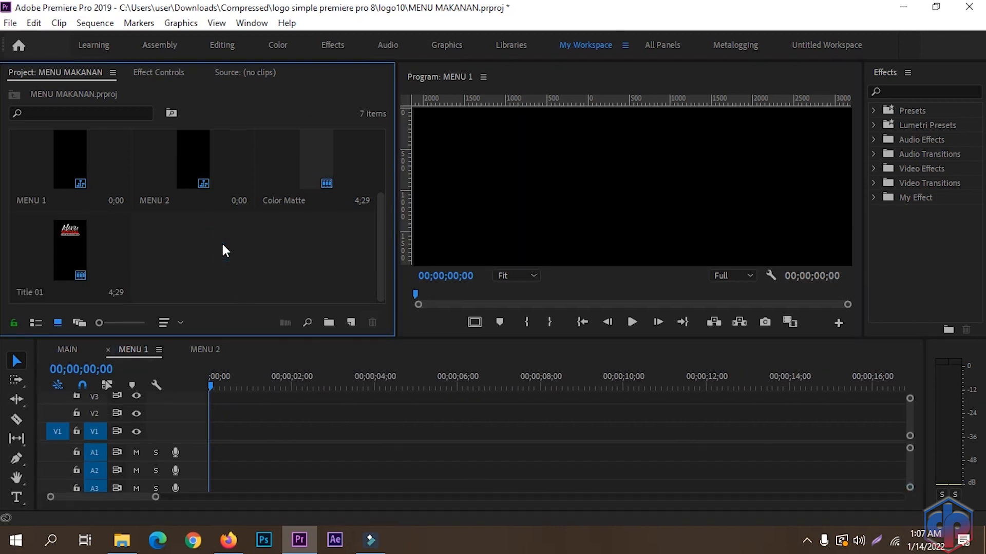
scroll(220, 241, up, 2)
click(71, 173)
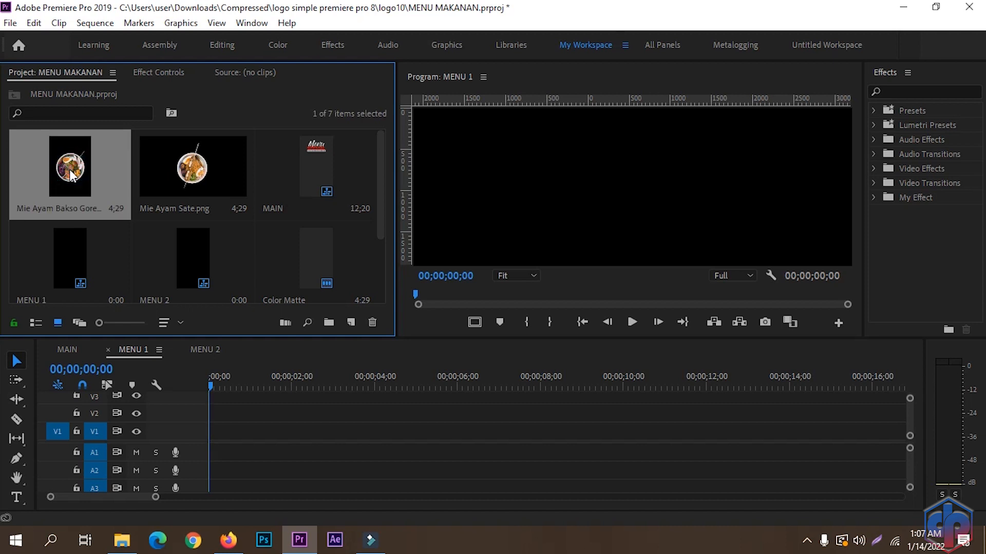
drag(71, 175, 211, 435)
- Set the scale of the Mie Ayam Bakso Goreng.png clip to 35
click(349, 433)
click(154, 72)
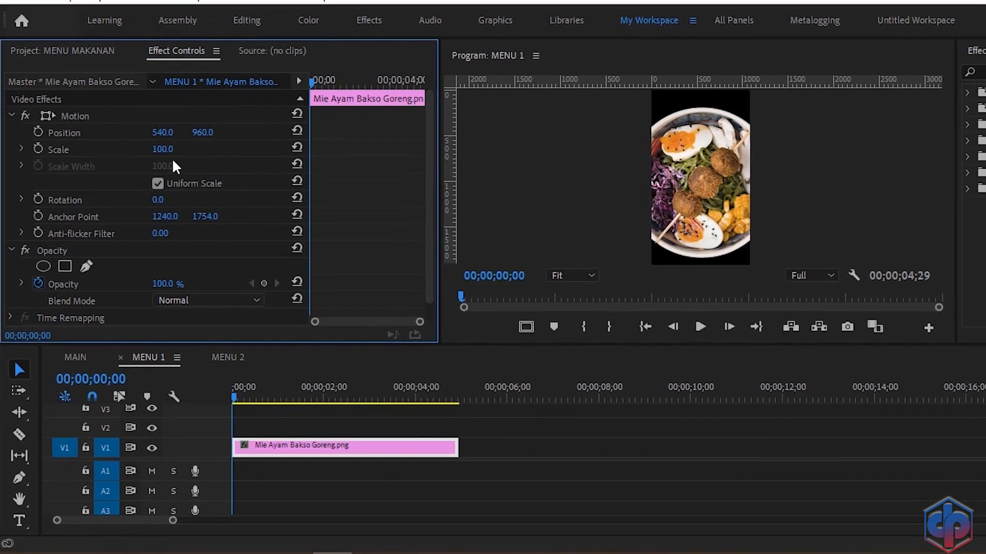
click(172, 148)
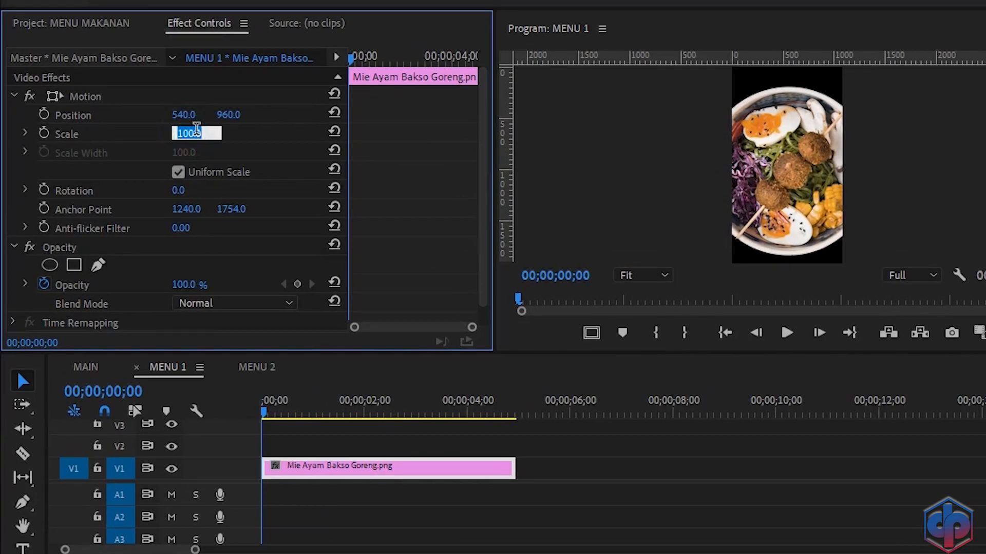
text(35)
key(Return)
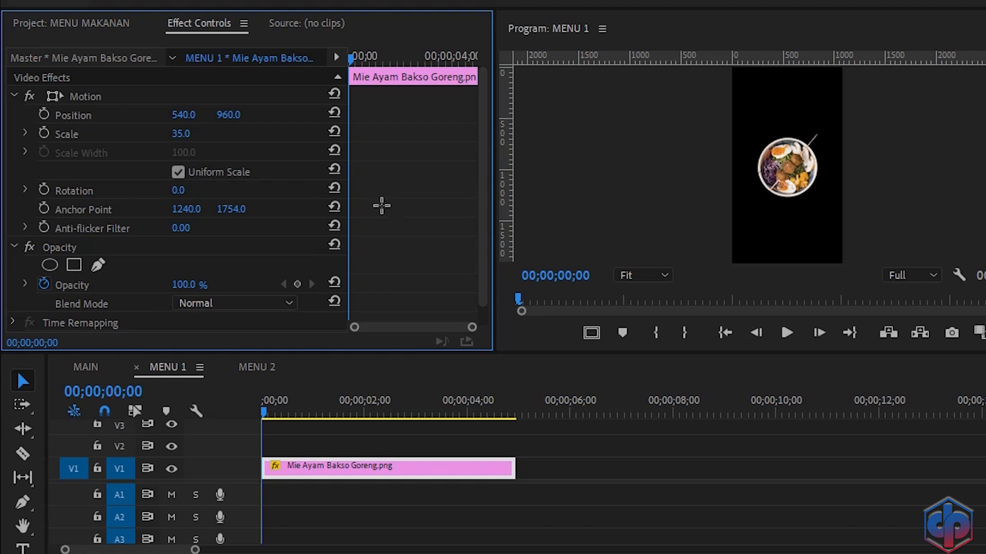
- Add Position and Rotation keyframes to the bowl image at 00;00;00;15
key(shift+Right)
key(shift+Right)
key(shift+Right)
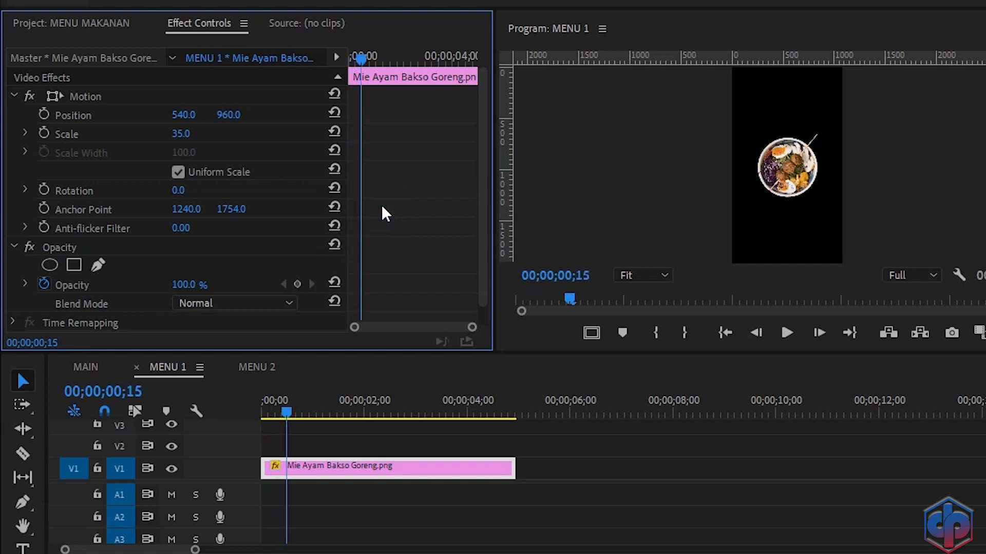
click(44, 114)
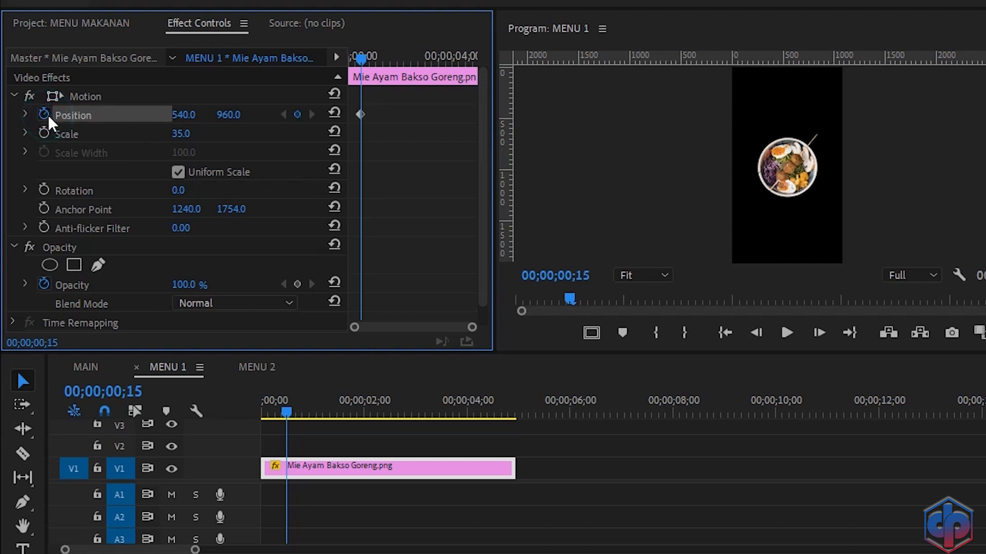
click(44, 190)
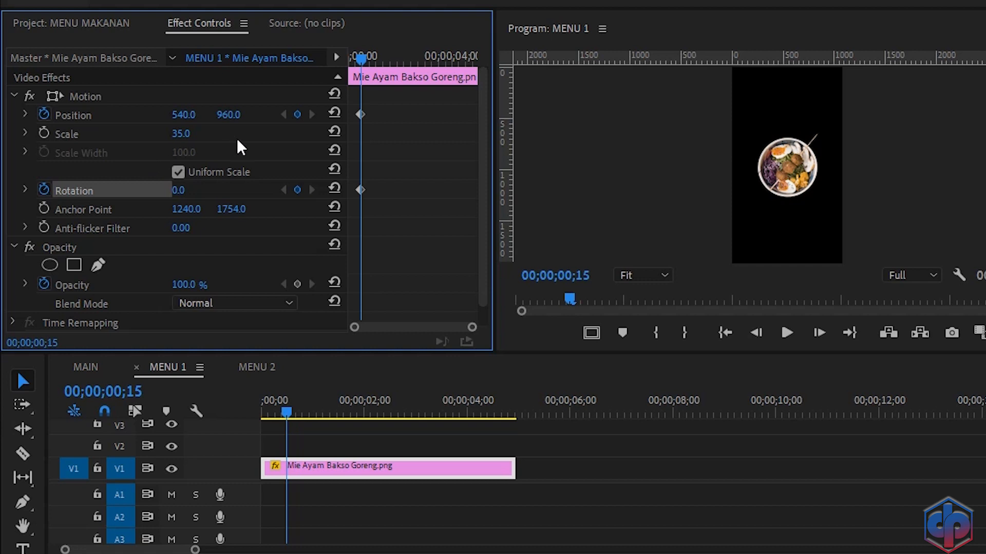
- At 00;00;00;05, set the bowl's rotation to 90° and its horizontal position to 1425 so it sits outside the frame
key(shift+Left)
key(shift+Left)
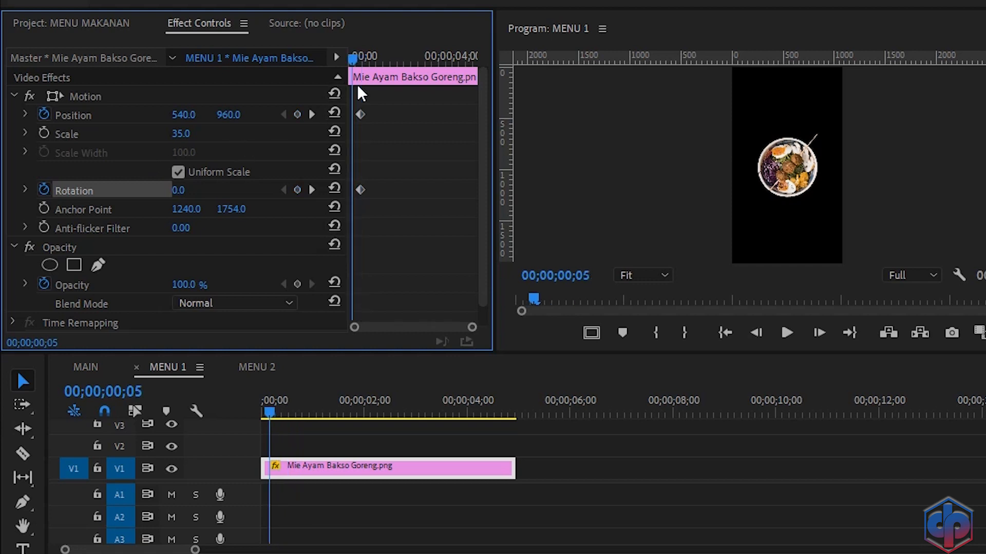
click(180, 191)
text(90)
key(Return)
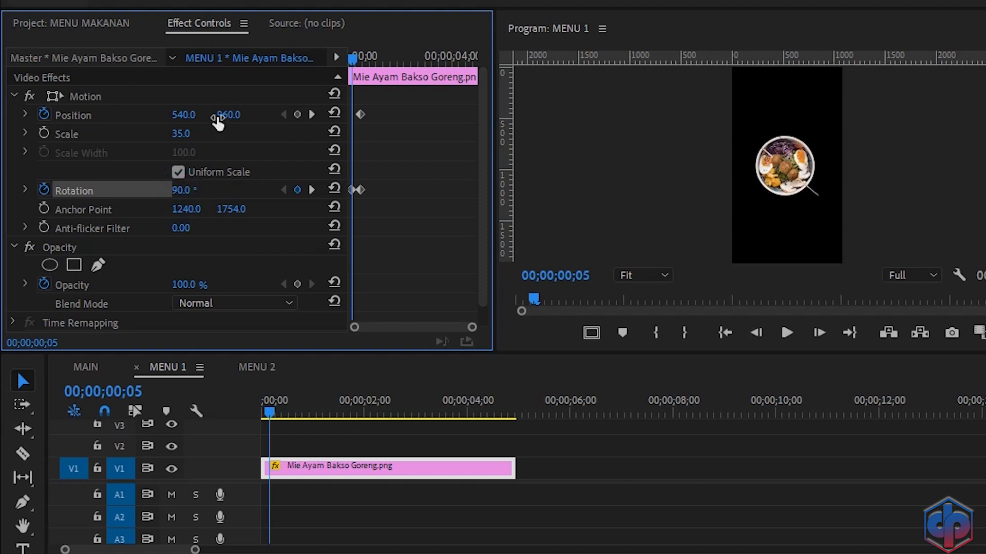
drag(194, 117, 241, 115)
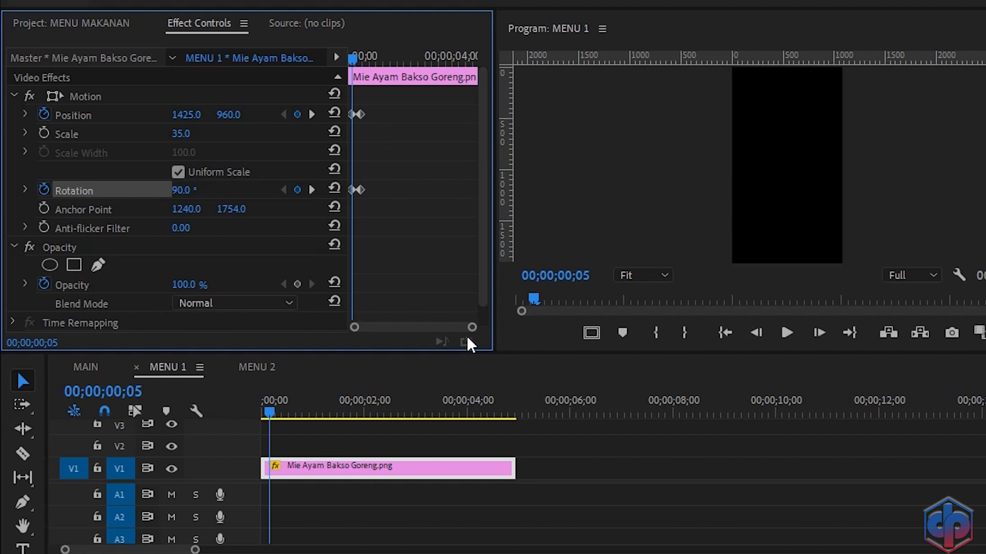
- Apply Ease In to the last Position keyframe and Ease Out to the first one
drag(473, 328, 407, 164)
right_click(409, 114)
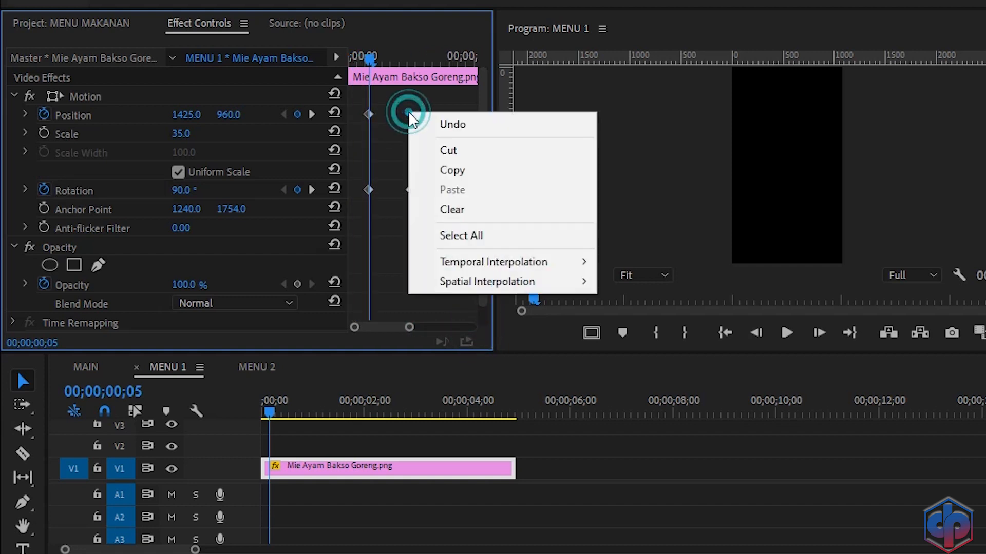
mouse_move(472, 271)
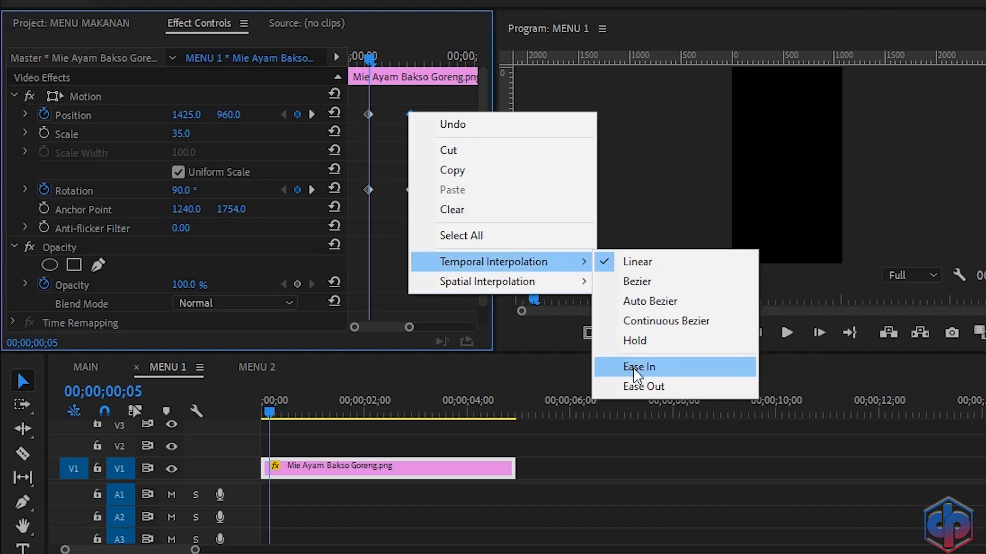
click(636, 366)
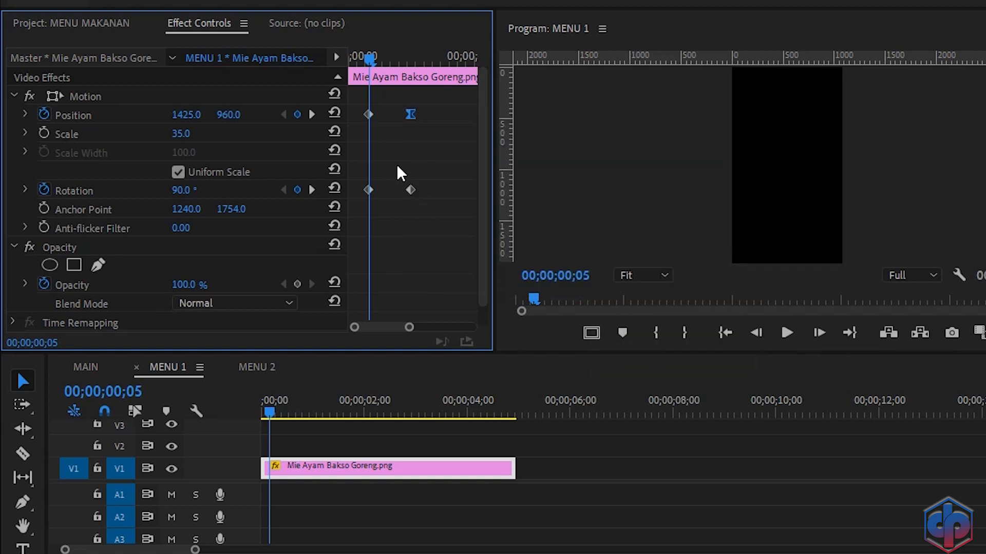
right_click(368, 114)
mouse_move(457, 264)
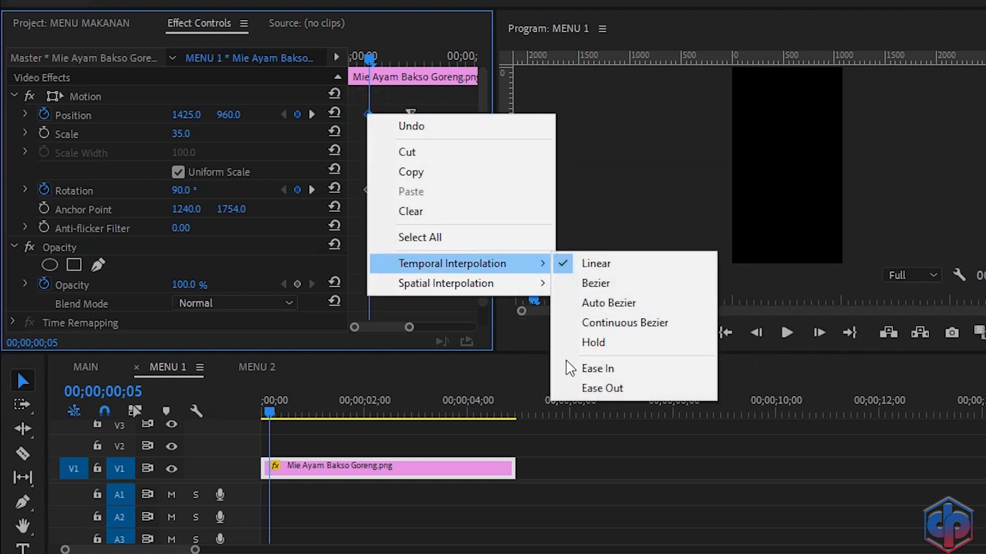
click(591, 389)
click(382, 212)
- Shift the first Position and Rotation keyframes to the start of the clip and play back the bowl's entrance animation
drag(362, 199, 368, 122)
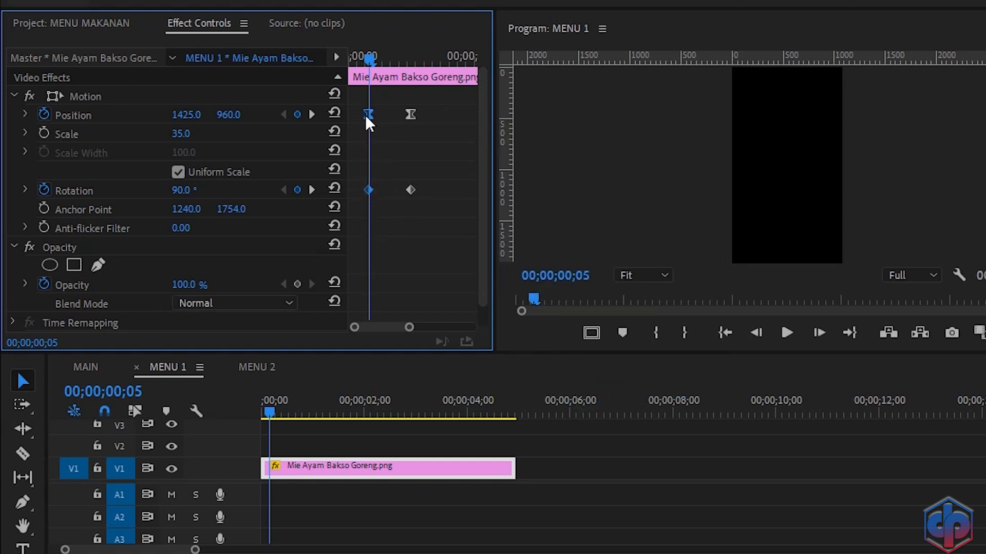
drag(365, 115, 342, 115)
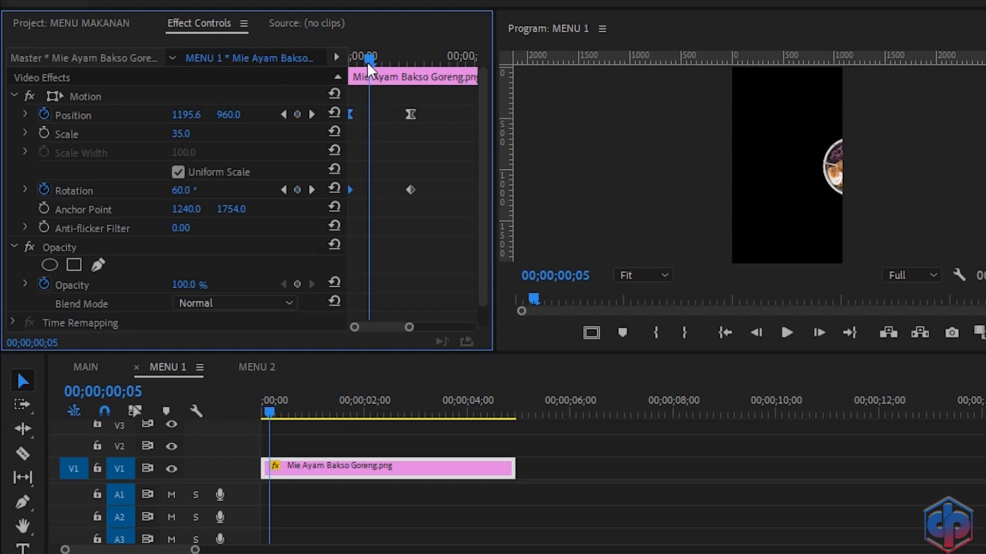
drag(367, 62, 315, 53)
key(space)
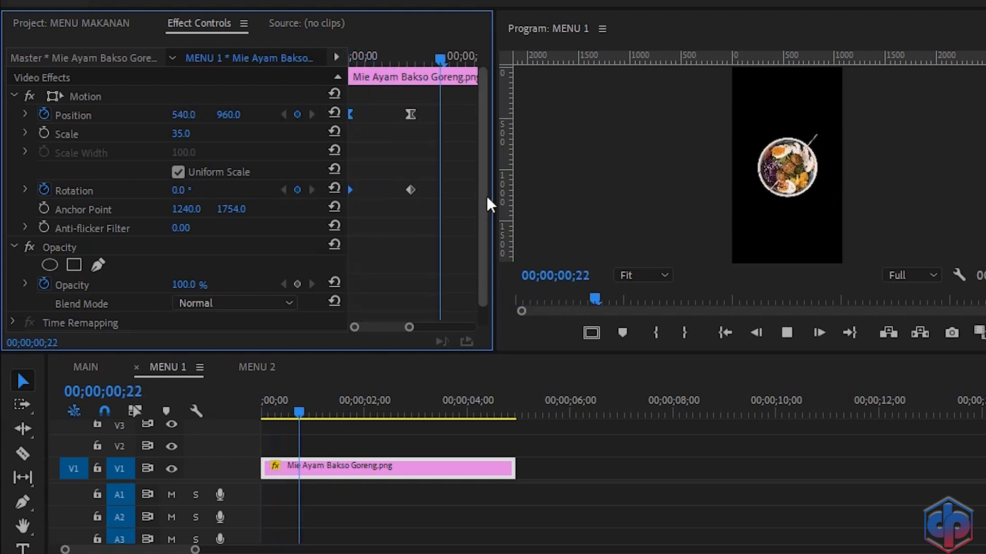
drag(322, 405, 195, 412)
key(space)
key(space)
drag(309, 411, 197, 386)
key(space)
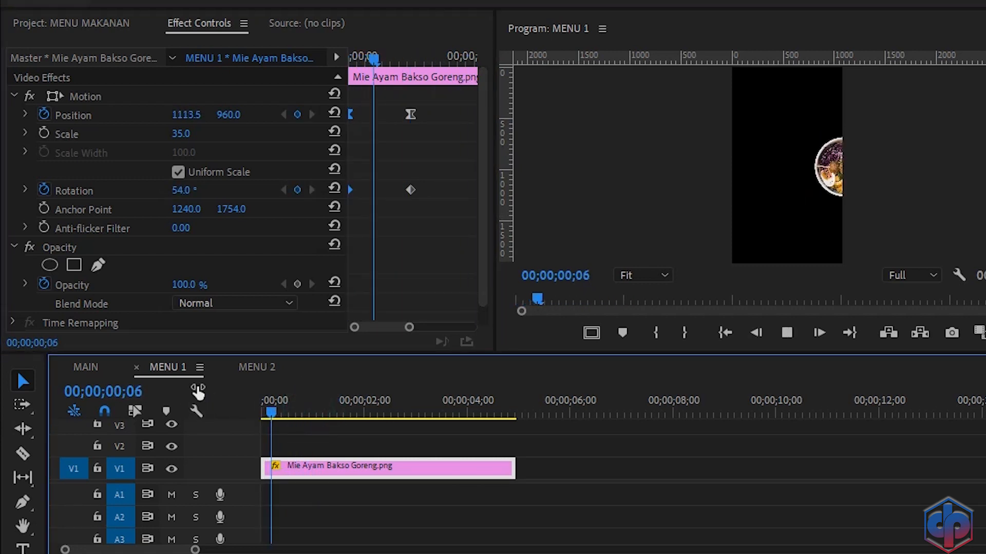
- Lengthen the last Position keyframe's velocity handle so the bowl slows down more gradually, and play back the entrance
key(space)
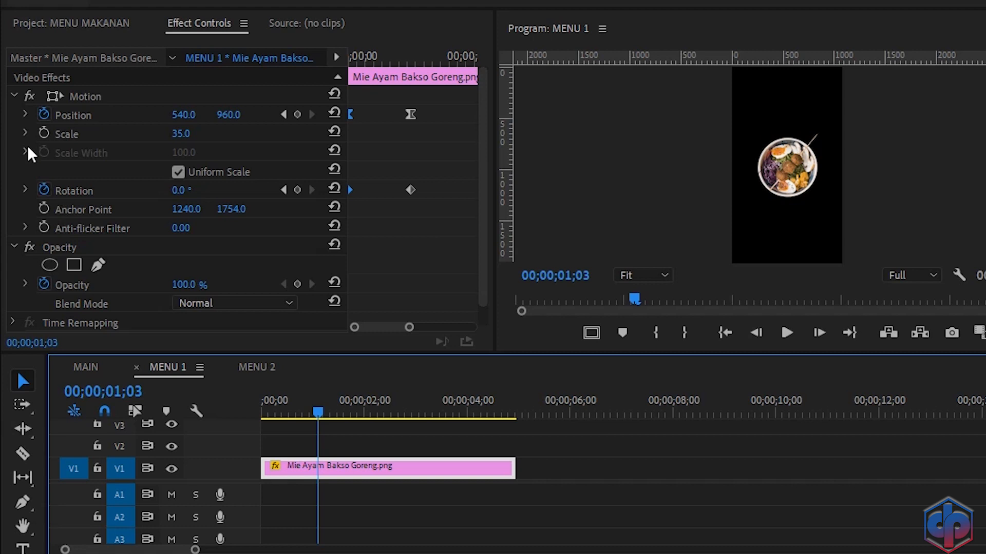
click(25, 113)
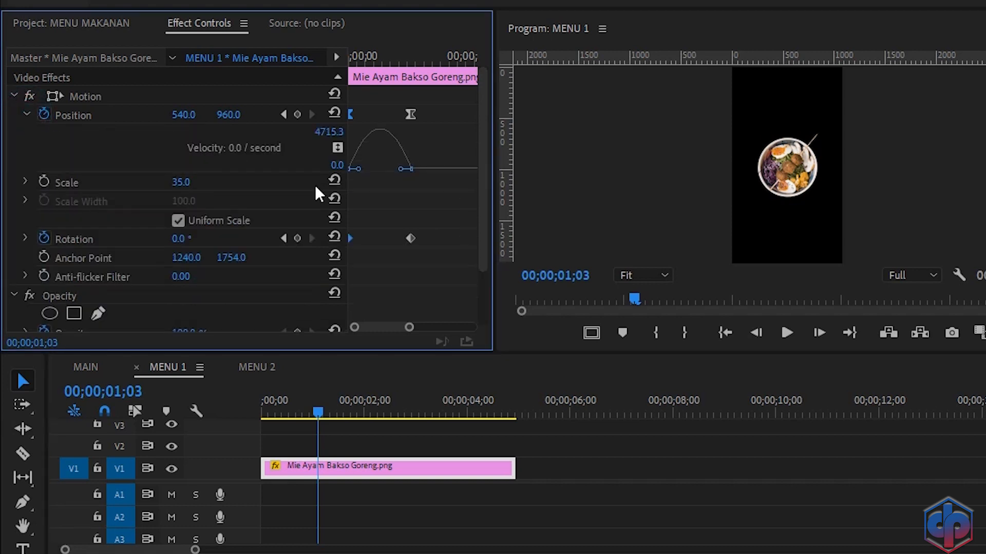
drag(401, 171, 386, 170)
drag(319, 411, 245, 424)
key(space)
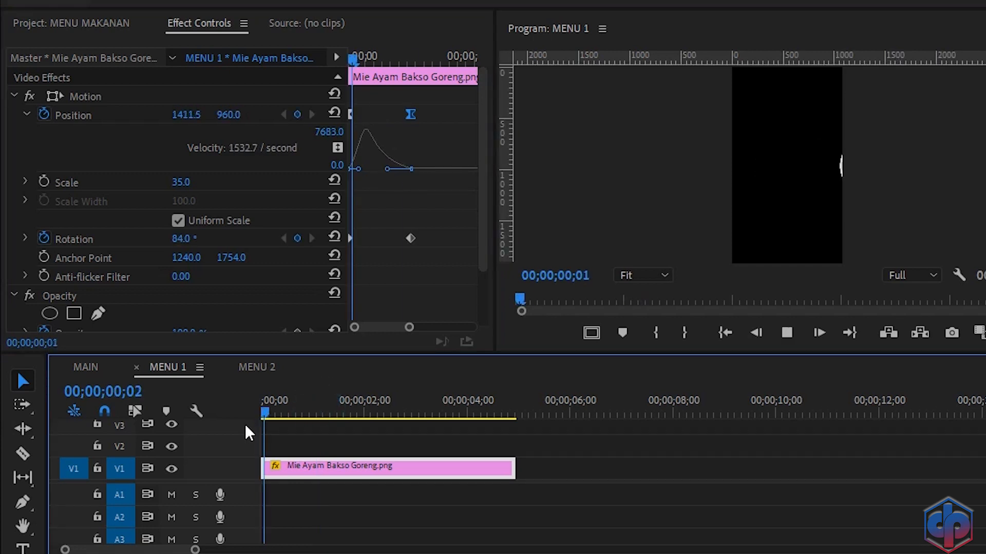
key(space)
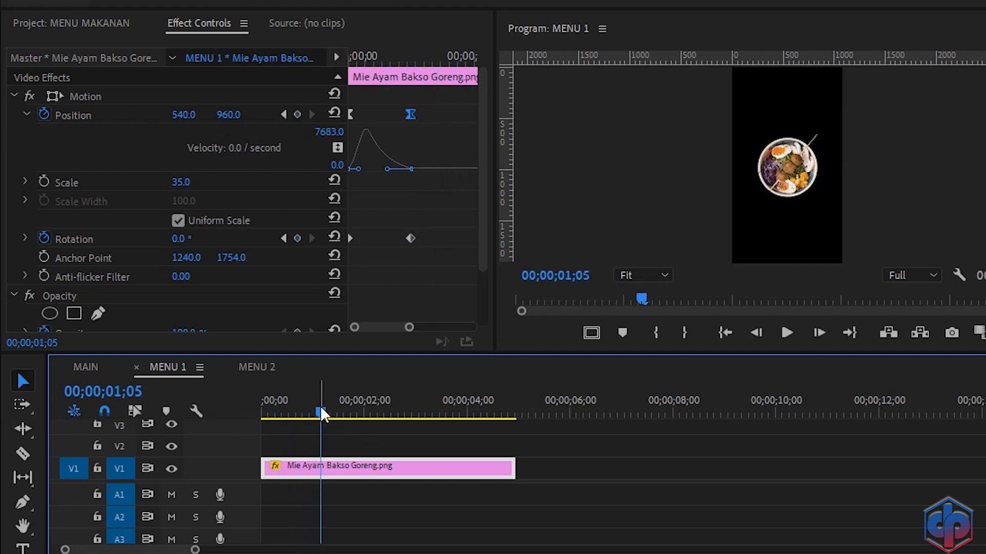
drag(321, 411, 230, 426)
key(space)
key(space)
drag(322, 414, 230, 425)
key(space)
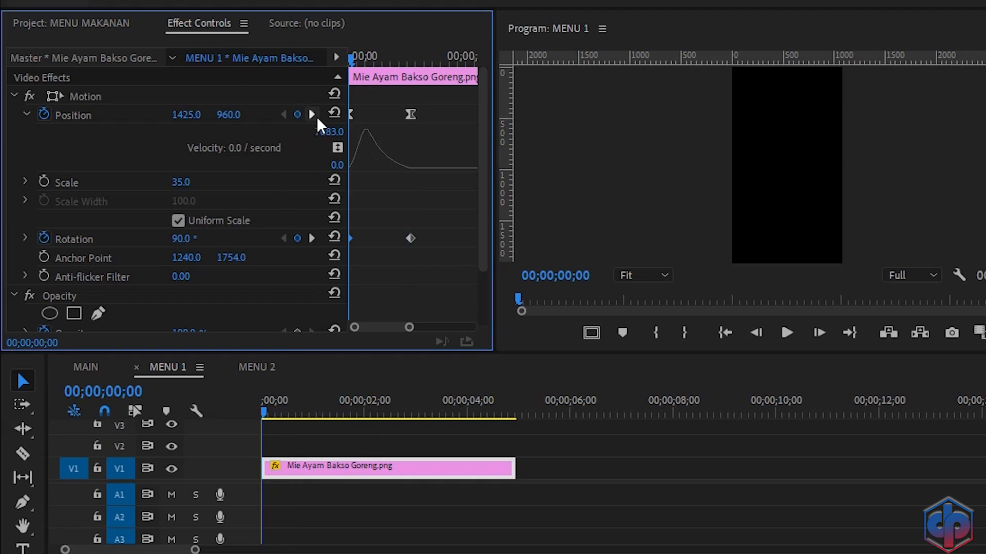
- Add Position and Rotation keyframes to the bowl image at 00;00;02;00
click(365, 417)
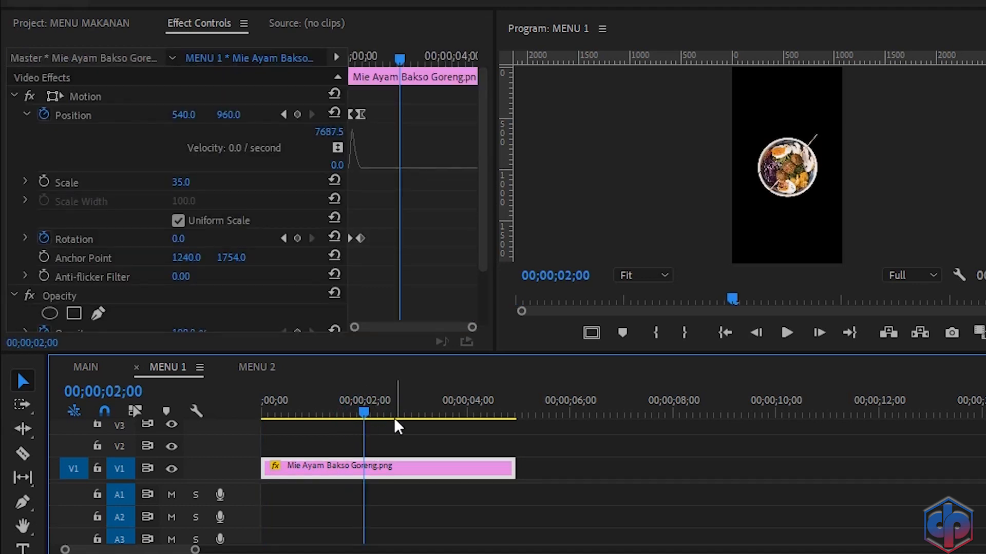
click(298, 115)
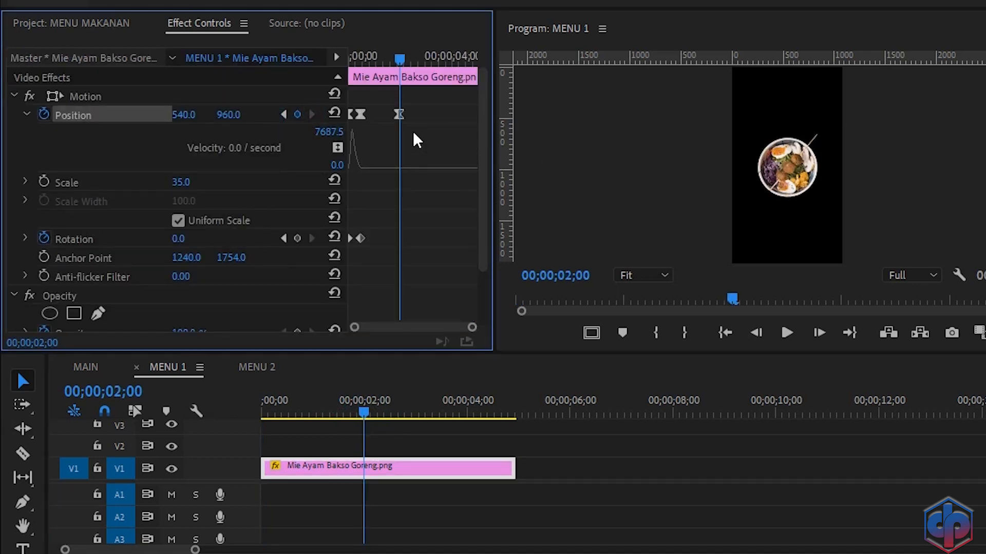
click(297, 239)
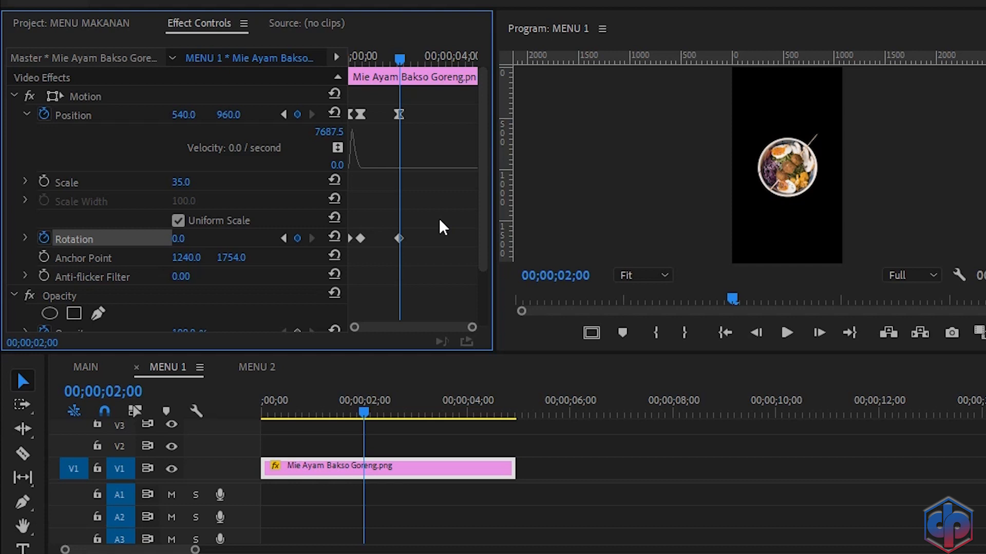
- At 00;00;02;15, set the bowl's rotation to -90° and its horizontal position to -328 so it exits the frame
key(shift+Right)
key(shift+Right)
key(shift+Right)
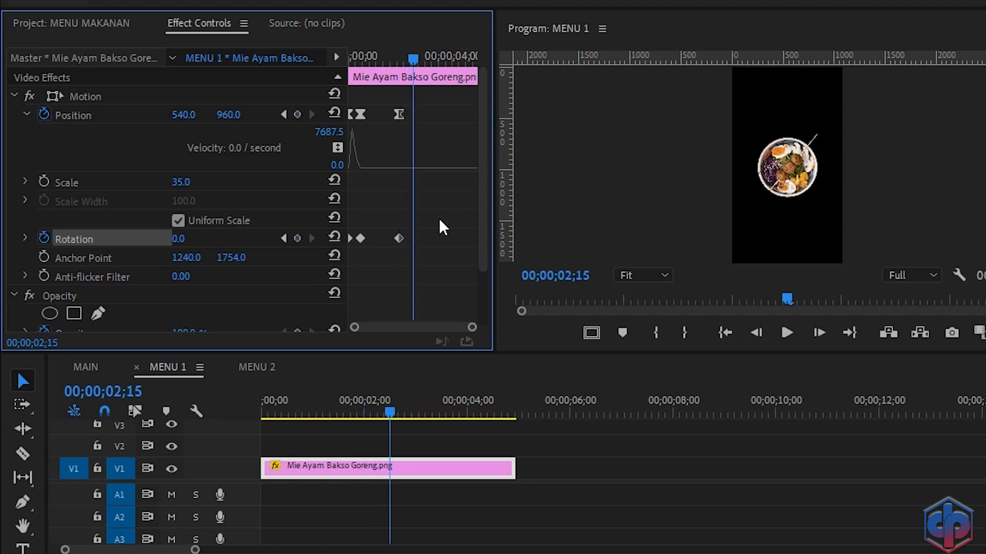
click(183, 239)
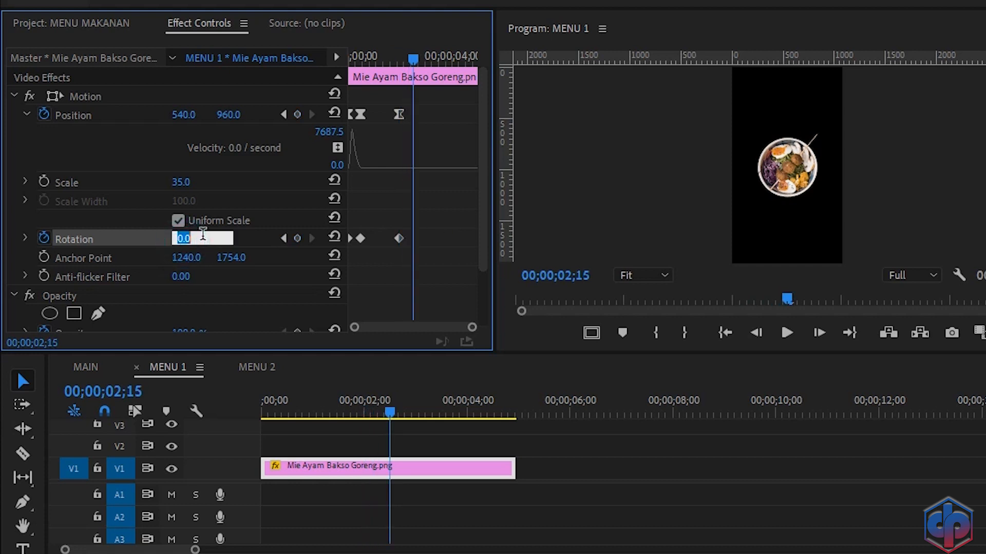
text(-90)
click(439, 234)
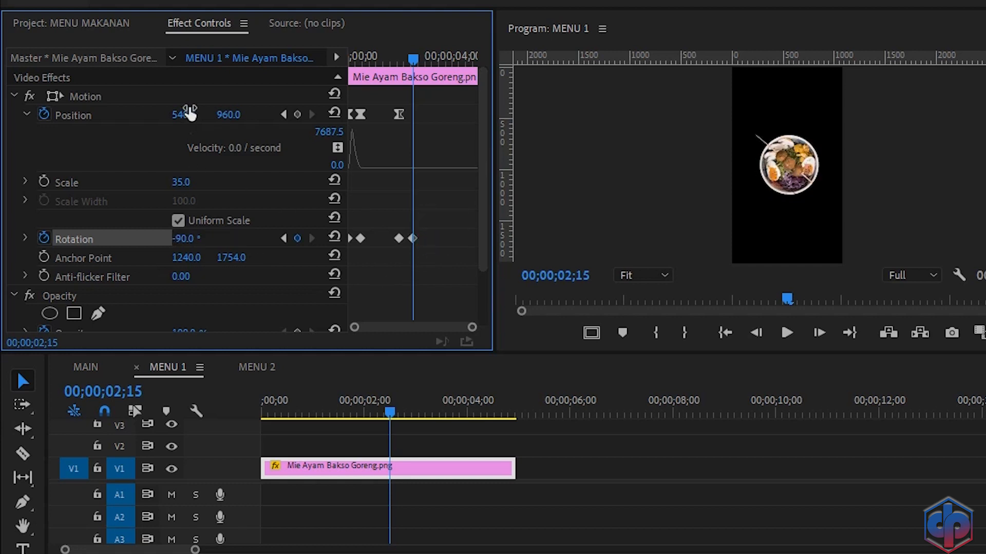
drag(190, 114, 23, 114)
drag(185, 115, 1, 114)
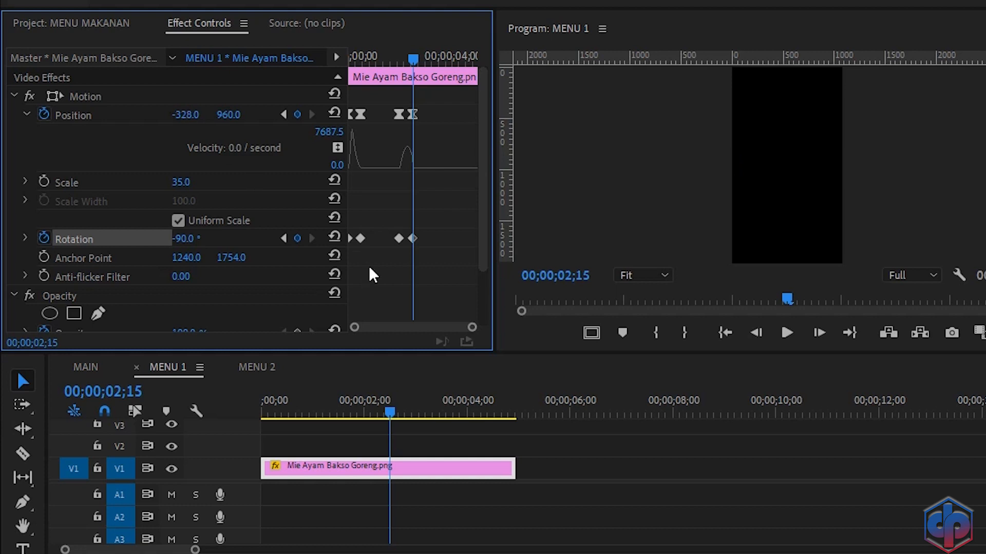
- Play back the bowl's entrance and exit animation in MENU 1 from the start several times
click(390, 413)
key(Home)
key(space)
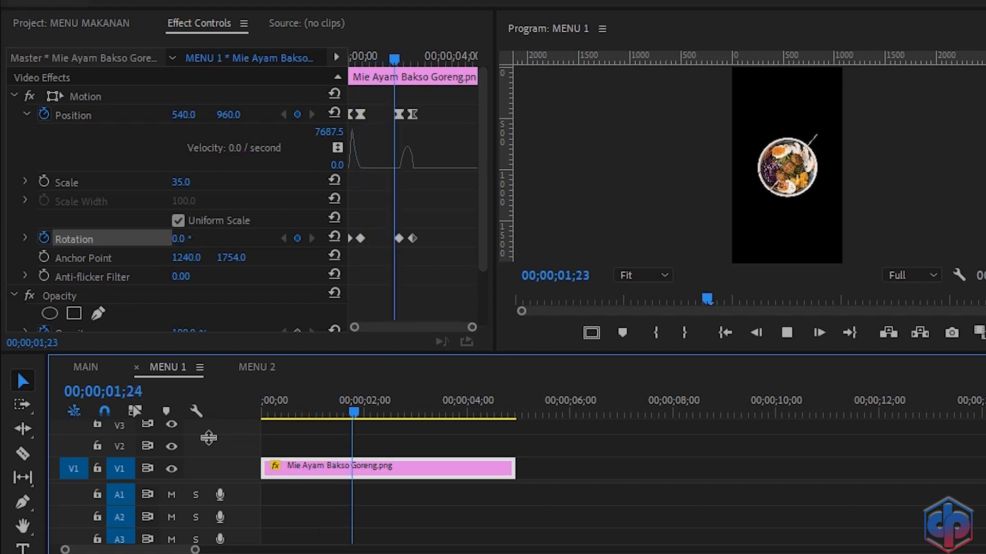
click(408, 405)
key(Home)
key(space)
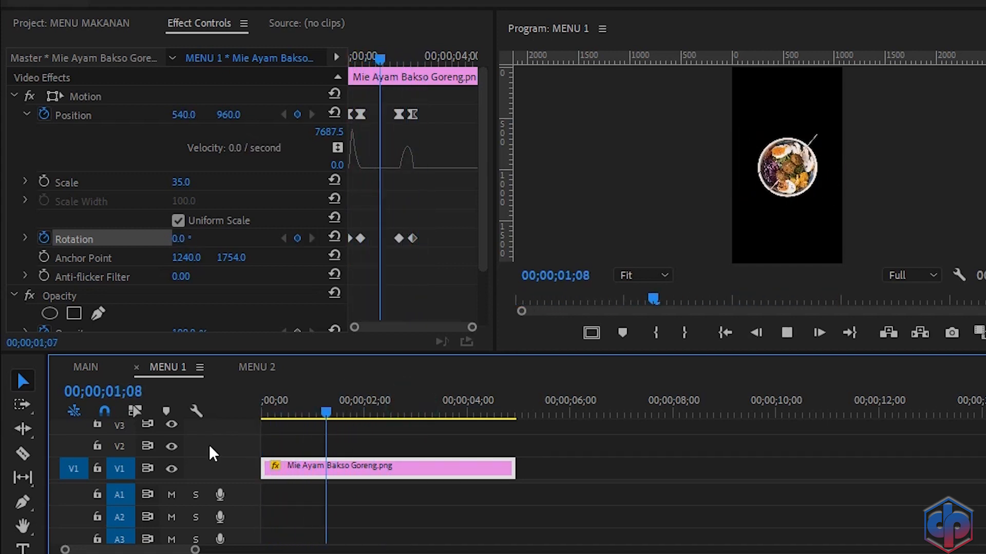
click(405, 406)
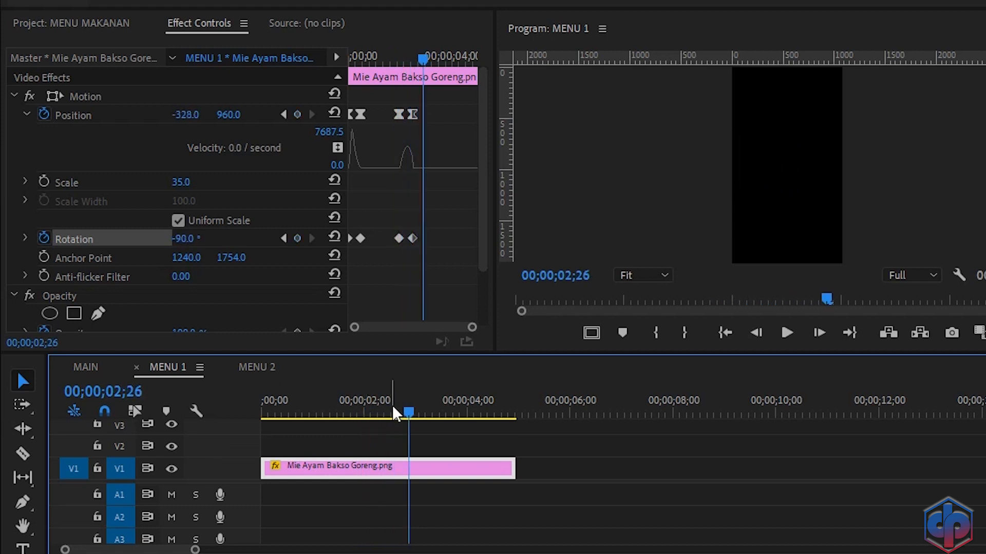
key(Home)
key(space)
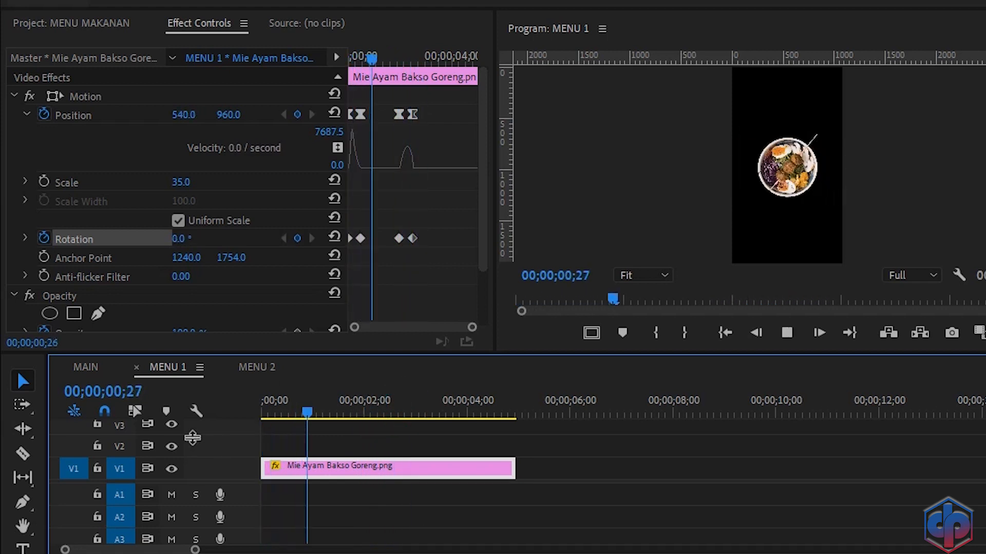
key(space)
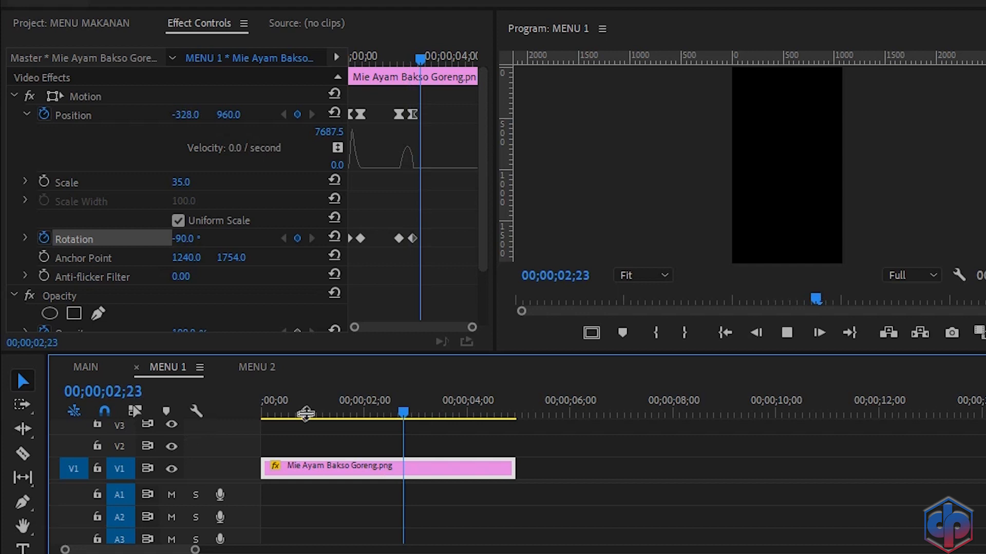
- Place Mie Ayam Sate.png at the start of track V1 in the MENU 2 sequence
click(77, 23)
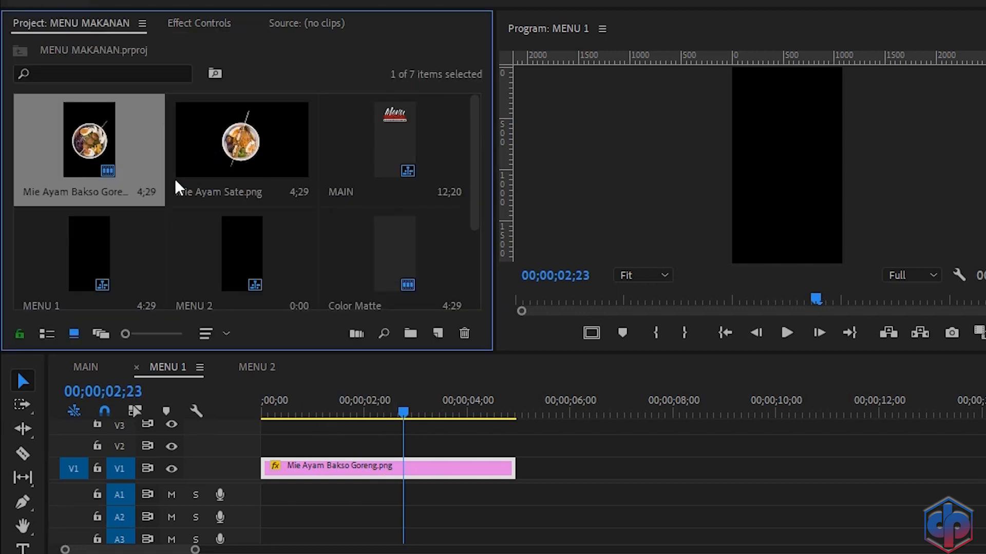
click(265, 370)
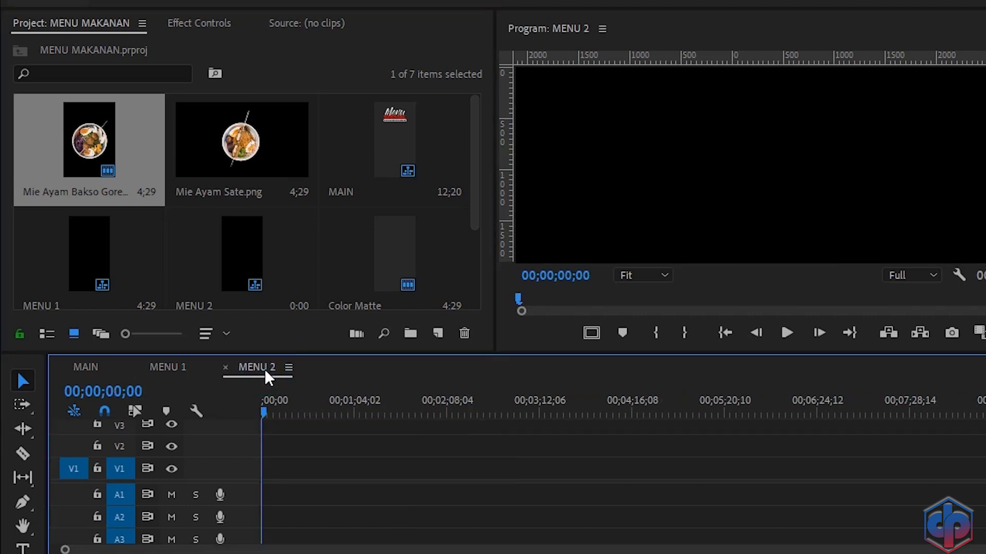
drag(238, 151, 264, 475)
drag(984, 550, 656, 549)
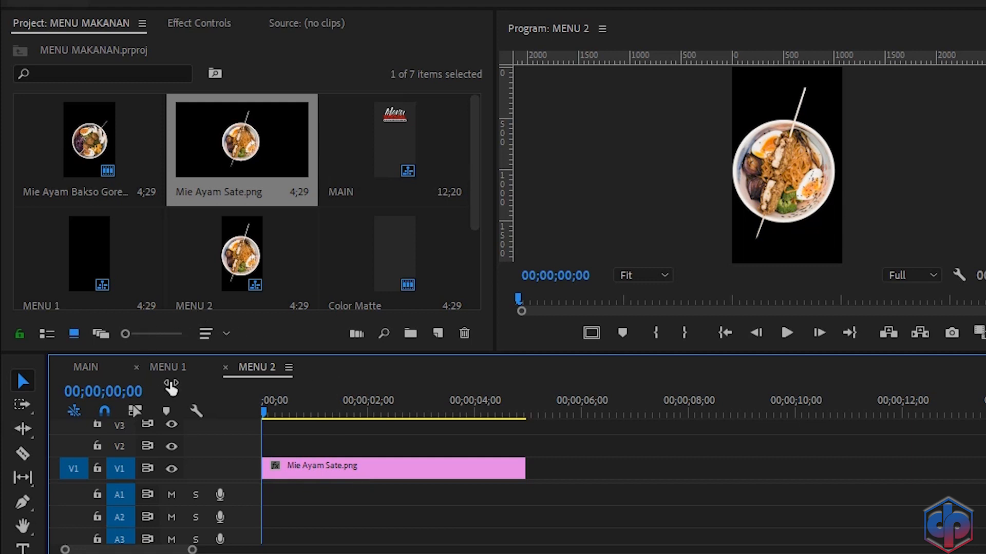
- Copy the Motion effect from the Mie Ayam Bakso Goreng.png clip in MENU 1 onto the Mie Ayam Sate.png clip in MENU 2
click(175, 366)
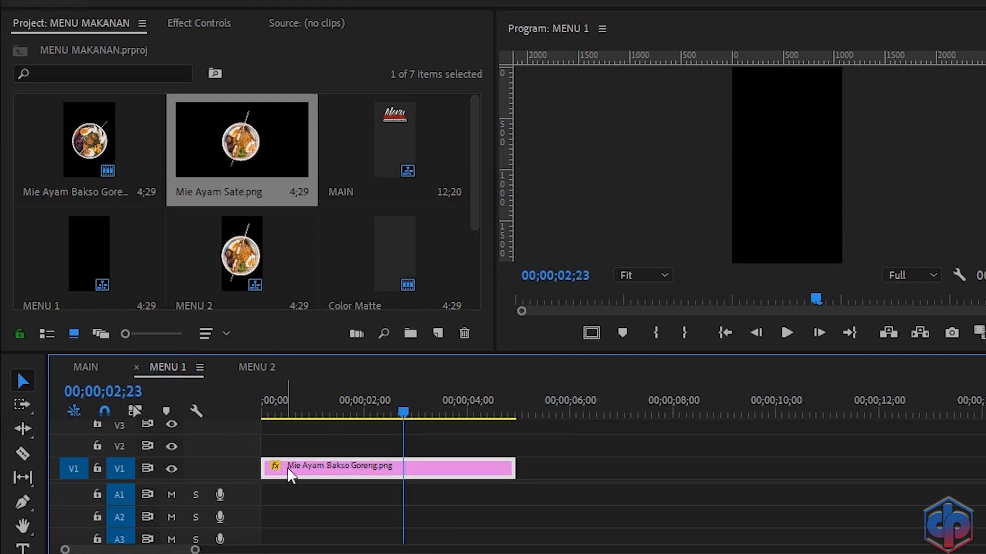
click(193, 32)
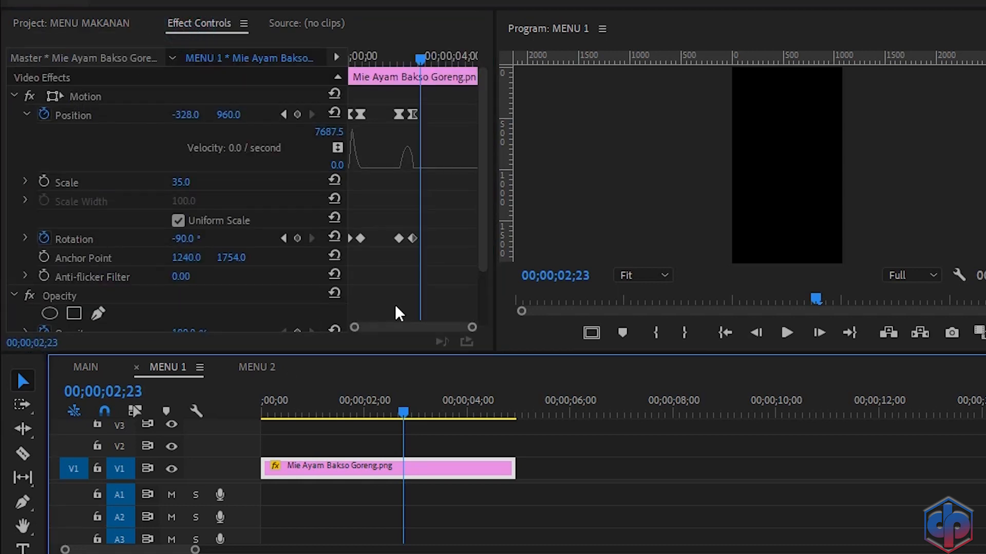
click(82, 97)
right_click(82, 97)
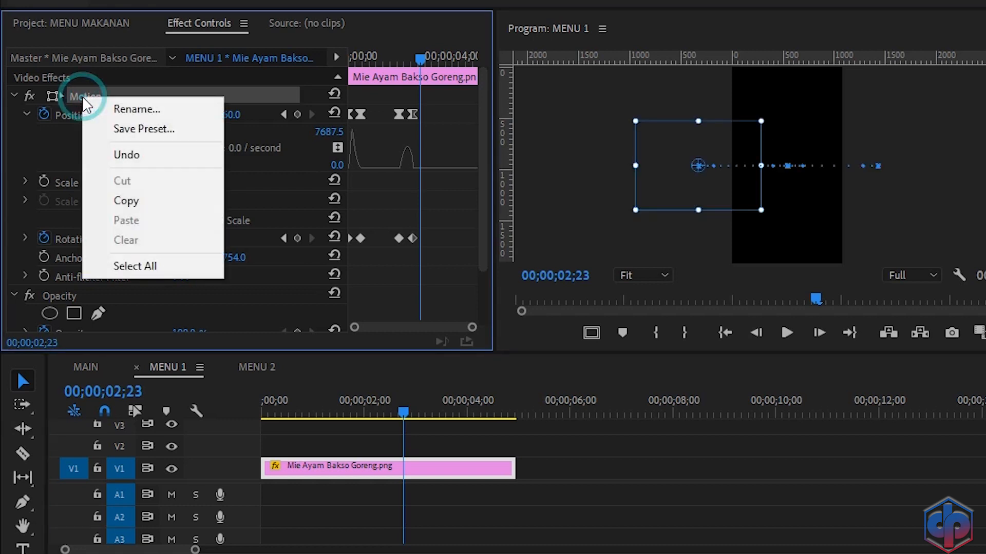
click(130, 201)
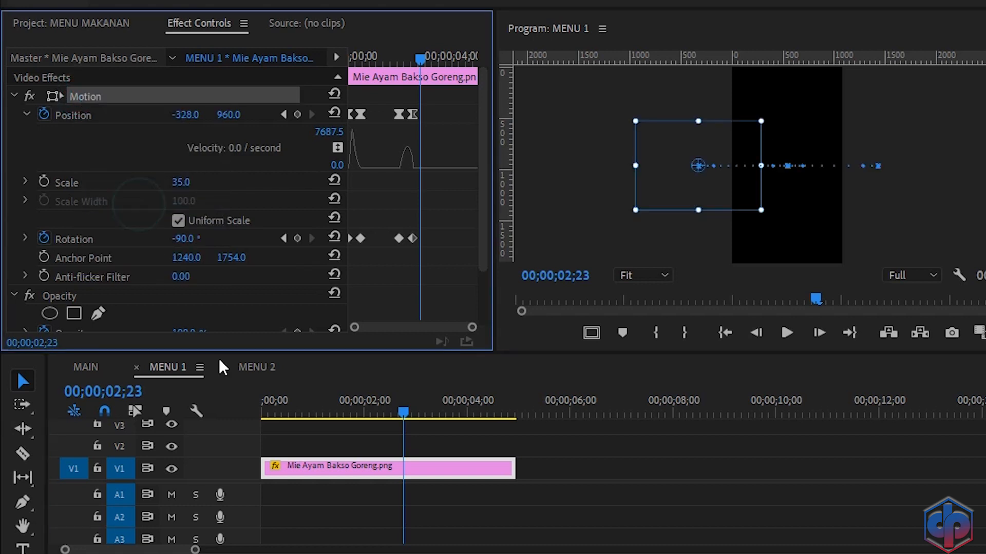
click(257, 368)
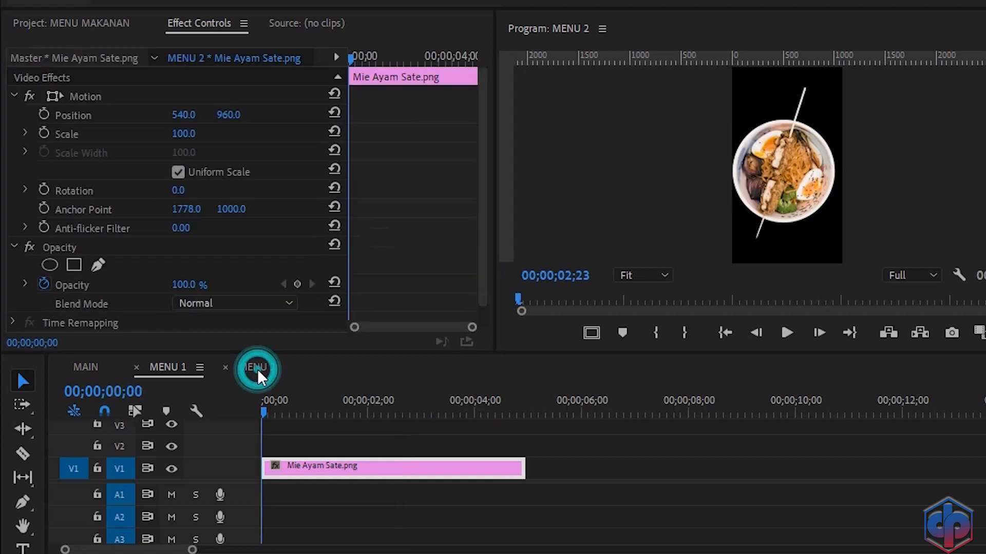
click(330, 467)
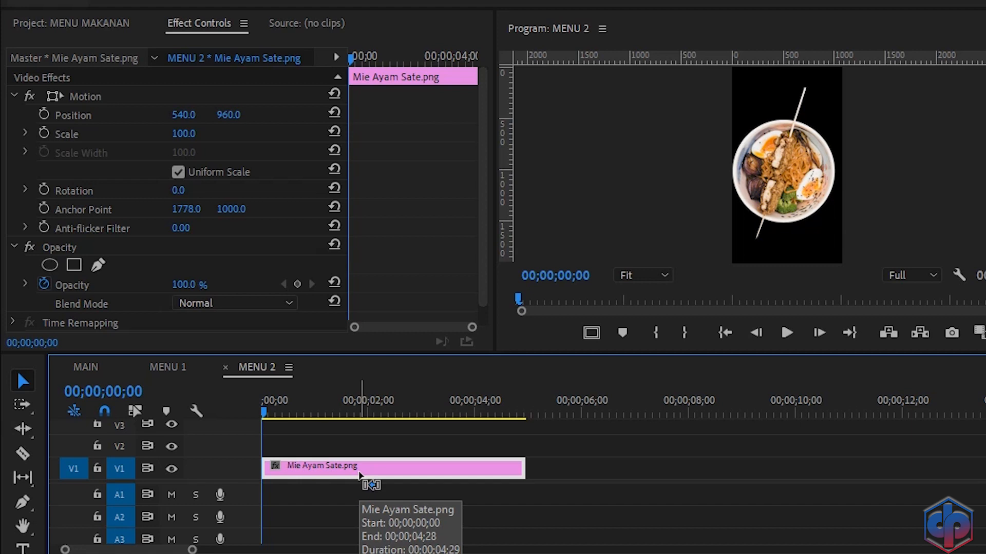
drag(359, 475, 360, 475)
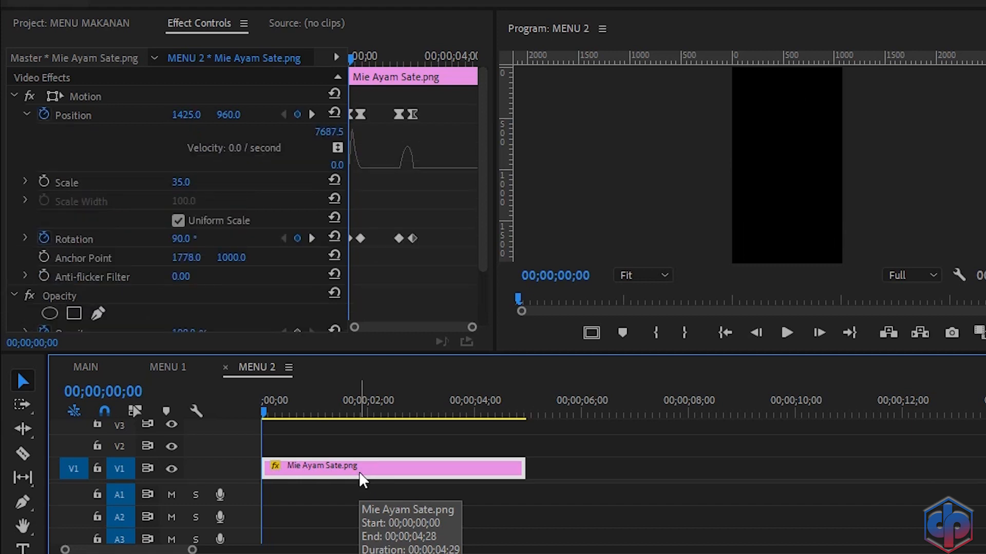
- Preview the pasted animation to 00;00;00;24 and set the Mie Ayam Sate.png clip's scale to 50
key(space)
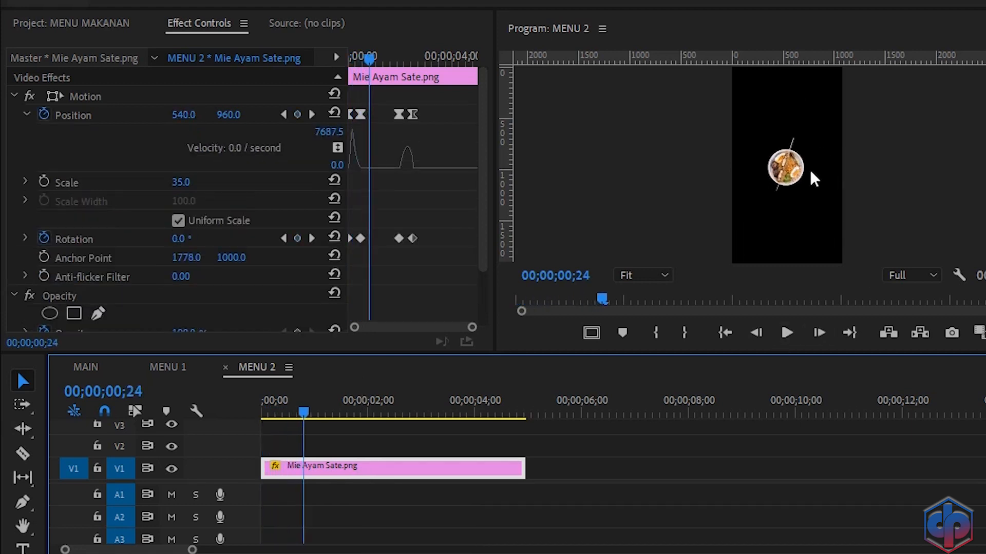
click(26, 113)
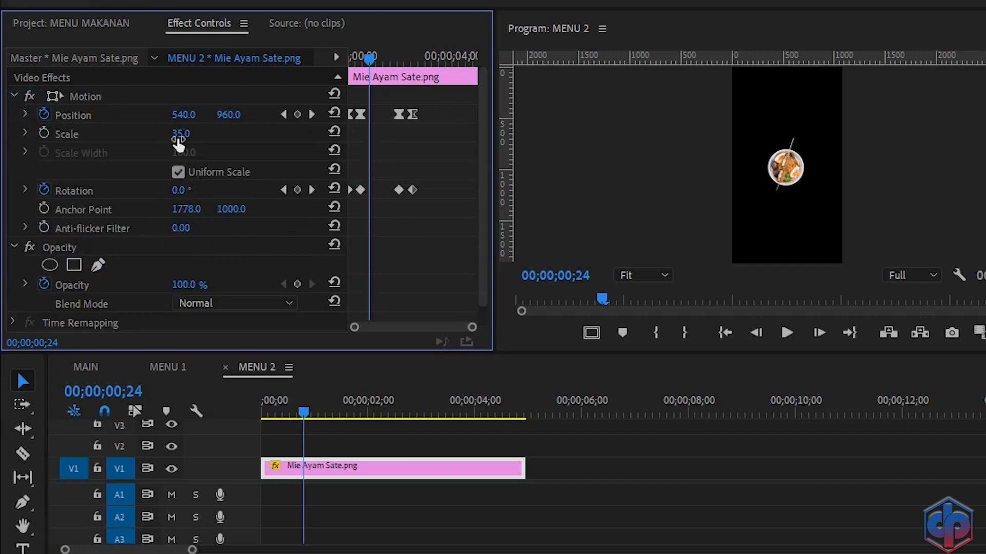
click(185, 133)
text(50)
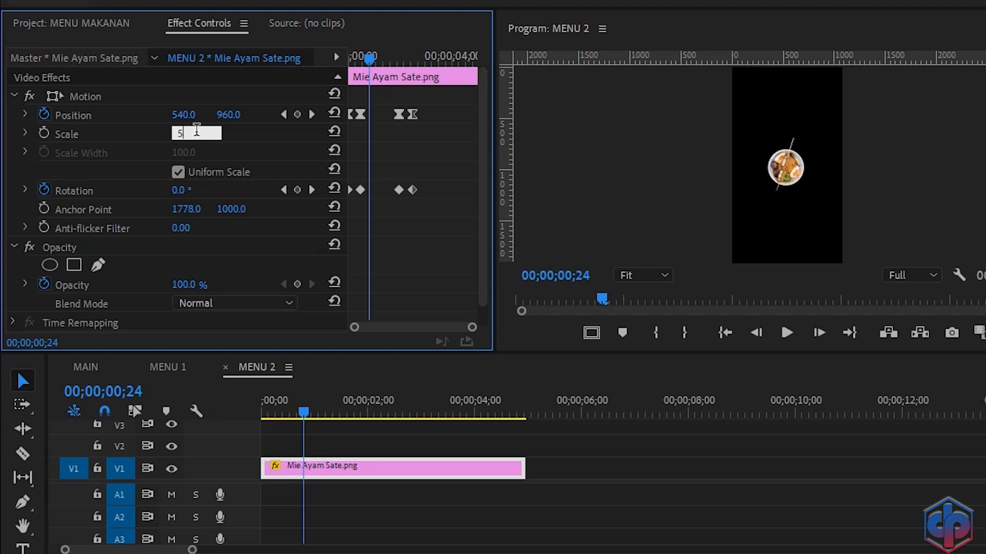
key(Return)
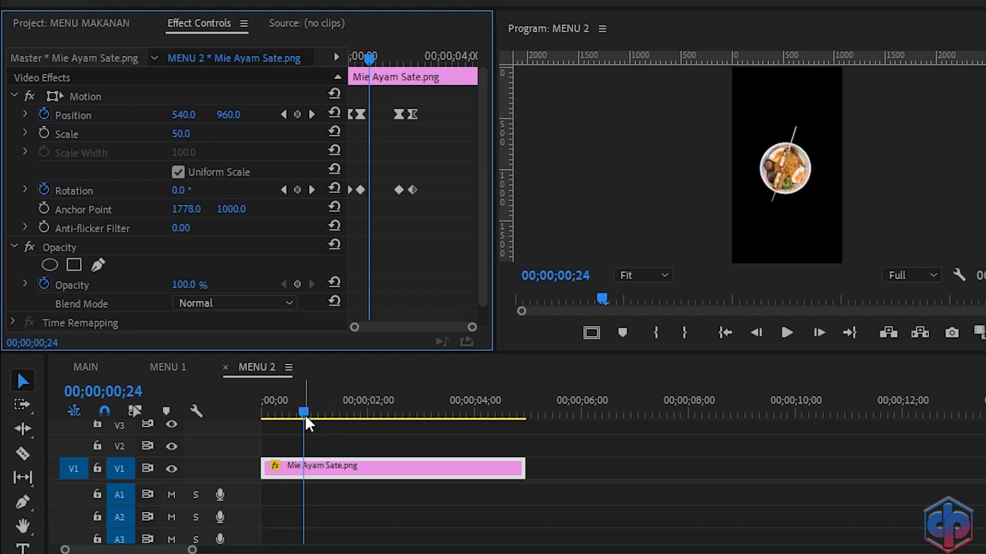
- Play back the MENU 2 animation and set the horizontal position to -377 at the 00;00;02;15 keyframe so the bowl fully leaves the frame
drag(305, 415, 226, 408)
key(space)
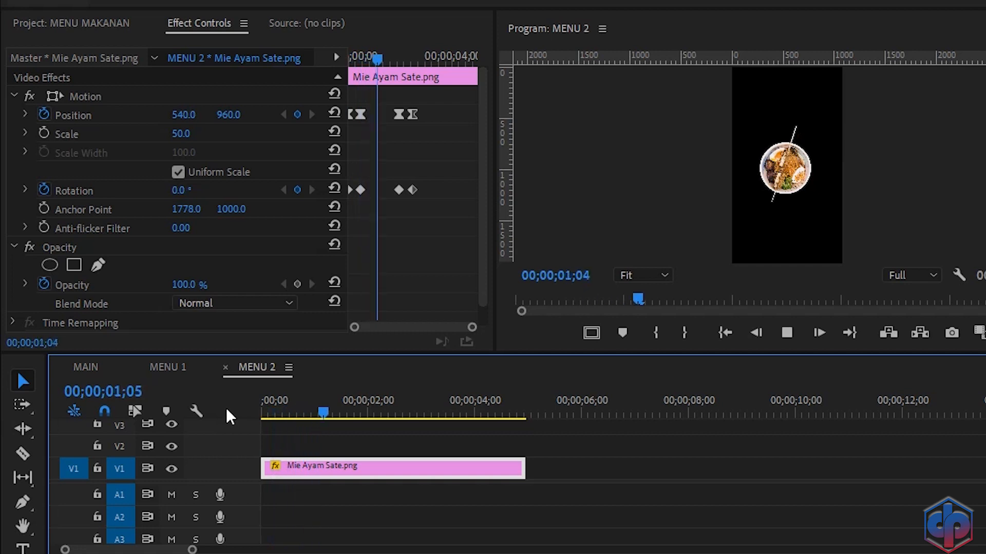
key(space)
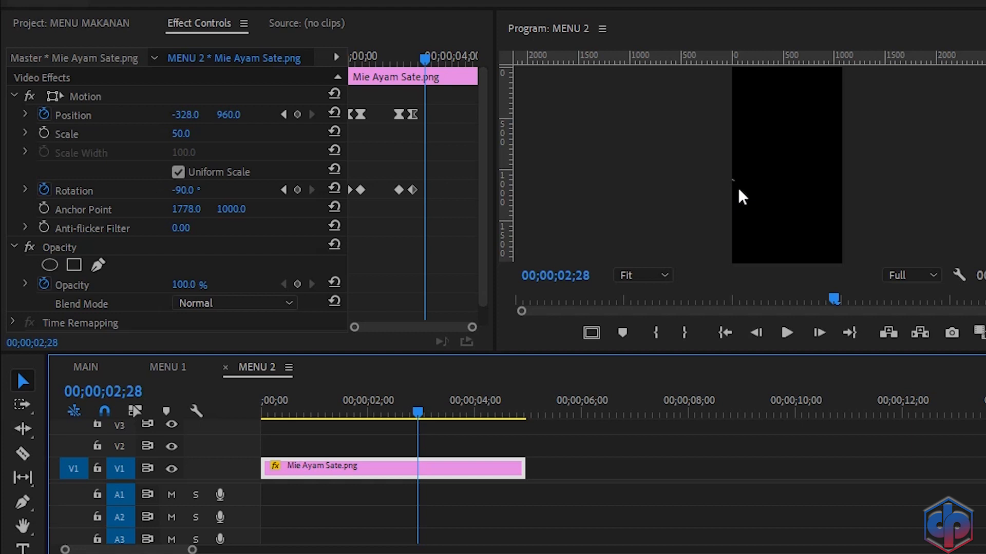
click(282, 115)
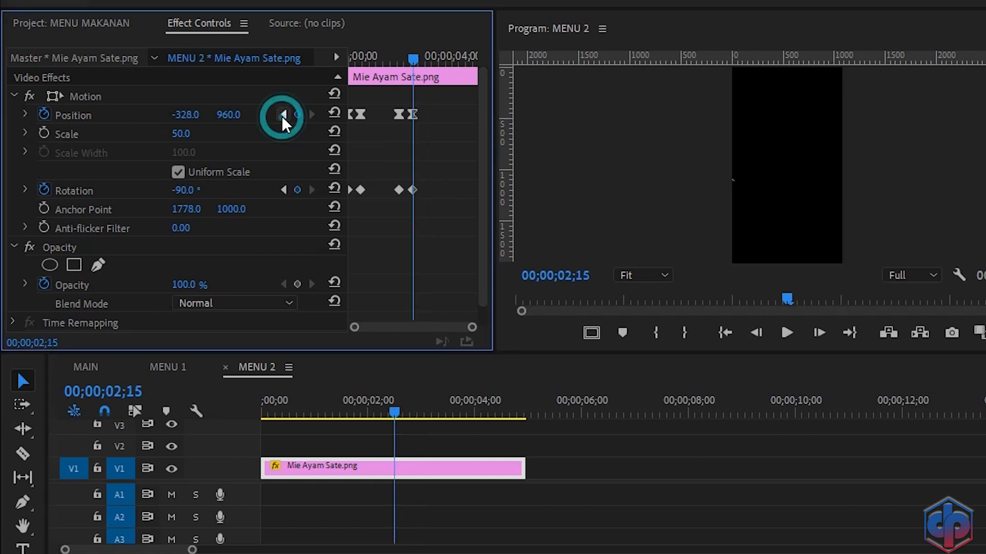
drag(193, 119, 190, 119)
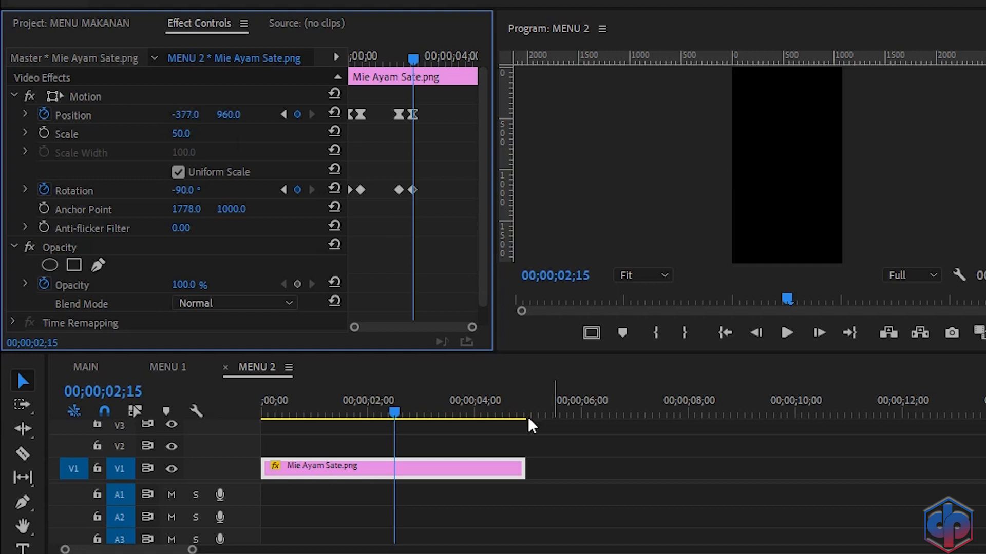
- Play back the MENU 2 sequence from the start to check the bowl's entry and exit animation
drag(386, 414, 230, 416)
key(space)
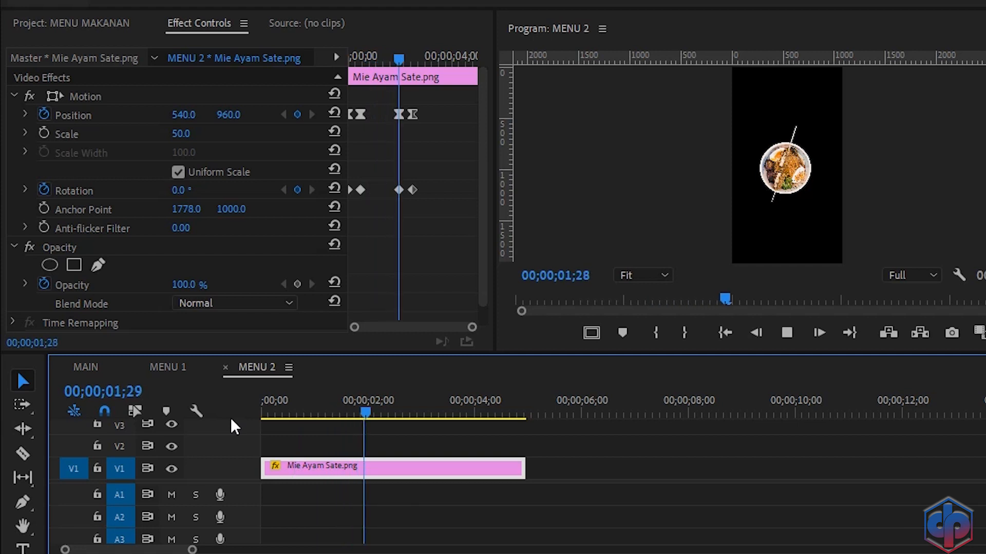
key(space)
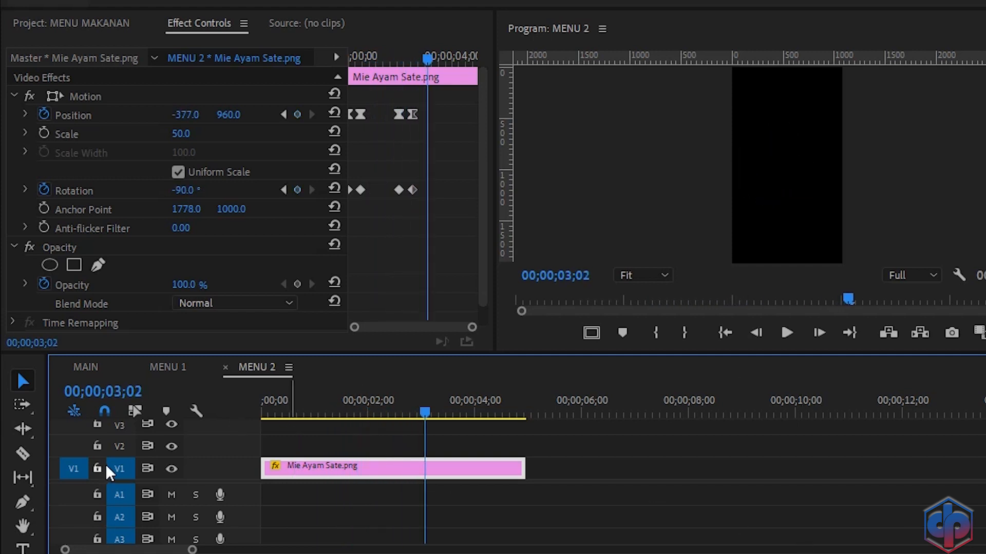
- Place the MENU 2 sequence at the start of track V3 in the MAIN sequence and play it back
click(87, 367)
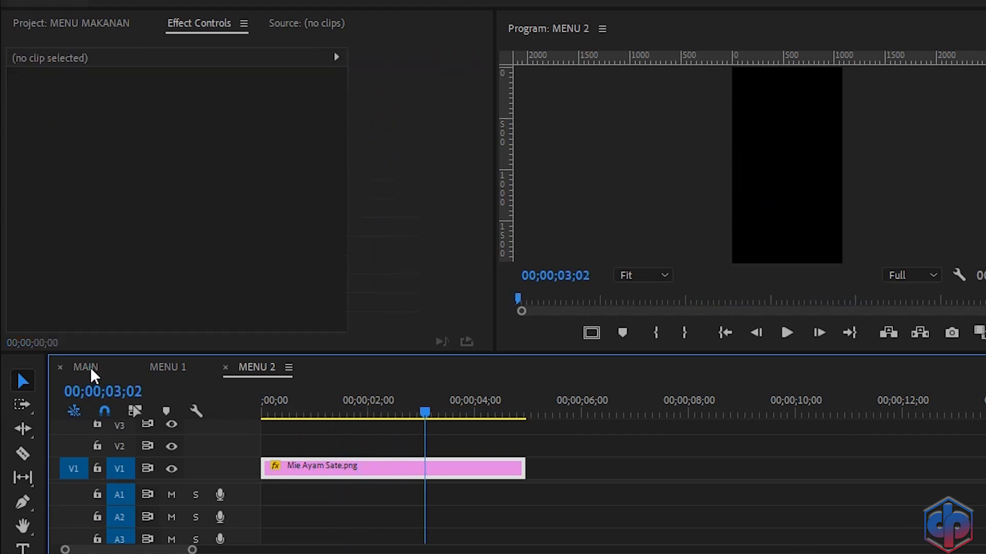
click(77, 17)
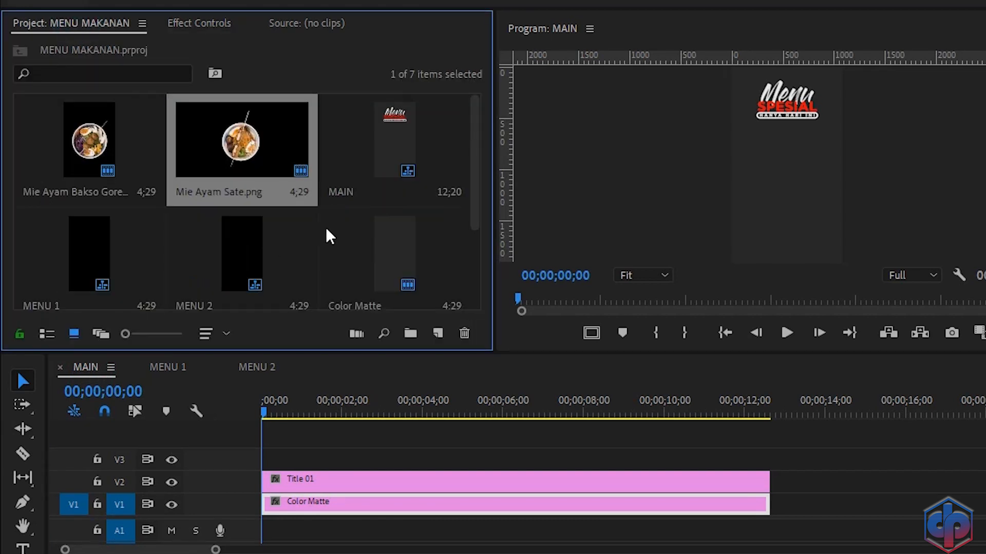
click(240, 244)
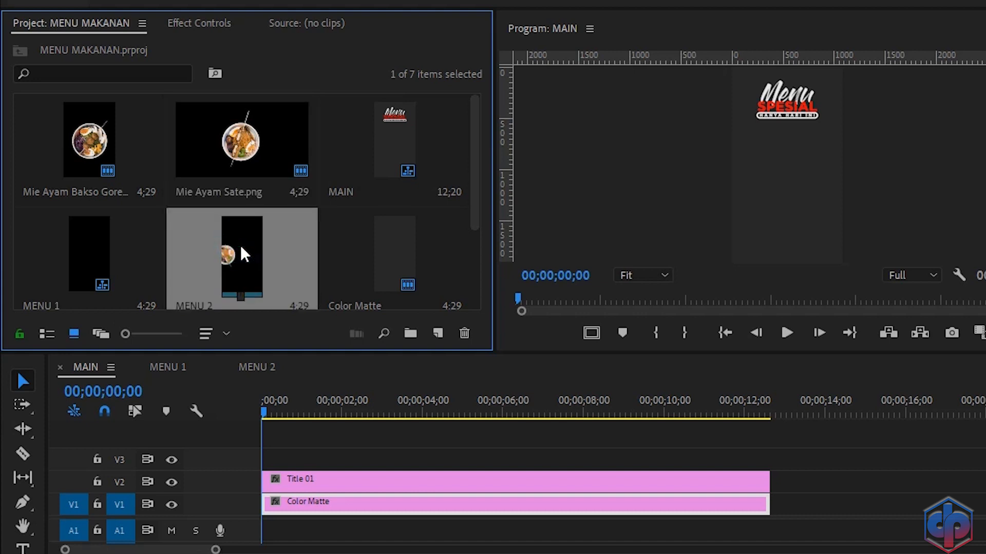
drag(239, 244, 257, 461)
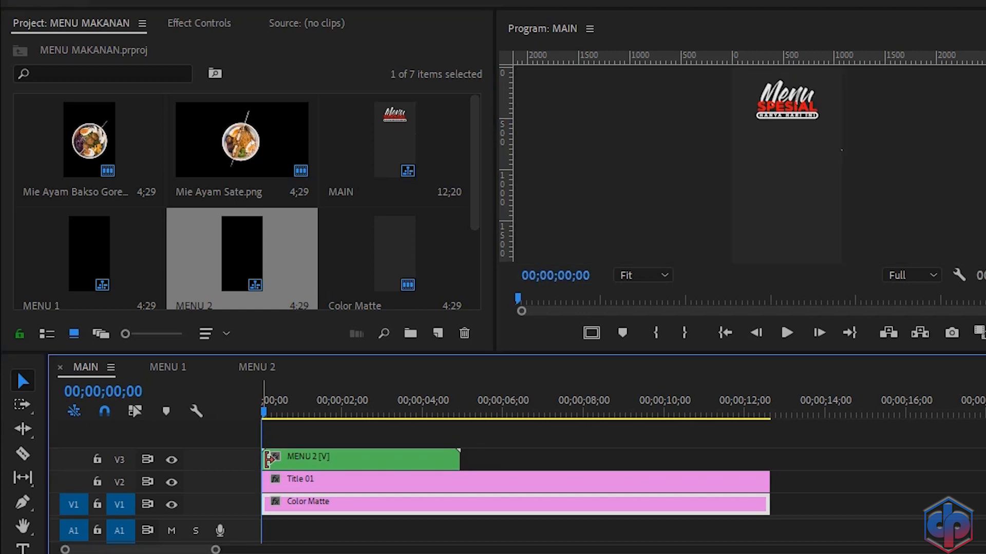
key(space)
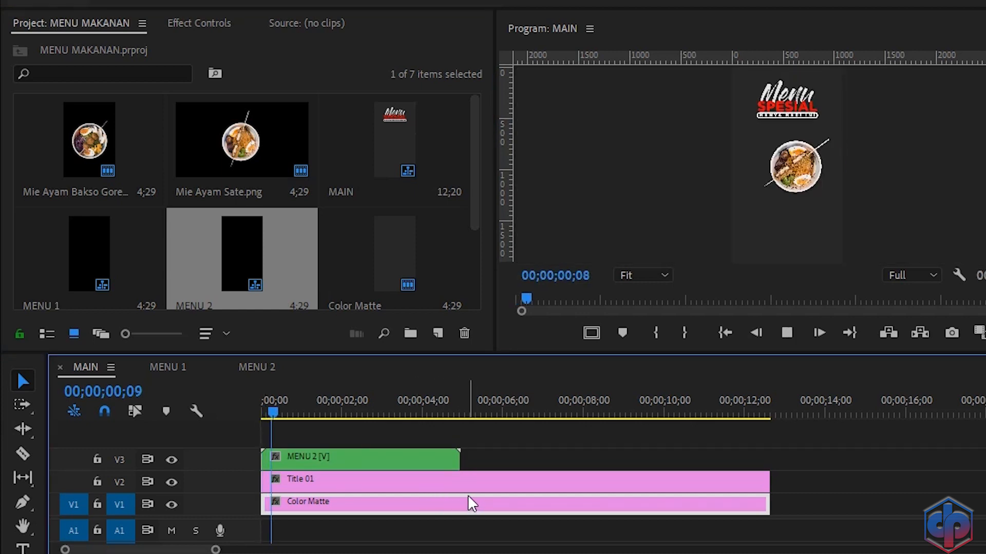
key(space)
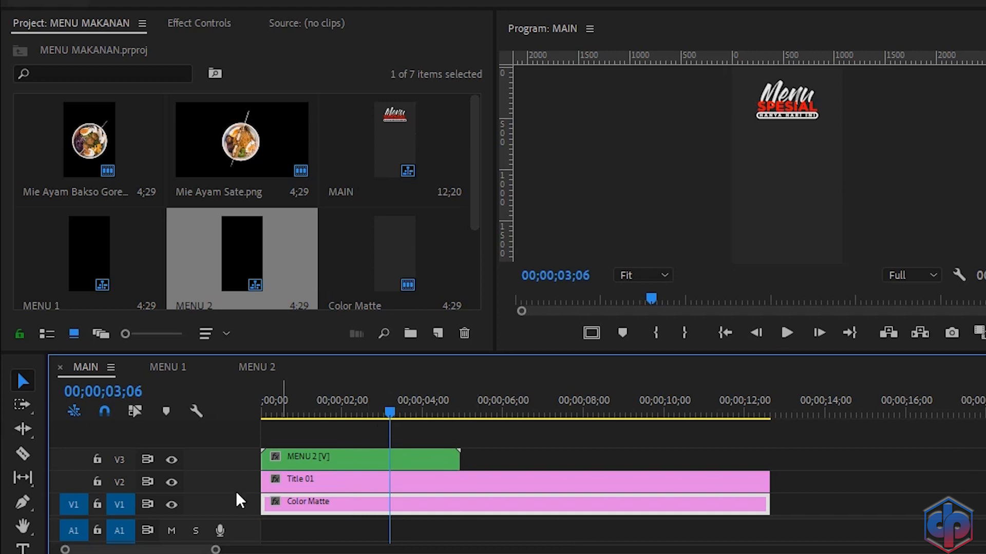
- Park the MAIN playhead at 00;00;01;27 and create a new 1080 × 1920 legacy title at 29.97 fps
drag(250, 517, 250, 535)
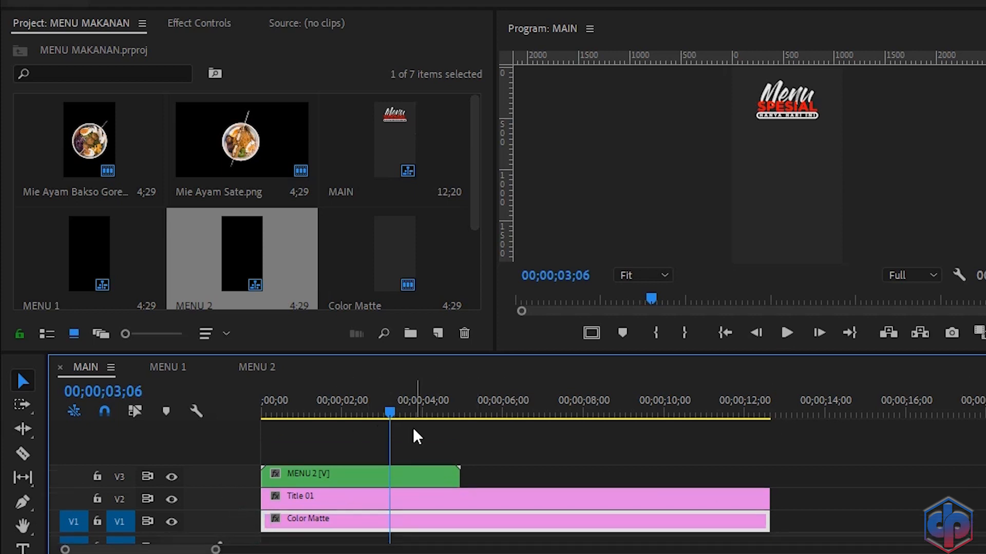
drag(391, 413, 342, 417)
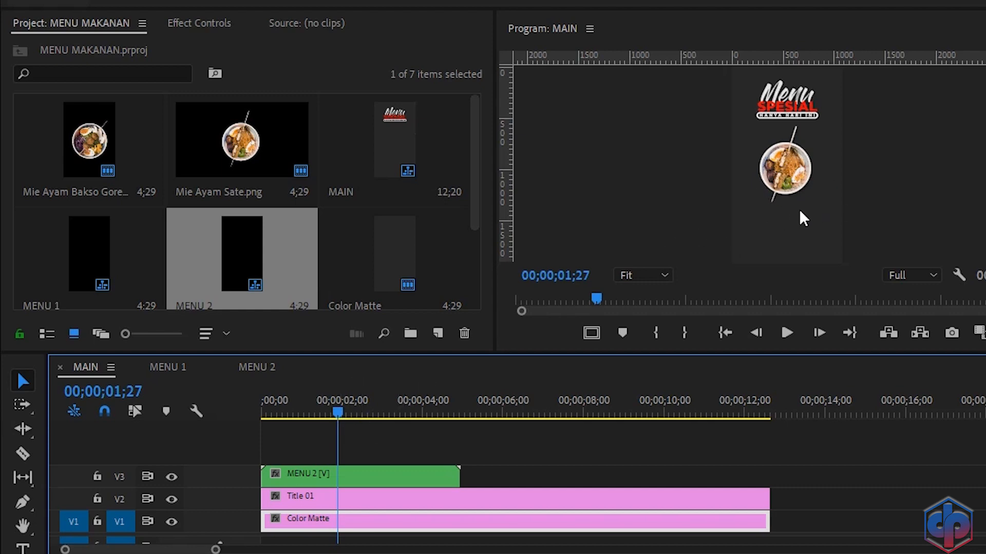
click(12, 23)
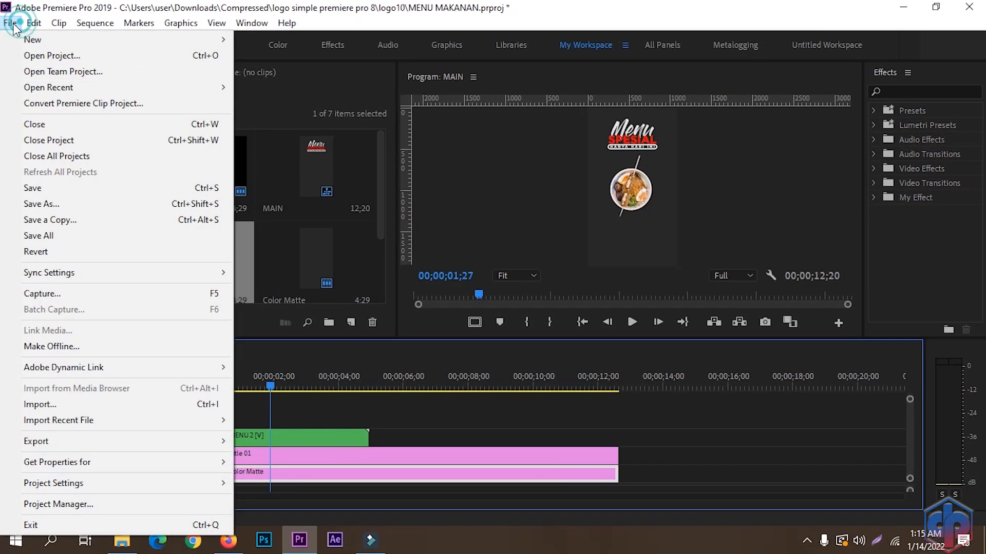
mouse_move(30, 39)
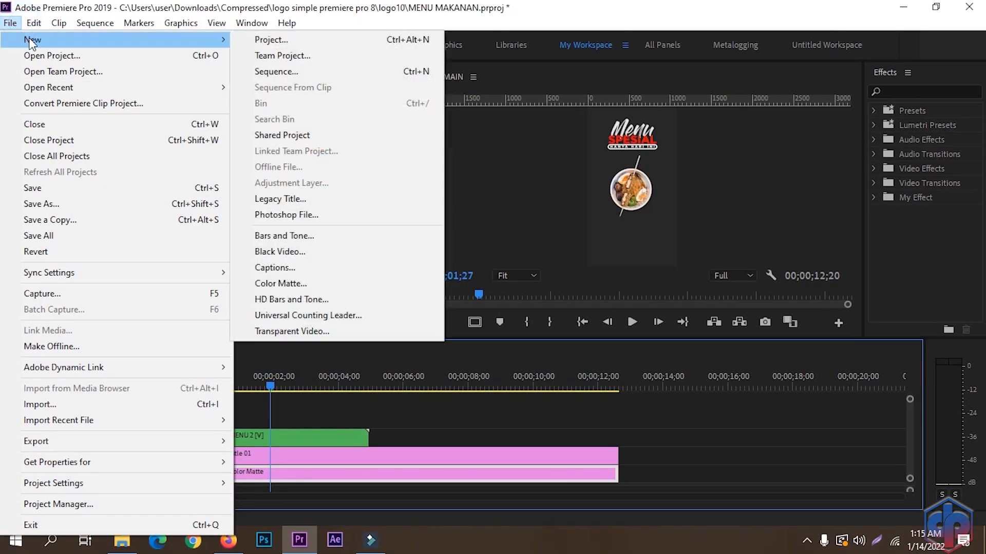
click(265, 199)
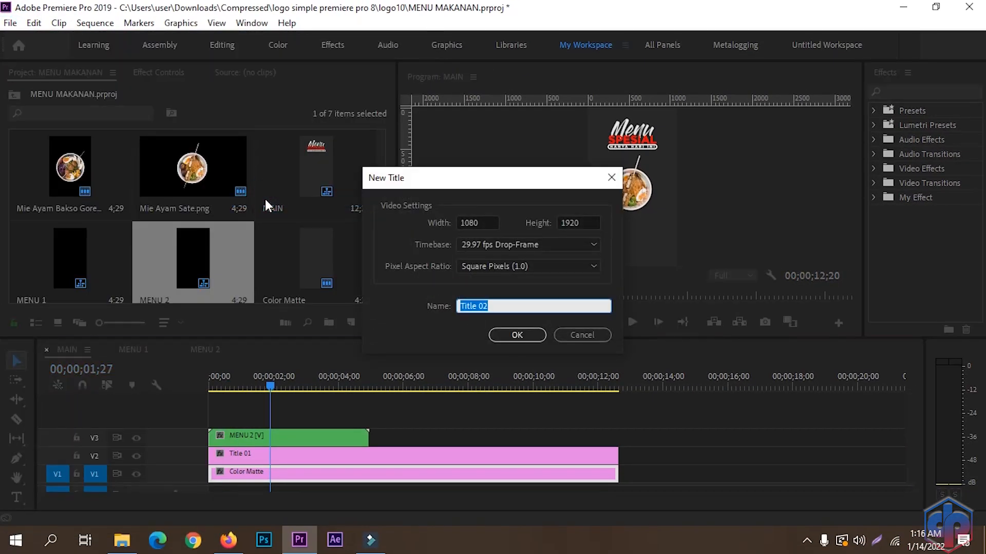
click(513, 336)
drag(751, 224, 723, 220)
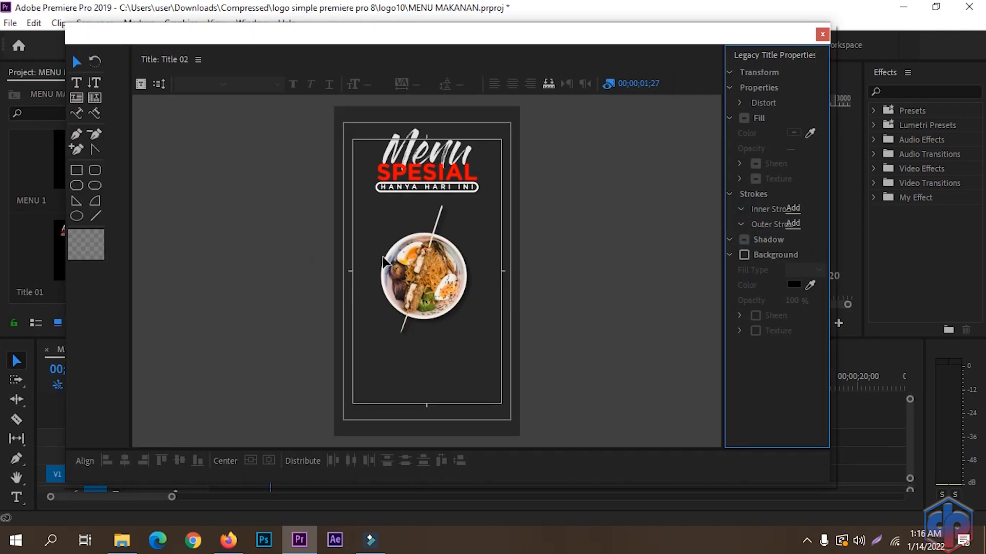
- Draw a circle about 211 px in diameter overlapping the bowl's upper-left edge in the title
click(76, 216)
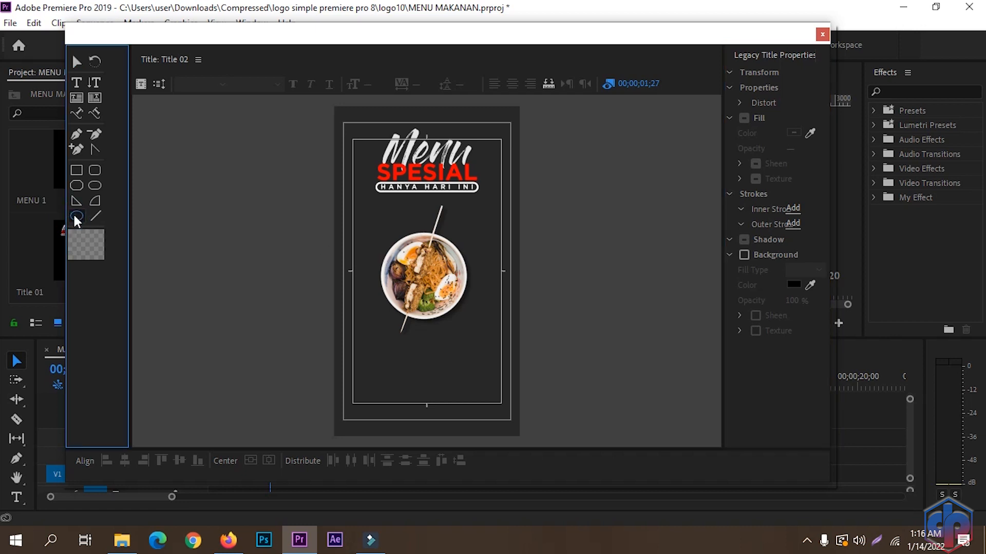
click(369, 246)
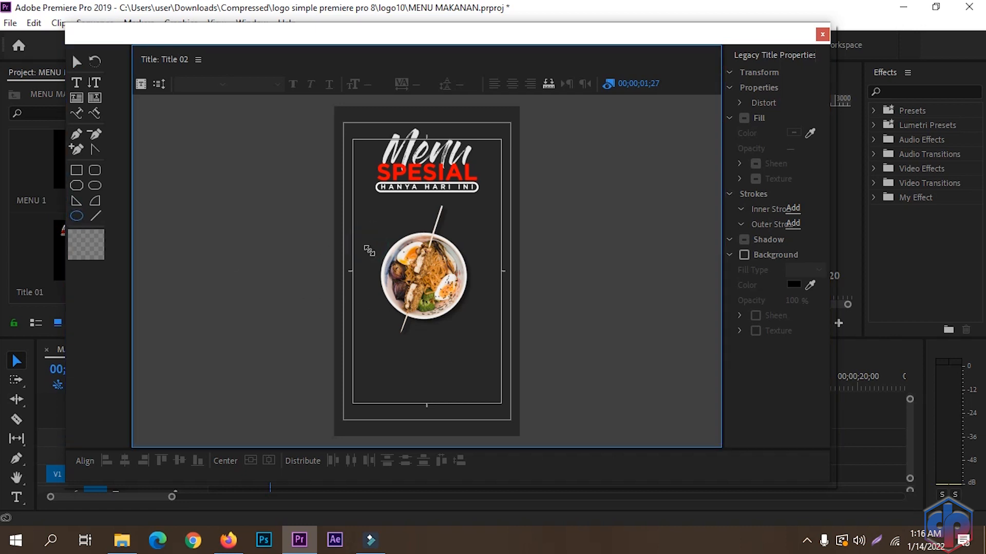
mouse_move(375, 262)
mouse_down()
mouse_move(413, 296)
mouse_move(369, 257)
mouse_up()
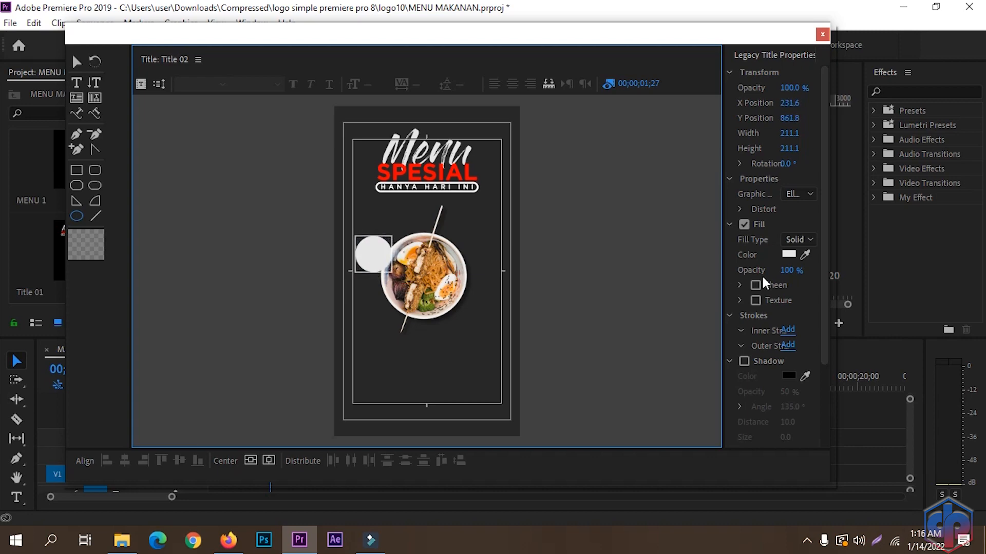
- Fill the circle with bright red and set its opacity to 77%
click(788, 254)
drag(368, 315, 561, 426)
click(652, 193)
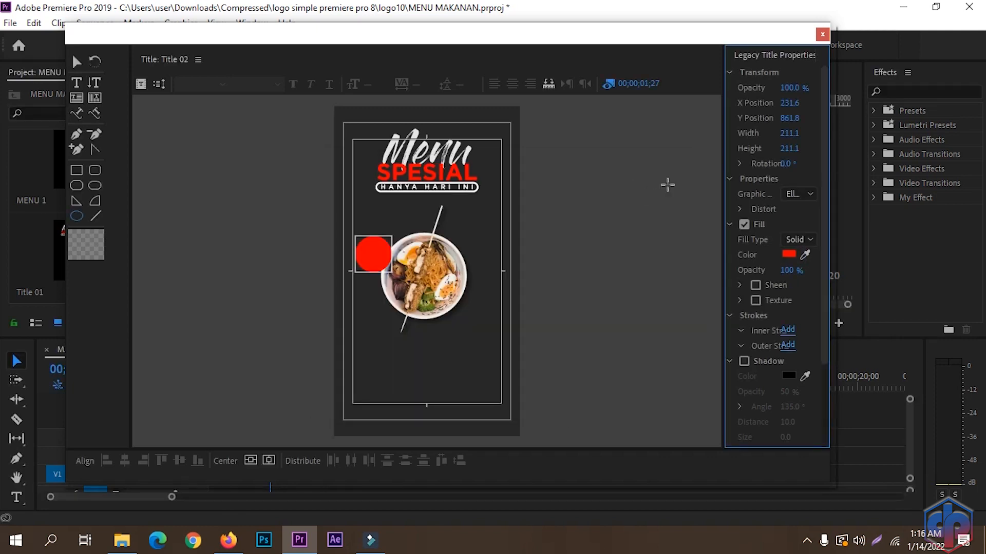
click(789, 89)
text(82)
key(Return)
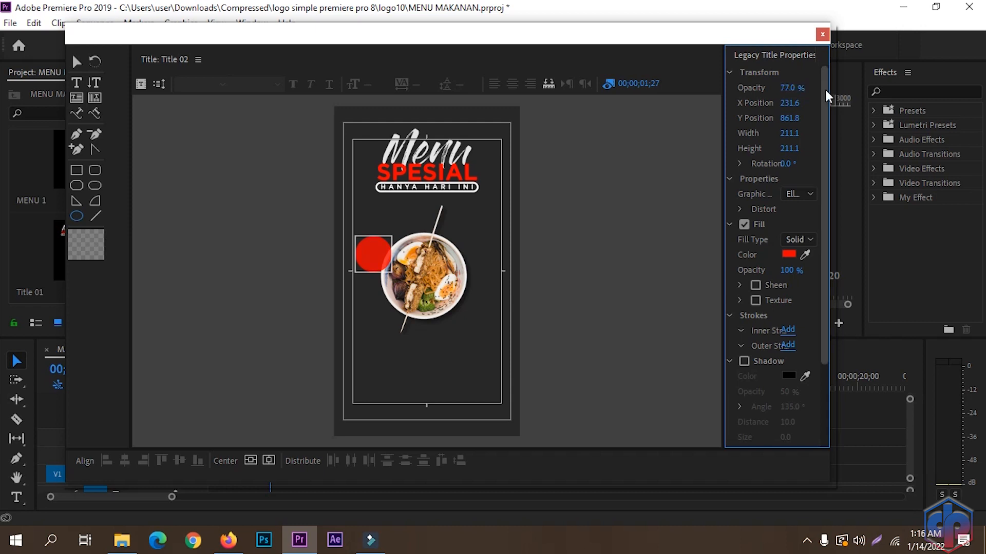
click(382, 271)
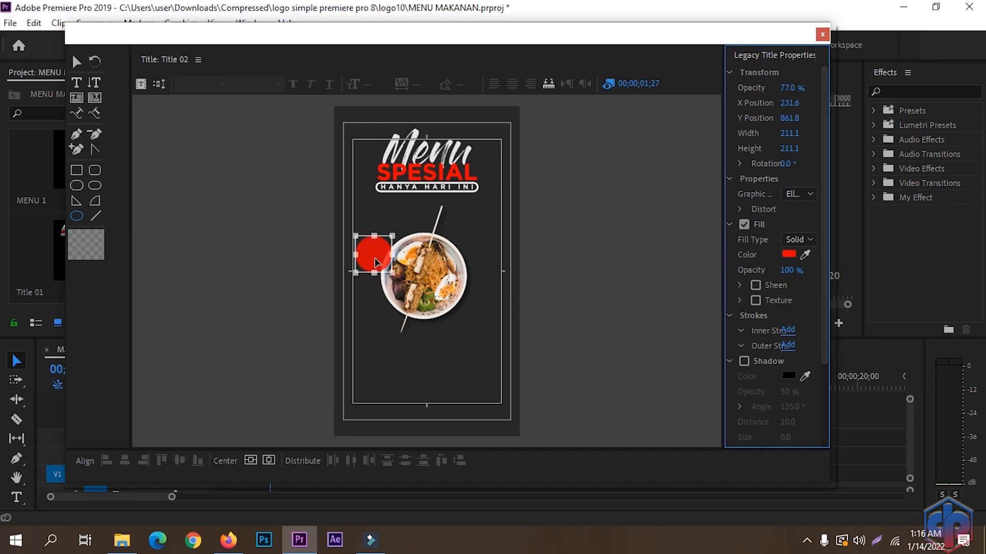
- Add the text "18K" below the bowl in the title
click(76, 83)
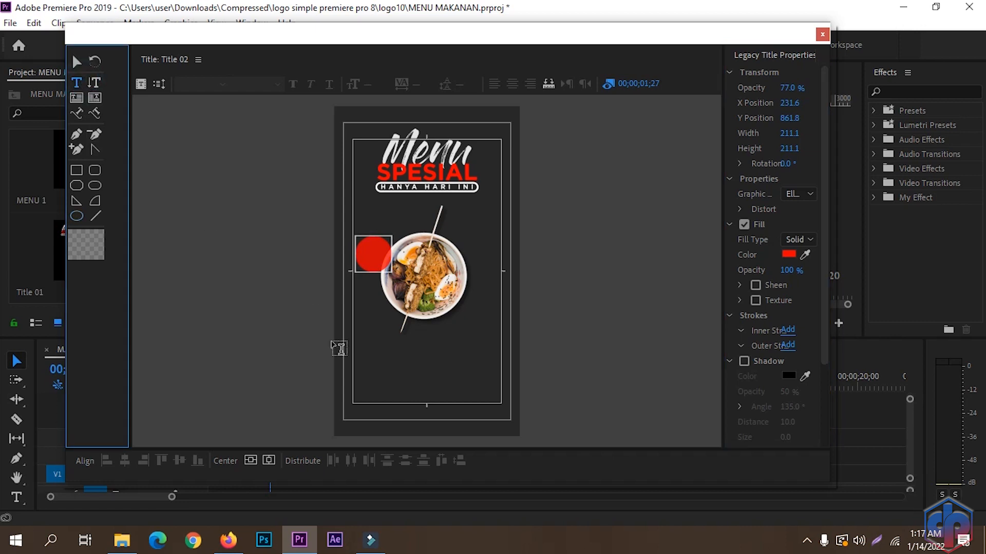
click(362, 354)
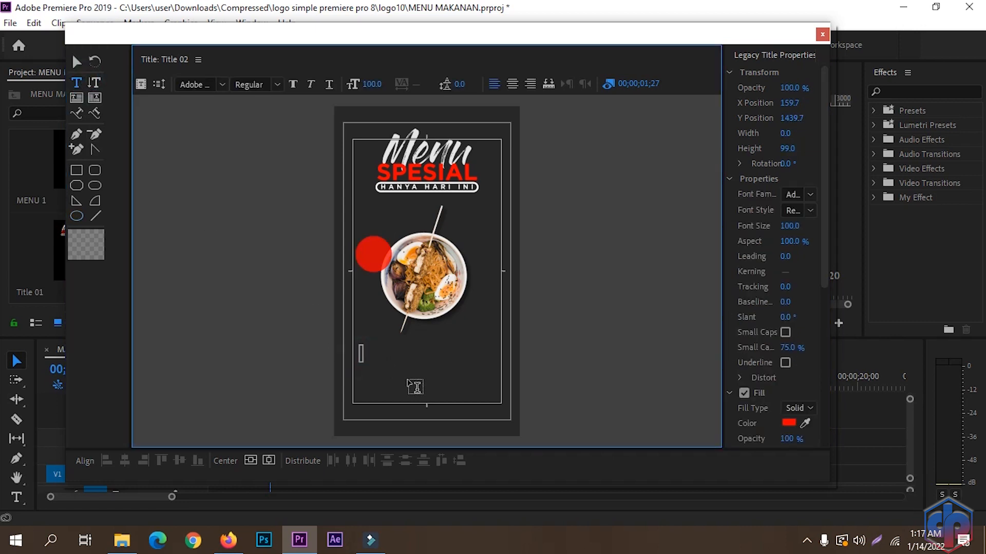
text(18K)
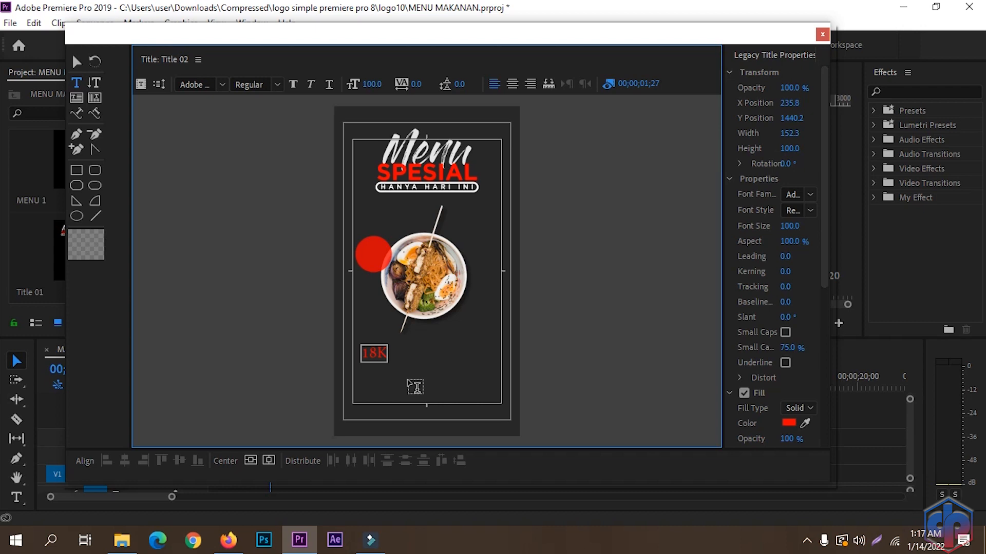
- Format the "18K" text in Gotham Bold with a white FFFFFF fill
key(ctrl+a)
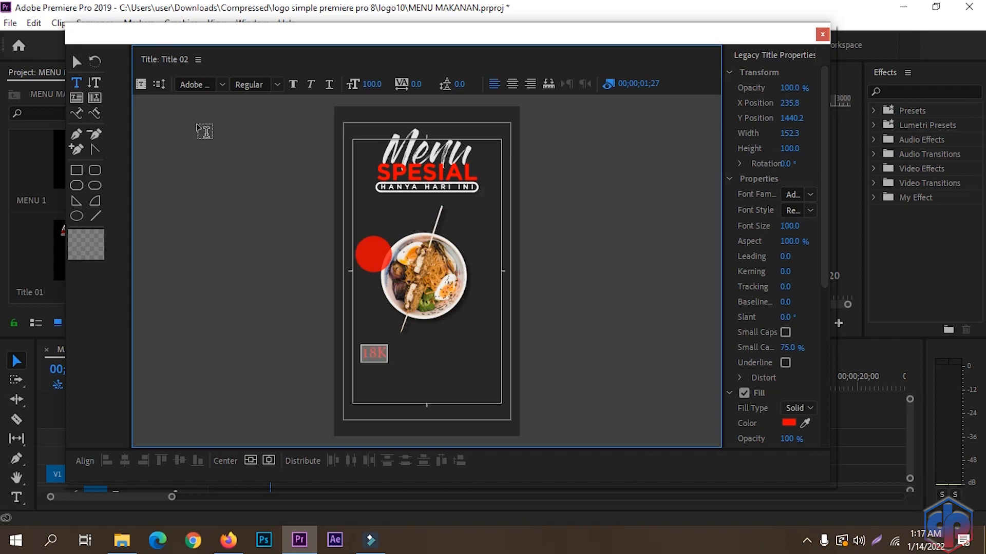
click(195, 85)
text(Gotham)
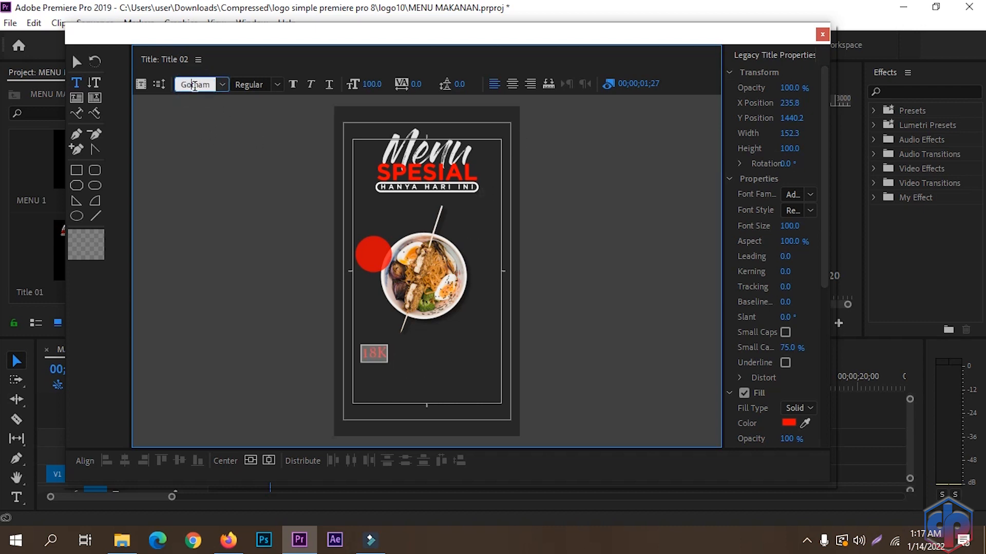
key(Return)
click(277, 85)
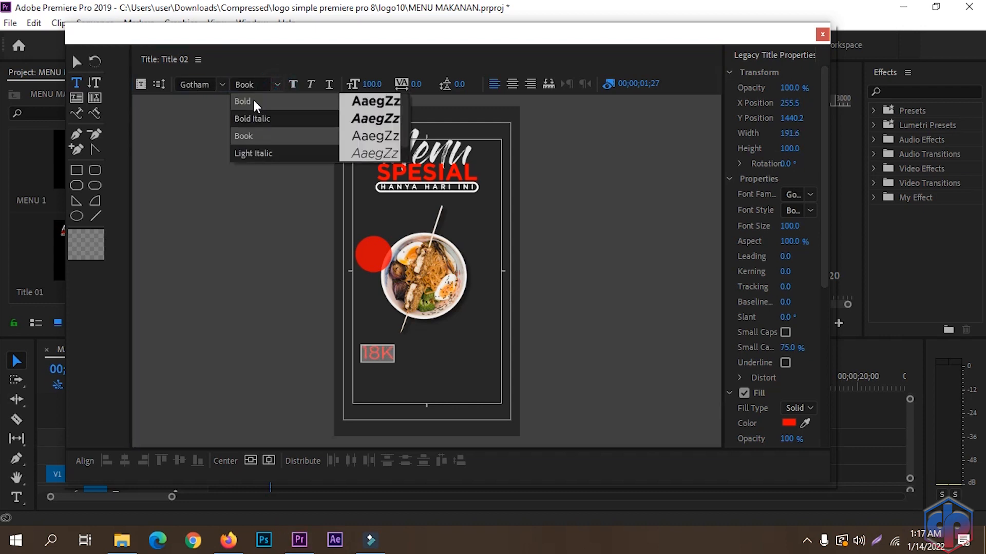
click(253, 98)
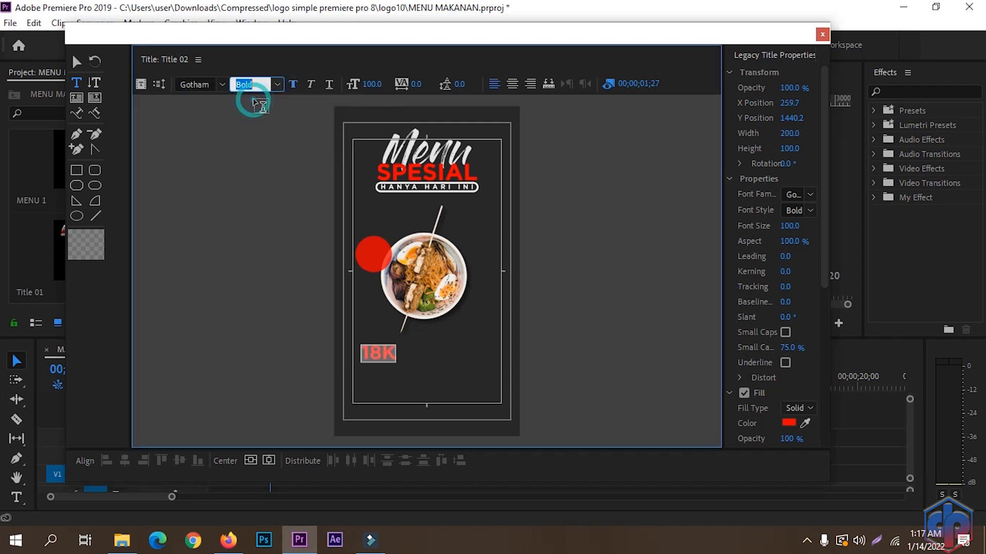
click(791, 424)
drag(400, 327, 282, 416)
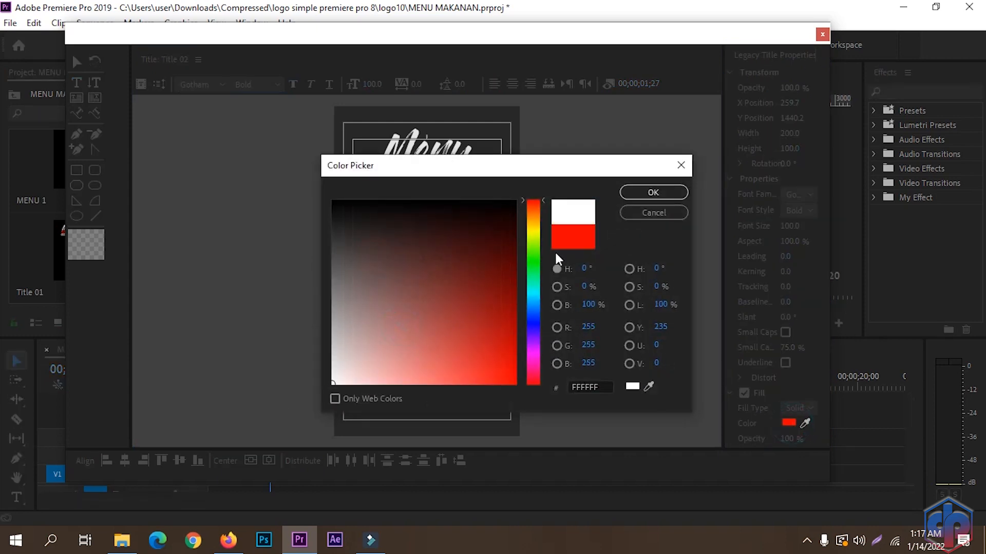
click(651, 193)
- Move the "18K" text onto the red circle beside the bowl
click(75, 61)
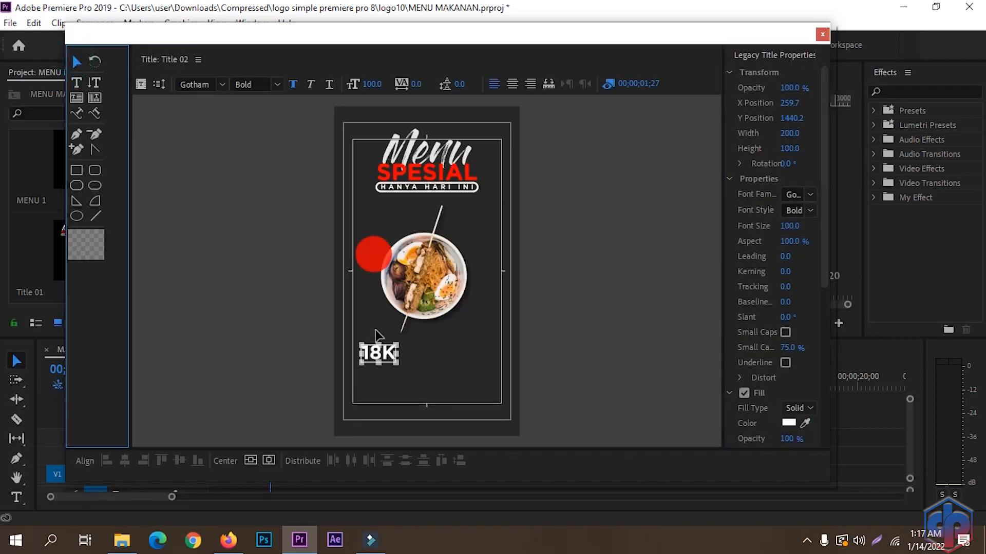
drag(392, 348, 385, 252)
click(383, 320)
click(366, 260)
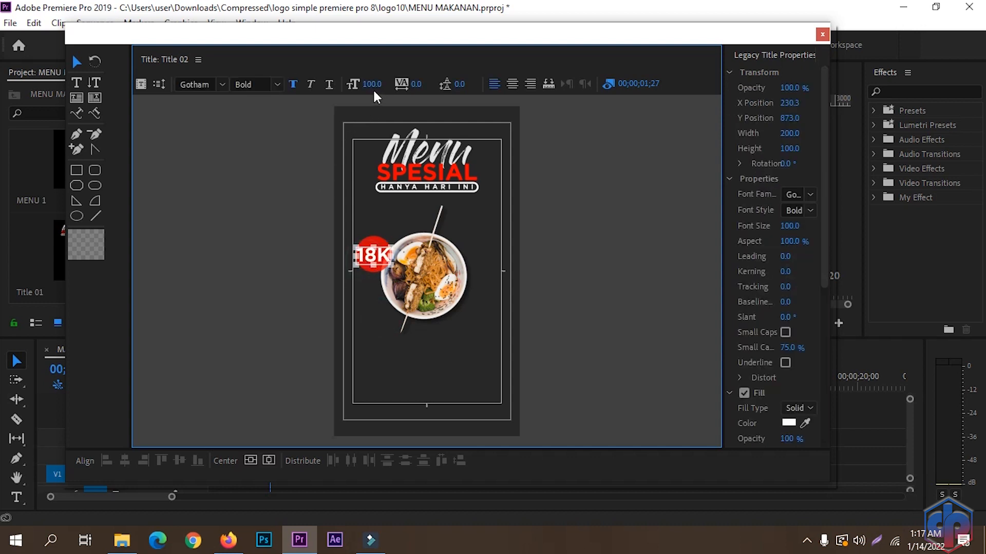
- Set the "18K" text's font size to 95 and nudge it right and down to centre it in the red circle
click(376, 83)
text(95)
key(Return)
key(Right)
key(Right)
click(383, 317)
click(385, 257)
key(Right)
key(Down)
- Close the title editor and place Title 02 at the start of track V4, above MENU 2 in the MAIN sequence
click(379, 352)
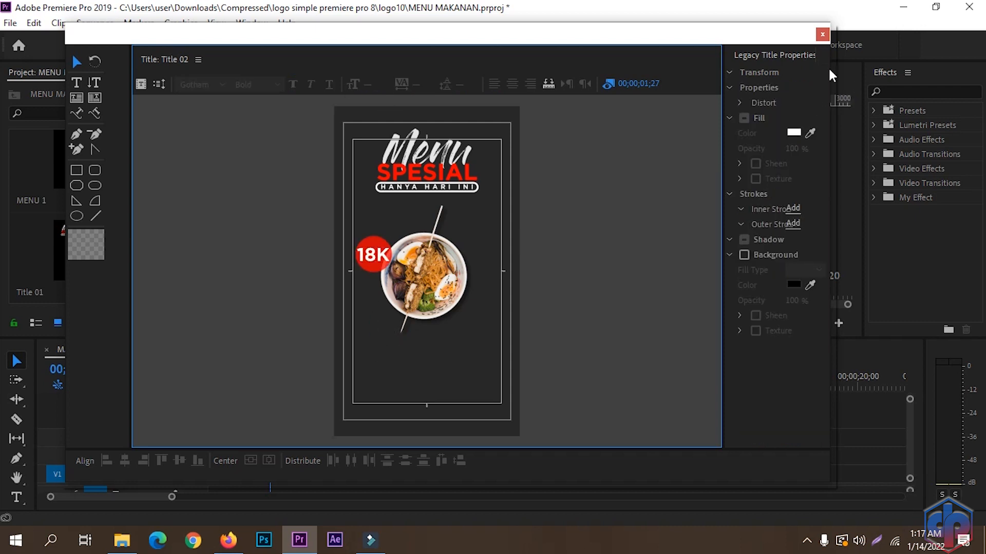
click(823, 34)
drag(194, 259, 212, 421)
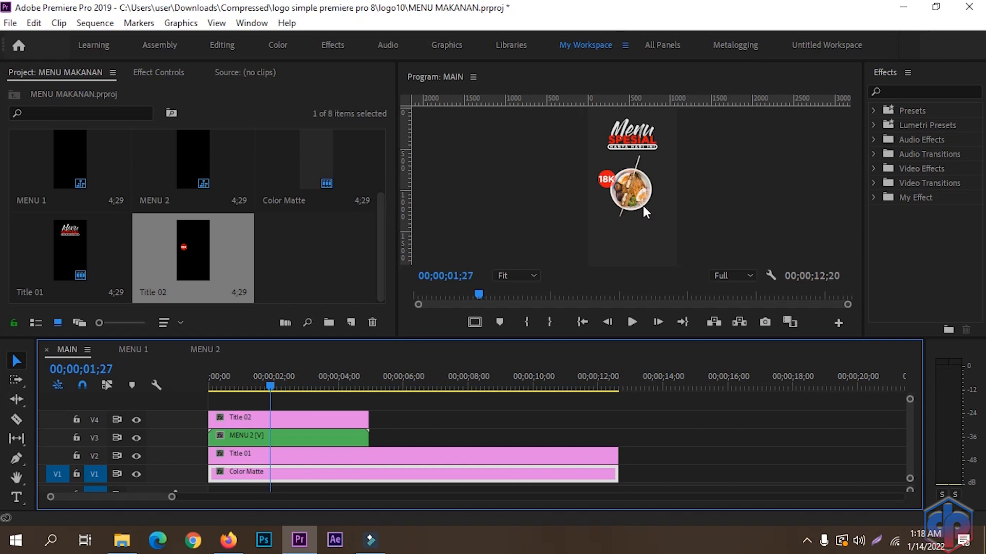
- Create a new 1080 × 1920 legacy title and add the text "MIE AYAM" below the bowl
click(10, 22)
mouse_move(74, 43)
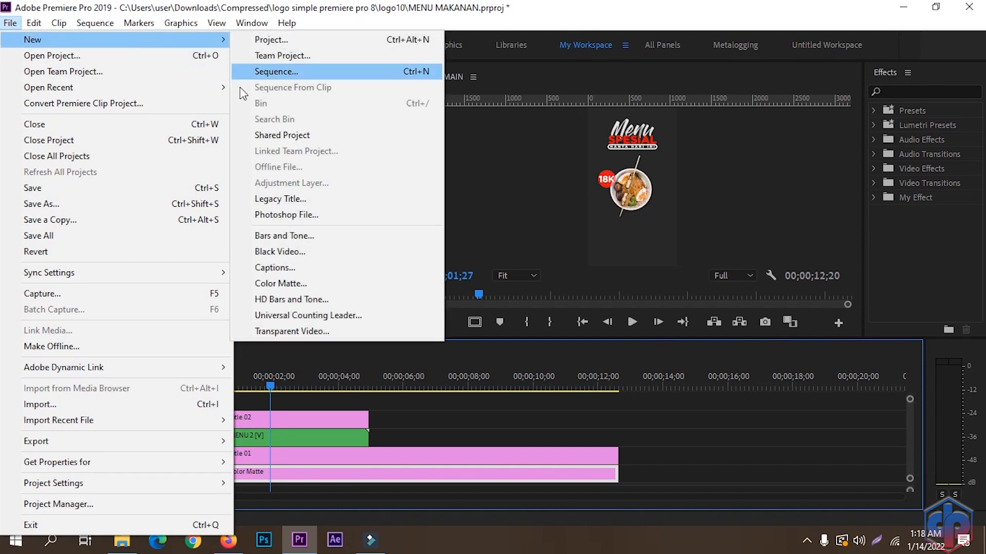
click(281, 199)
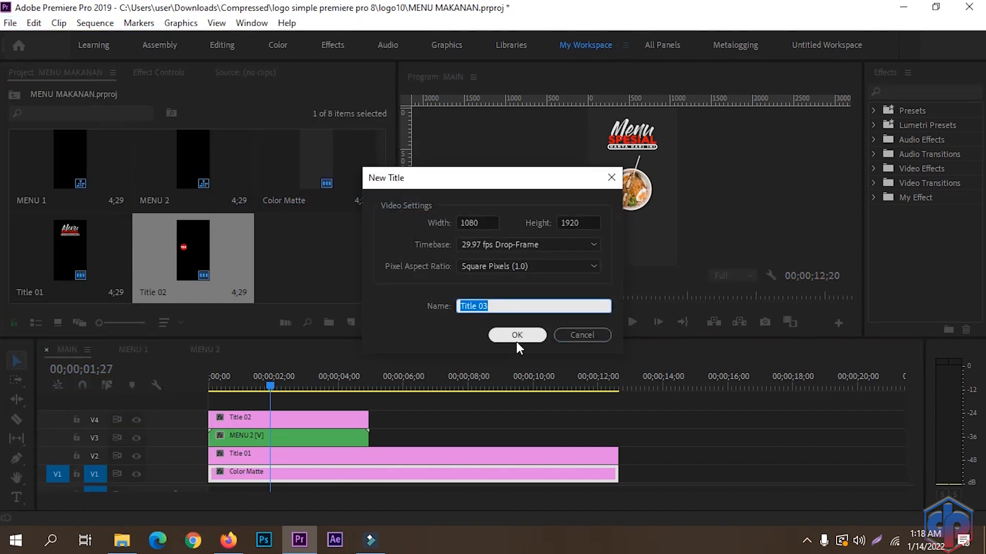
click(516, 340)
click(76, 83)
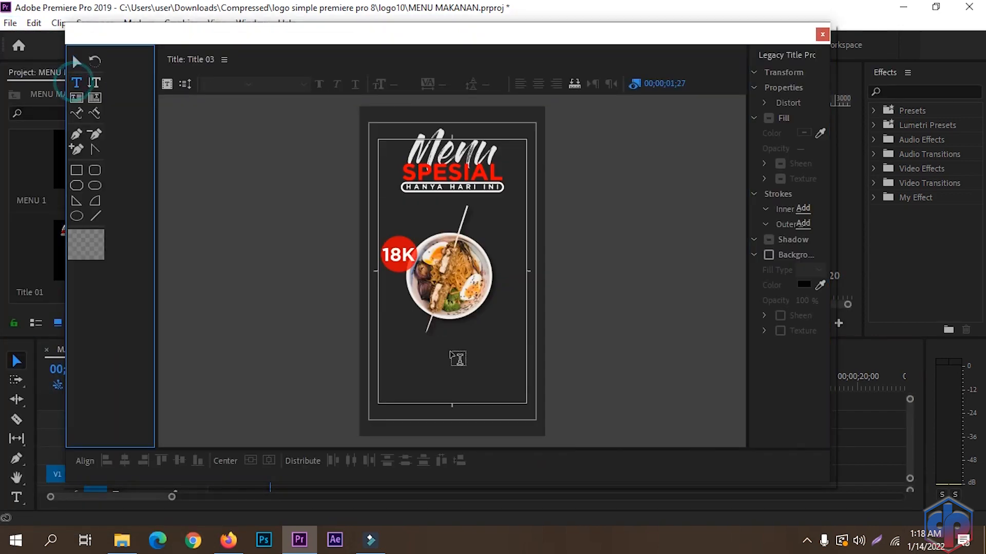
click(454, 343)
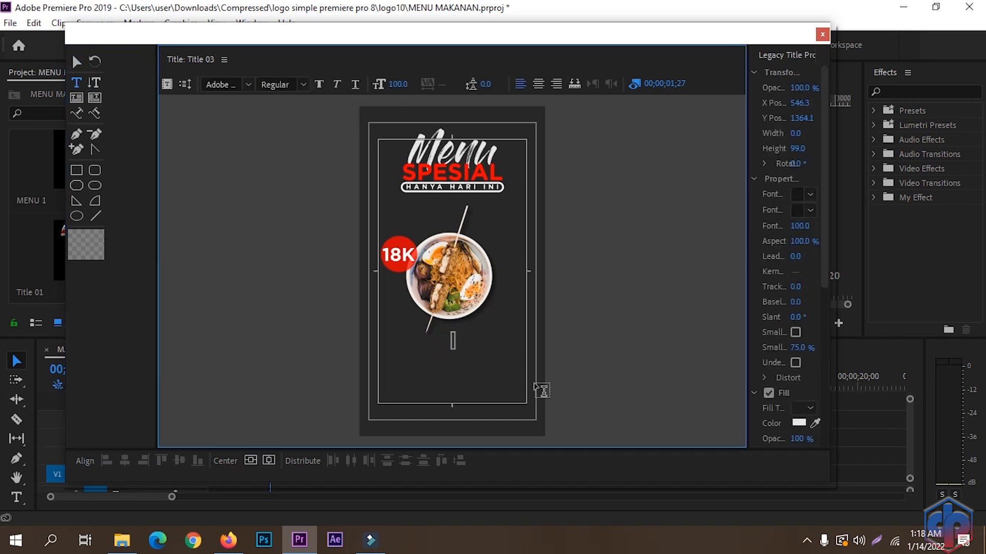
text(MIE)
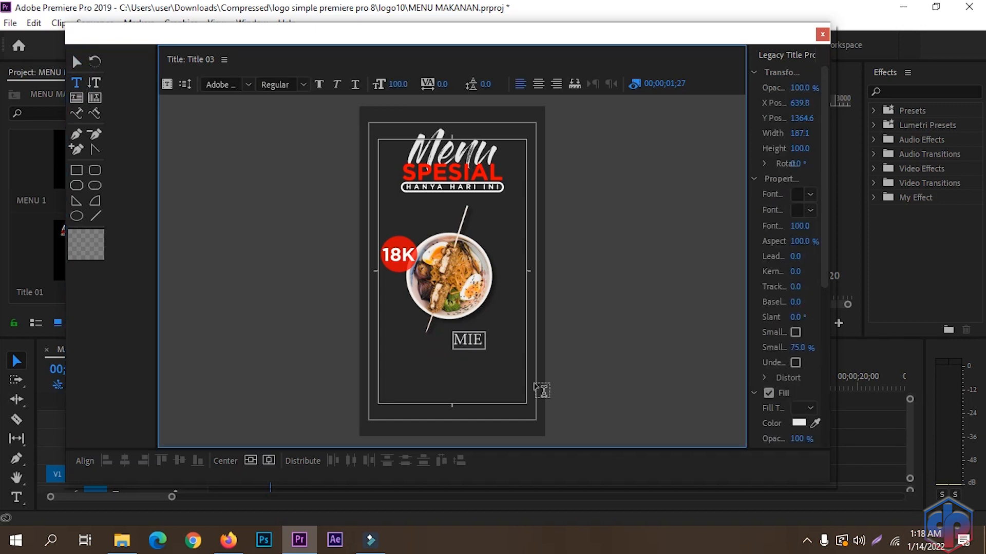
text( AYAM)
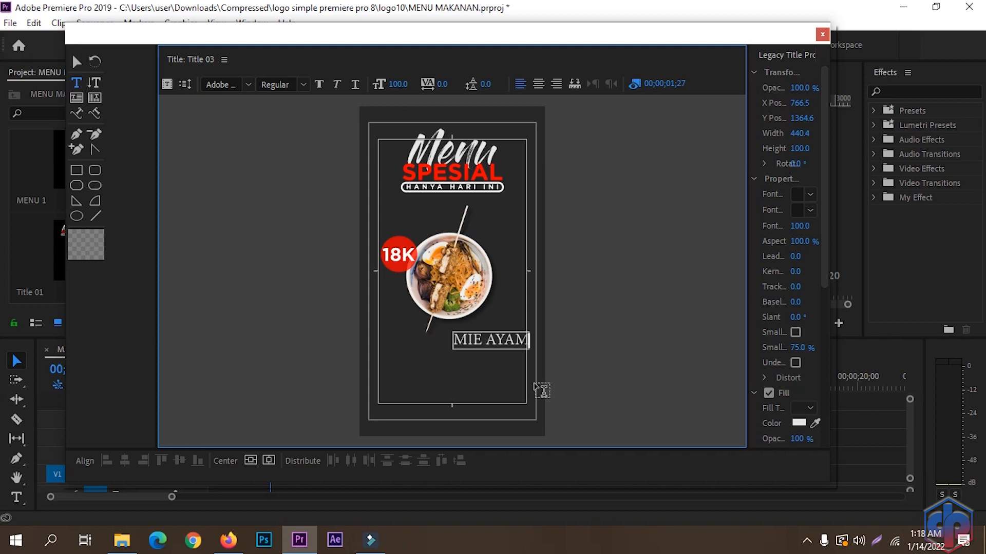
- Format the "MIE AYAM" text in Gotham Bold with a red fill
key(ctrl+a)
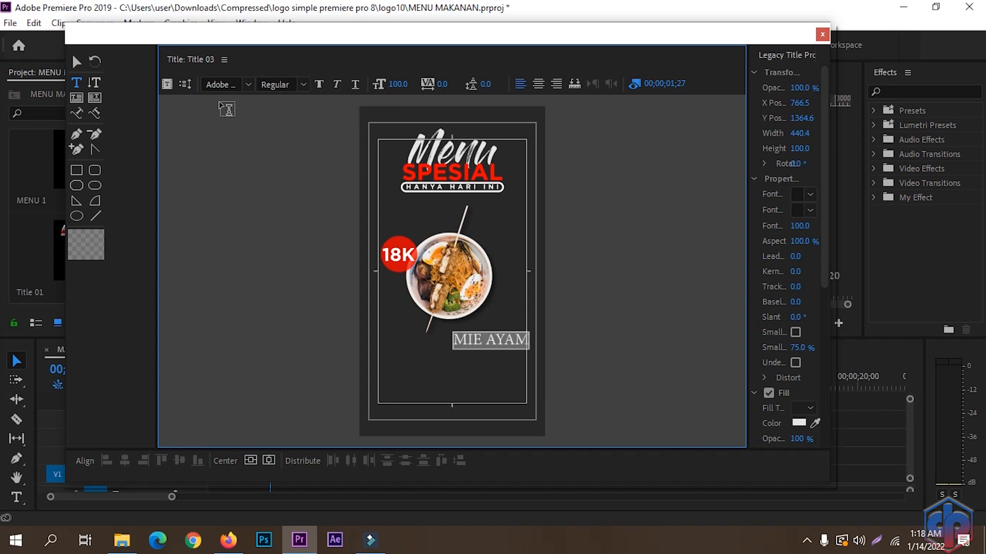
click(214, 85)
text(Gotham)
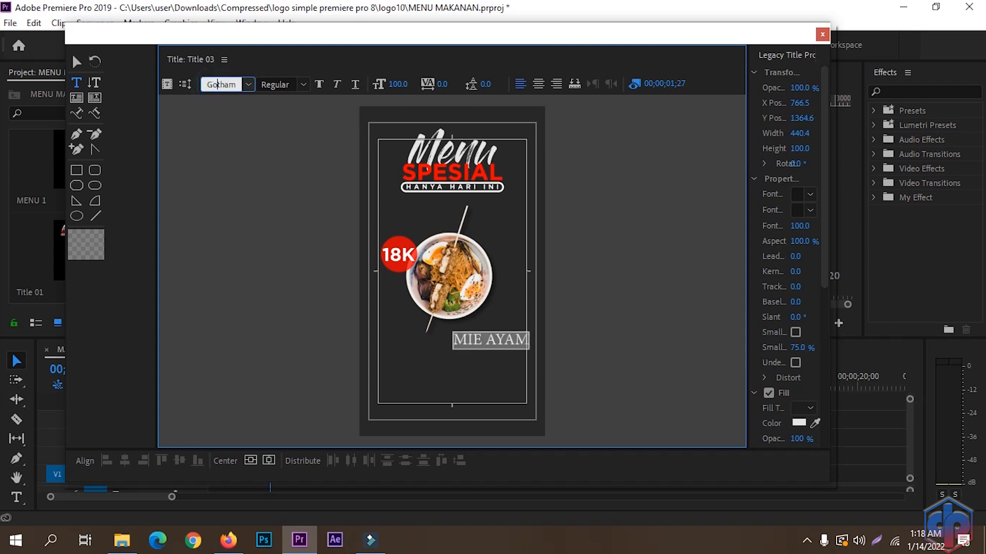
click(305, 85)
scroll(277, 109, up, 1)
click(273, 103)
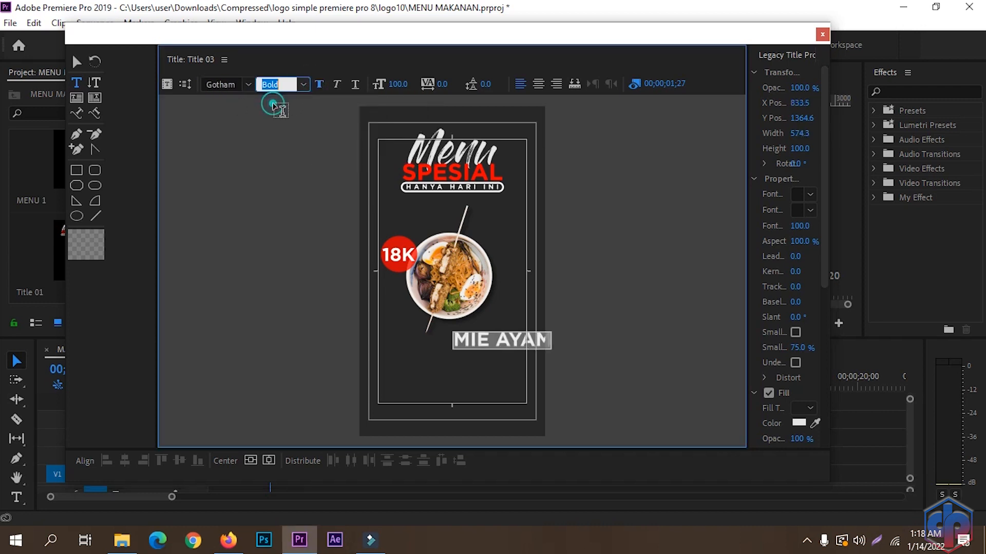
click(799, 424)
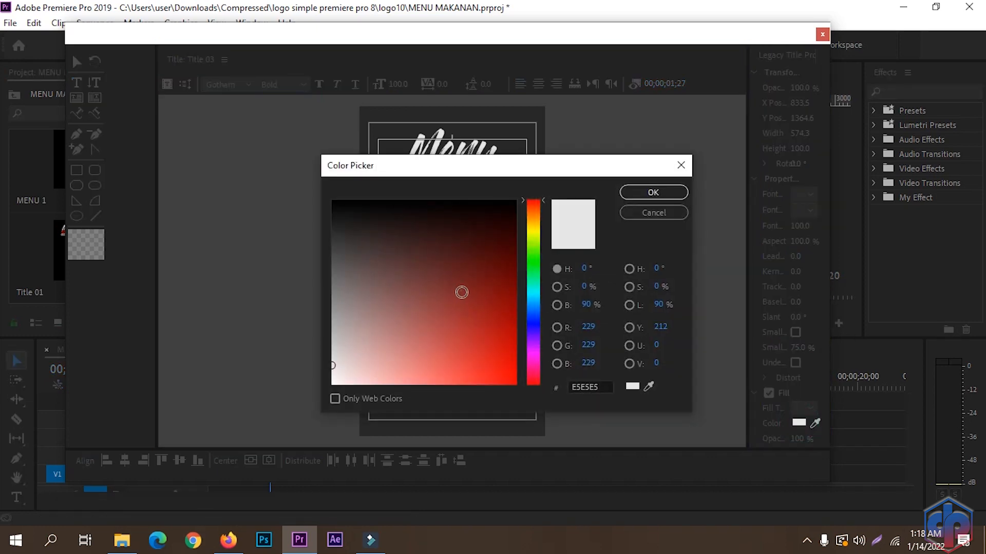
click(649, 194)
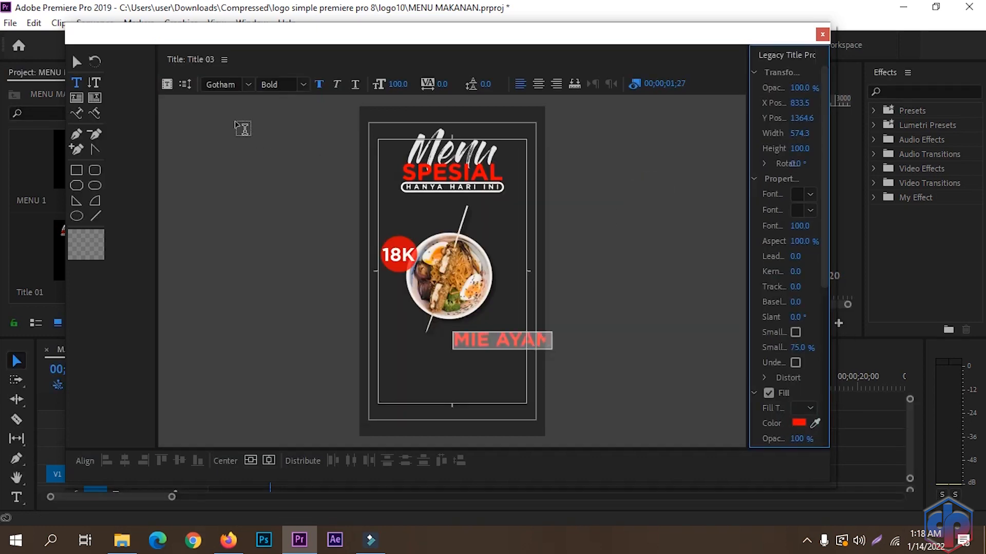
- Move the "MIE AYAM" text left so it sits under the bowl's lower right side, and set its font size to 90
click(77, 62)
drag(504, 344, 486, 344)
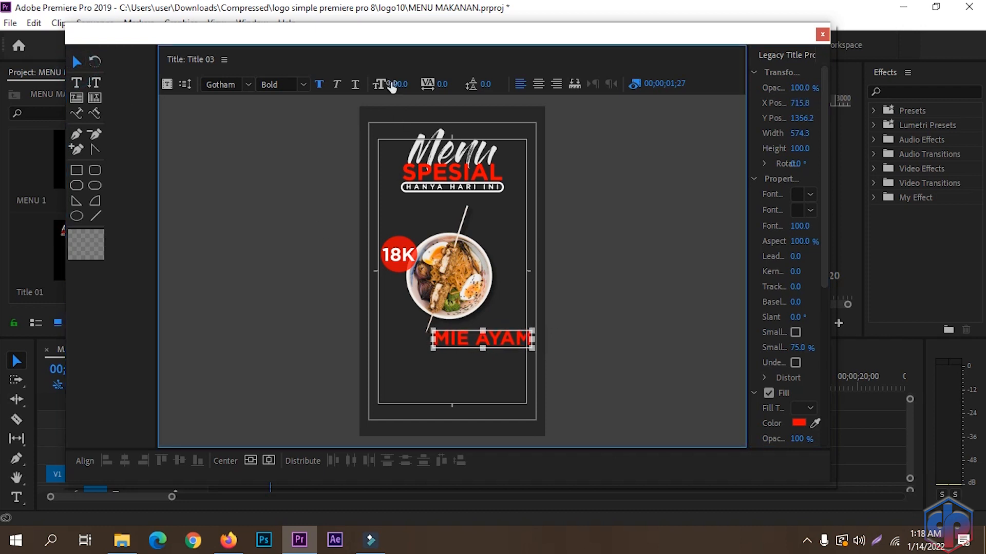
click(403, 83)
text(90)
key(Return)
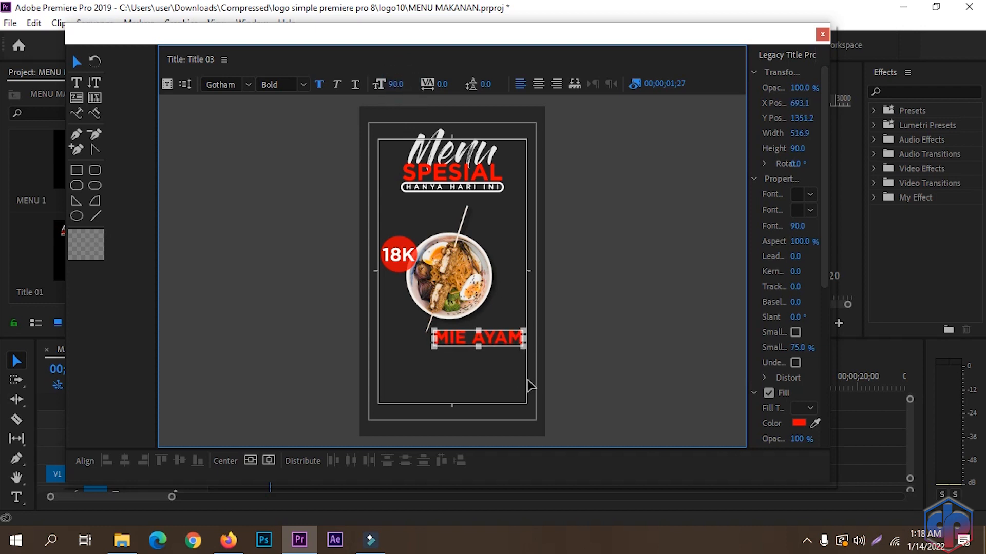
click(572, 350)
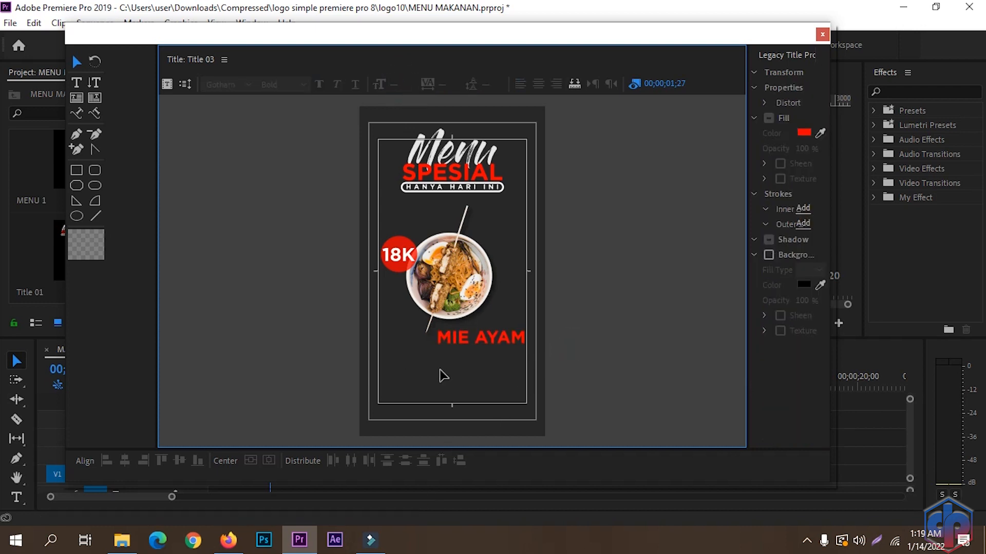
- Close the title editor, place Title 03 at the start of track V5 above Title 02, and reduce the video tracks' height
click(822, 34)
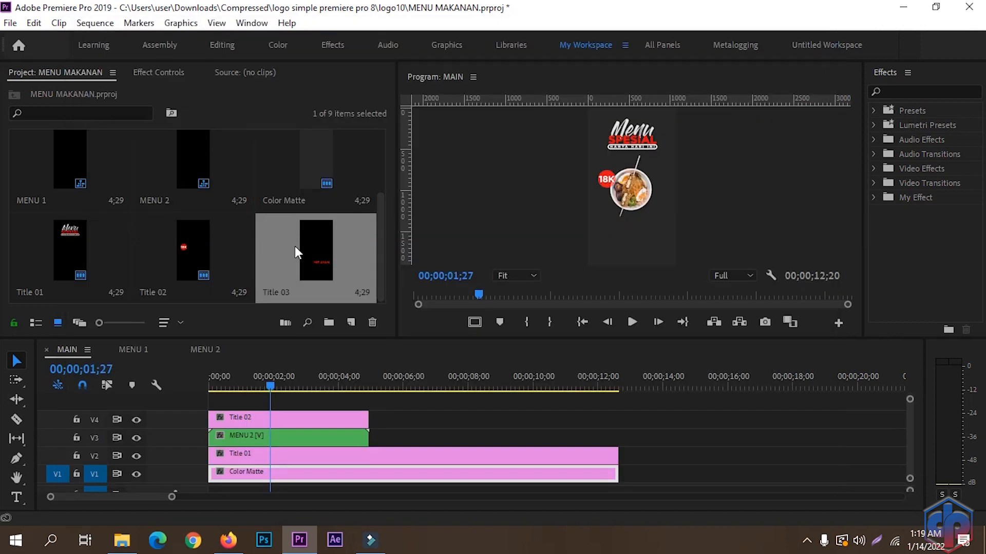
drag(295, 246, 212, 411)
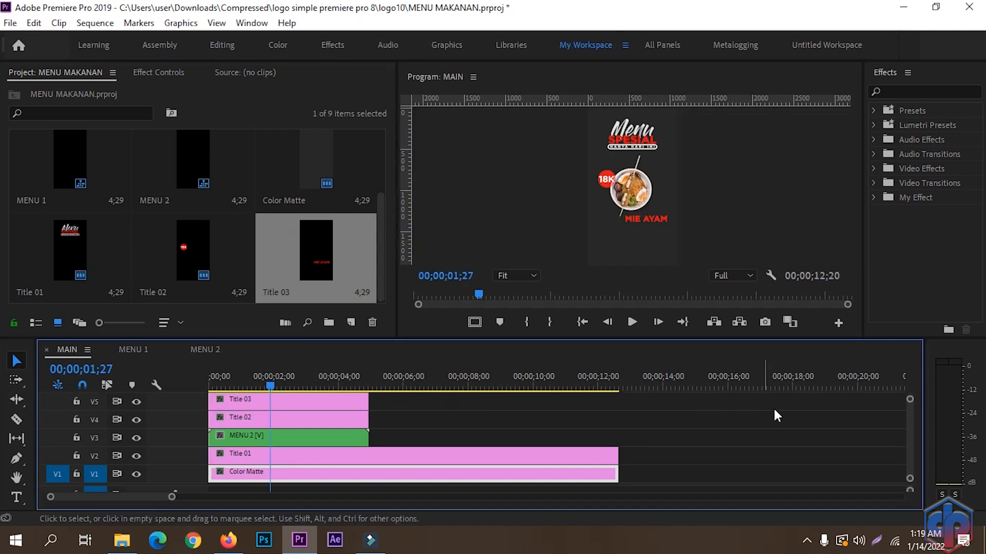
drag(909, 399, 909, 395)
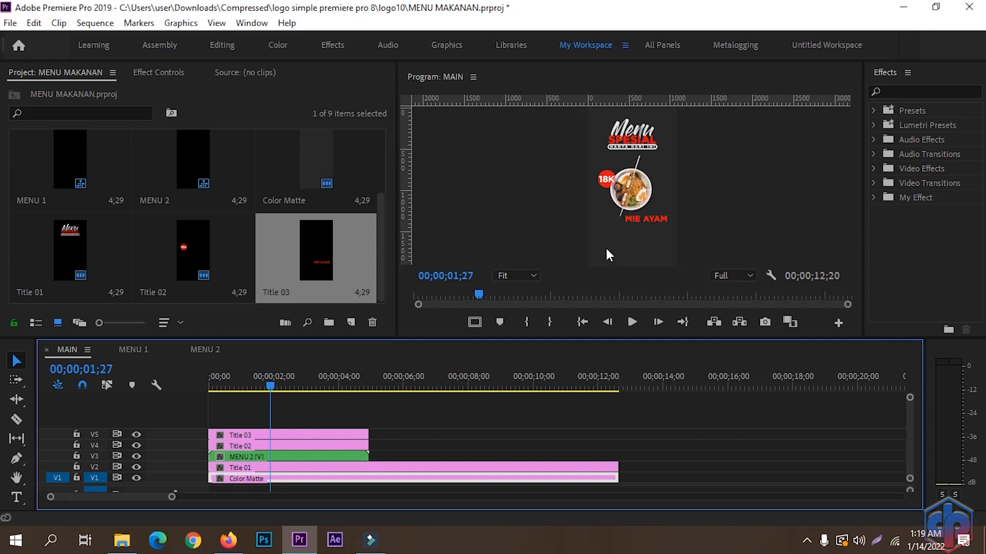
- Create another legacy title and draw a light rectangle about 577 × 93 along the lower-left corner of the inner safe margin
click(10, 23)
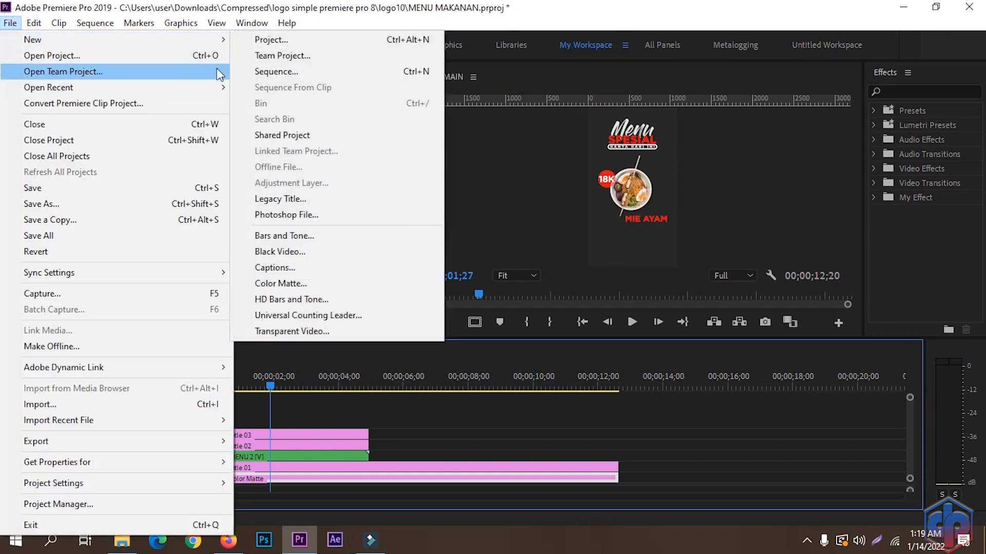
click(285, 199)
click(514, 335)
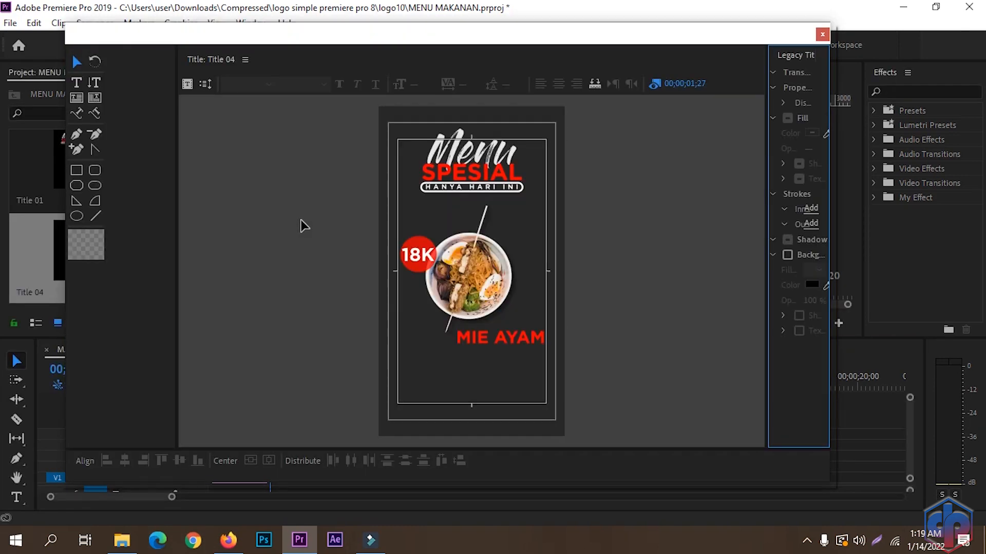
click(76, 172)
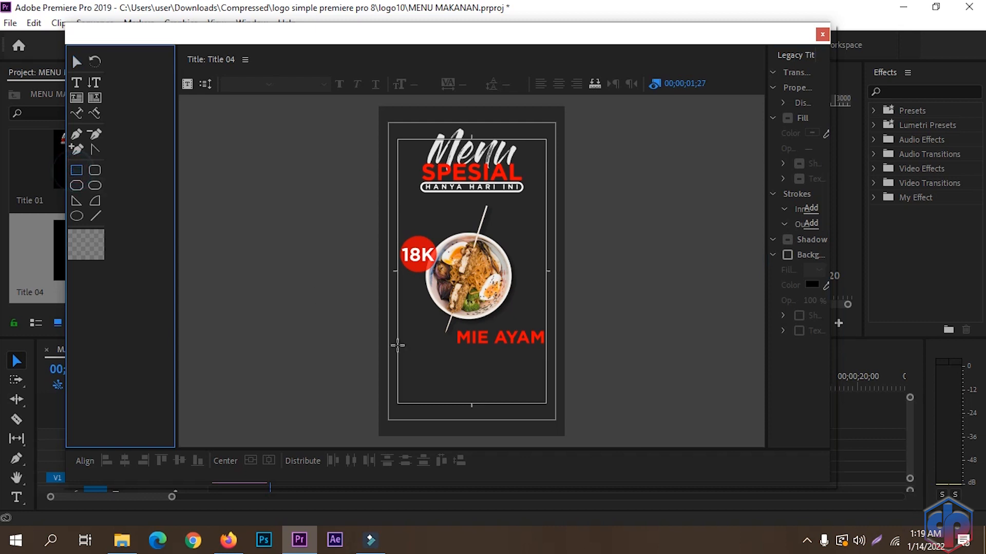
mouse_move(397, 391)
mouse_down()
mouse_move(446, 409)
mouse_move(497, 407)
mouse_up()
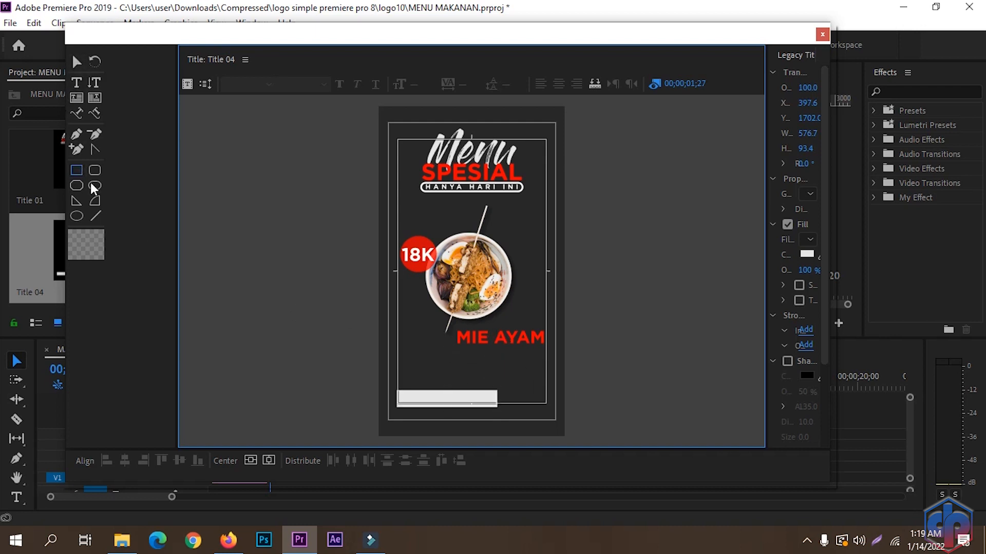
- Add the text "PESAN SEKARANG" just above the light rectangle
click(78, 84)
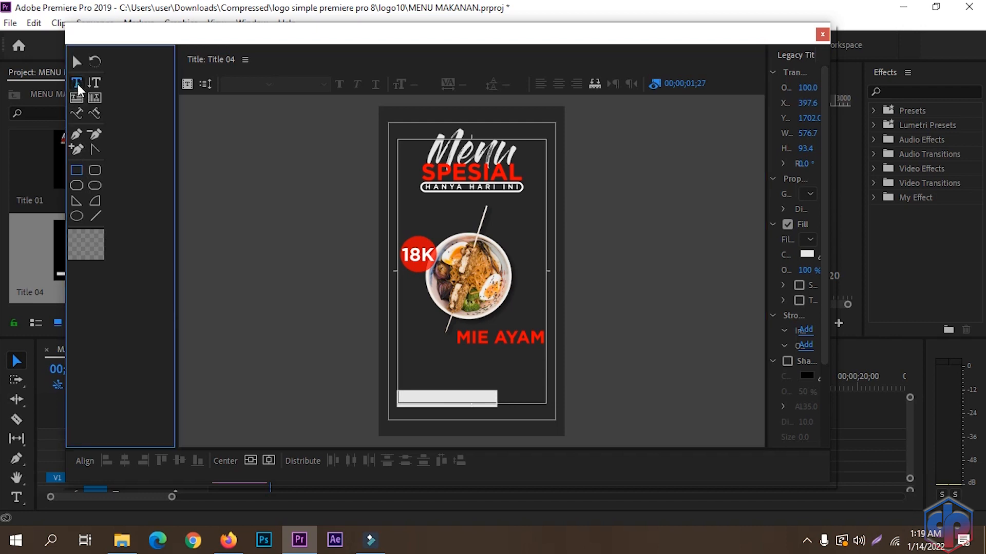
click(408, 379)
text(PESAN SEKARANG)
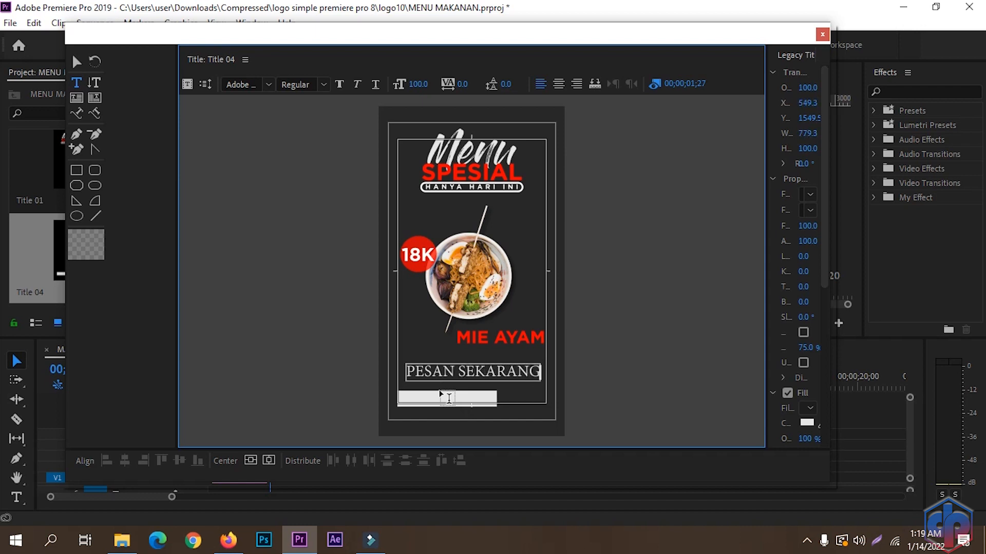
- Format the "PESAN SEKARANG" text in Gotham Bold with a red FF0000 fill
key(ctrl+a)
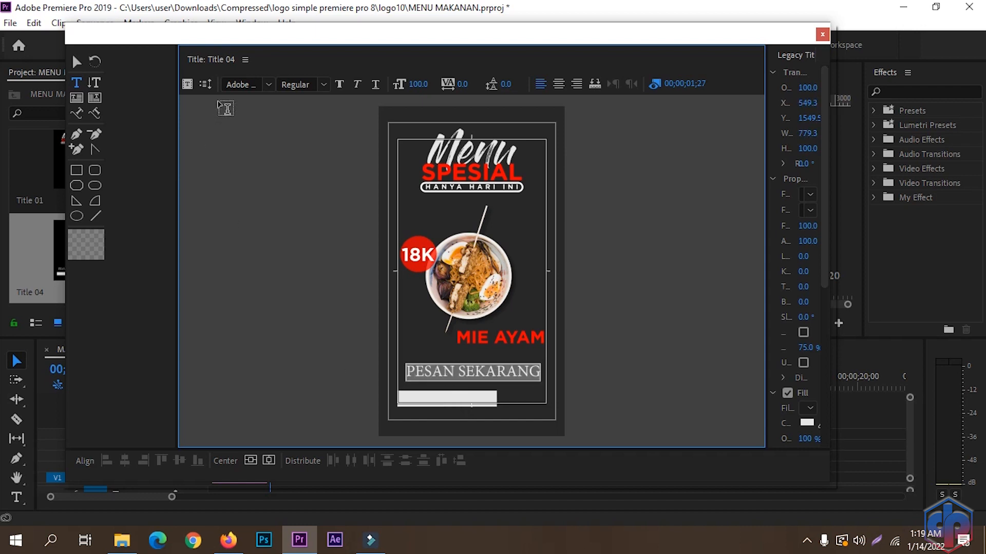
click(239, 90)
text(Gotham)
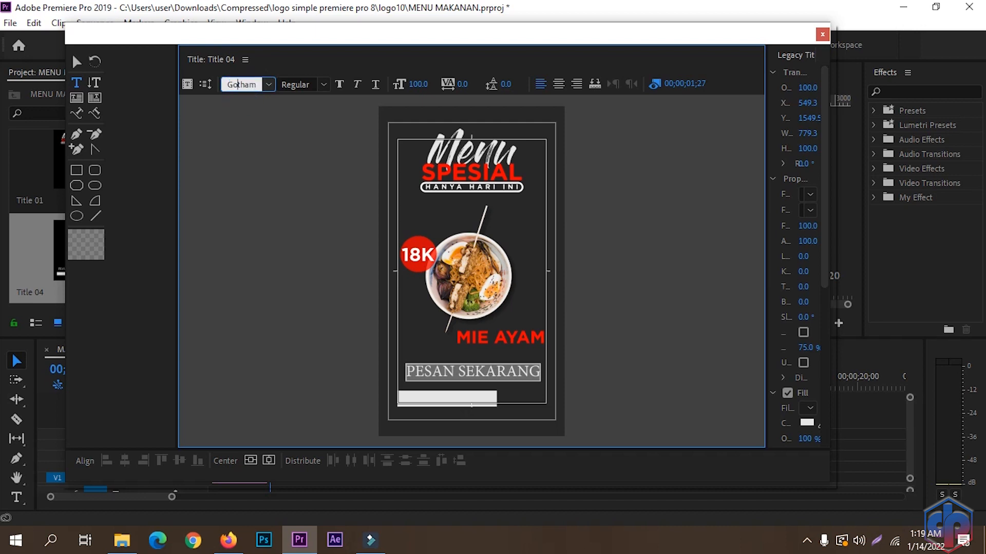
click(324, 85)
click(286, 100)
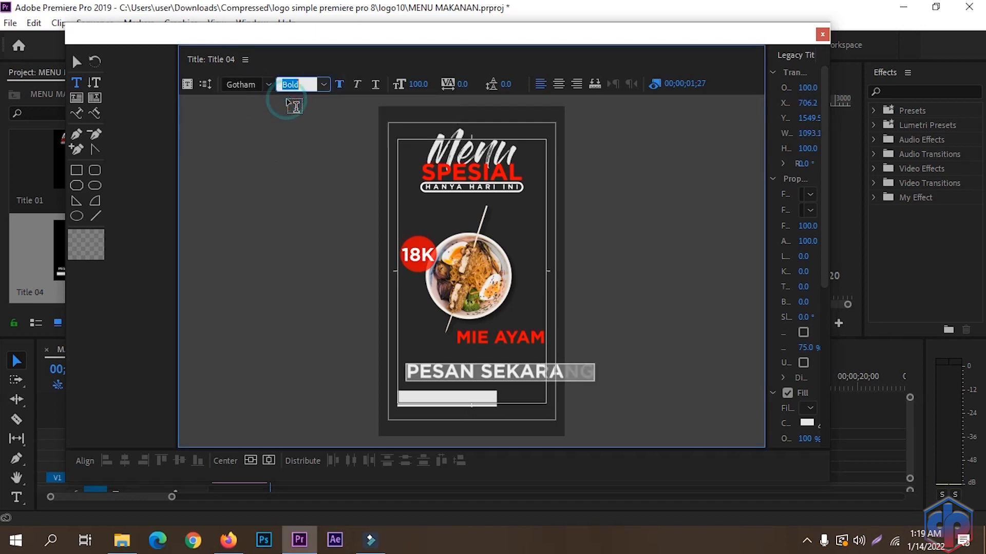
click(806, 426)
click(514, 383)
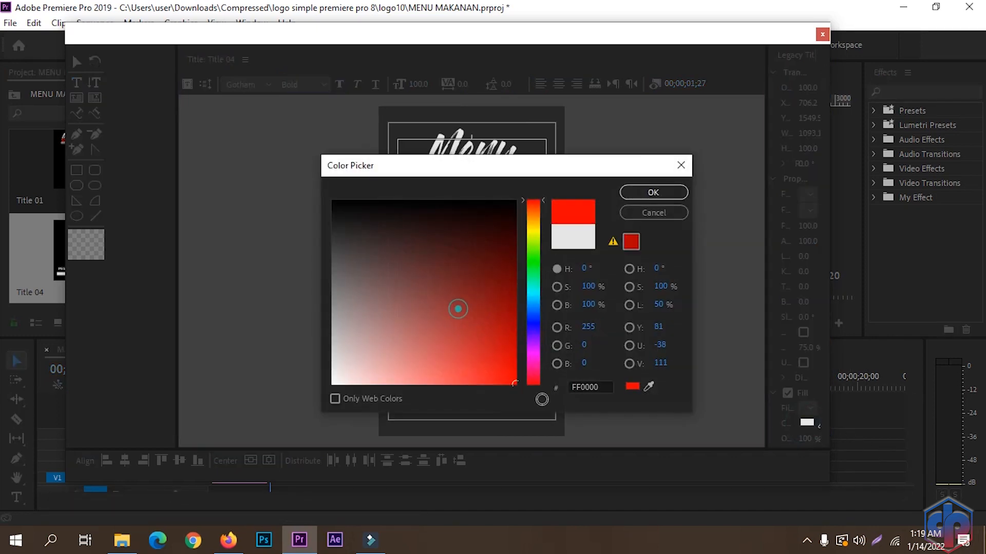
click(653, 192)
- Reduce the "PESAN SEKARANG" text to font size 50 and centre it on the light rectangle
drag(418, 84, 394, 84)
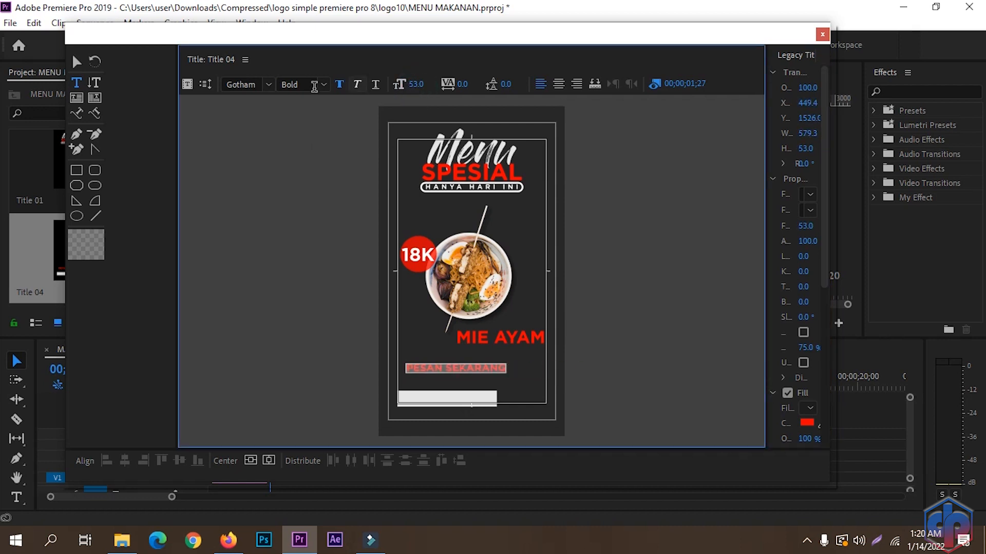
click(76, 61)
drag(470, 377, 464, 411)
click(510, 365)
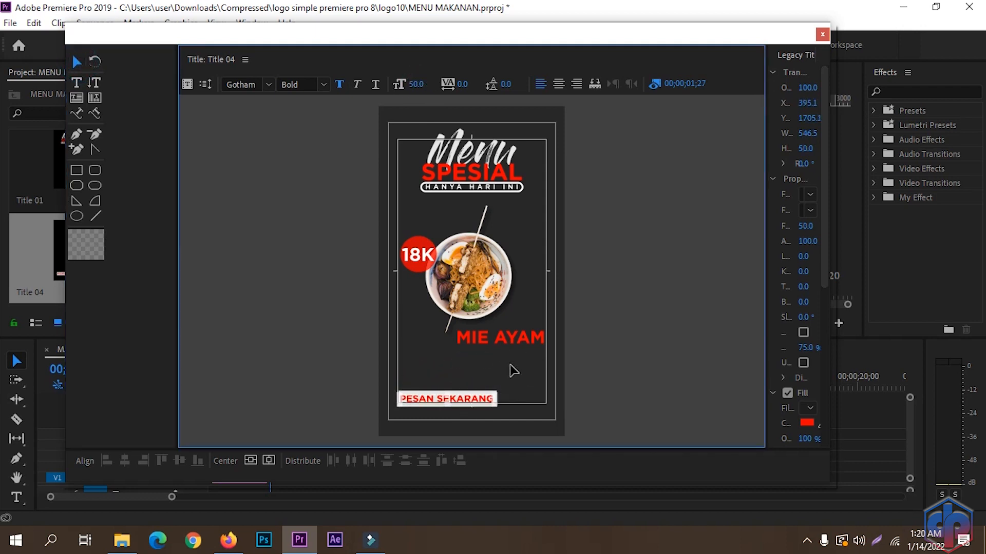
click(452, 397)
click(526, 382)
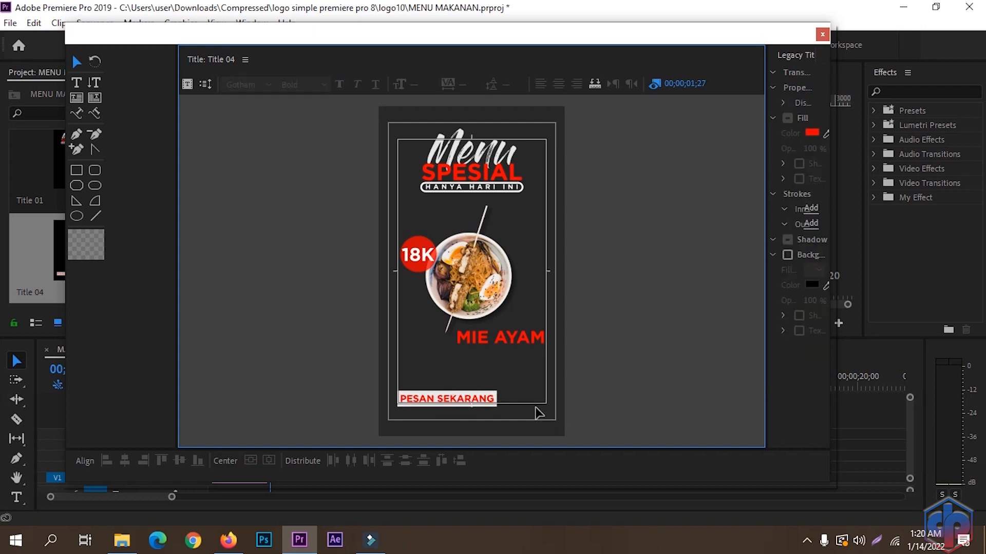
- Close the title editor and place Title 04 at the start of track V6, above Title 03 in the MAIN sequence
click(822, 35)
drag(57, 280, 211, 420)
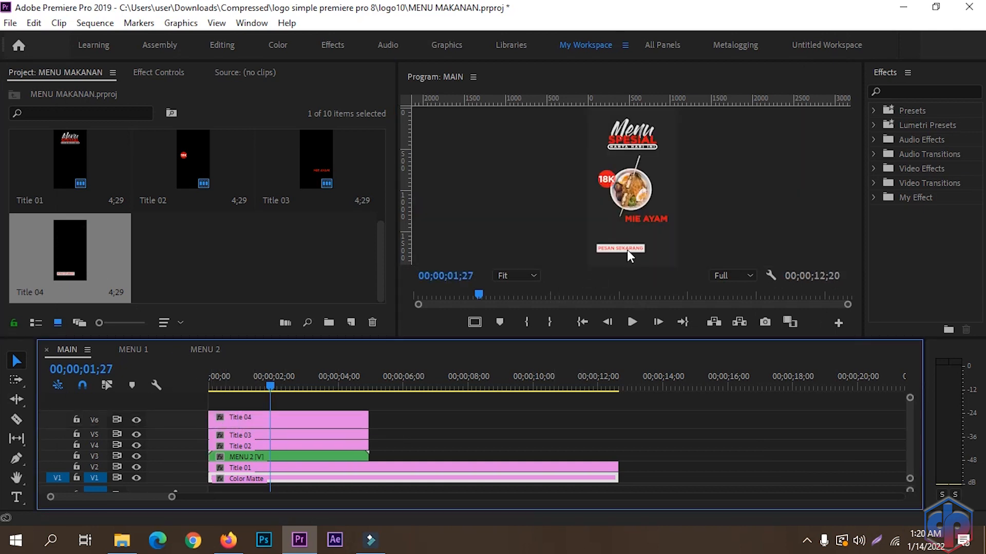
- Create another legacy title and add the text "V" above the "PESAN SEKARANG" banner
click(10, 22)
mouse_move(117, 45)
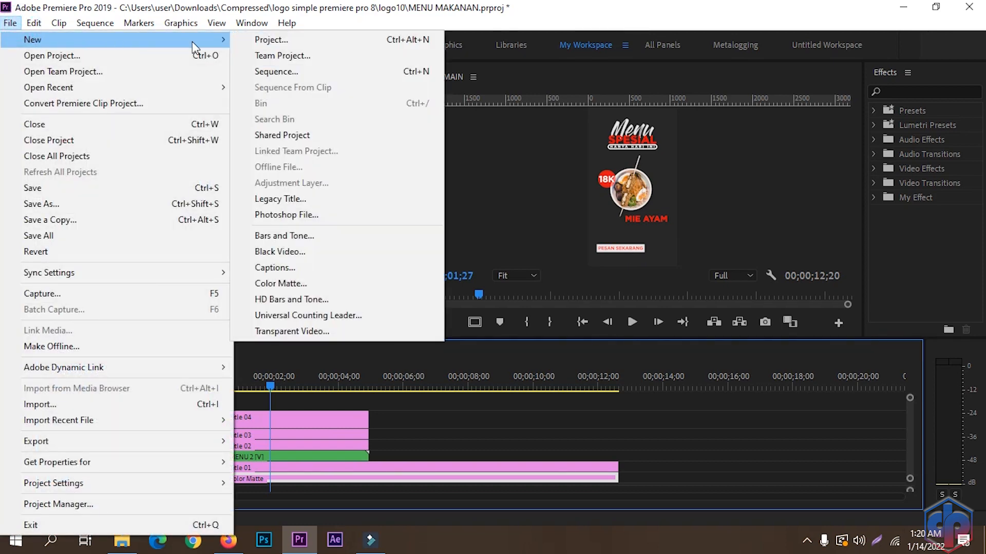
click(295, 198)
click(518, 335)
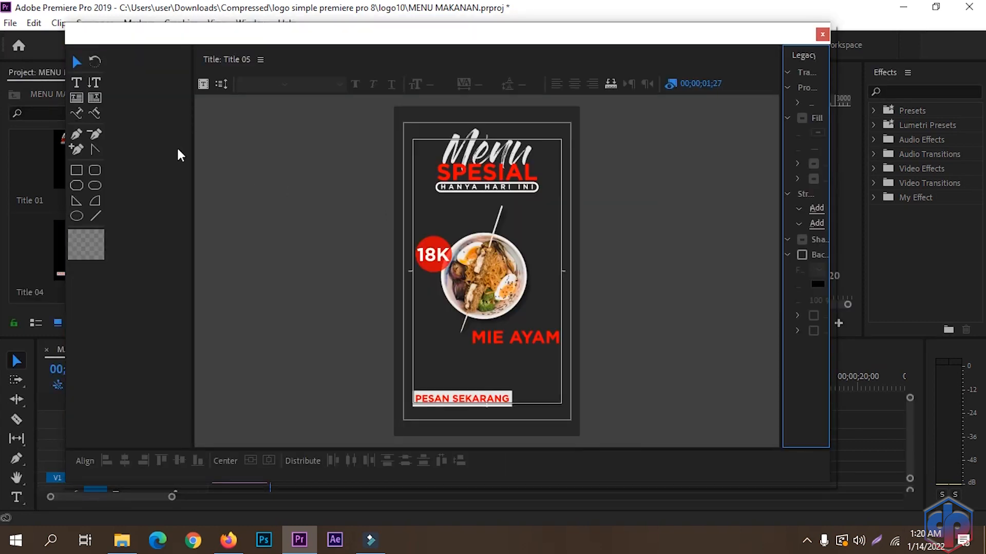
click(75, 80)
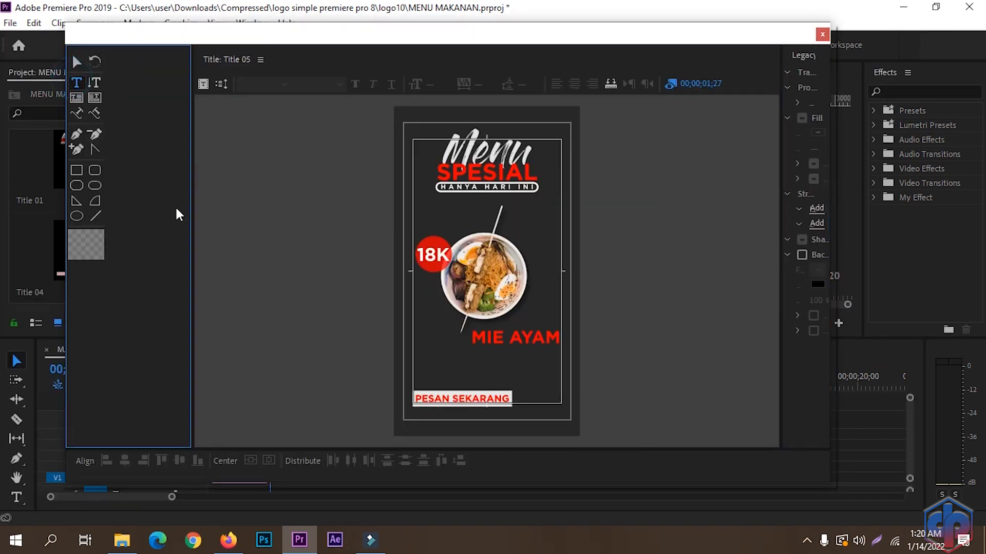
click(450, 381)
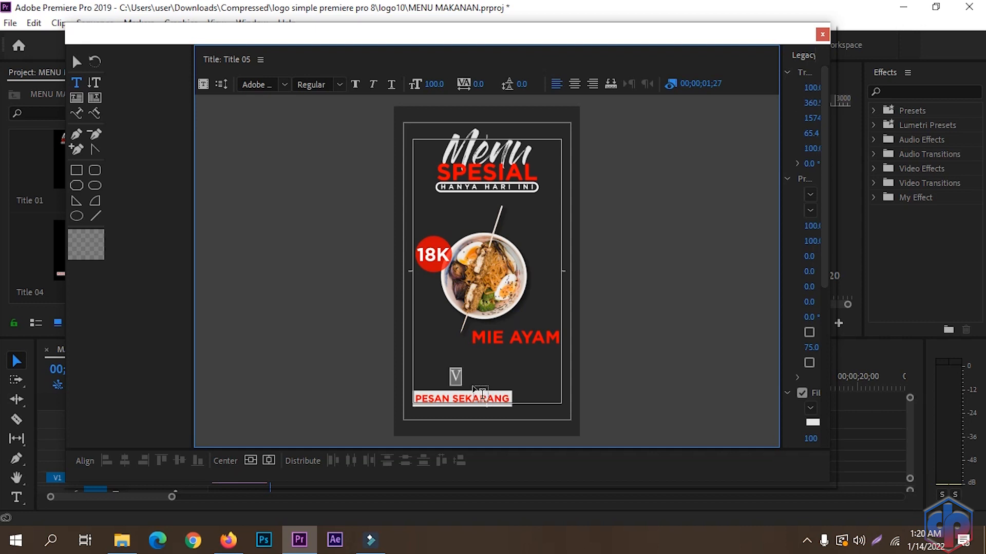
- Format the "V" text in Gotham Bold and reduce its font size to 54
click(260, 86)
text(Gabriola)
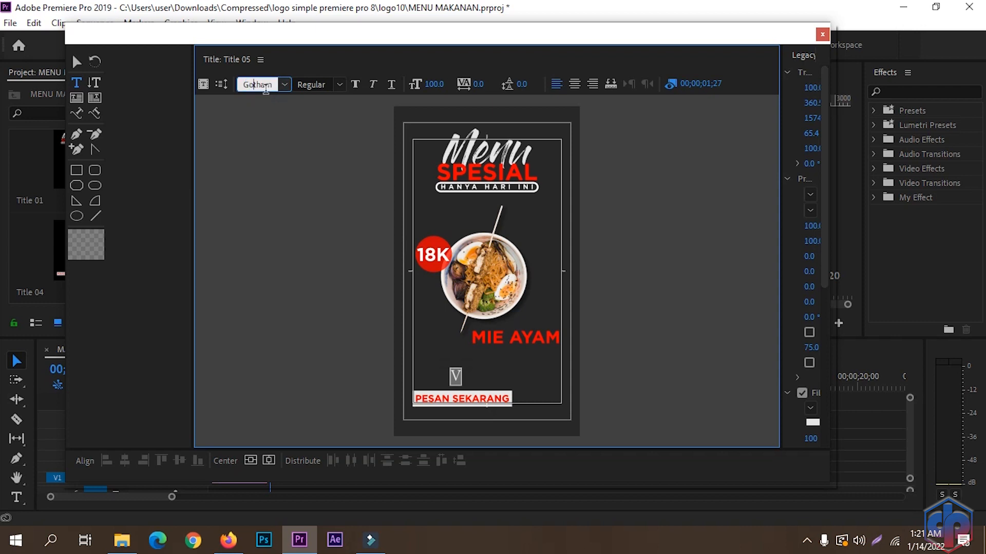
click(339, 84)
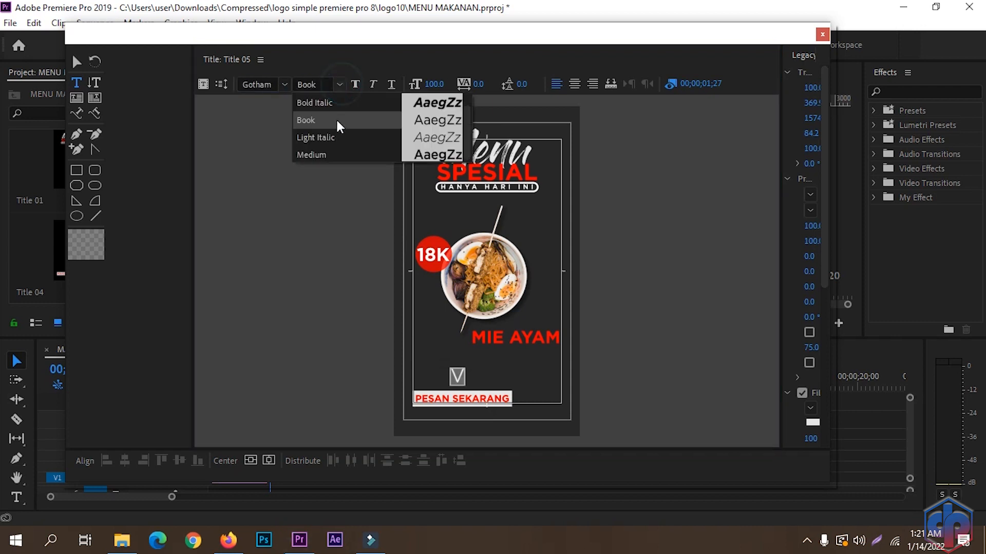
scroll(319, 100, up, 1)
click(309, 103)
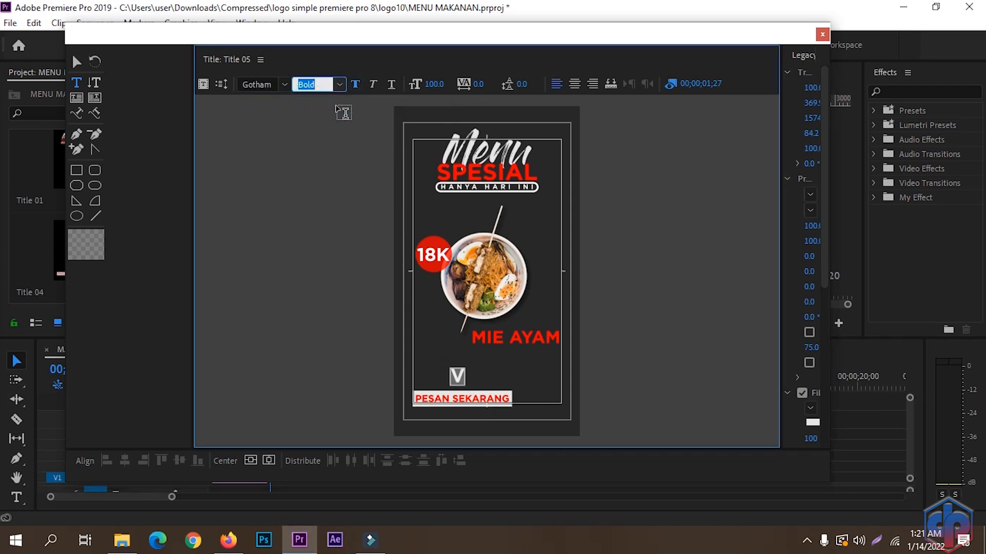
drag(436, 86, 415, 86)
- Move the "V" down so it sits centred just above the "PESAN SEKARANG" banner, and deselect it
click(77, 63)
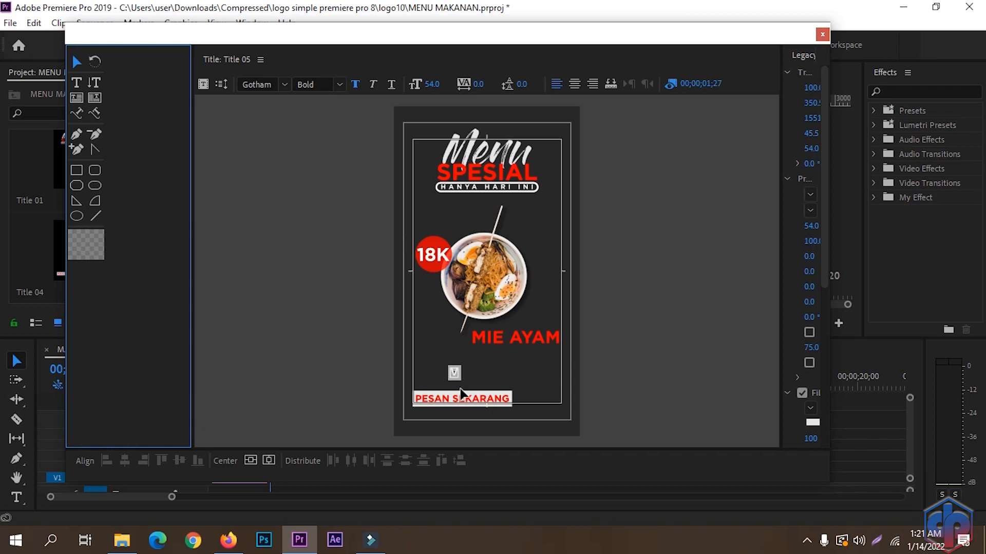
drag(455, 374, 502, 382)
click(519, 385)
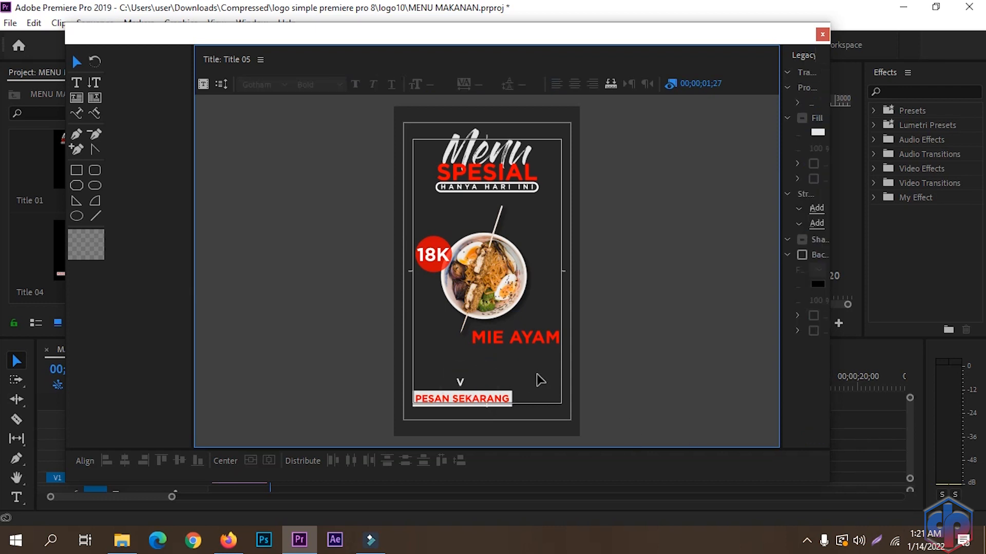
- Close the title editor, place Title 05 at the start of track V7 above Title 04, and reduce the video tracks' height
click(822, 35)
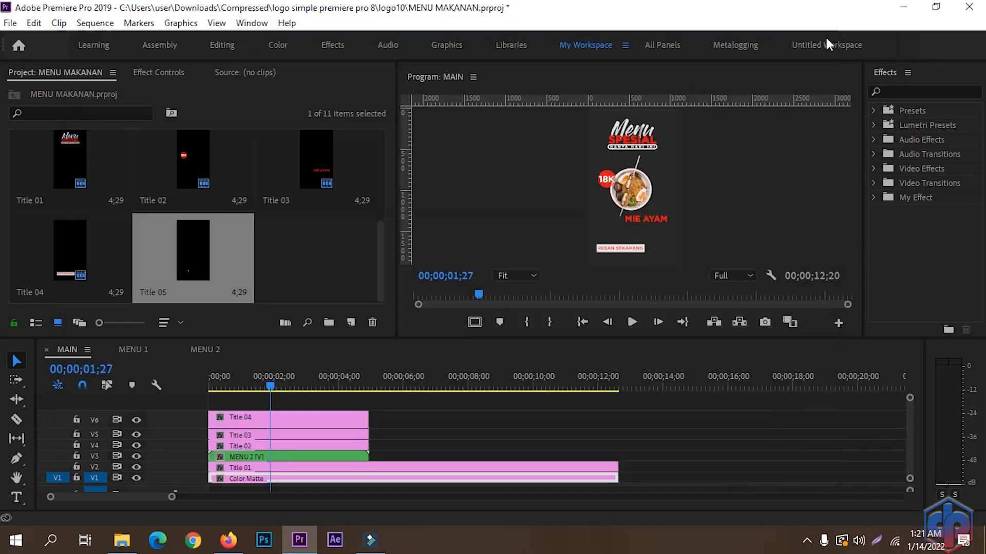
drag(195, 233, 207, 408)
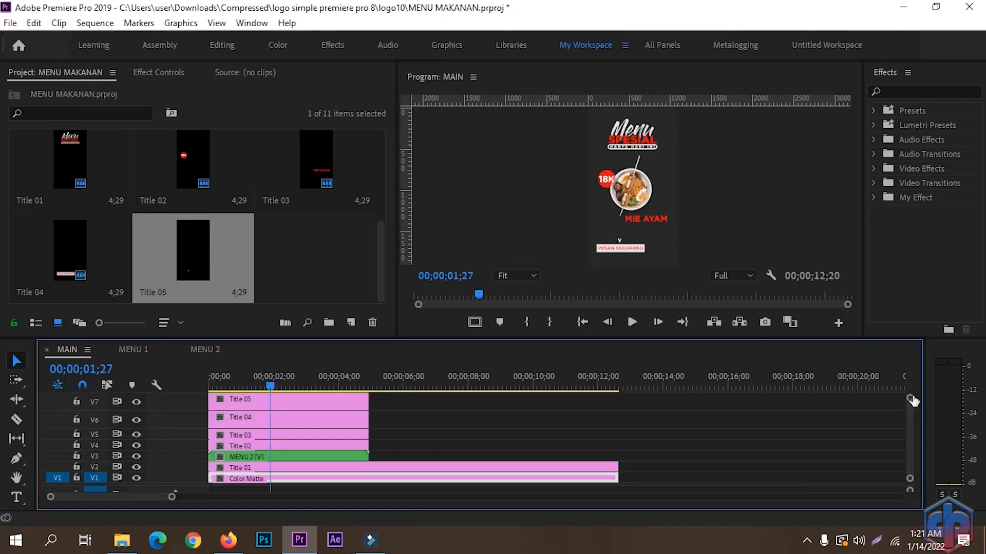
drag(910, 401, 910, 396)
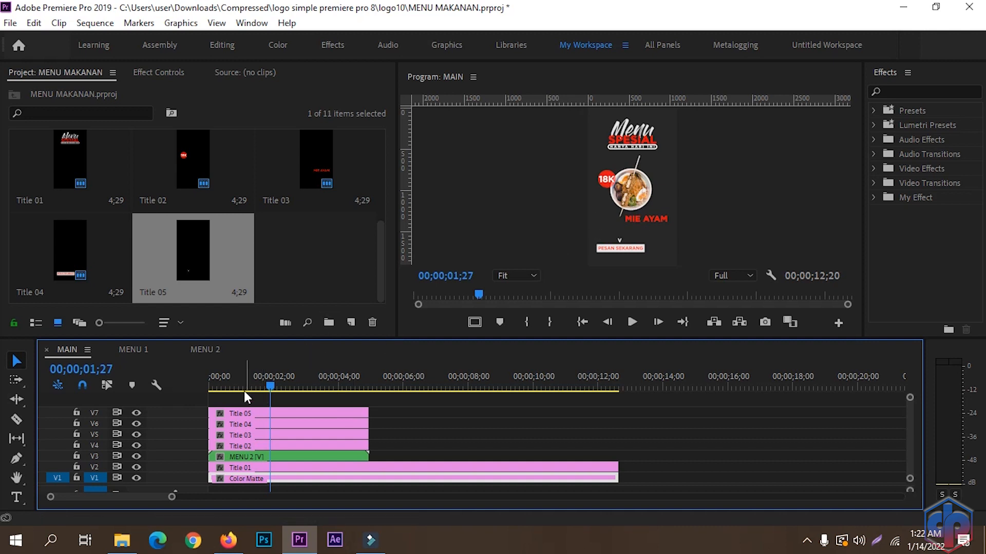
- Play the MAIN sequence from the beginning to 00;00;00;15 and trim the starts of Title 02 and Title 03 to that time
drag(272, 382, 188, 383)
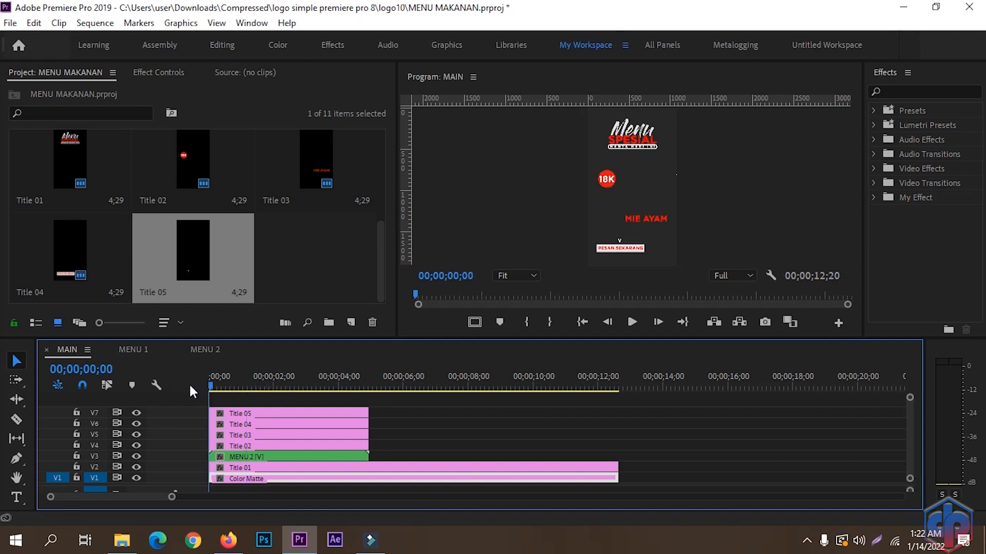
key(space)
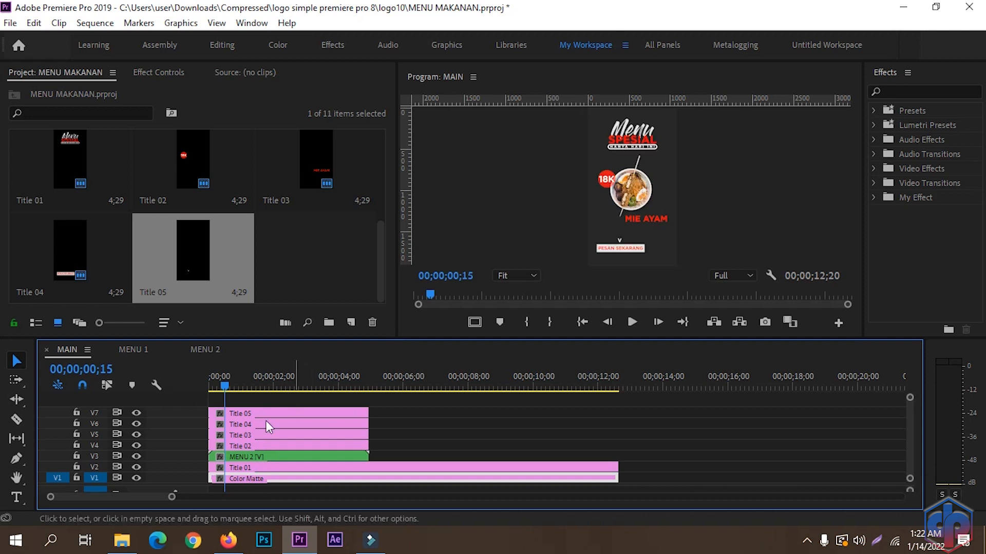
mouse_move(209, 445)
mouse_down()
mouse_move(226, 445)
mouse_move(226, 435)
mouse_up()
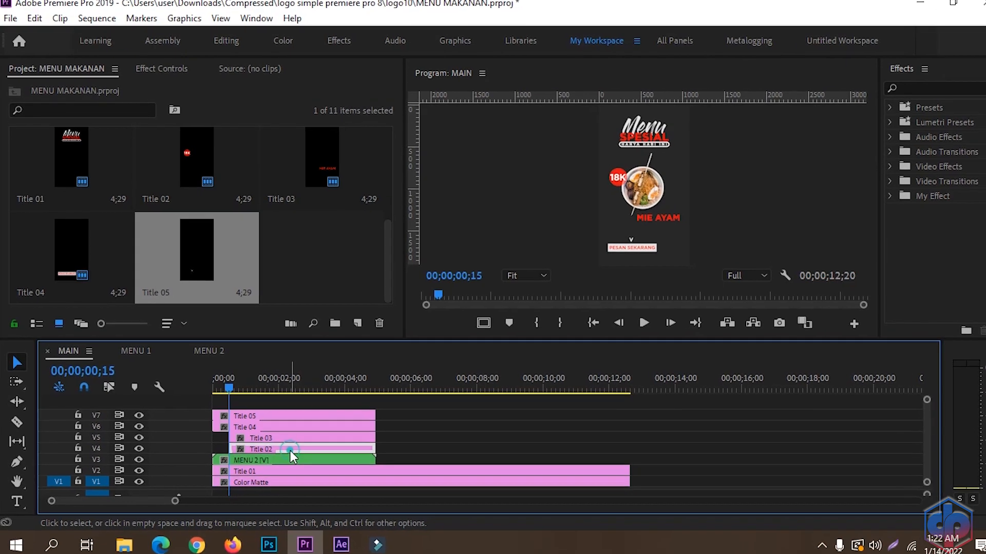
- Move Title 02's anchor point to the centre of the 18K badge, at 232, 862, with the program view at 50%
click(286, 447)
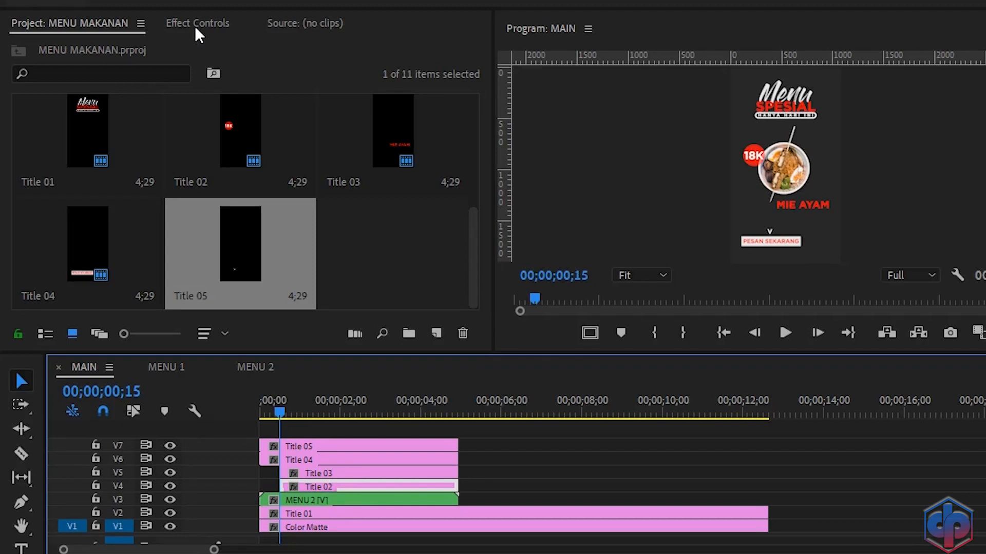
click(184, 41)
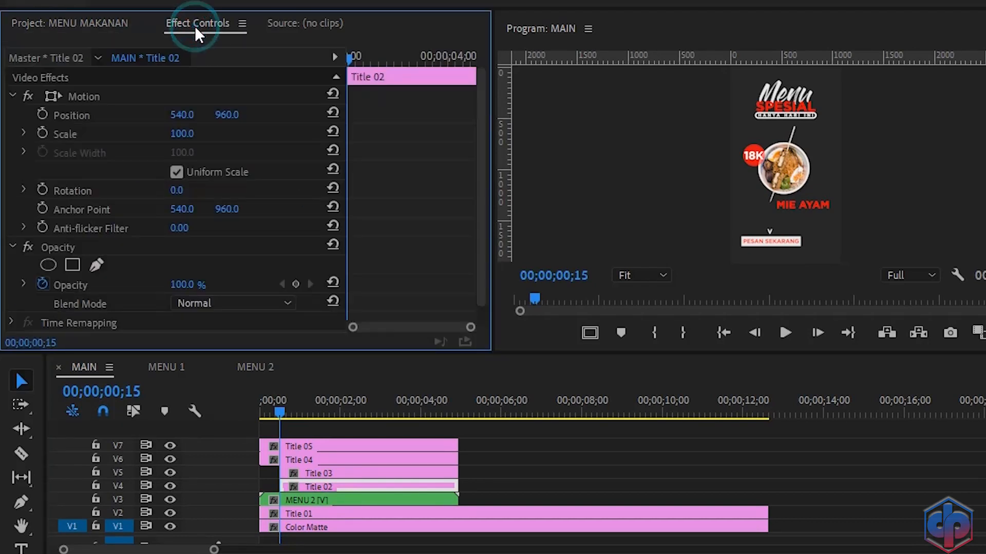
click(71, 212)
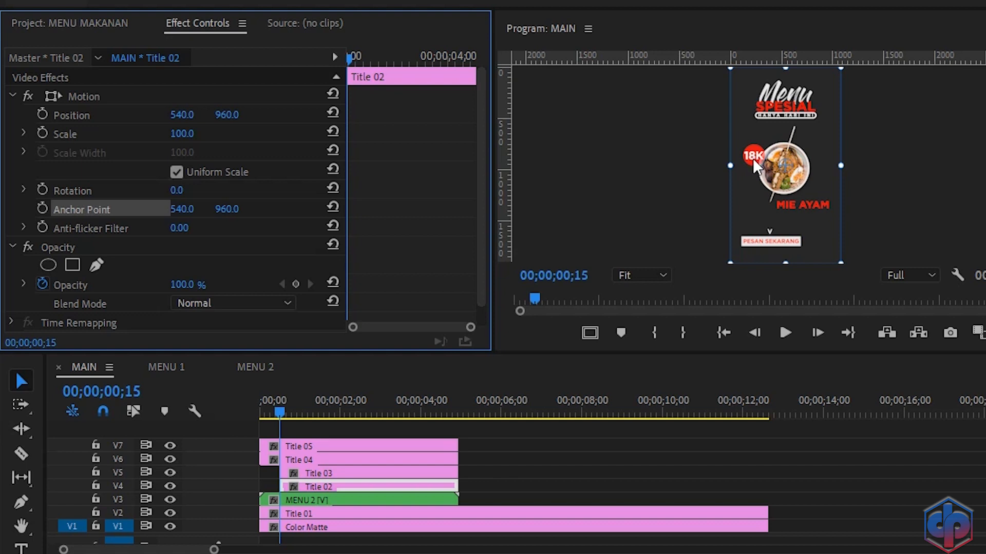
click(643, 278)
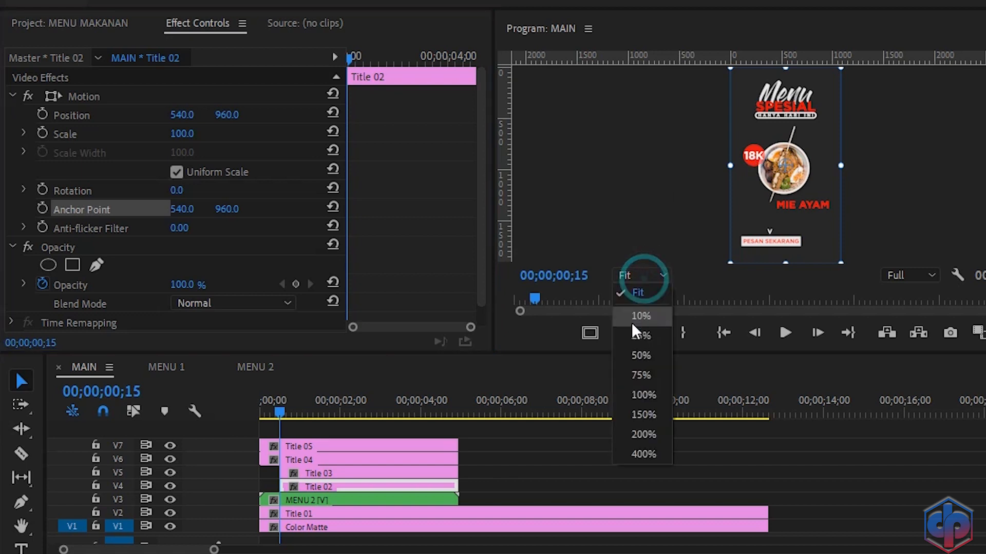
click(642, 352)
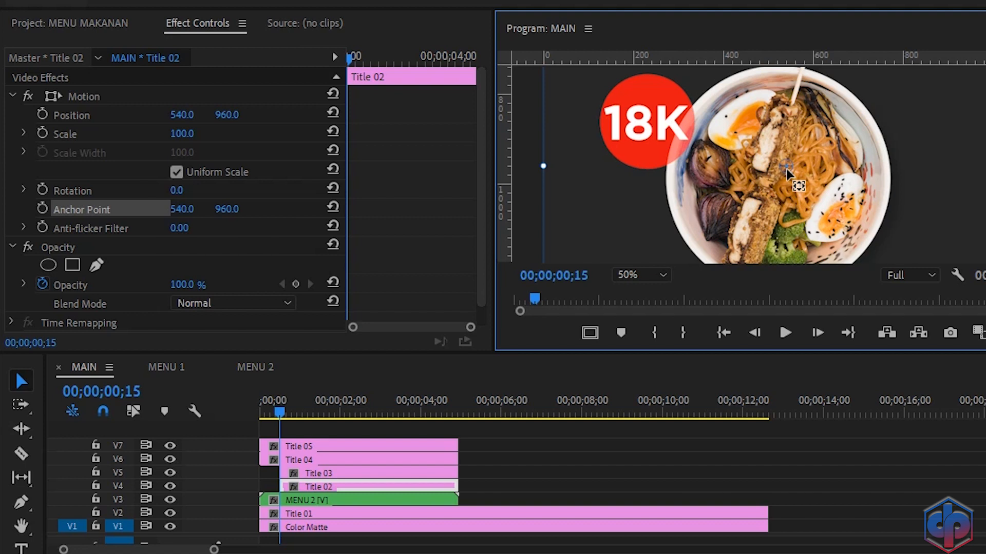
drag(781, 168, 646, 129)
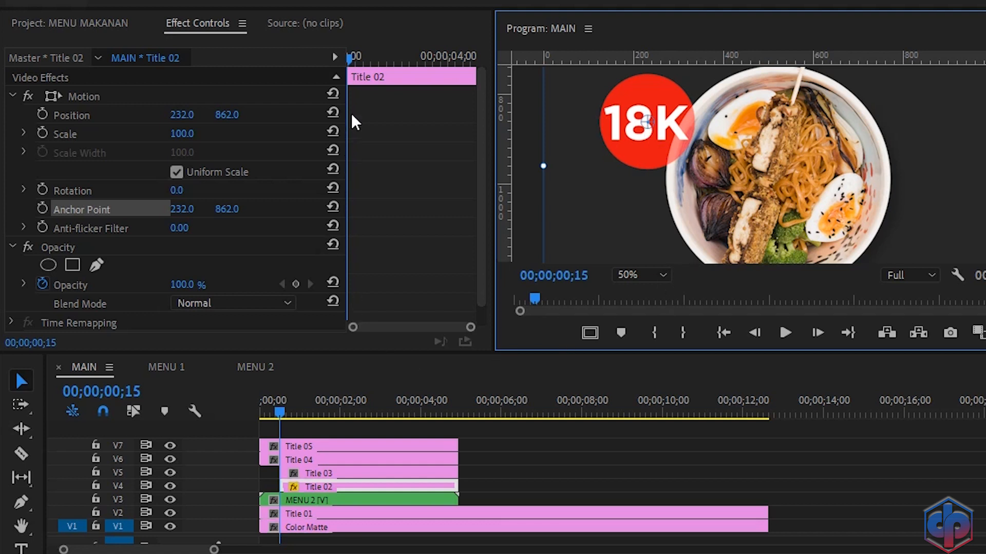
- Keyframe Title 02's Scale at 105 at 00;00;00;25 and at 0 at 00;00;00;15
click(388, 143)
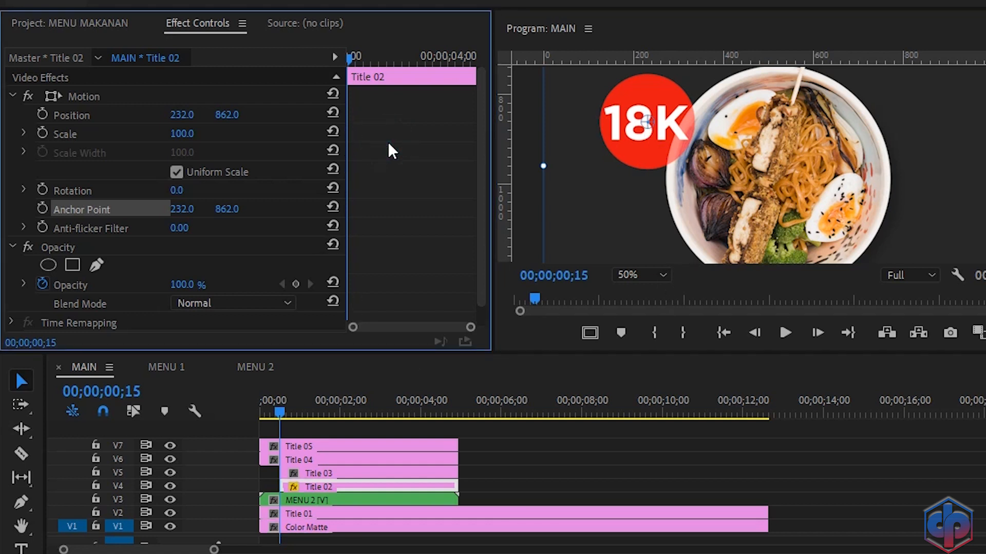
key(shift+Right)
key(shift+Right)
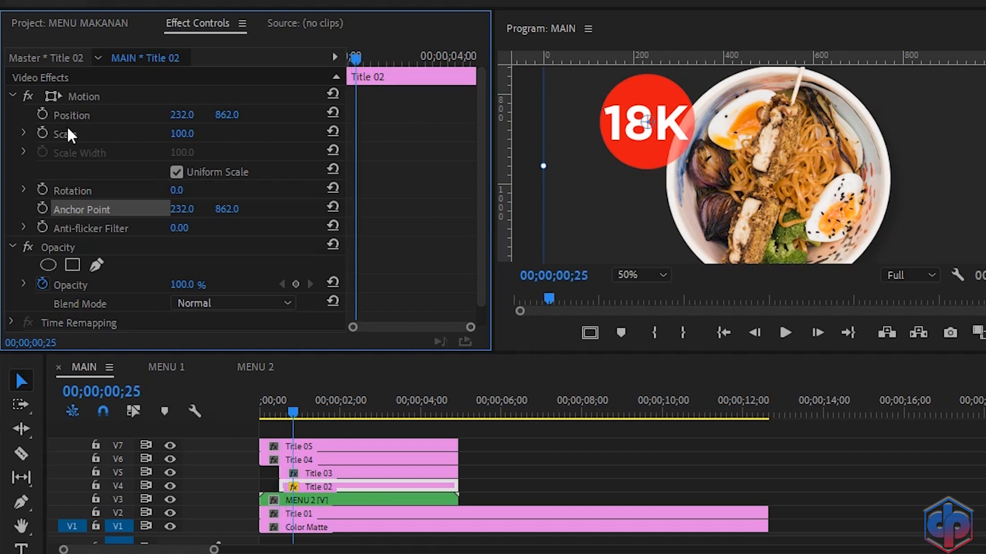
click(44, 133)
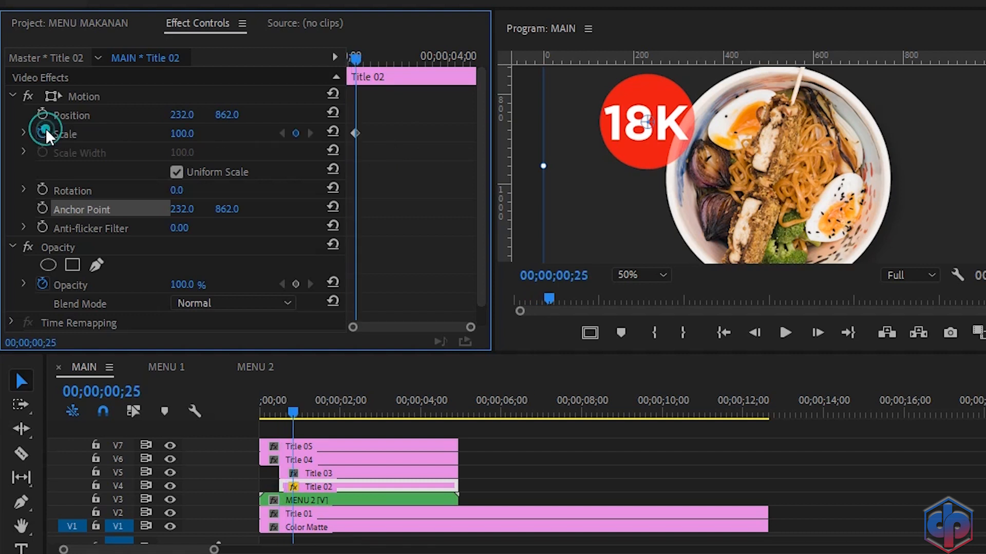
click(187, 133)
text(105)
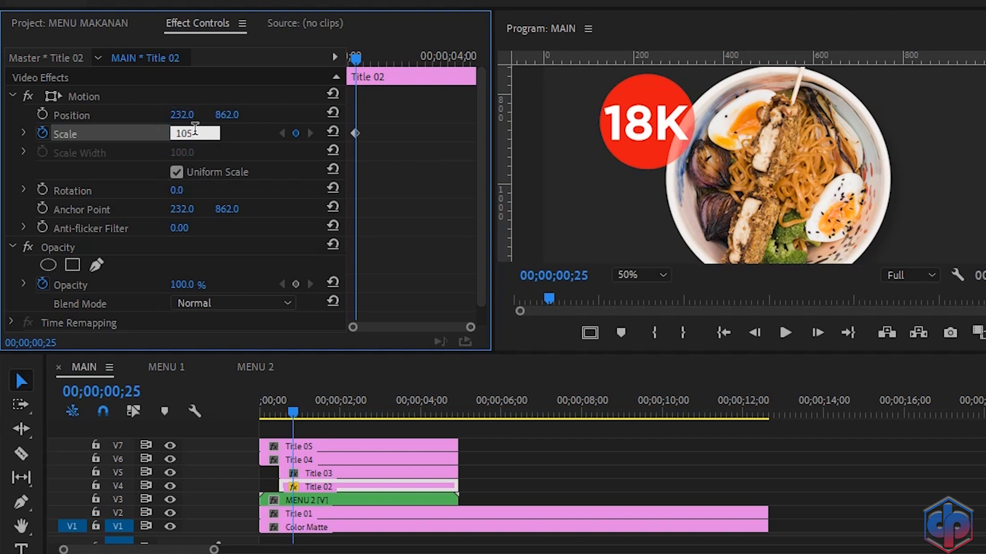
key(Return)
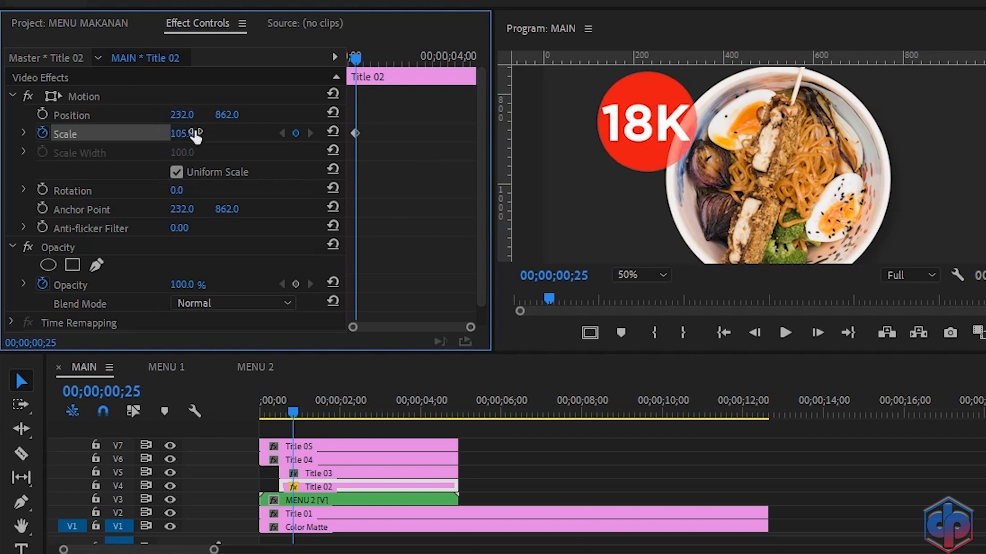
drag(356, 57, 323, 59)
mouse_move(197, 136)
mouse_down()
mouse_move(175, 134)
mouse_move(196, 136)
mouse_up()
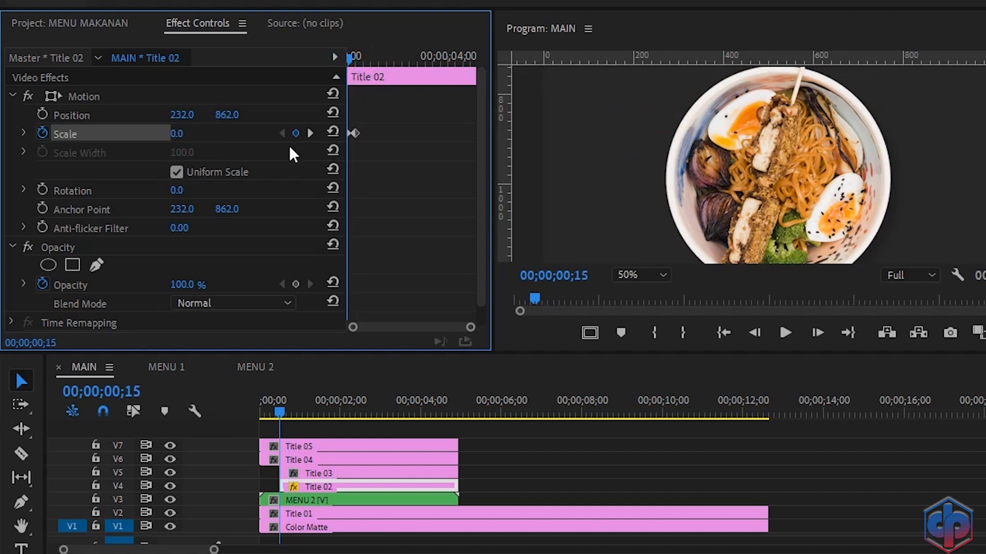
- Go to Title 02's 105 Scale keyframe and advance two frames to 00;00;00;27
click(310, 133)
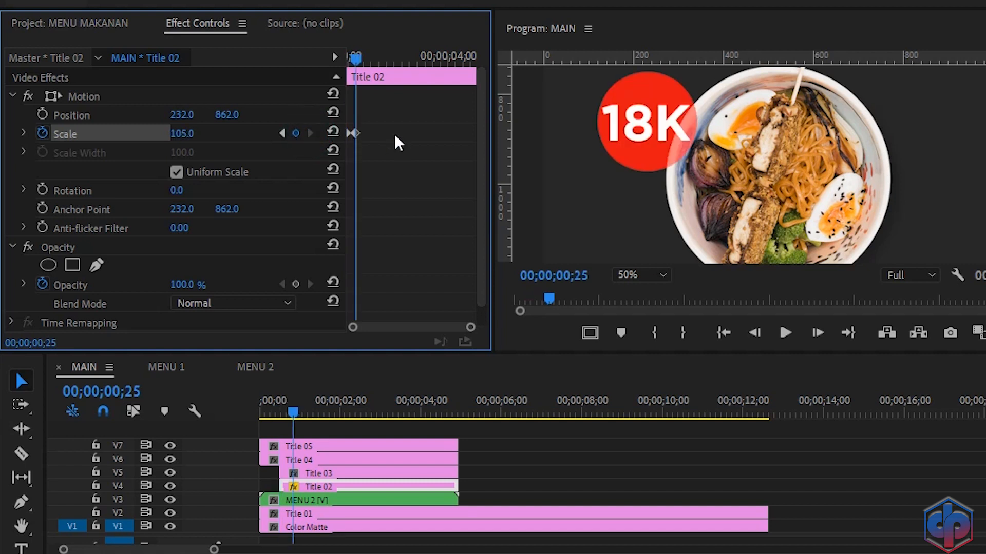
key(Right)
key(Right)
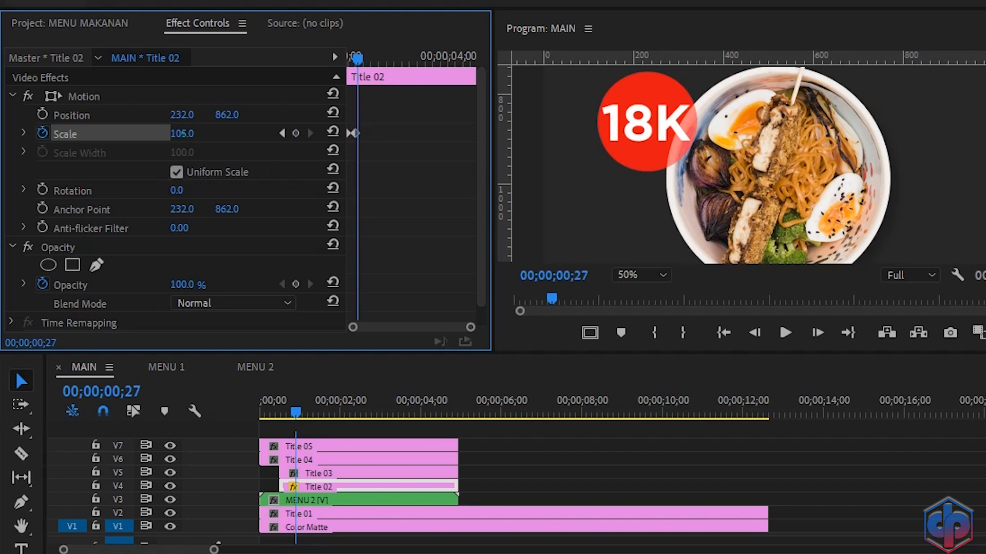
- Keyframe Title 02's scale at 98 at 00;00;00;27, and reset it to 100 at 00;00;00;29
click(195, 129)
text(98)
key(Return)
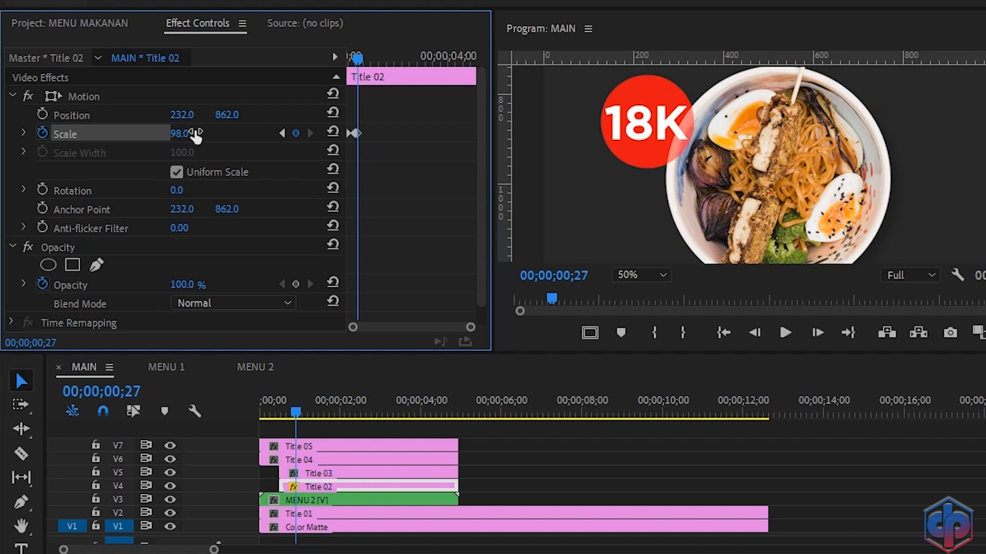
key(Right)
key(Right)
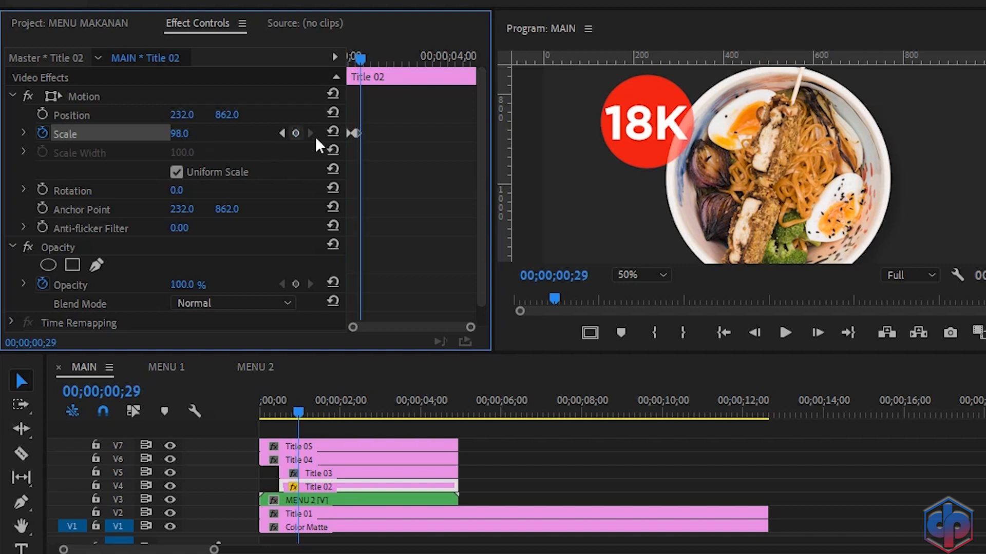
click(334, 128)
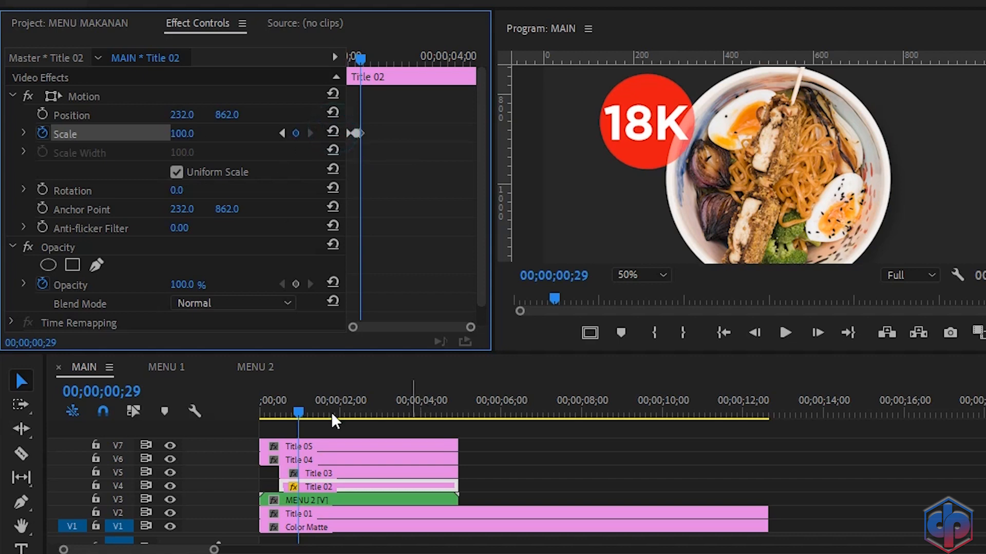
- Play the MAIN sequence from the start to check the 18K badge's scale animation, and fit the whole frame in the preview
drag(298, 412, 194, 410)
key(space)
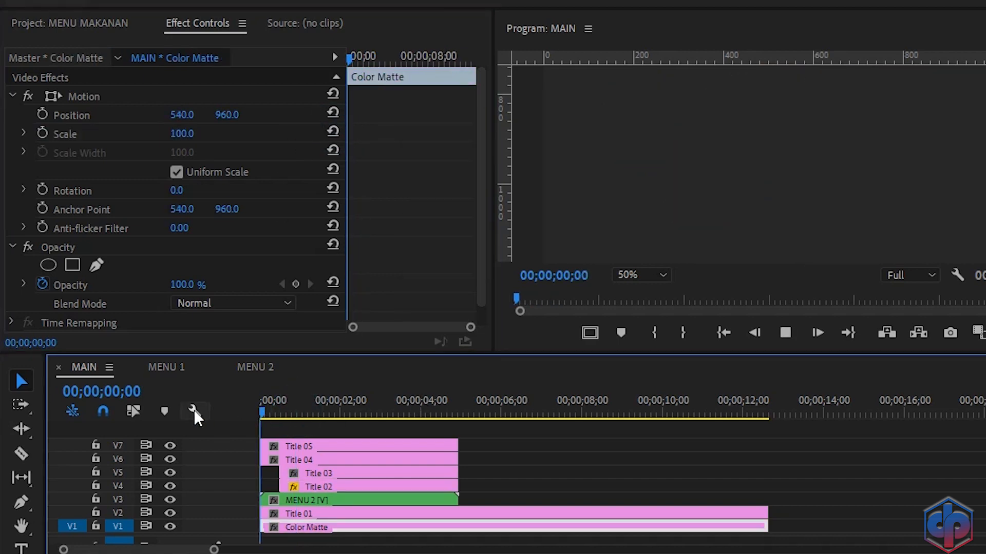
key(space)
key(Home)
key(space)
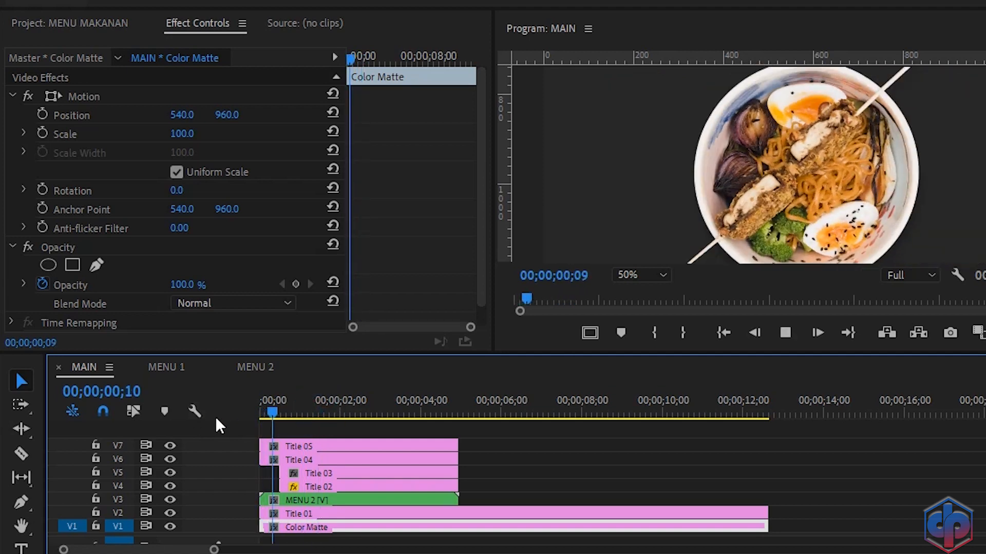
key(space)
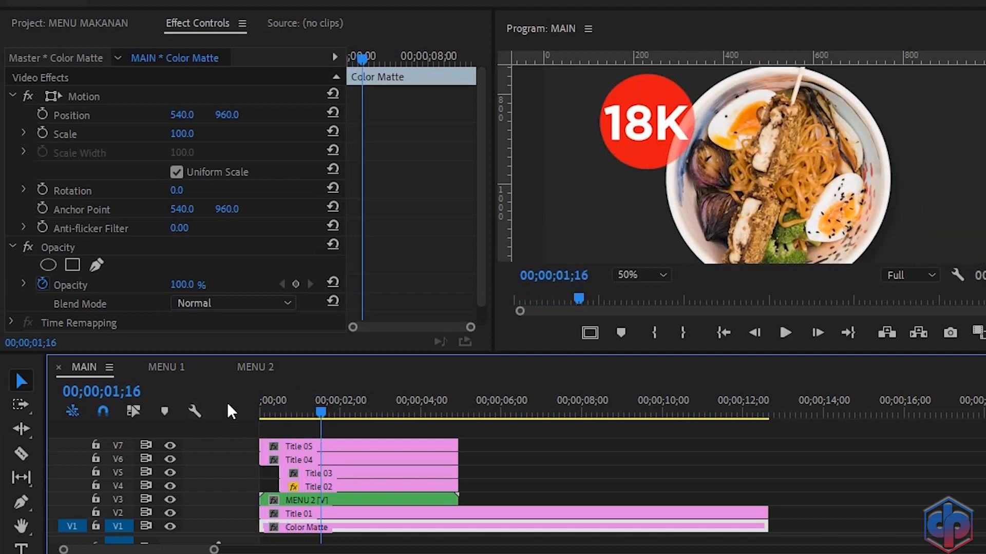
click(651, 276)
click(653, 293)
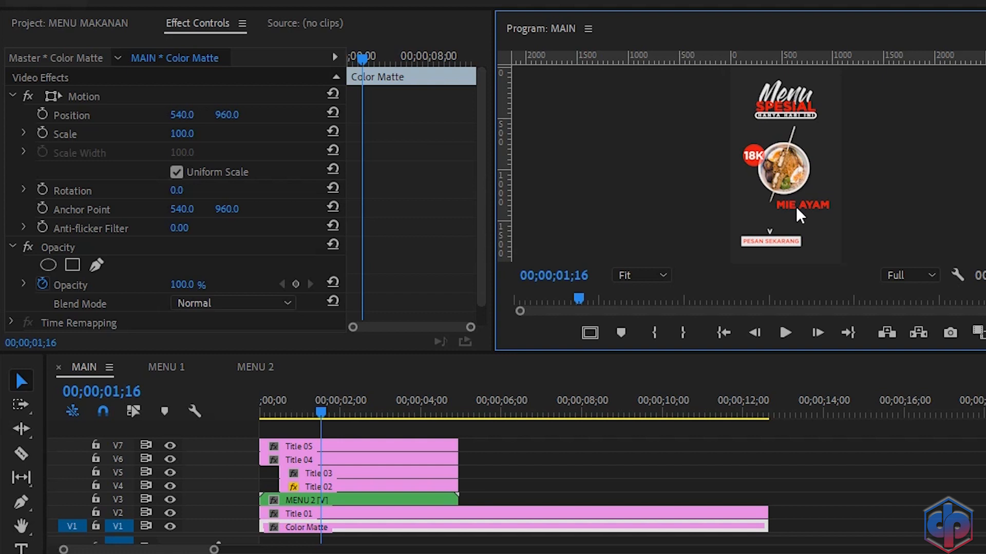
- Find the Crop video effect and apply it to the Title 03 clip on track V5
key(shift+7)
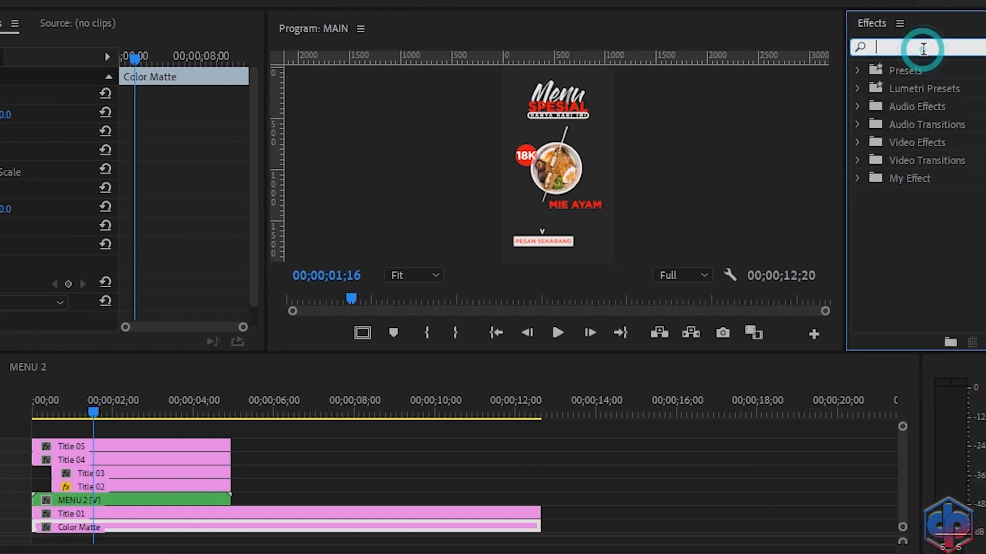
text(CRO)
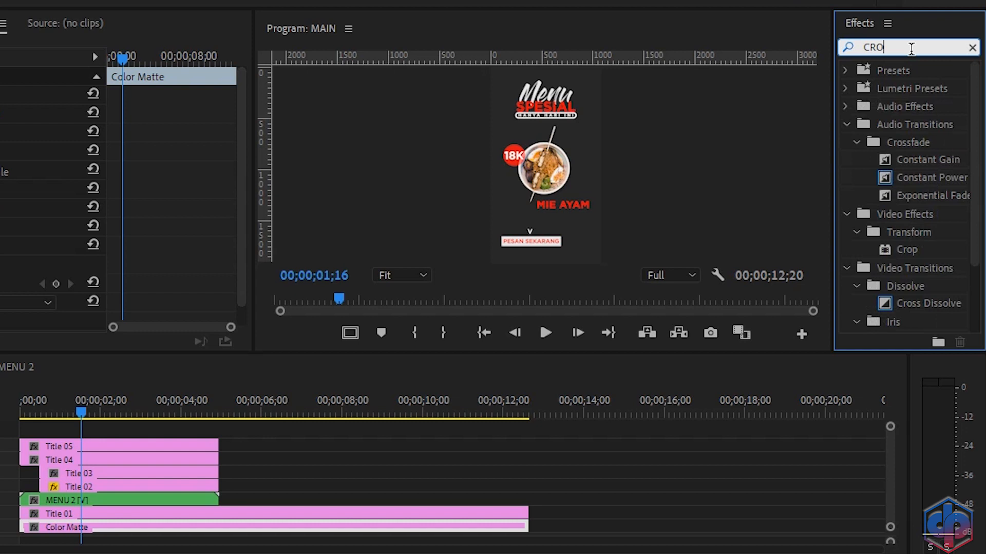
text(P)
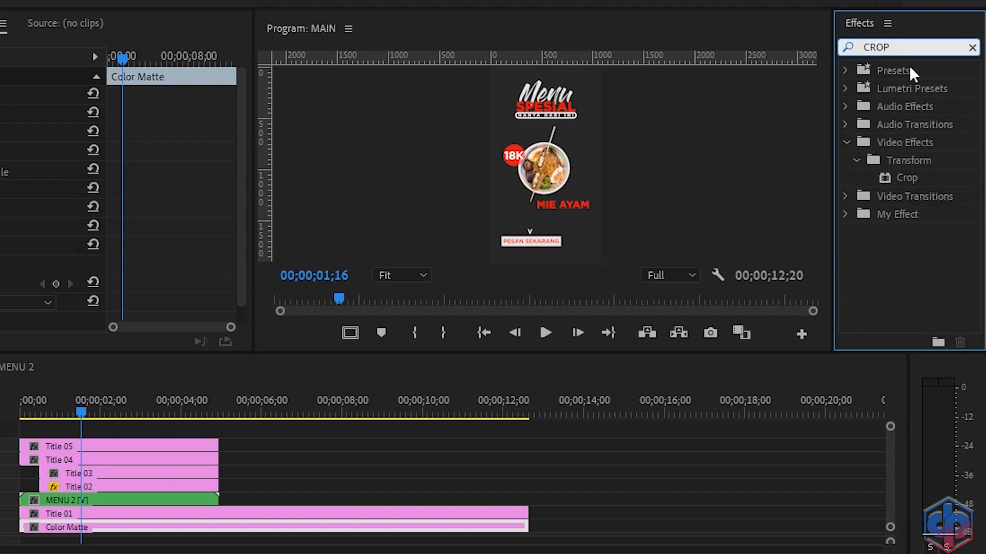
drag(907, 177, 167, 473)
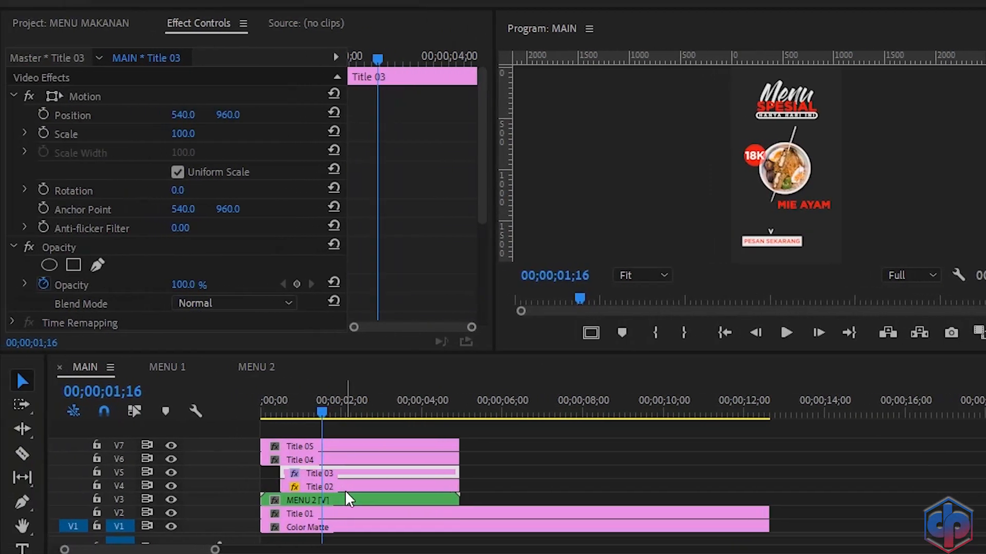
- Add a position keyframe to Title 03 at 00;00;00;29, aligned with the last scale keyframe of Title 02
click(268, 486)
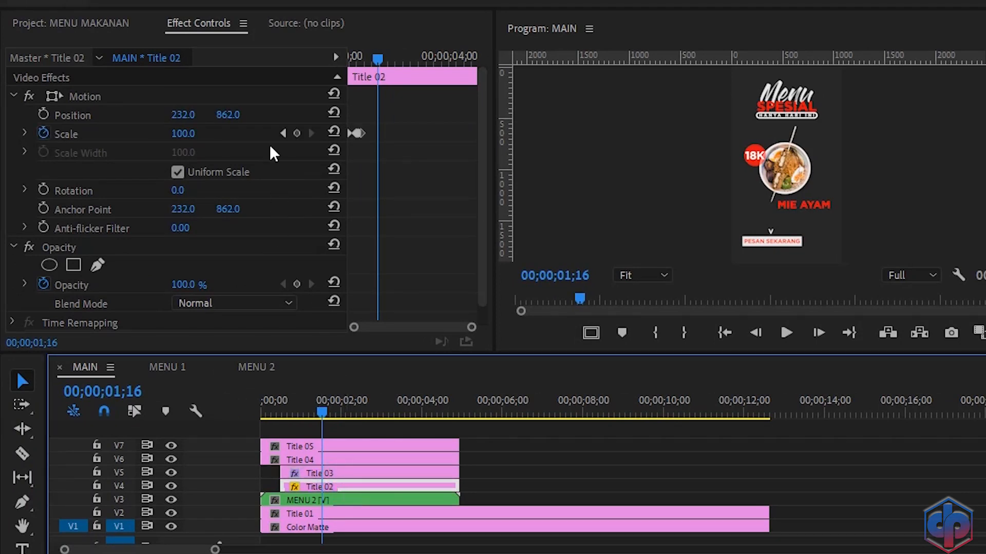
click(282, 135)
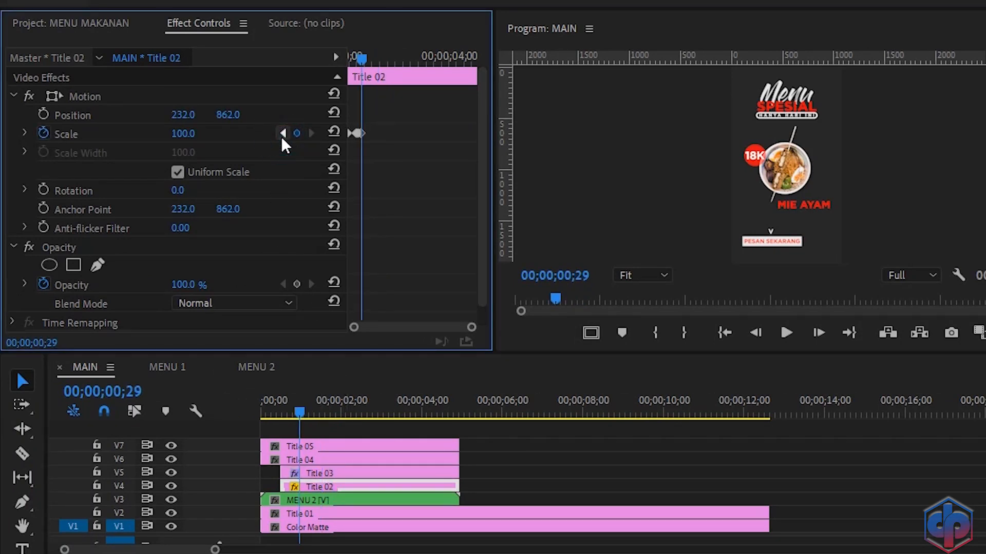
click(347, 473)
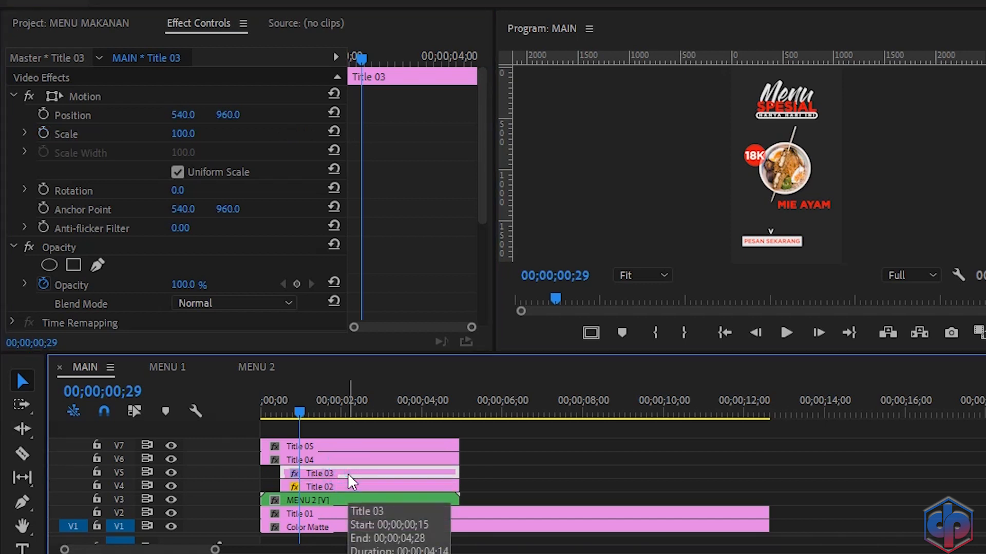
click(44, 113)
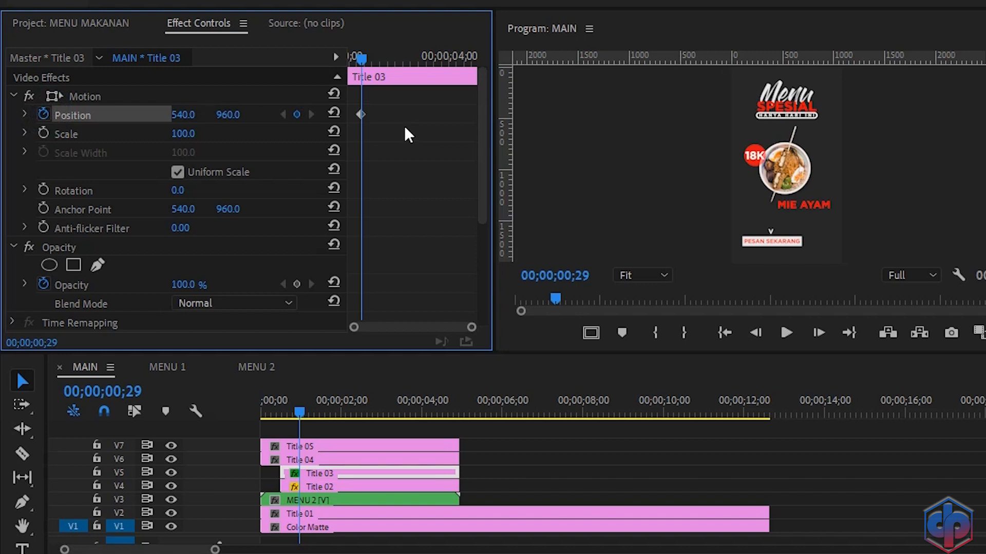
- Select Title 03's Crop effect and place a horizontal guide directly above the MIE AYAM text in the preview
scroll(405, 128, down, 5)
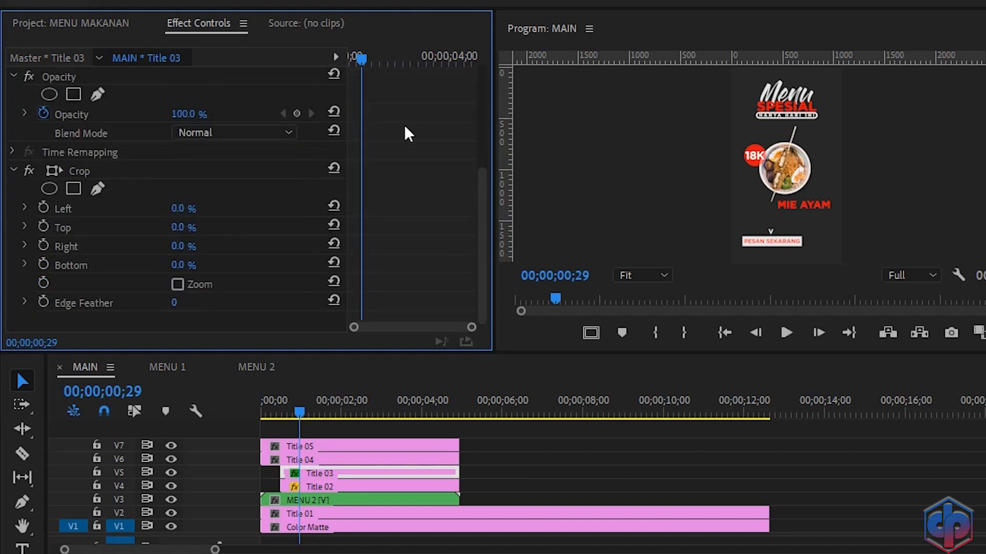
click(81, 167)
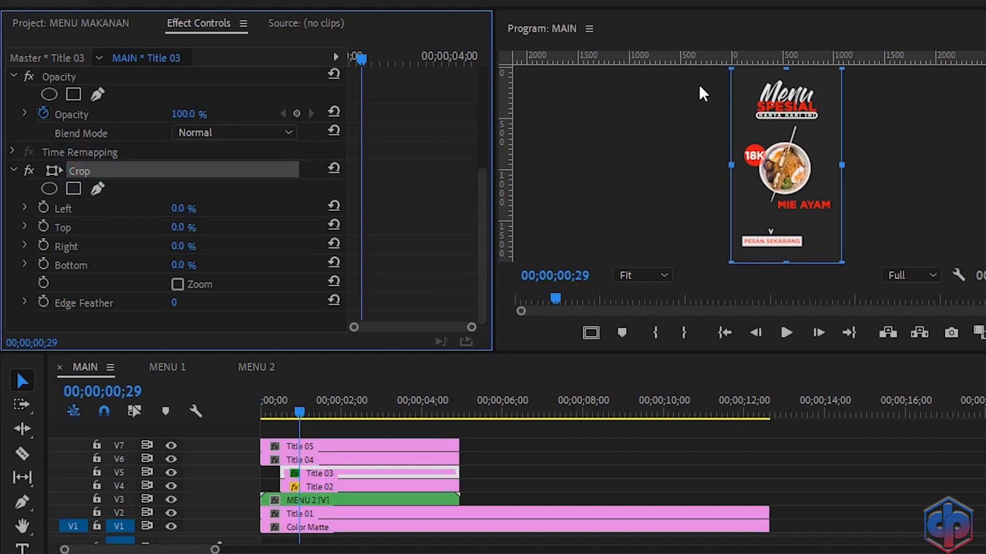
click(704, 58)
drag(704, 58, 700, 197)
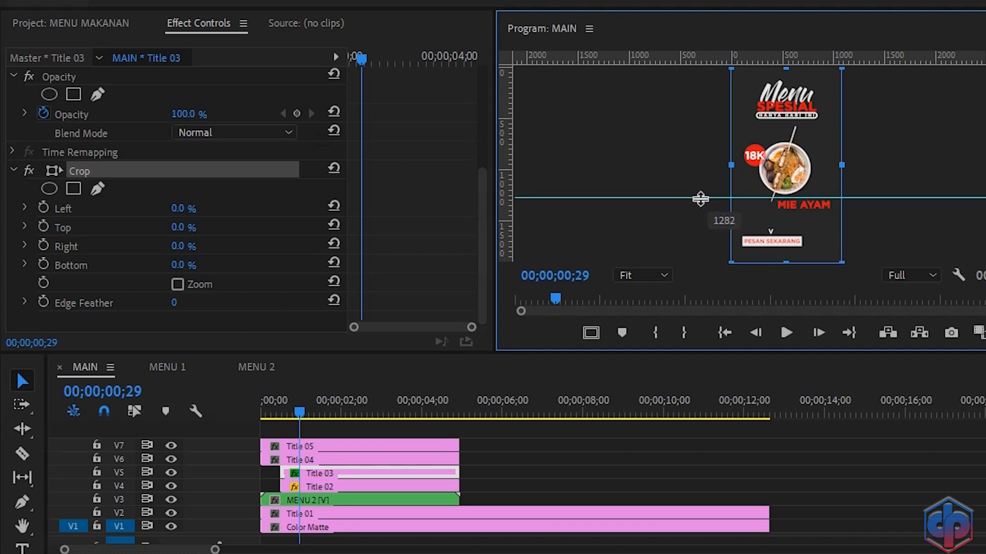
click(637, 275)
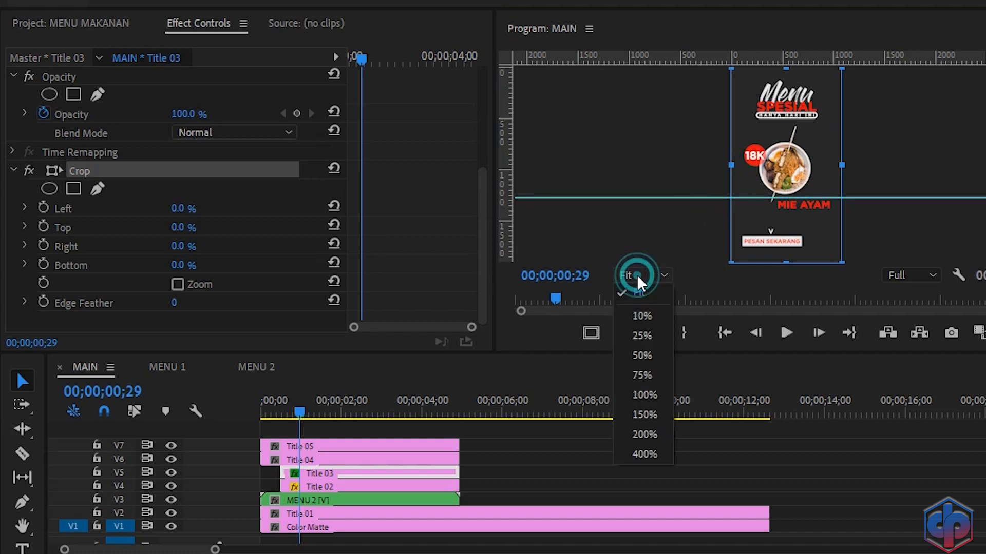
click(643, 354)
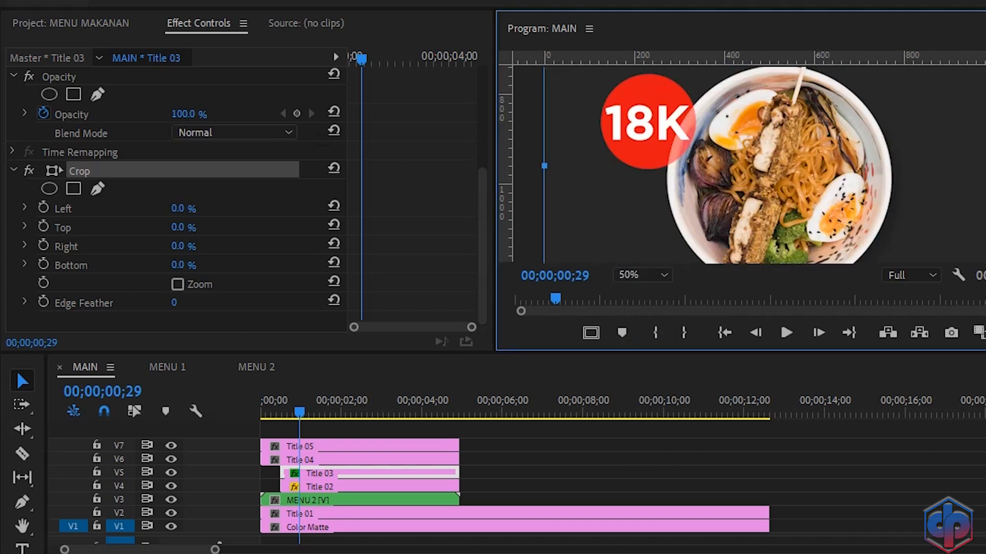
scroll(693, 173, down, 5)
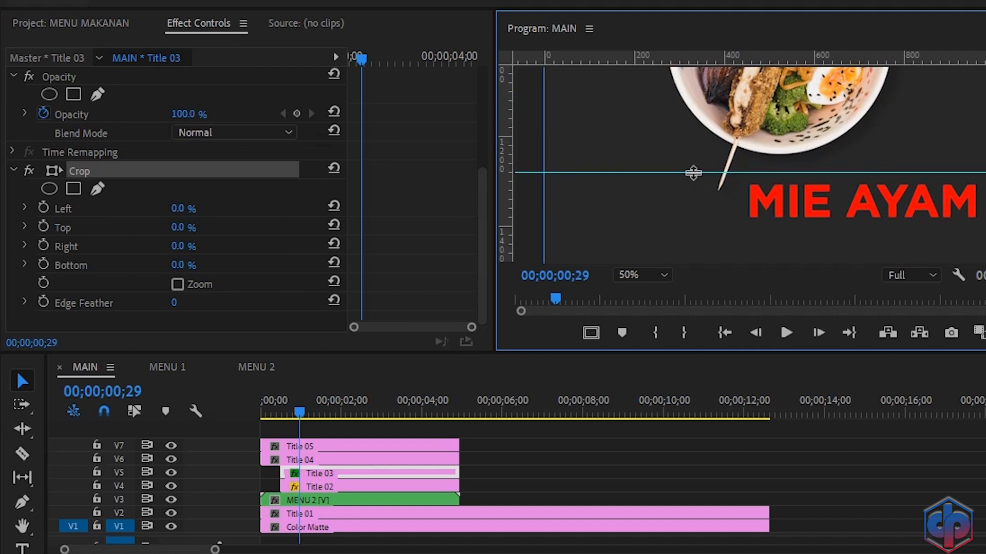
drag(693, 172, 702, 183)
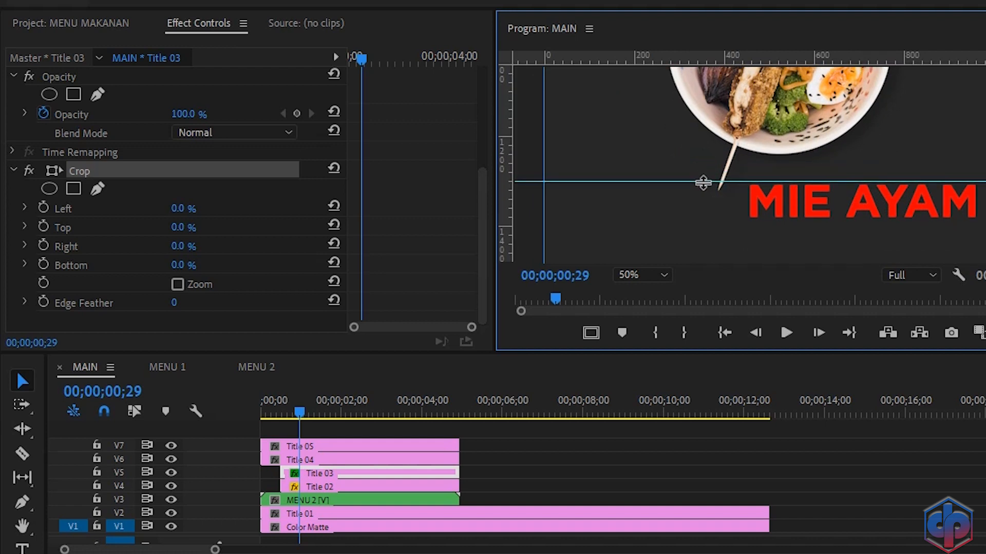
- Crop the top of Title 03 down to the guide, at 67.8 %, and keyframe the top crop at 00;00;00;29
drag(182, 230, 227, 229)
drag(789, 93, 807, 183)
click(45, 227)
- At Title 03's start, 00;00;00;15, shift its vertical position so the MIE AYAM text sits just above the guide
drag(364, 57, 349, 57)
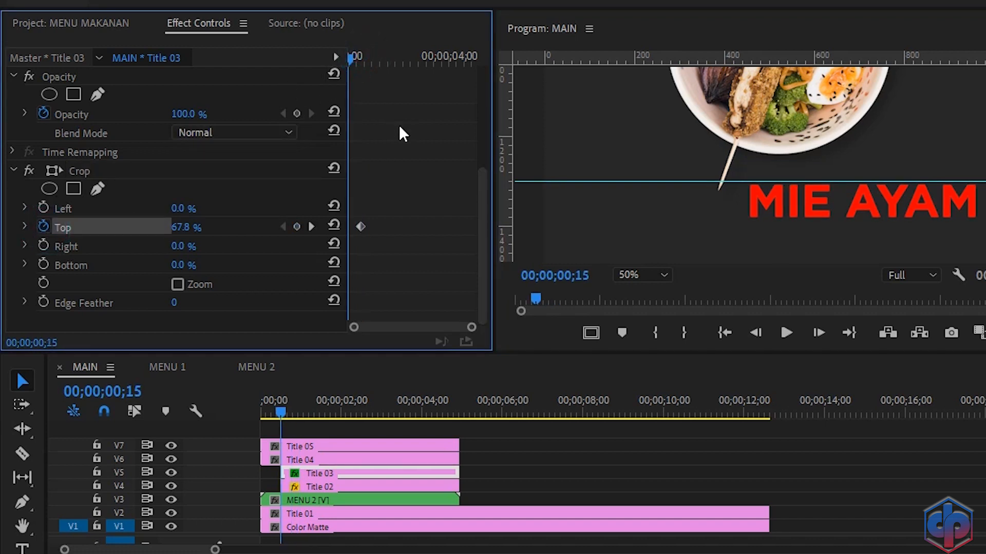
scroll(398, 125, up, 5)
drag(239, 120, 195, 119)
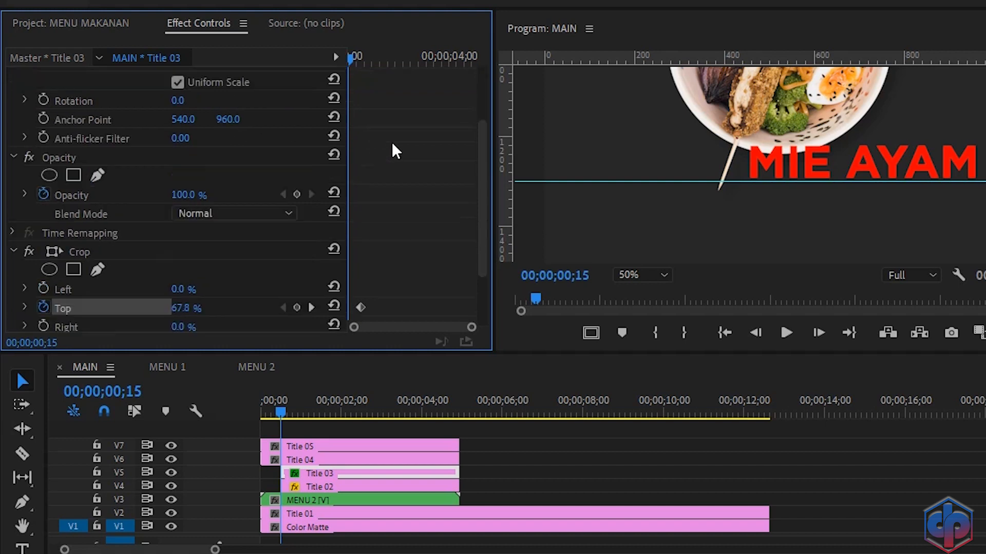
- At 00;00;00;15, lower the crop's top edge on Title 03 to the guide so the MIE AYAM text is hidden
scroll(392, 142, down, 3)
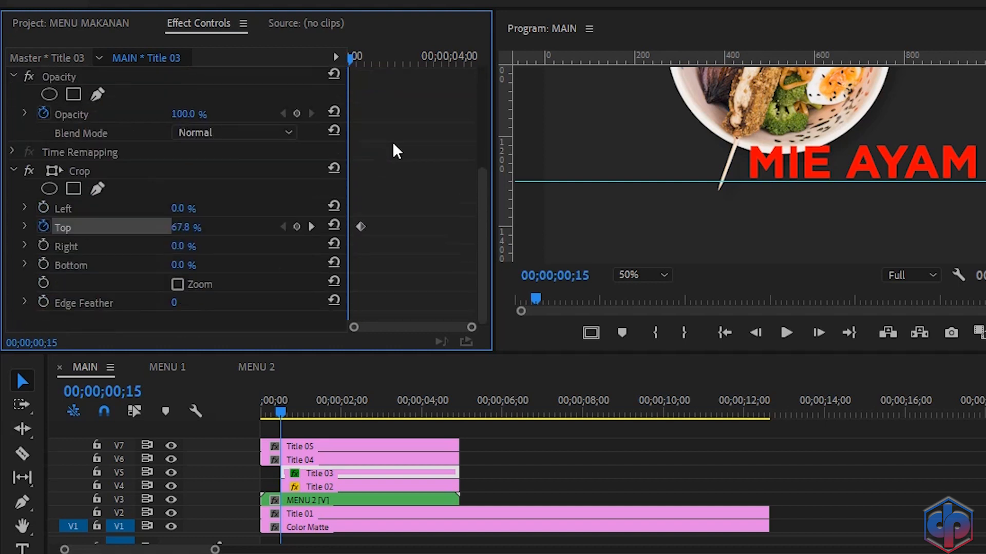
click(77, 171)
drag(786, 142, 787, 181)
- Preview the MIE AYAM reveal from the sequence start, fit the frame in the preview, and remove the horizontal guide
drag(282, 411, 237, 402)
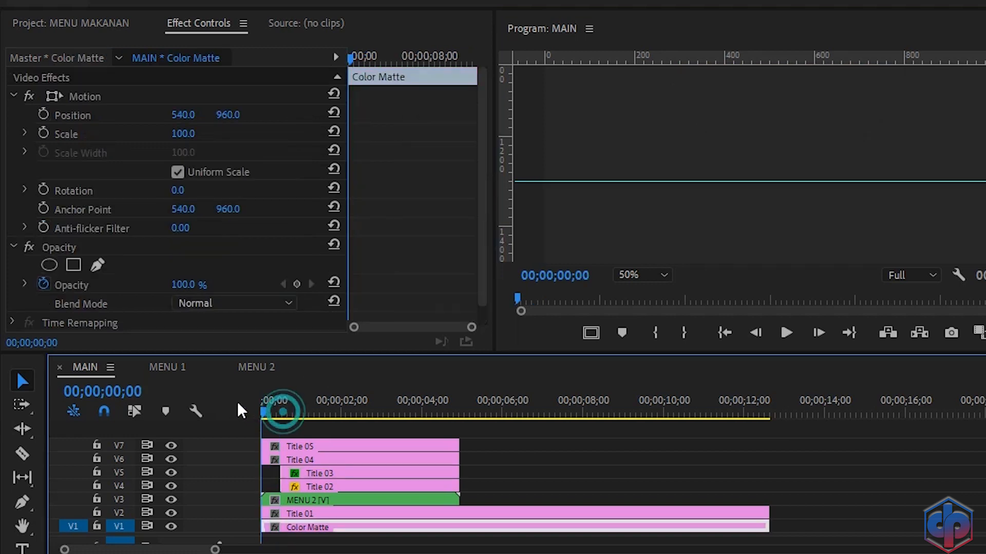
key(space)
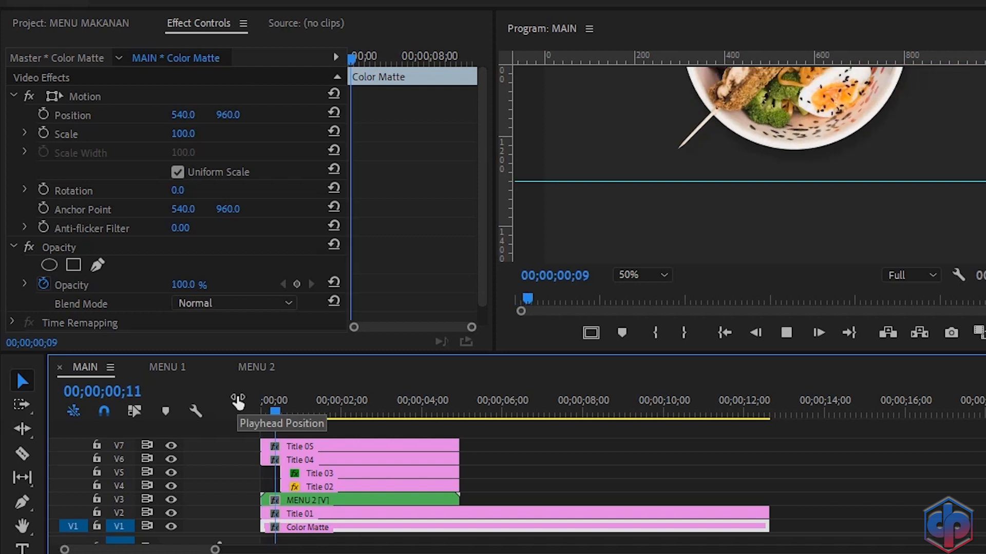
click(637, 276)
click(649, 291)
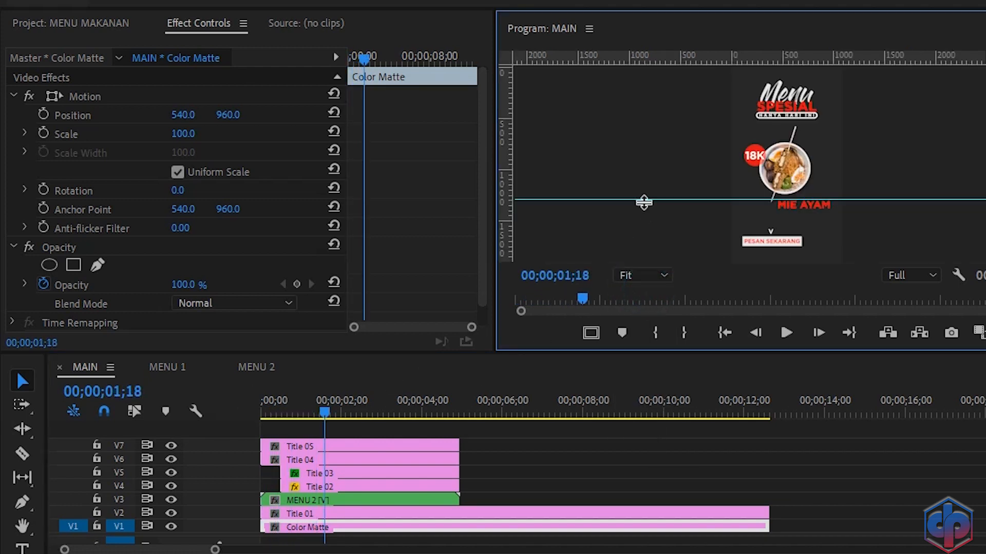
drag(645, 199, 657, 280)
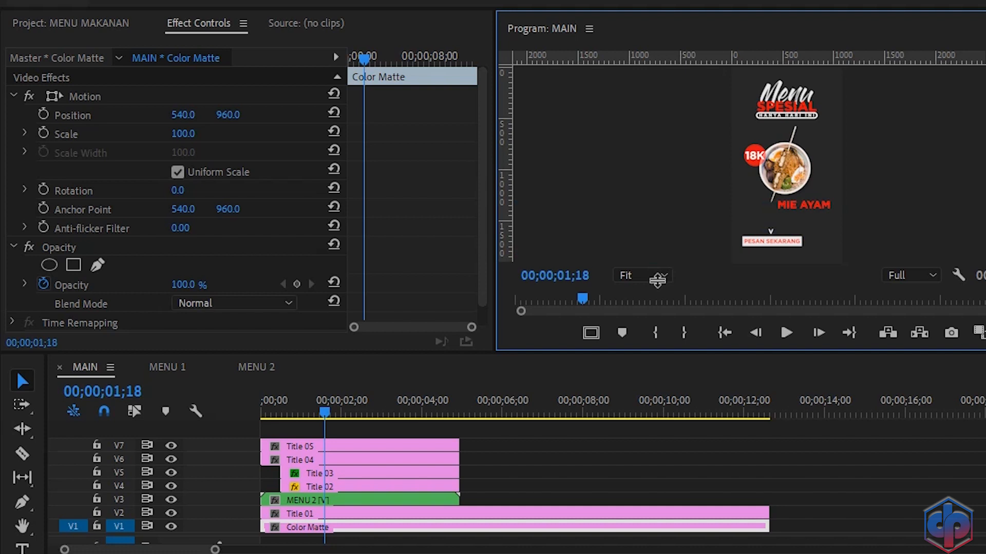
- Replay the MAIN sequence from the beginning to check the dish, badge and MIE AYAM animations together
click(324, 411)
key(Home)
key(space)
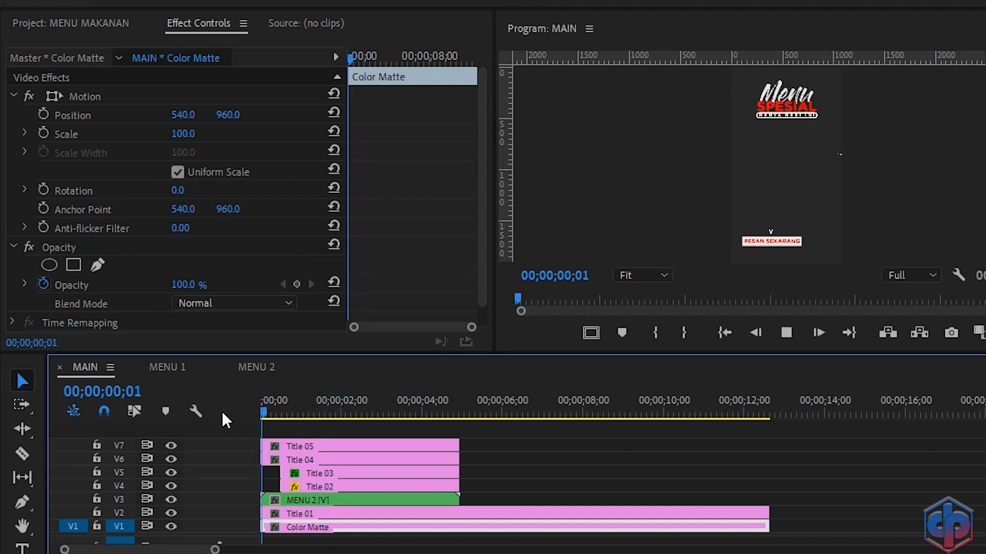
key(space)
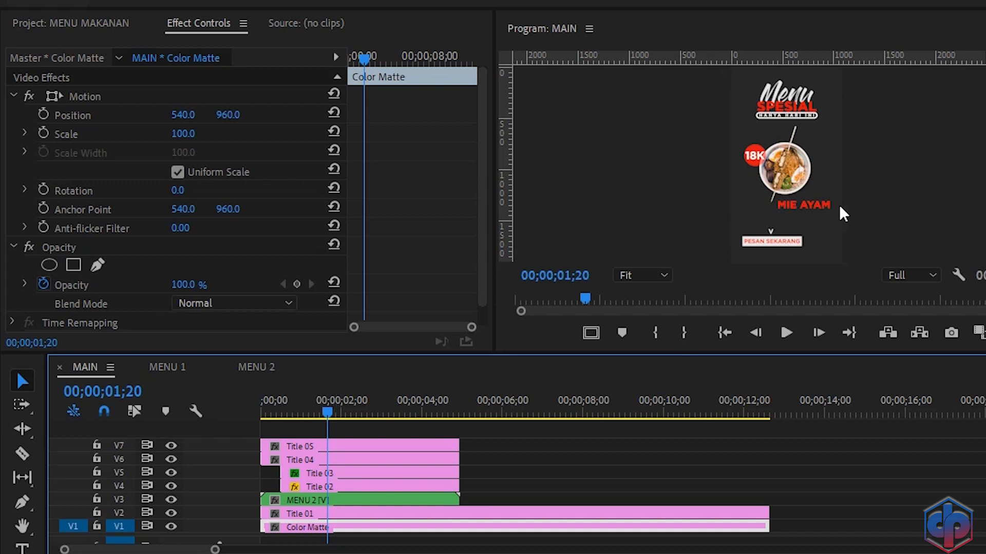
- Trim the starts of Title 04 and Title 05 to 00;00;00;29, at Title 03's last position keyframe
click(319, 474)
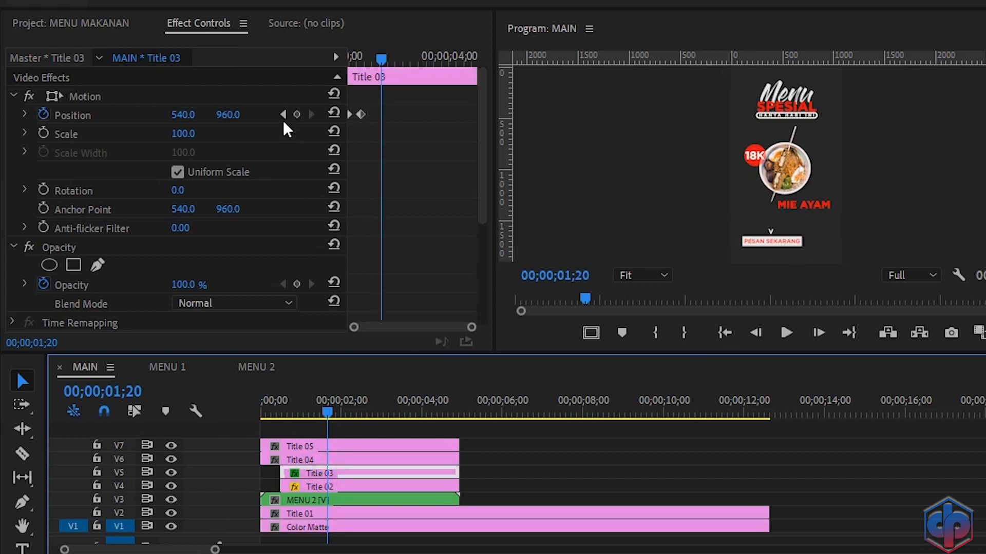
click(283, 114)
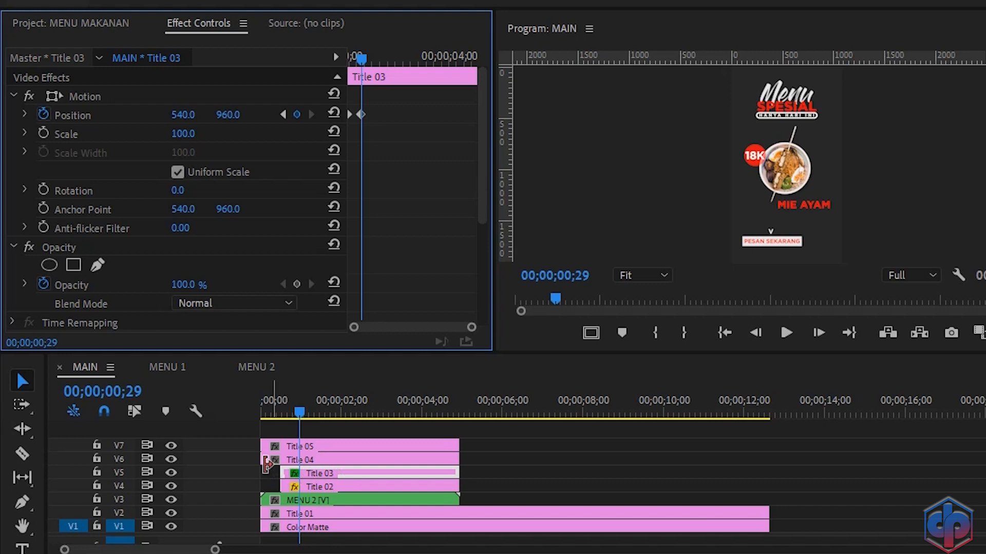
drag(267, 464, 304, 448)
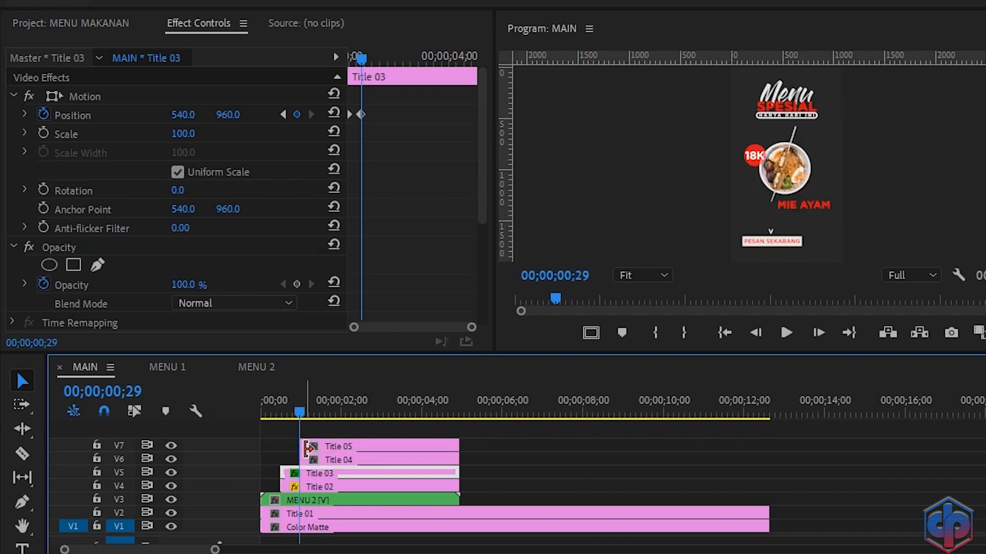
- Move Title 04's anchor point to the center of the PESAN SEKARANG button at 394.0, 1700.0, working at 50% preview zoom
click(347, 459)
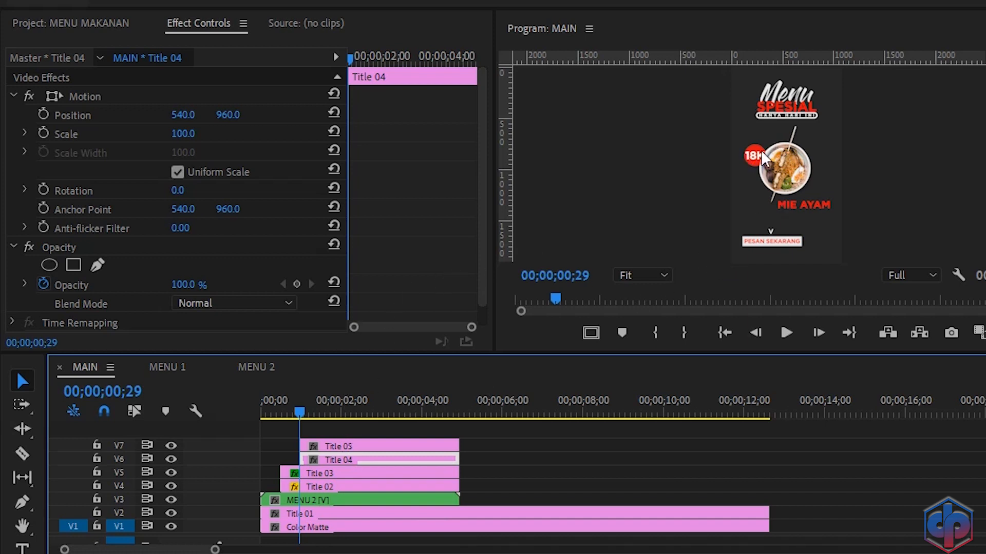
click(78, 211)
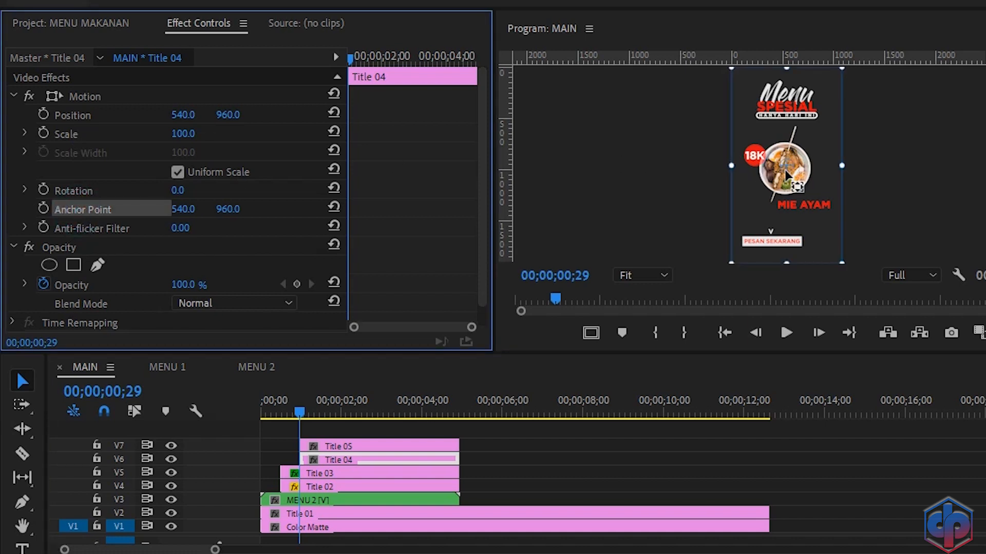
drag(785, 171, 776, 249)
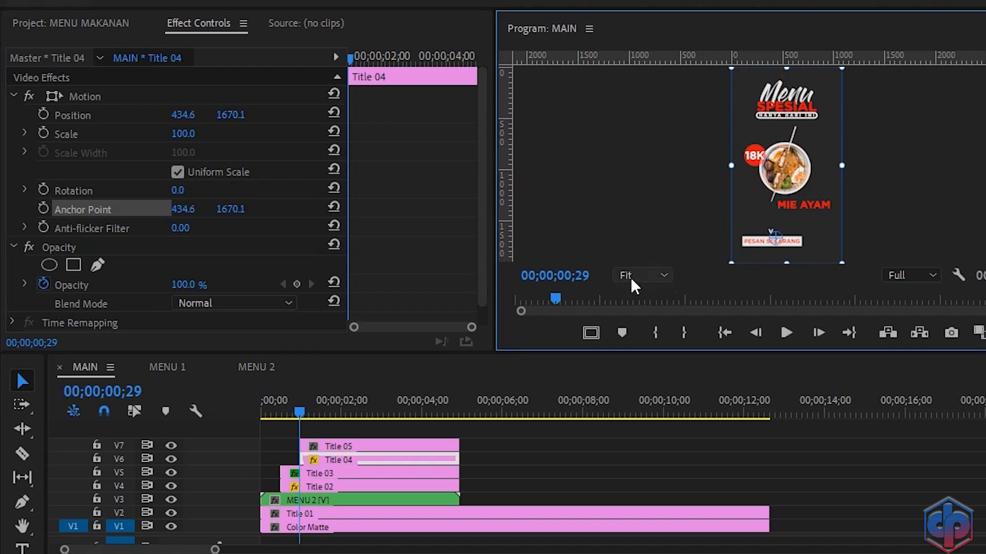
click(638, 274)
click(635, 354)
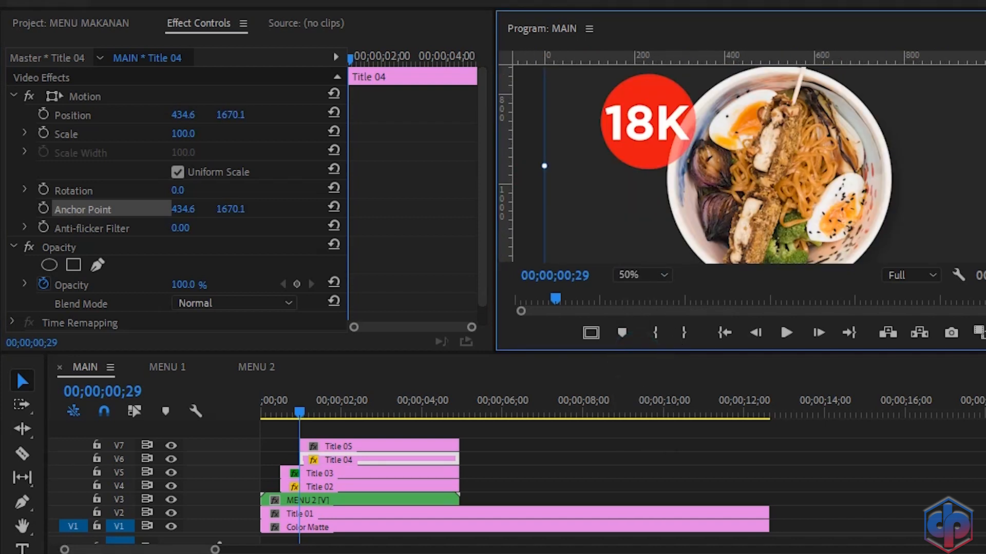
scroll(739, 165, down, 10)
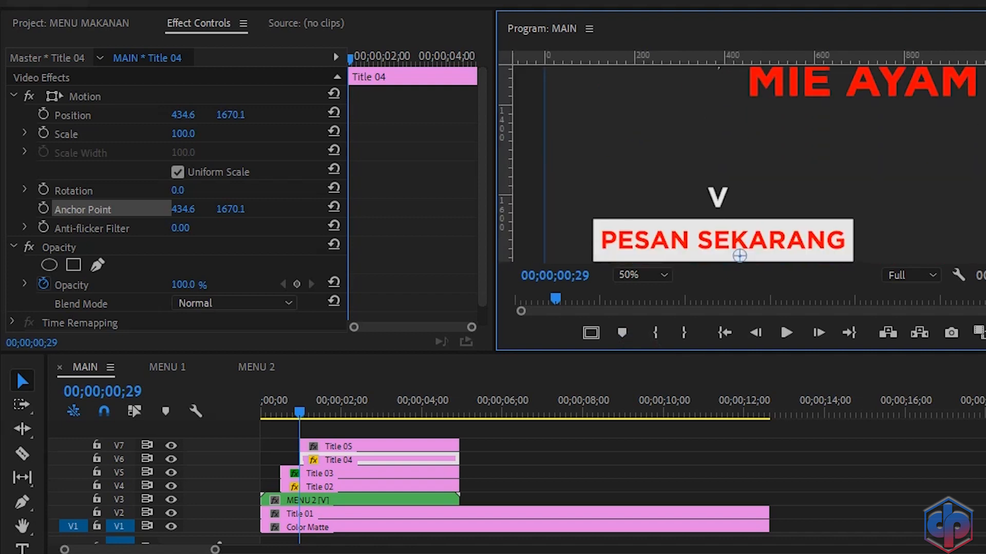
drag(739, 197, 721, 211)
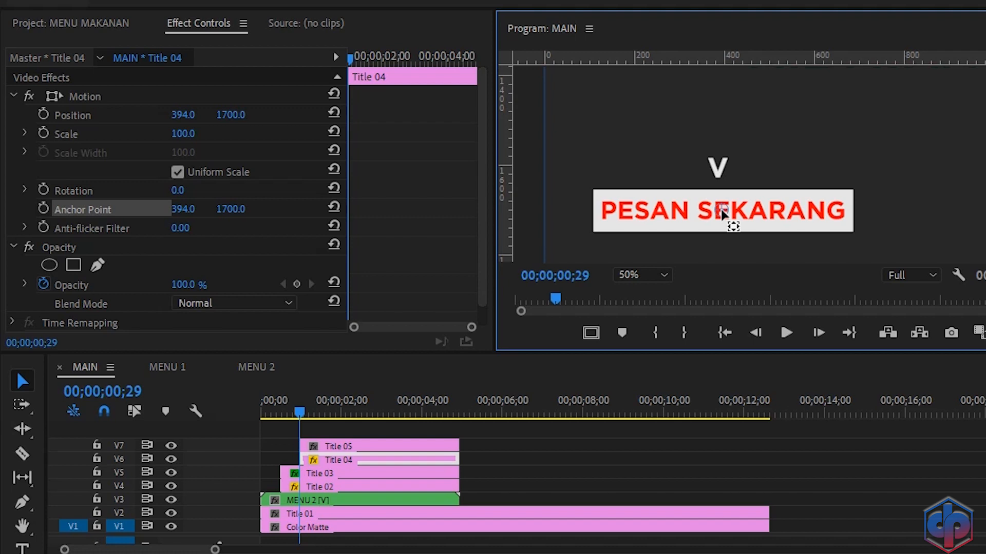
- Keyframe Title 04's scale at 105 on 00;00;01;09 and at 0 on the clip's start, 00;00;00;29
click(392, 219)
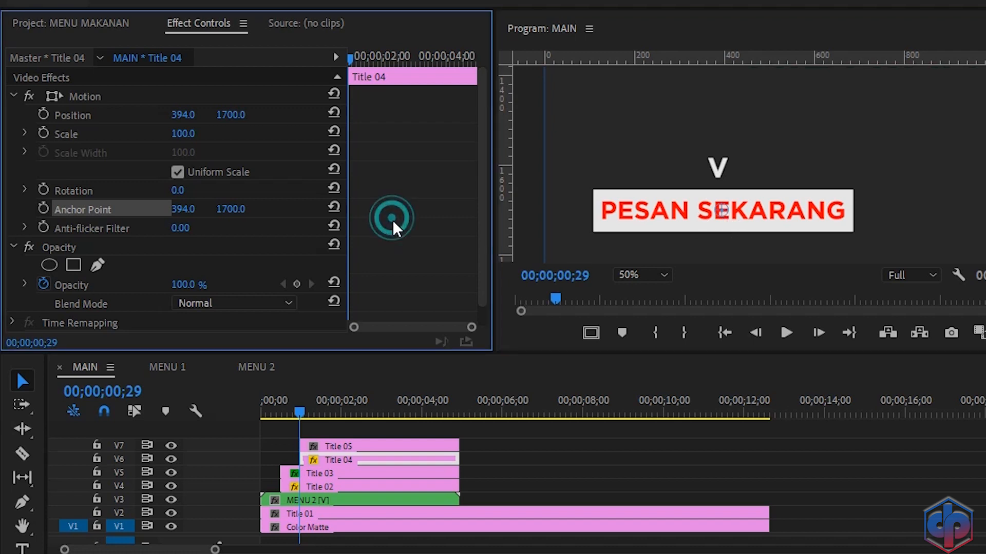
key(Right)
key(Right)
key(Right)
key(Right)
key(Right)
key(Right)
key(Right)
key(Right)
key(Right)
key(Right)
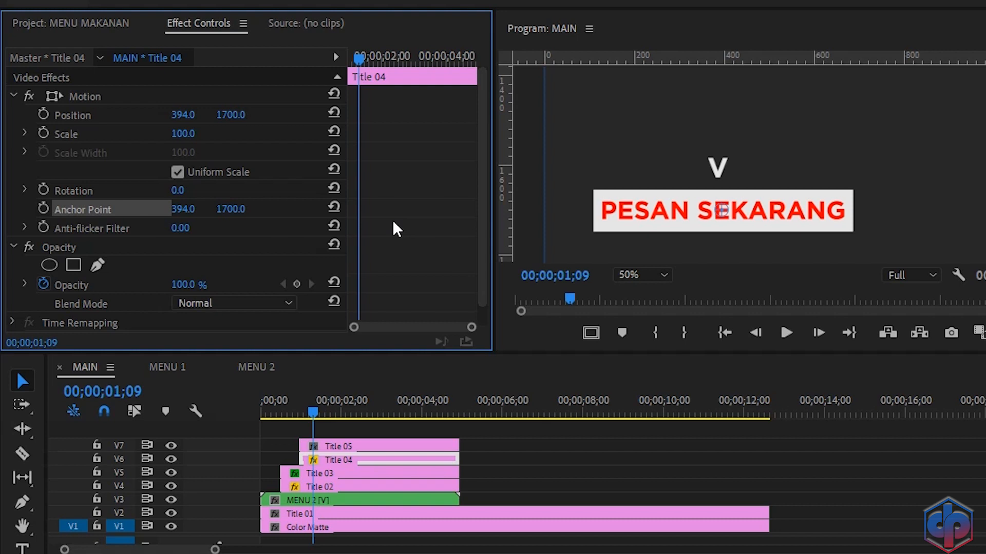
click(45, 134)
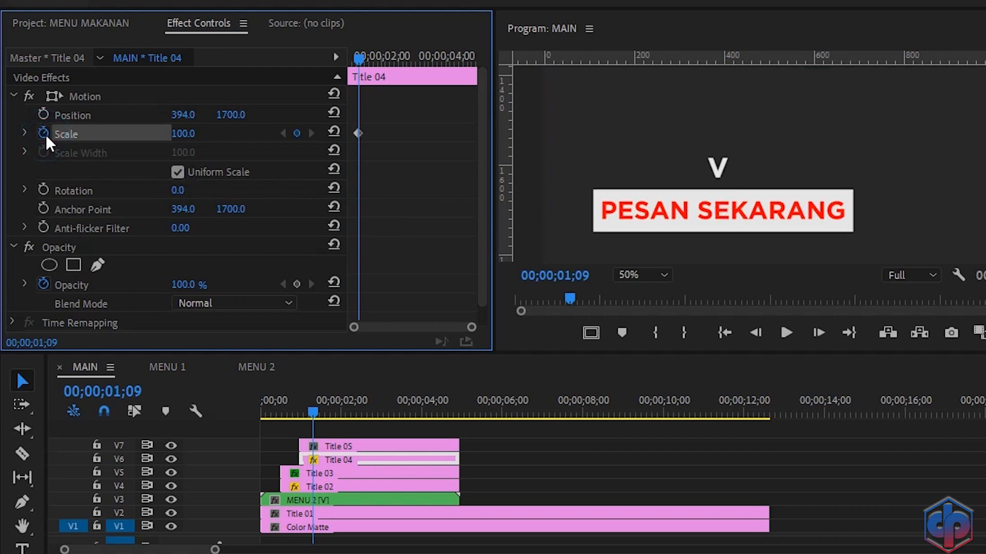
click(194, 133)
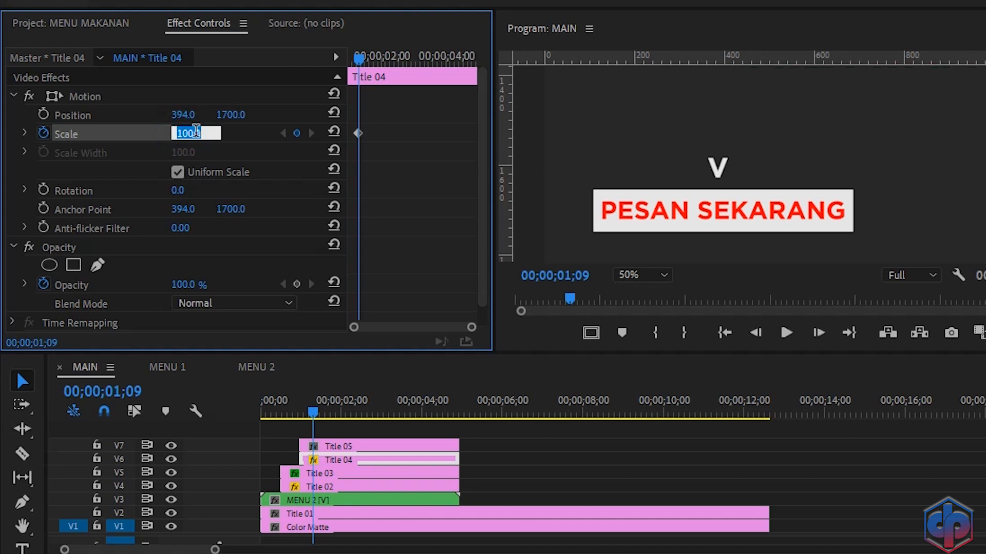
text(105)
key(Return)
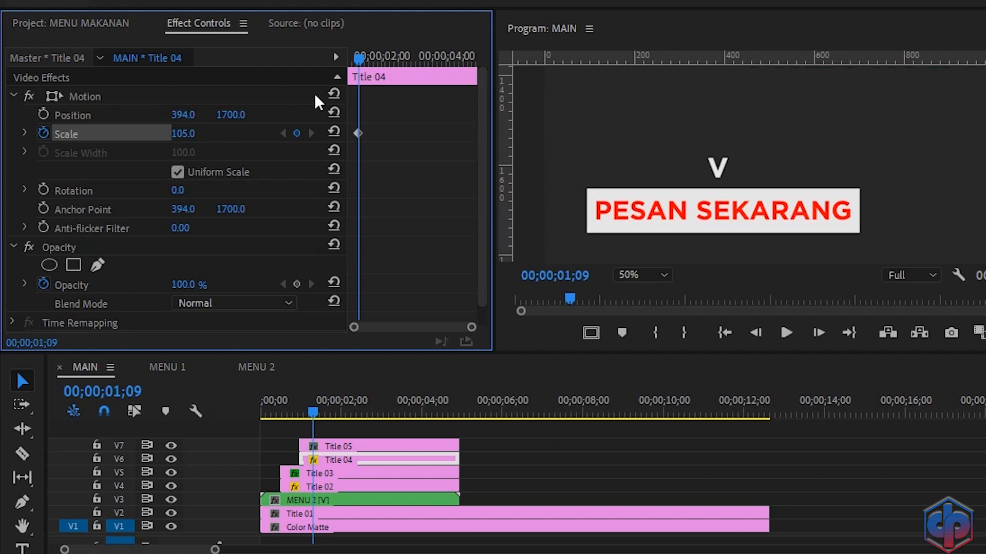
drag(356, 60, 311, 60)
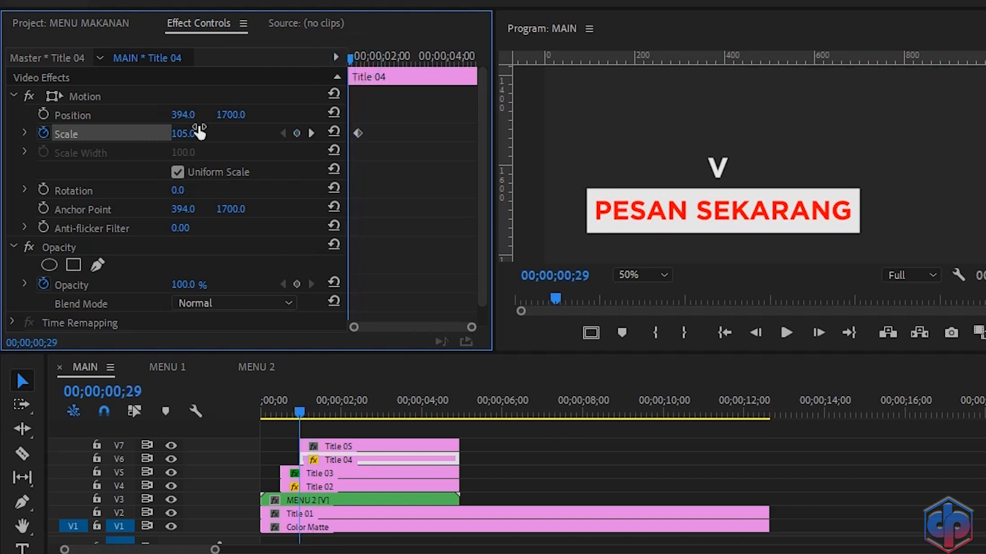
drag(195, 133, 139, 133)
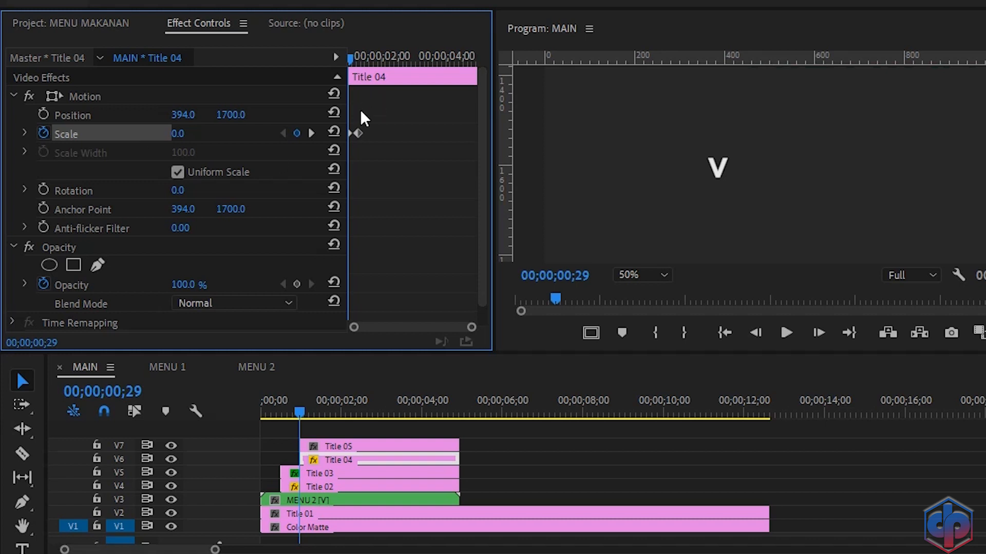
- Add bounce scale keyframes to Title 04: 98 at 00;00;01;11 and 100 at 00;00;01;13
click(311, 133)
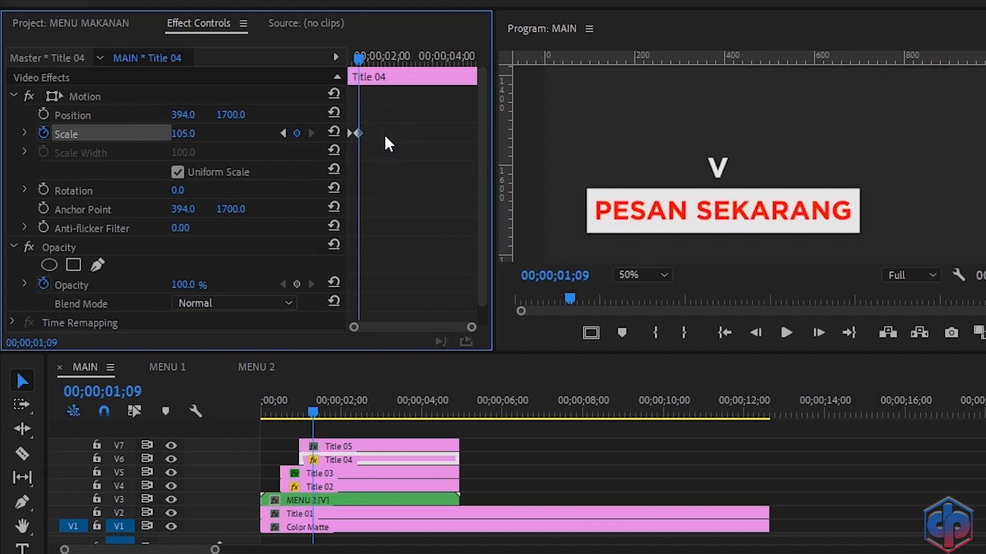
key(Right)
key(Right)
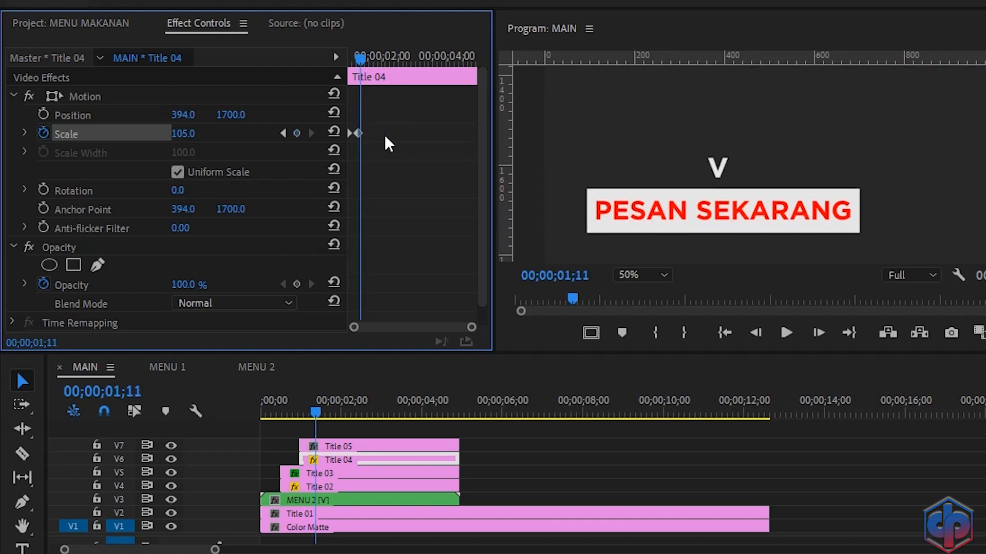
click(179, 138)
text(98)
key(Return)
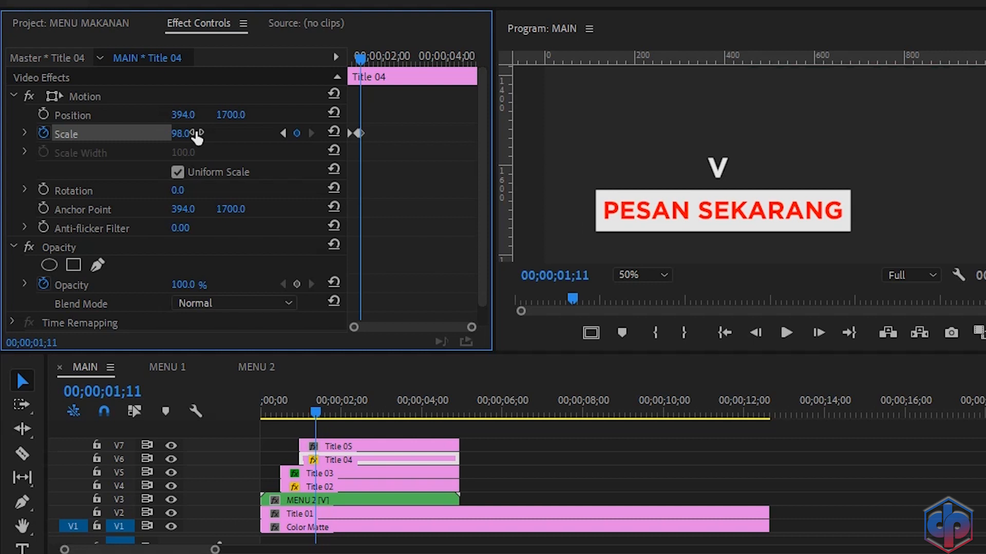
key(Right)
key(Right)
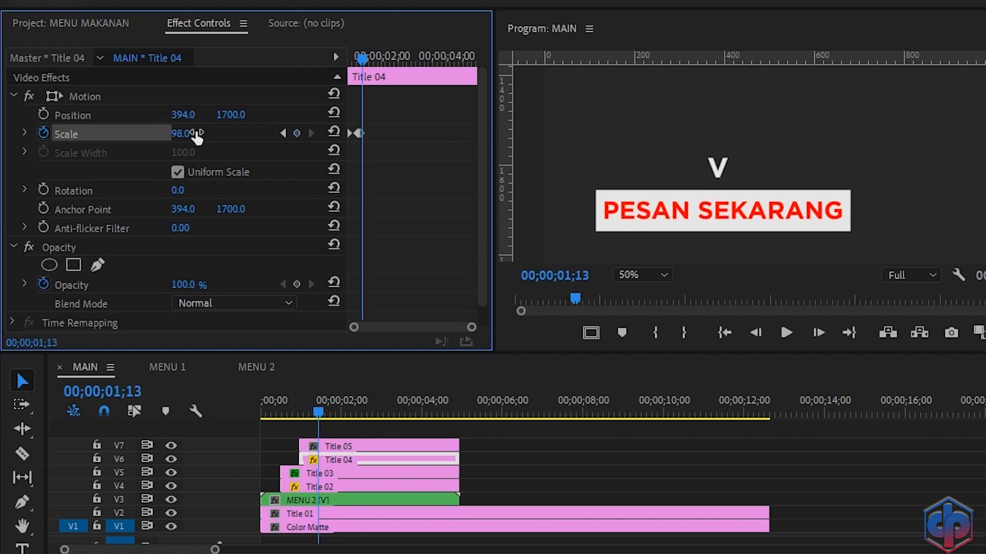
click(331, 132)
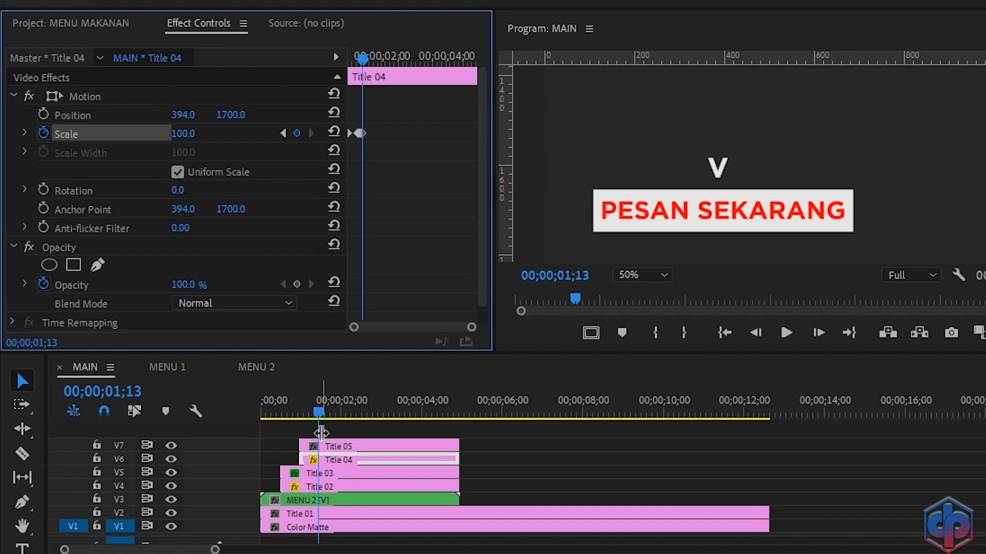
- Play the MAIN sequence from the beginning, twice, to check the PESAN SEKARANG button's pop-in animation
drag(316, 415, 217, 416)
key(space)
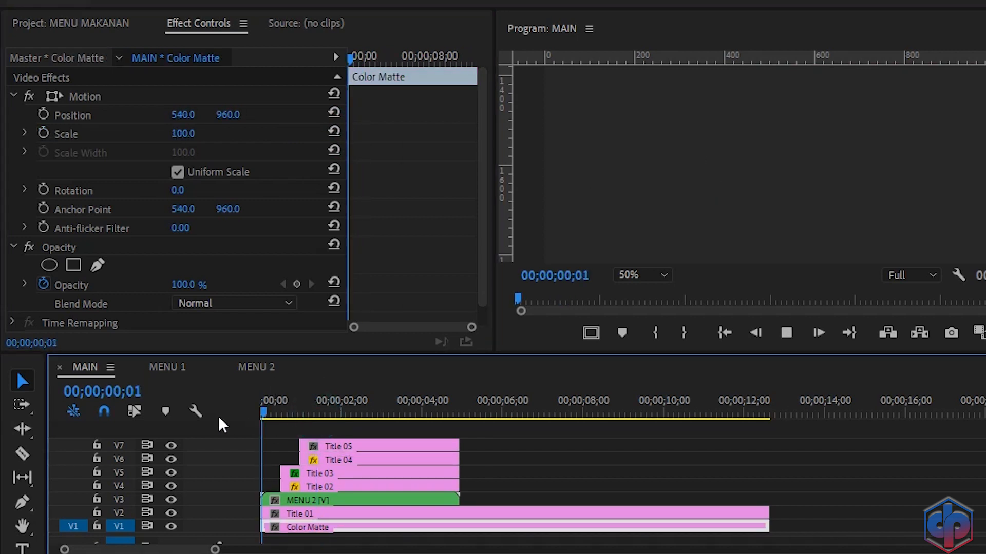
click(344, 416)
drag(344, 418, 214, 412)
key(space)
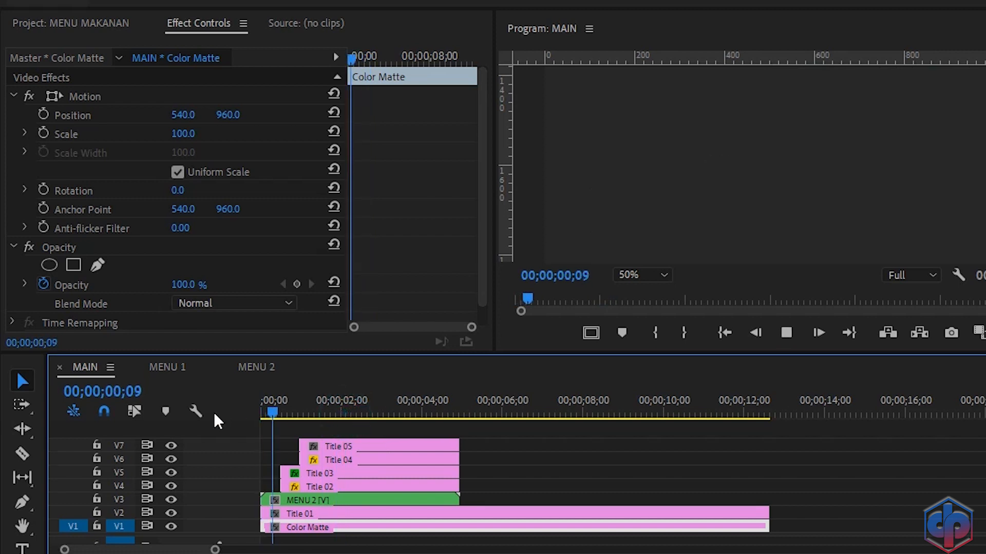
key(space)
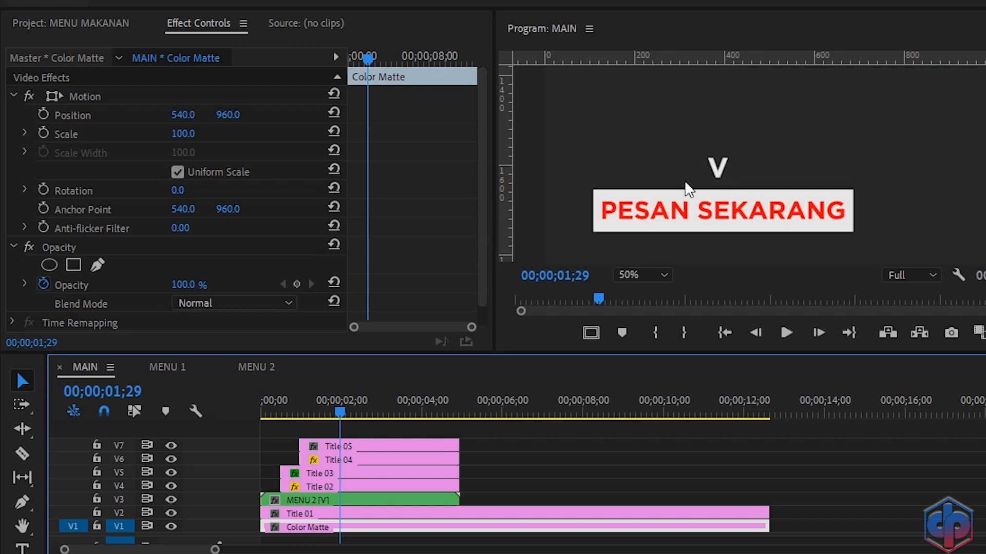
- Trim the start of Title 05 to 00;00;01;13, at Title 04's last scale keyframe
click(362, 459)
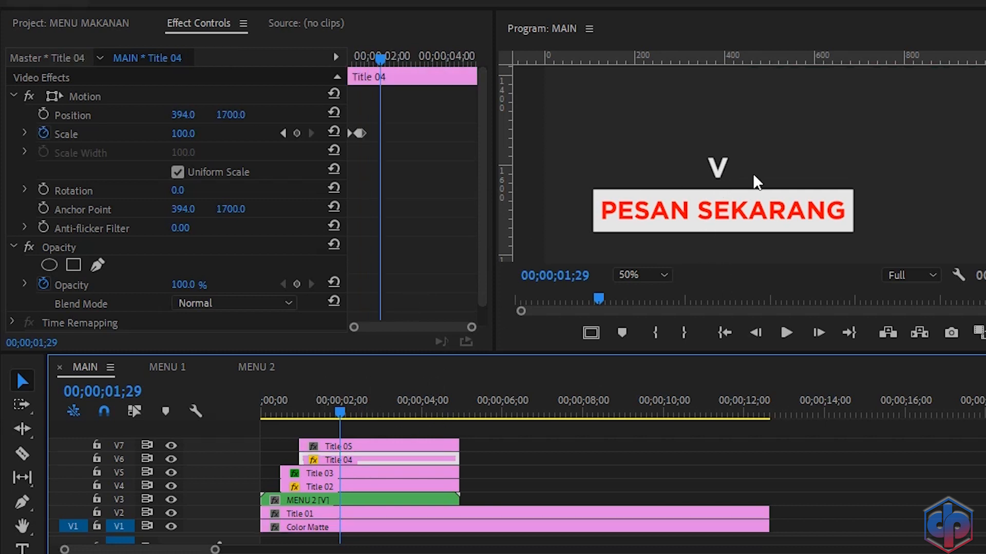
click(283, 134)
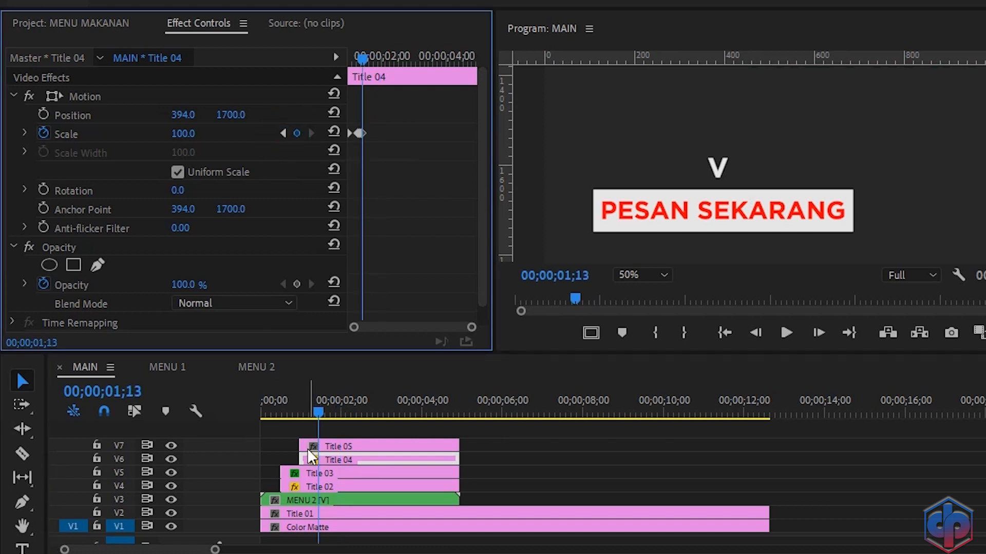
drag(306, 443, 323, 443)
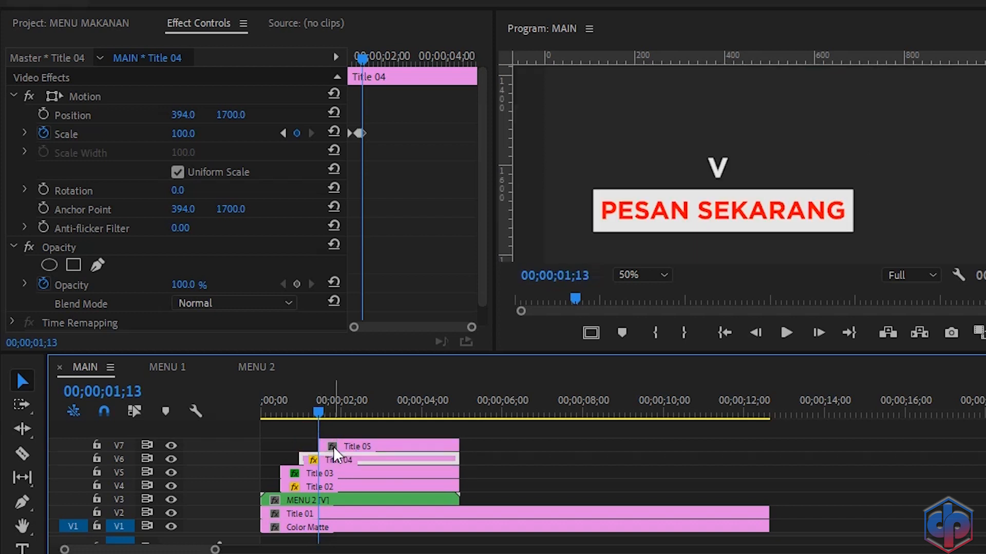
- Keyframe Title 05's position at 540, 960 on 00;00;01;28 and at 540, 828 on the clip's start, 00;00;01;13
click(335, 448)
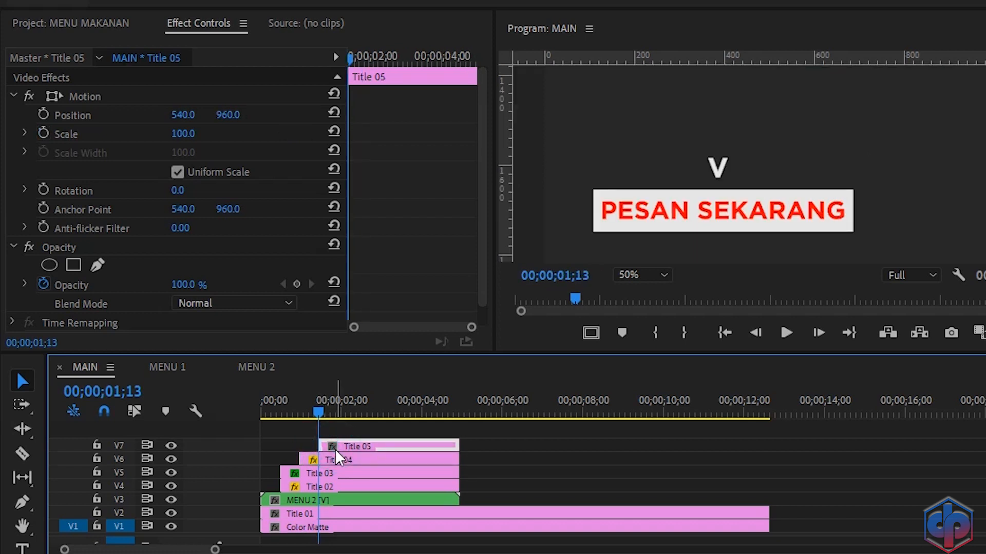
key(shift+Right)
key(shift+Right)
key(shift+Right)
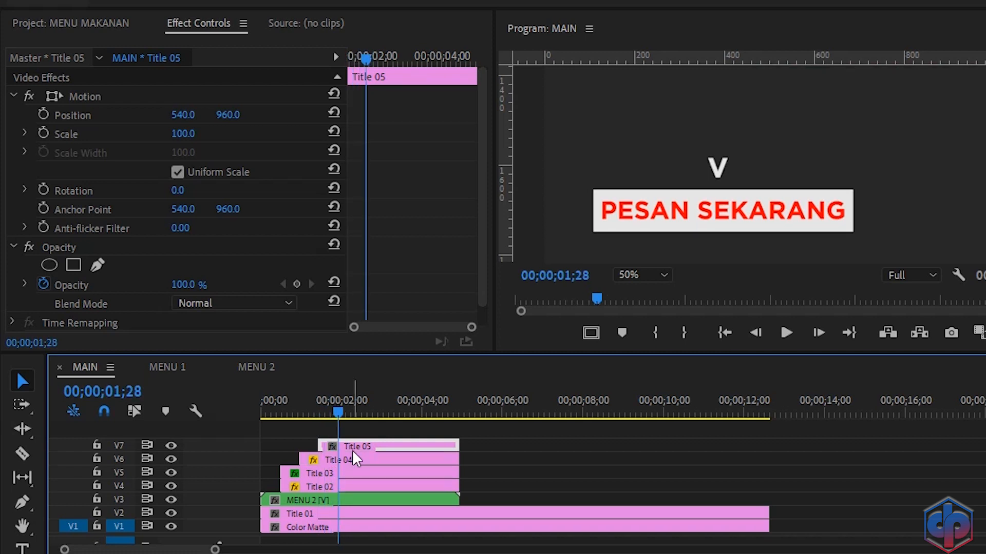
click(43, 114)
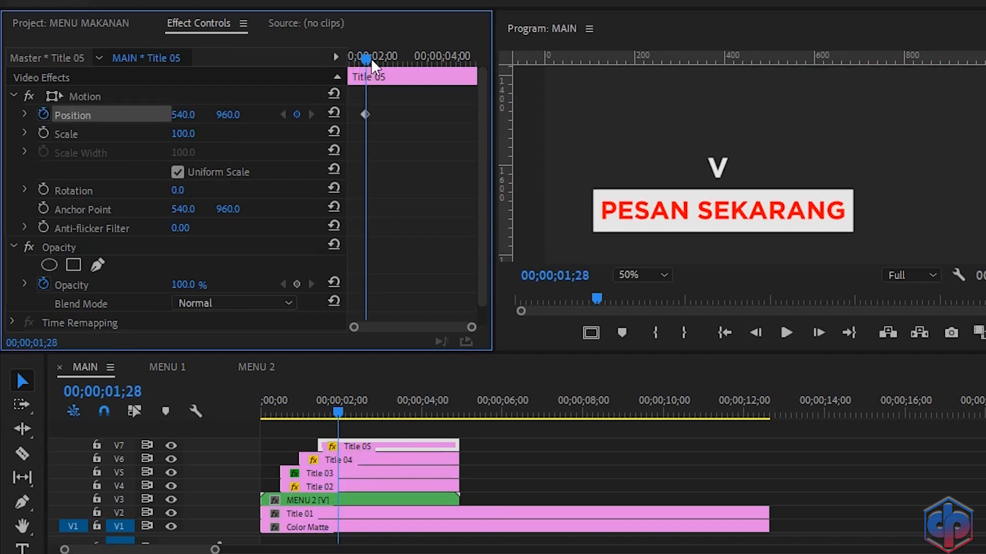
drag(368, 56, 332, 64)
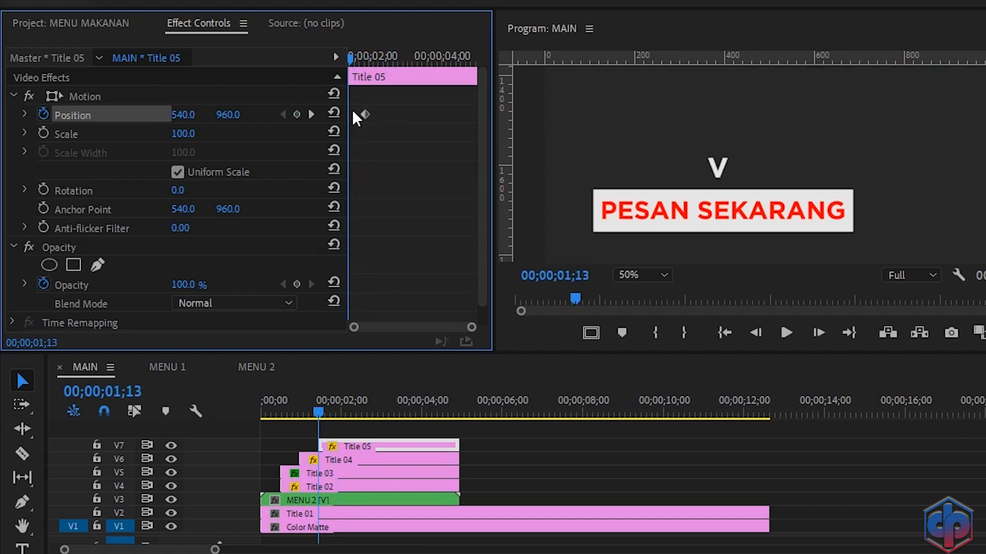
mouse_move(234, 118)
mouse_down()
mouse_move(173, 118)
mouse_move(237, 118)
mouse_up()
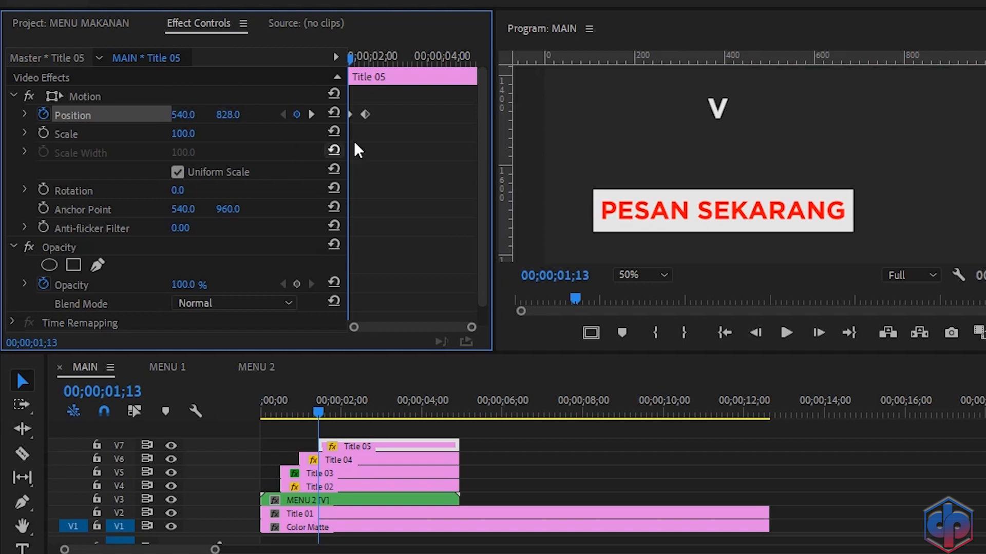
- Apply Ease In to Title 05's second position keyframe and Ease Out to its first one
right_click(364, 116)
mouse_move(420, 260)
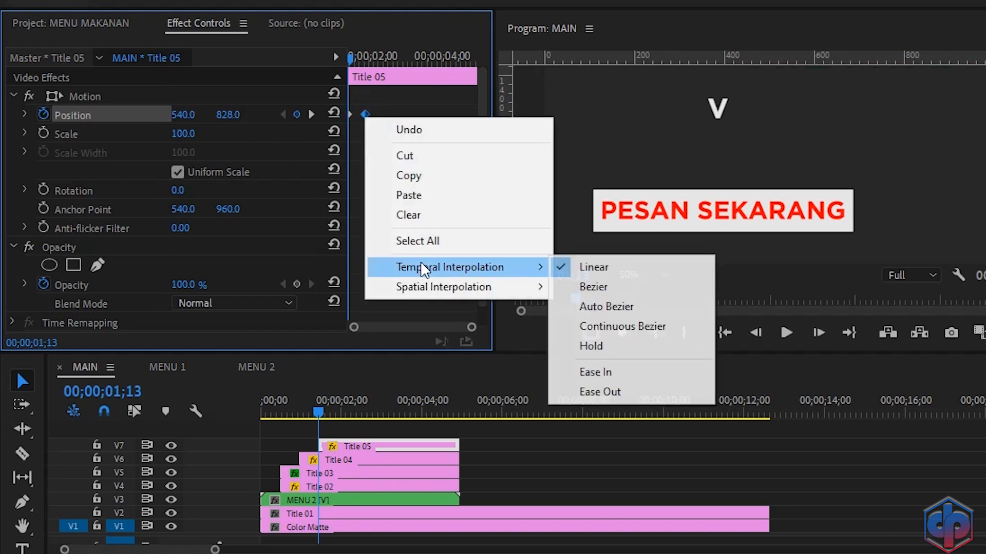
click(618, 380)
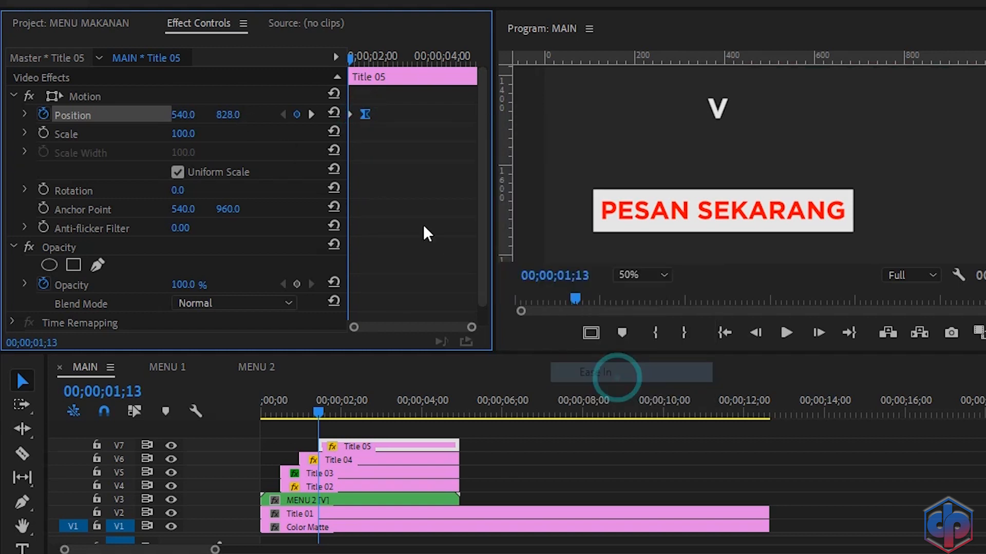
right_click(352, 118)
mouse_move(411, 267)
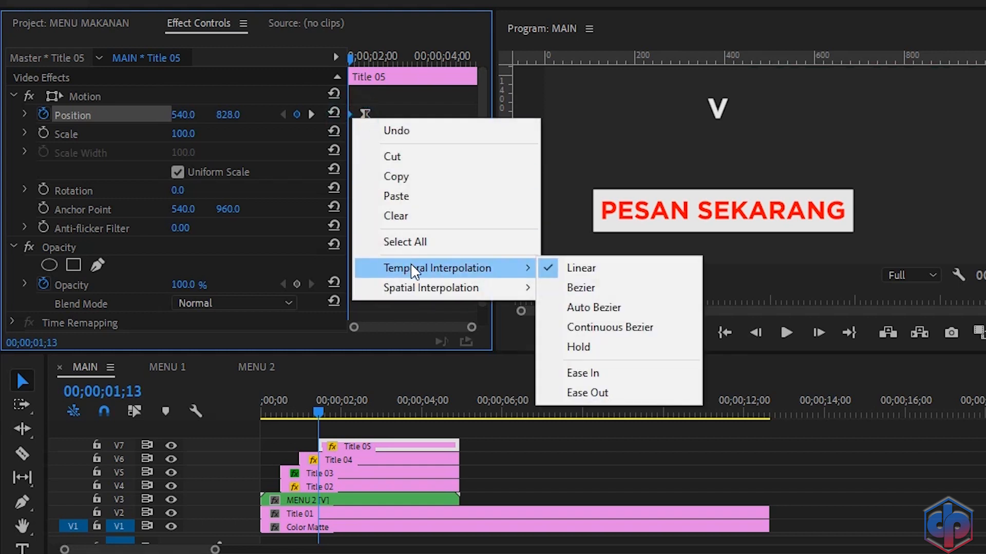
click(584, 395)
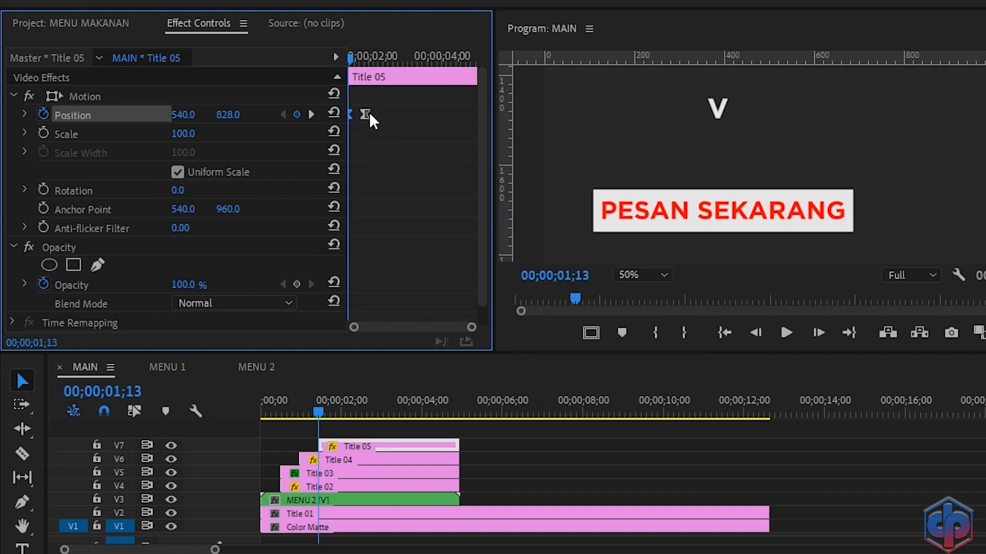
- Copy Title 05's two position keyframes and paste them at 00;00;02;13
click(311, 114)
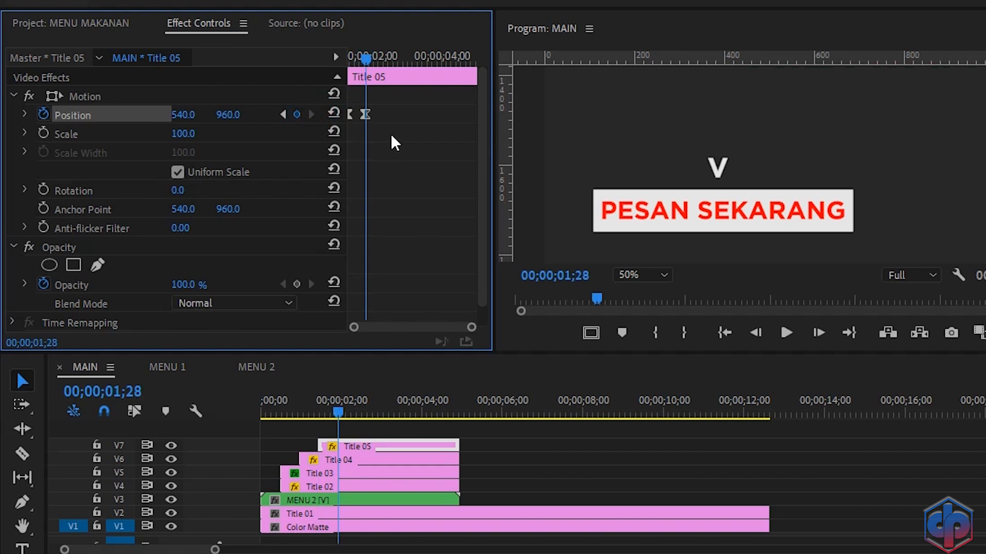
key(Right)
key(Right)
key(Right)
key(Right)
key(Right)
key(Right)
key(Right)
key(Right)
key(Right)
key(Right)
key(Right)
key(Right)
key(Right)
key(Right)
key(Right)
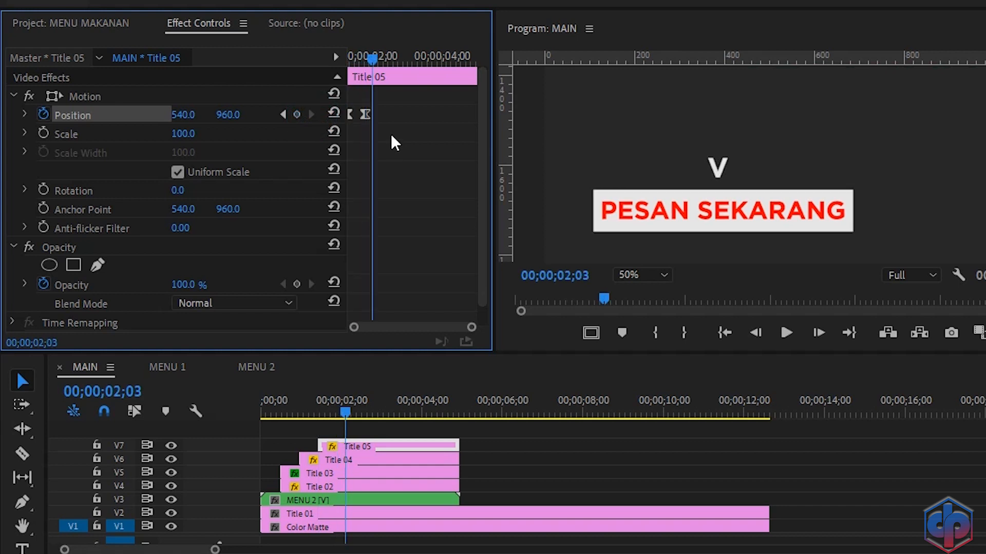
drag(395, 114, 341, 116)
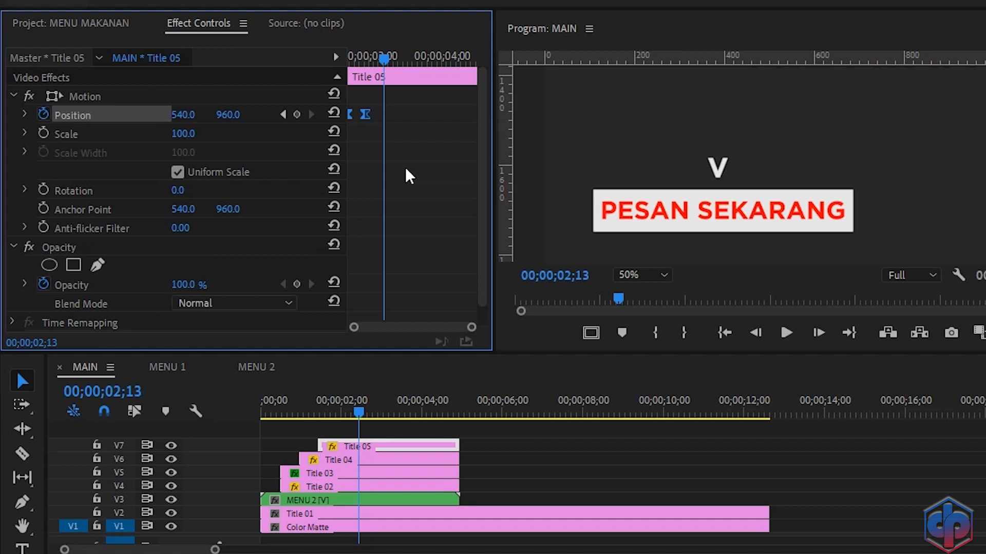
key(ctrl+v)
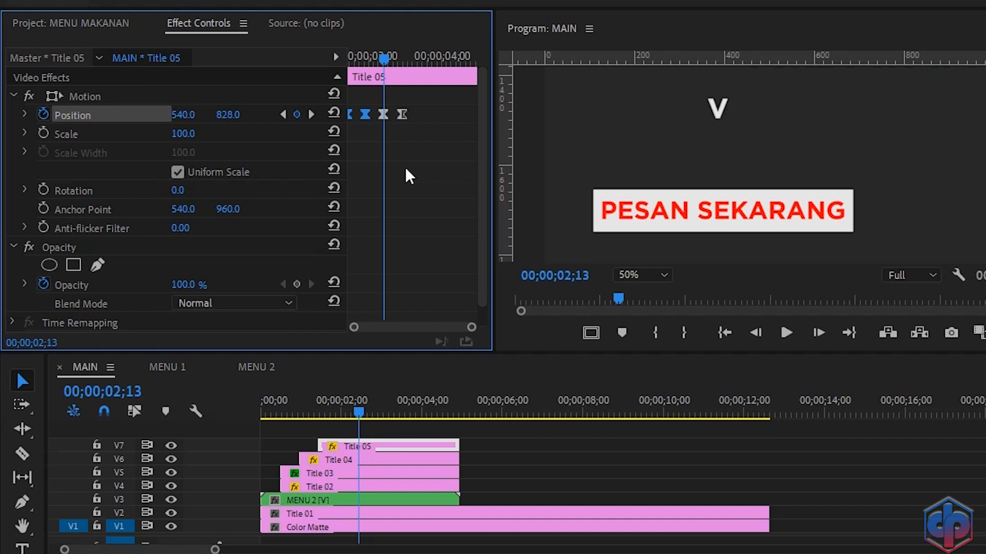
- Copy all four of Title 05's position keyframes and paste them at 00;00;03;13
click(315, 118)
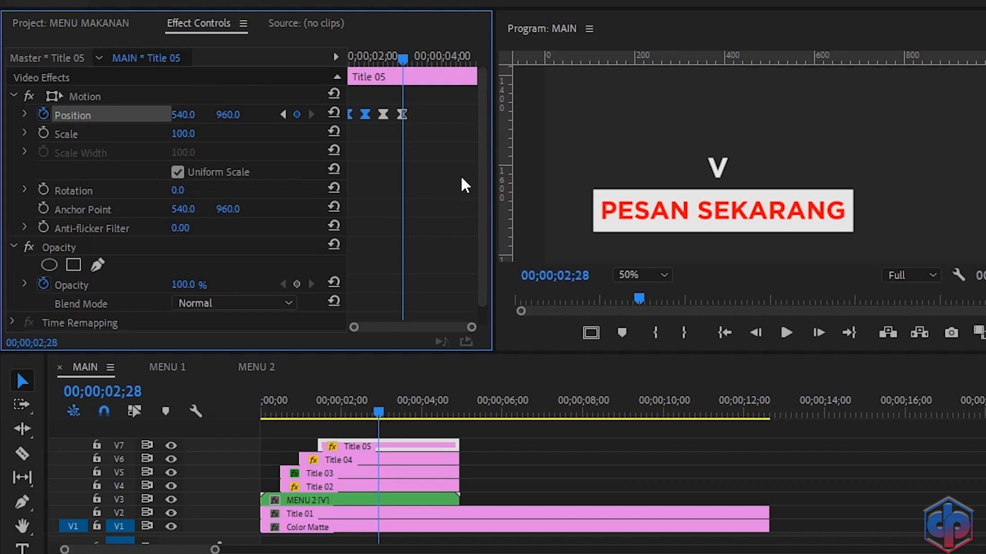
key(shift+Right)
key(shift+Right)
key(shift+Right)
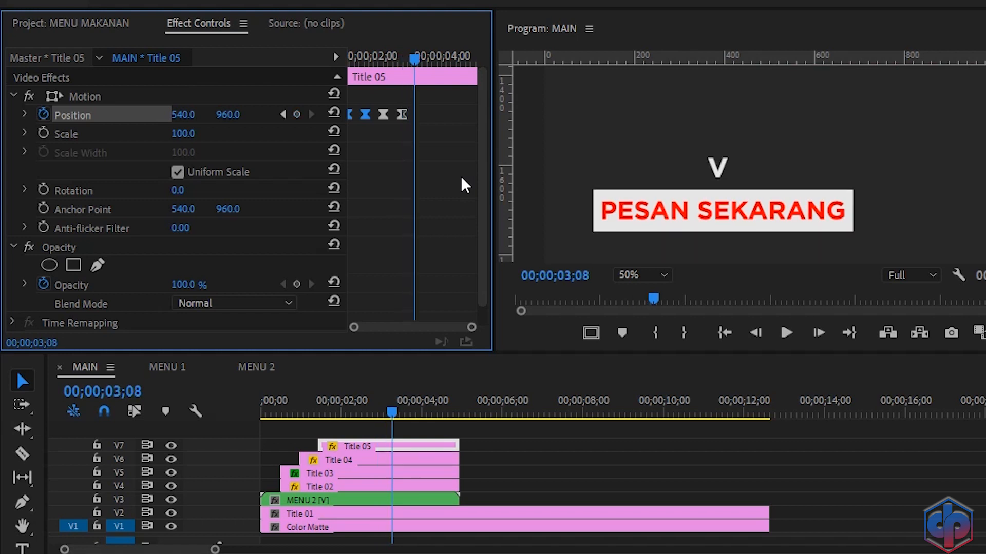
drag(437, 117, 342, 121)
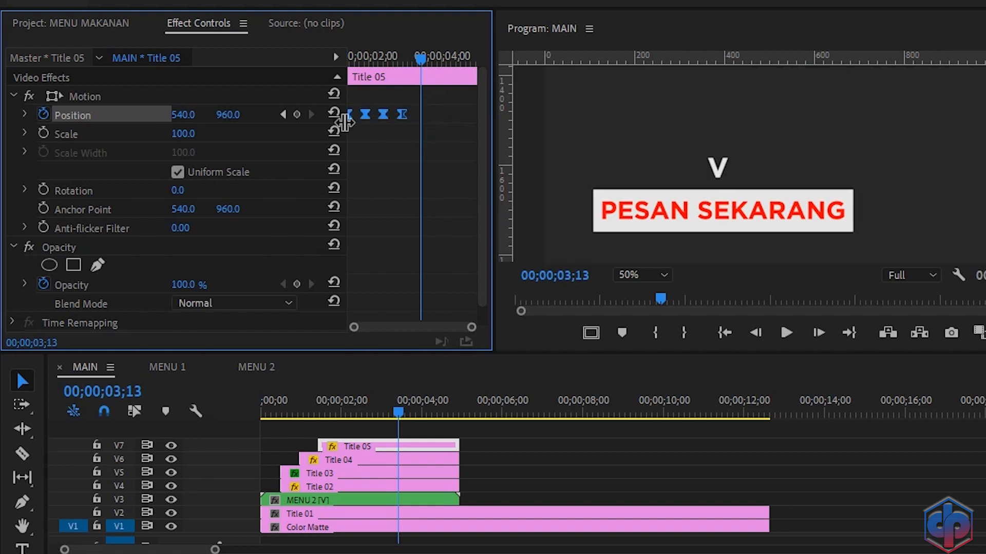
key(ctrl+c)
key(ctrl+v)
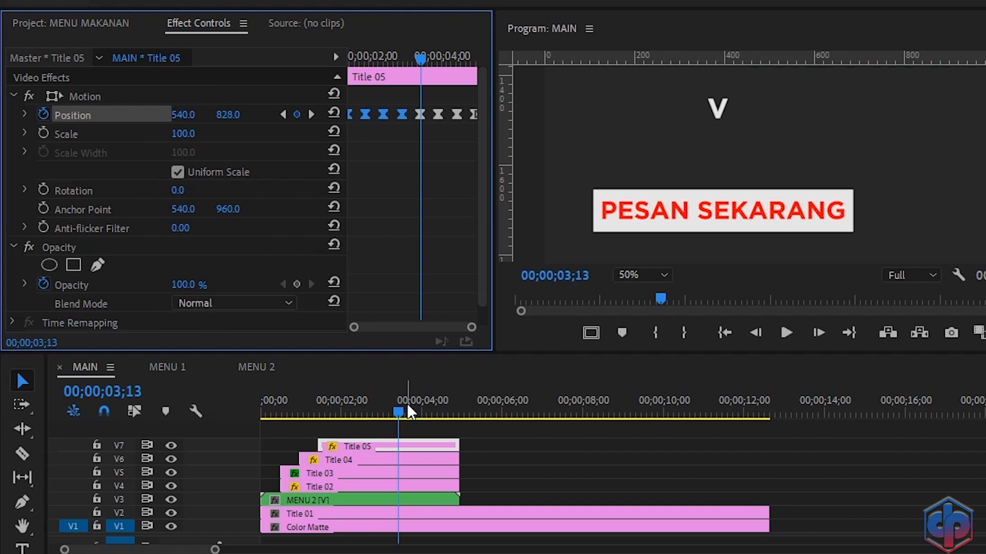
- Fit the whole frame in the program view and play the MAIN sequence from the beginning, twice, to check the bobbing V
click(630, 276)
click(639, 293)
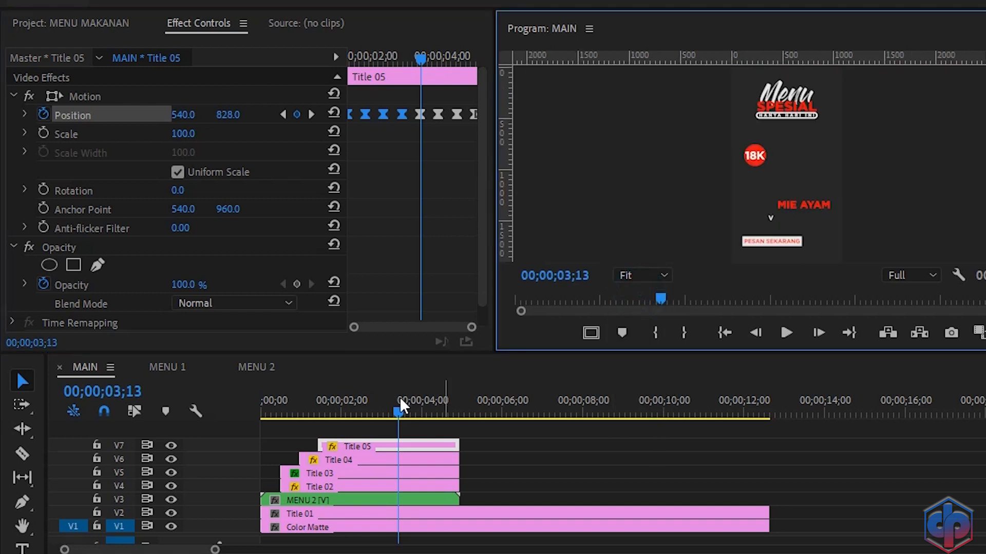
click(396, 410)
key(Home)
key(space)
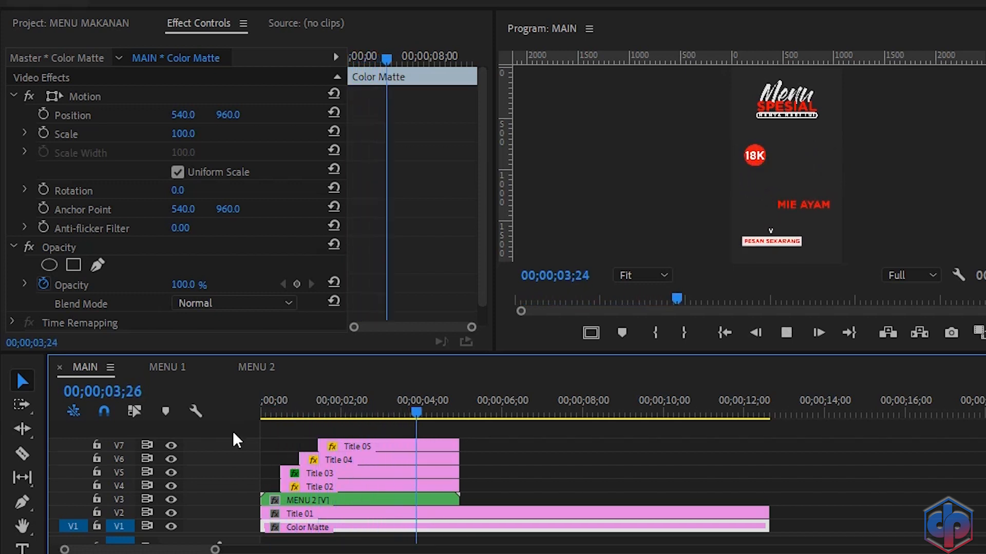
key(space)
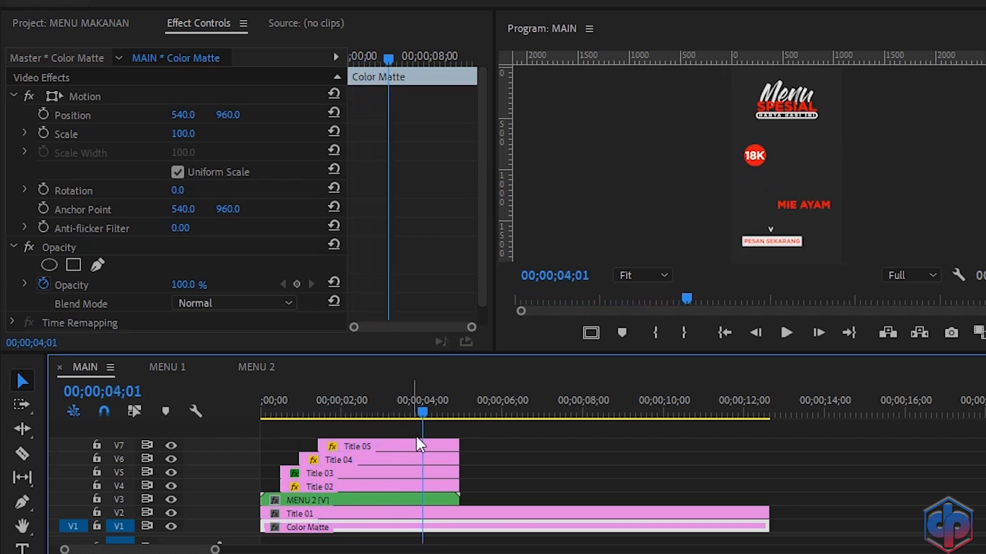
click(425, 410)
key(Home)
key(space)
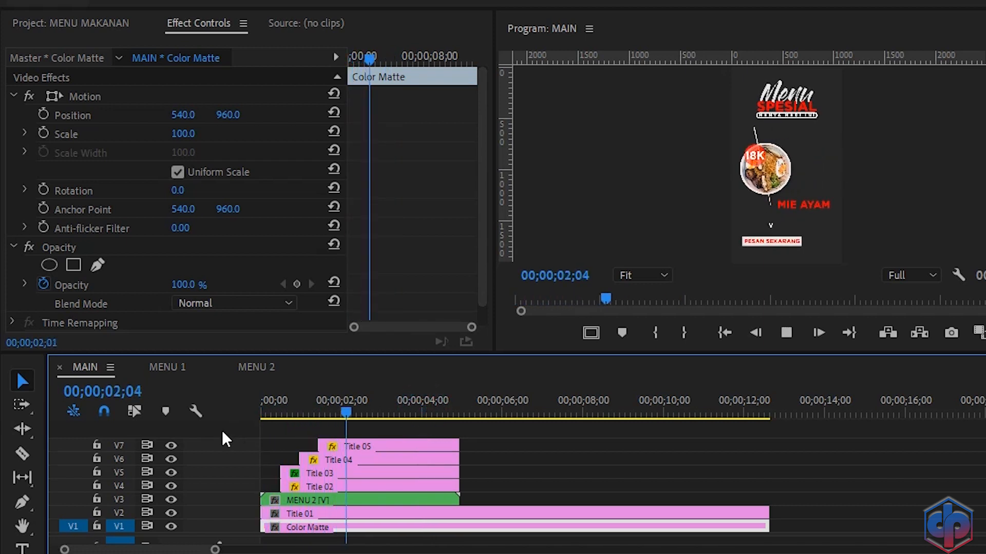
click(390, 413)
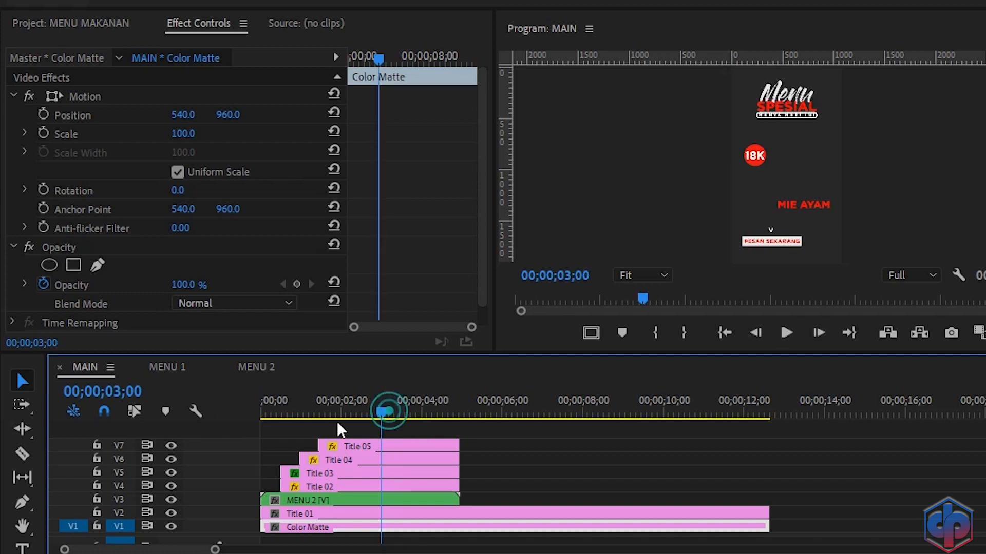
key(Home)
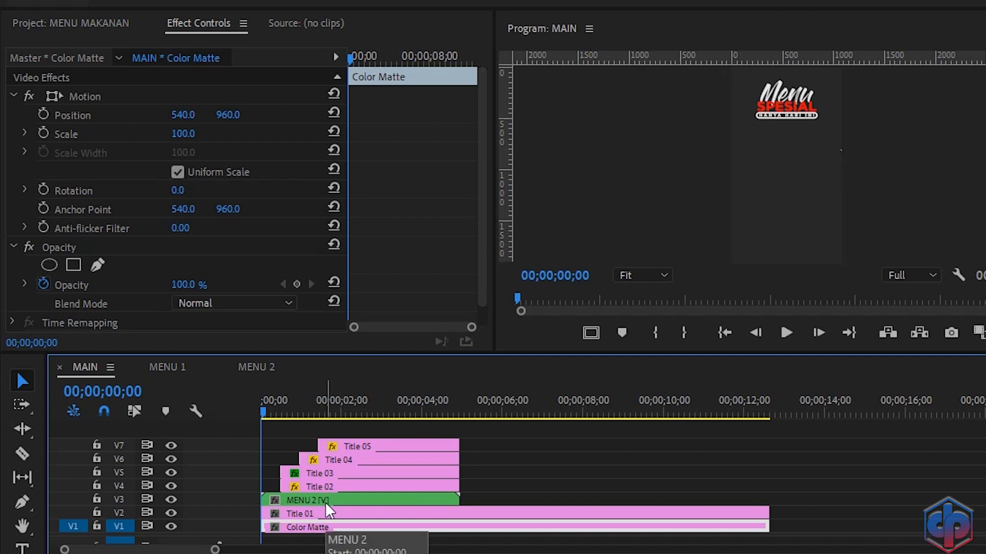
- Step back through the position keyframes of Mie Ayam Sate.png in the MENU 2 sequence, and return to the MAIN sequence
click(262, 367)
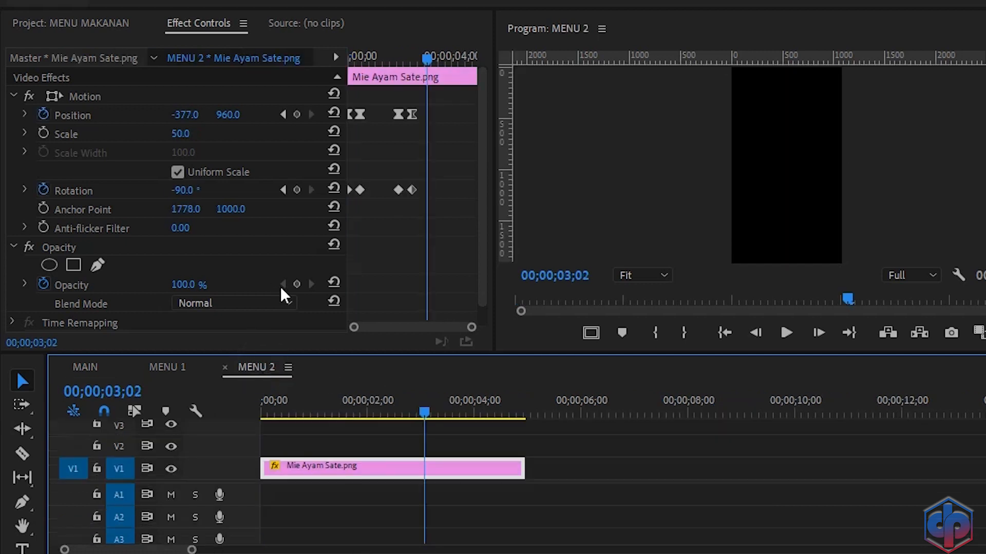
click(282, 114)
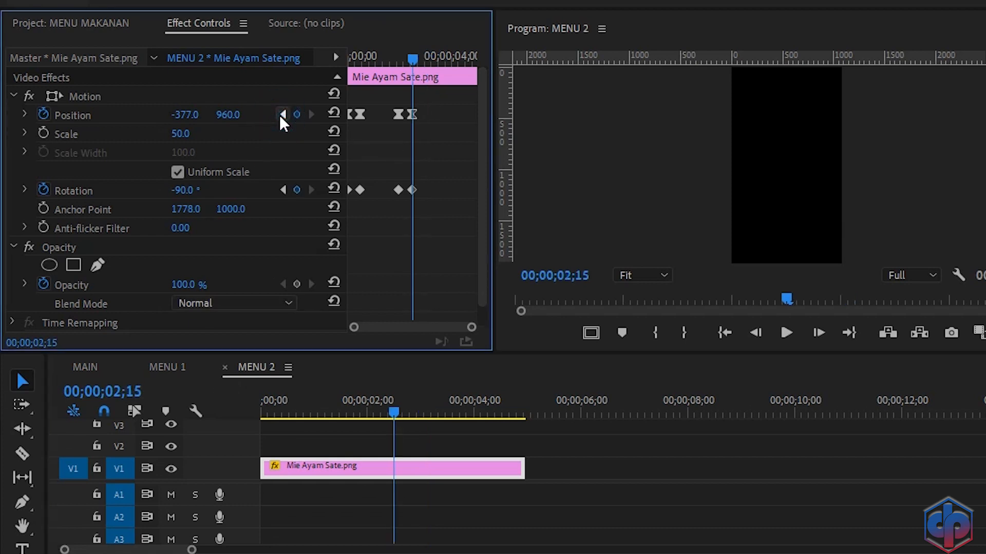
click(283, 114)
click(282, 113)
click(282, 114)
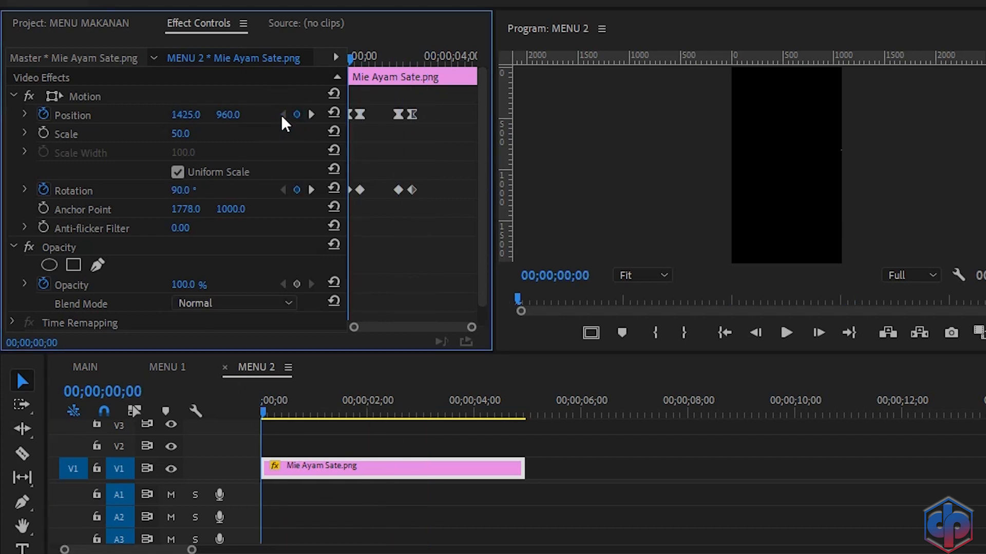
drag(180, 121, 194, 117)
click(88, 369)
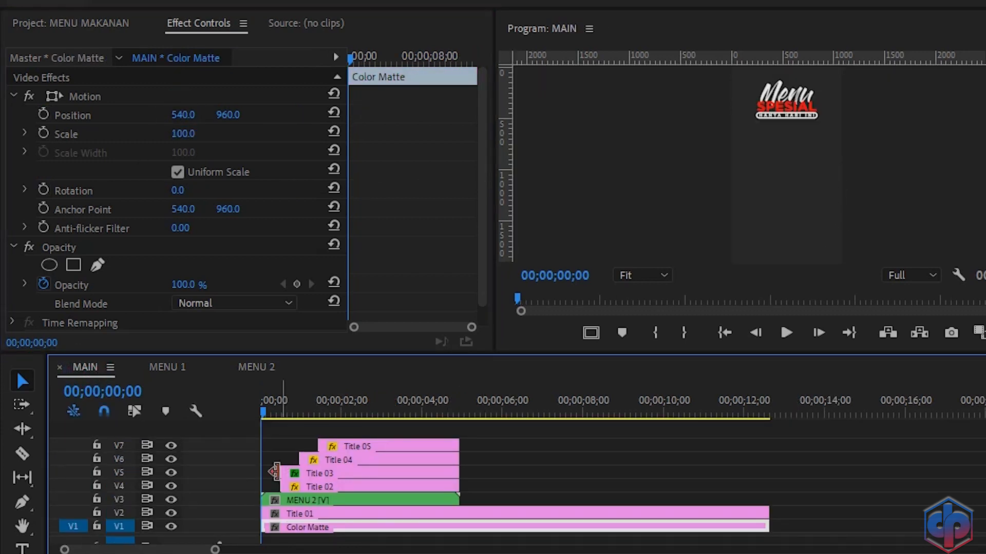
- Play the MAIN sequence and step frame by frame around 00;00;02;14 to examine when the noodle bowl leaves the picture
key(space)
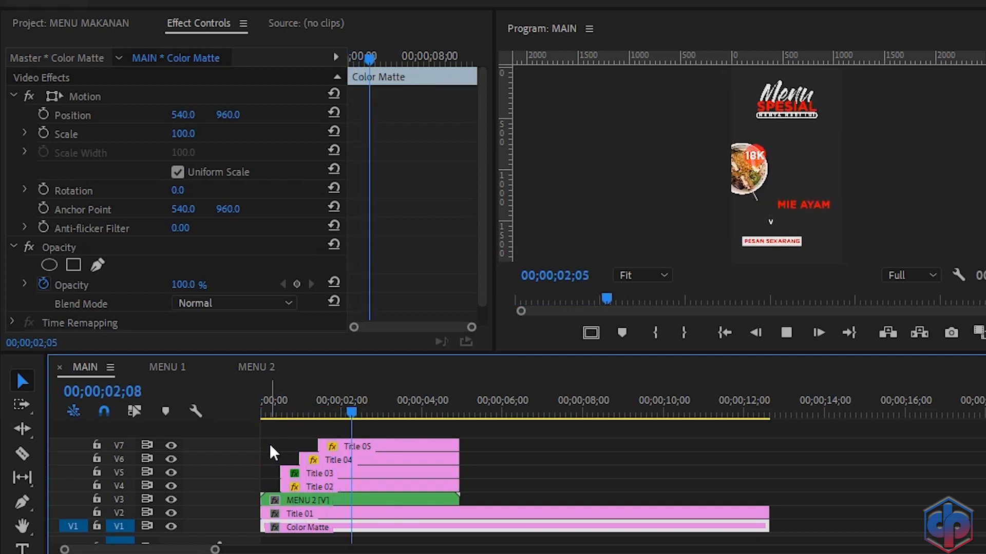
key(space)
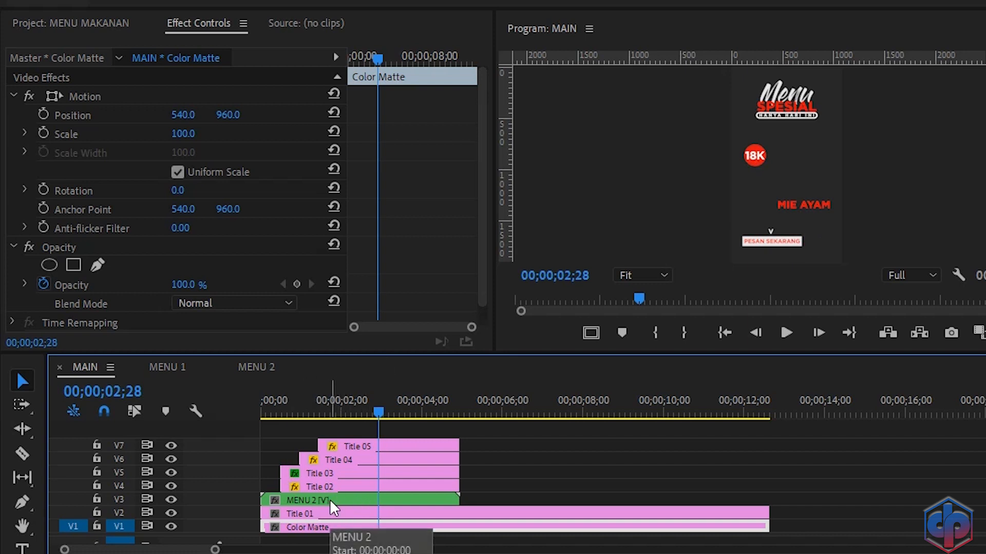
key(Right)
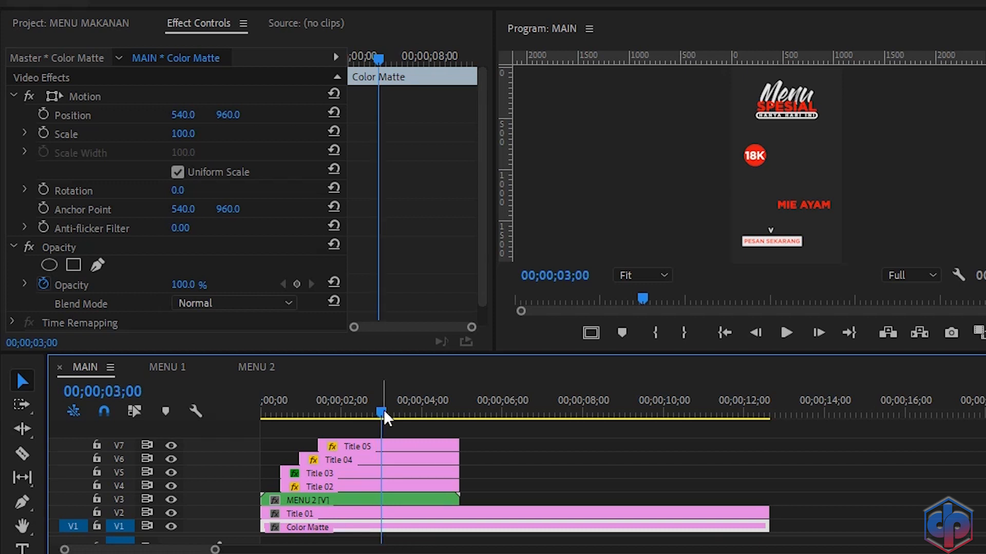
drag(384, 409, 370, 410)
key(Left)
key(Left)
key(Left)
key(Left)
key(Left)
key(Left)
key(Left)
key(Right)
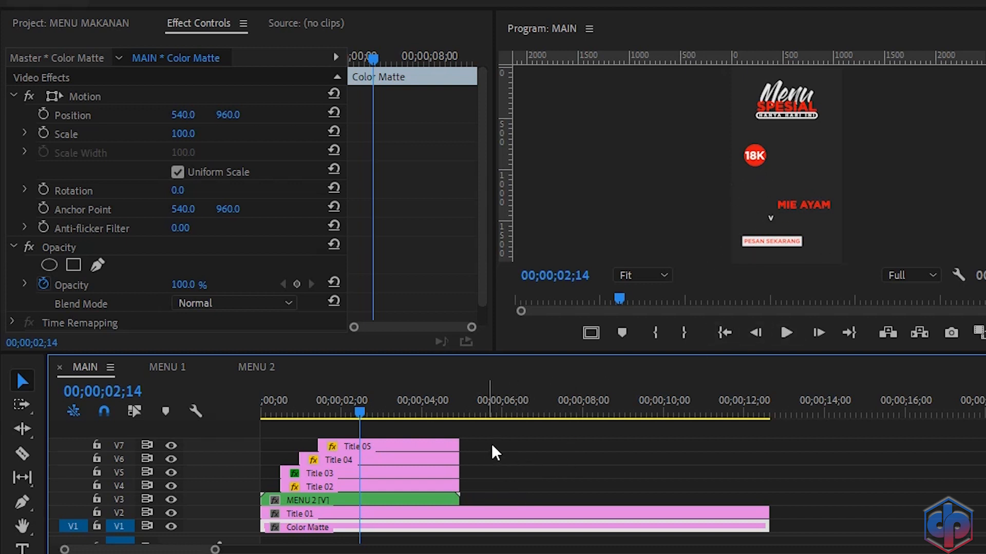
- Duplicate Title 02 to Title 05 further along tracks V4 to V7, with the copies ending at about 00;00;15;00
click(481, 476)
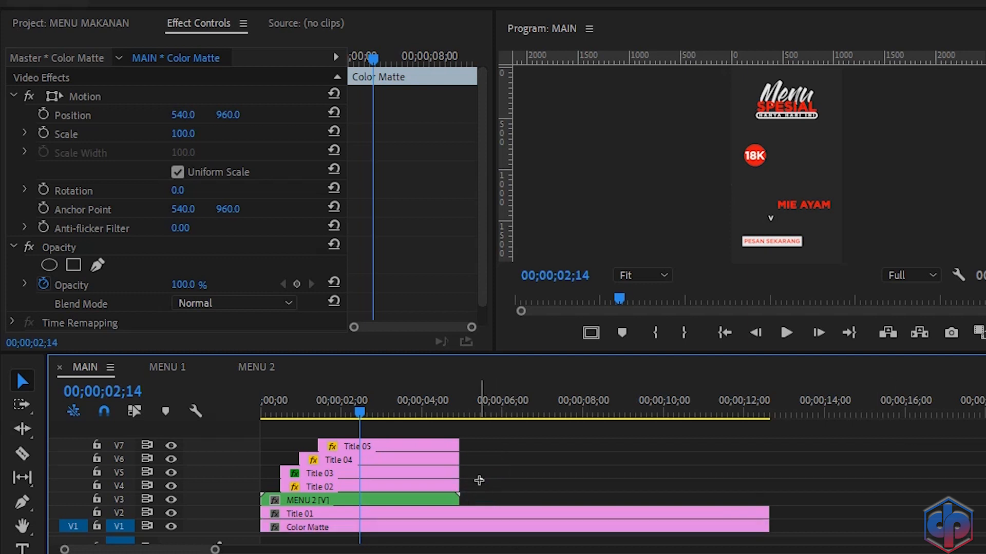
drag(484, 486, 839, 451)
click(540, 473)
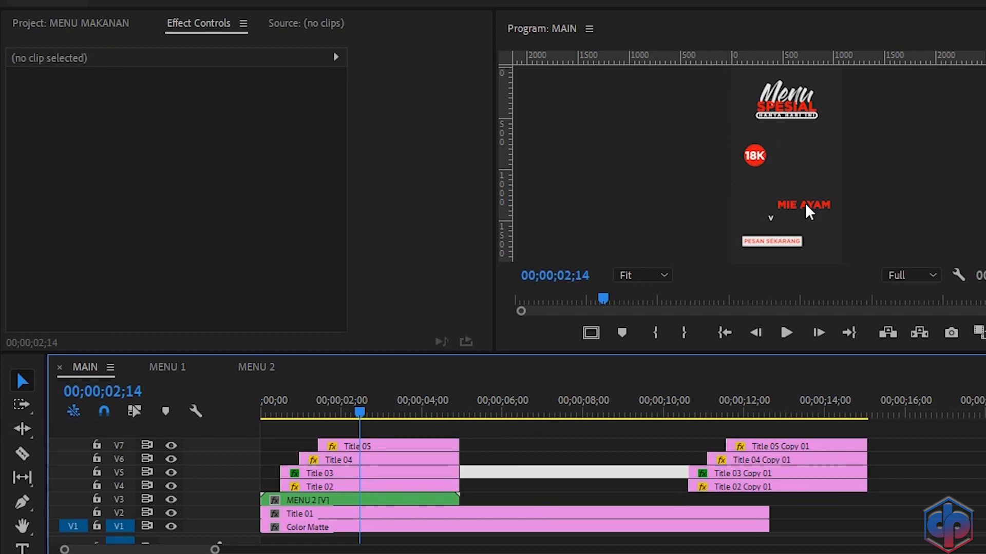
- Nest the original Title 02 and Title 03 clips together into one nested sequence with the default name
drag(478, 487, 448, 473)
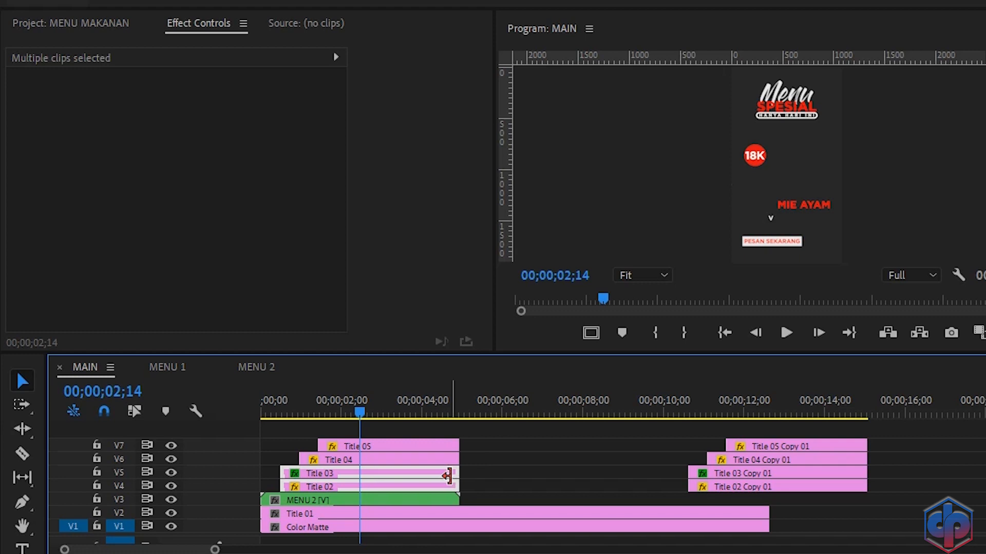
right_click(411, 478)
click(492, 366)
click(570, 285)
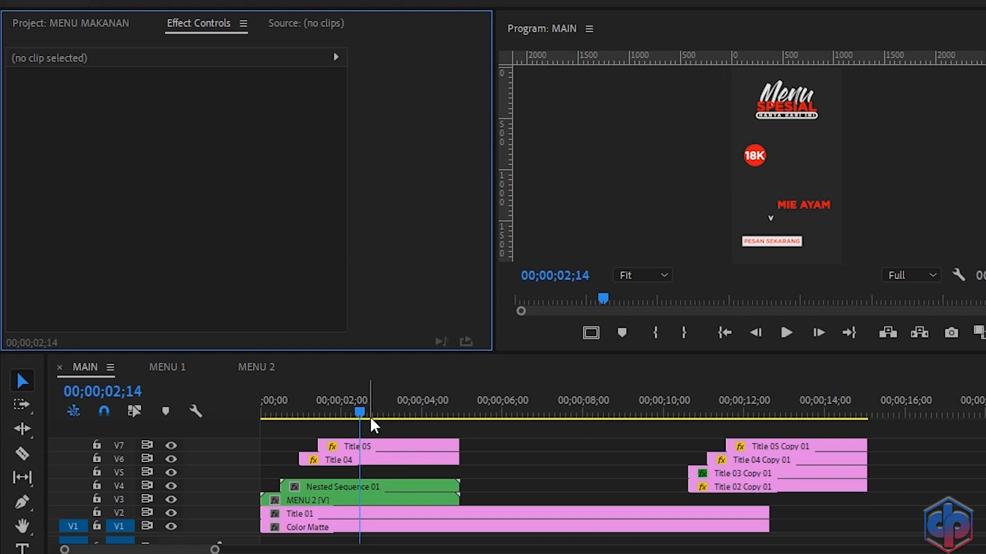
- Cut the nested sequence clip on V4 at 00;00;01;00 and delete the part after the cut
click(379, 428)
key(shift+Left)
key(shift+Left)
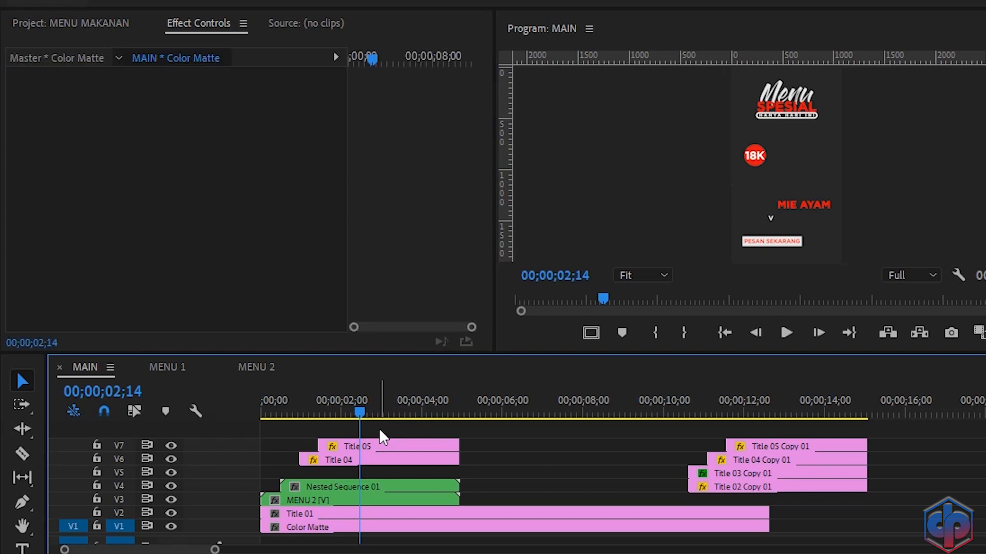
key(Left)
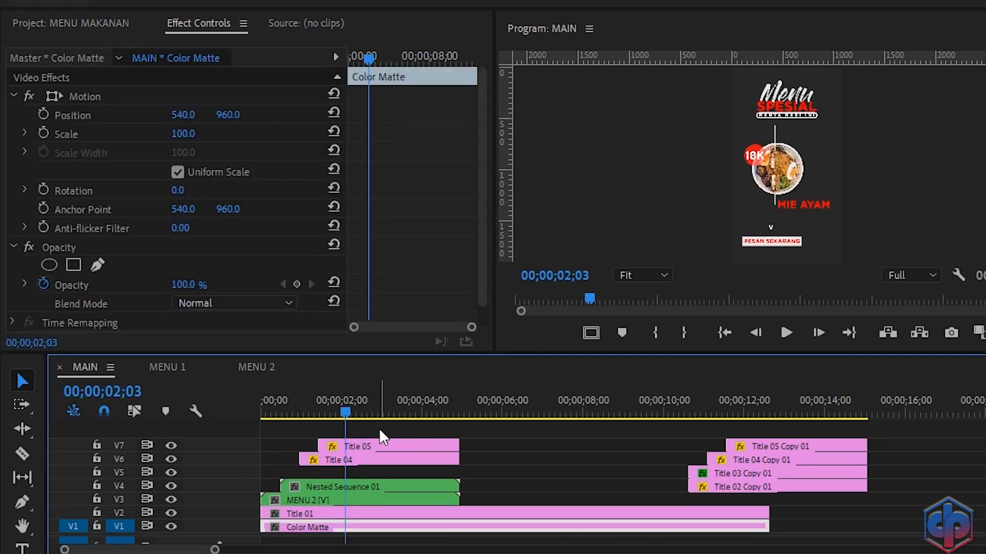
click(343, 414)
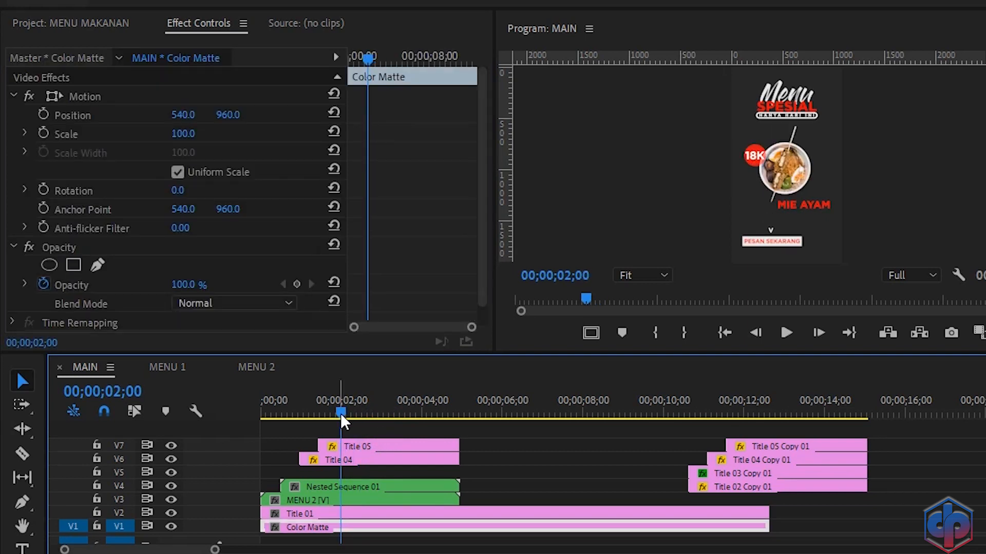
drag(340, 414, 304, 414)
key(Left)
key(Left)
key(Left)
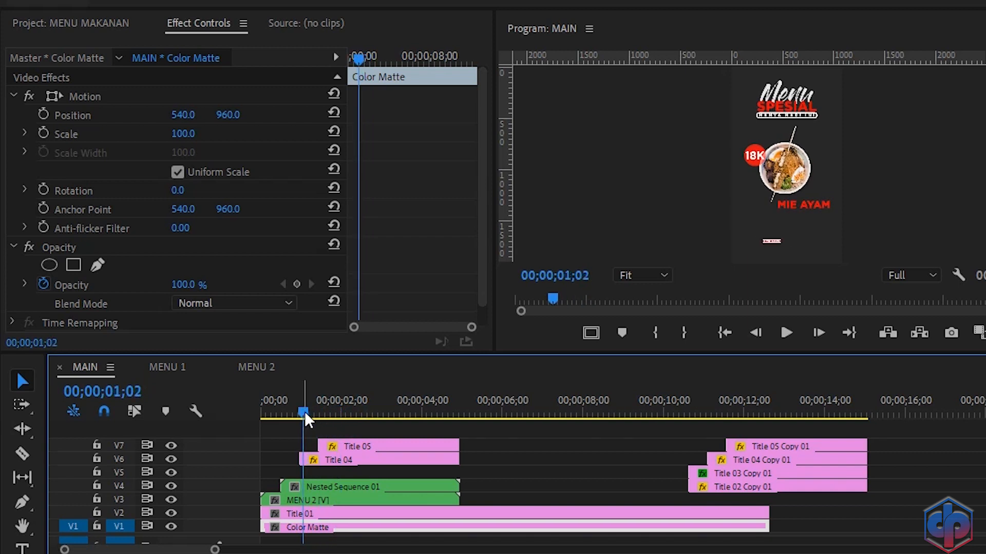
key(c)
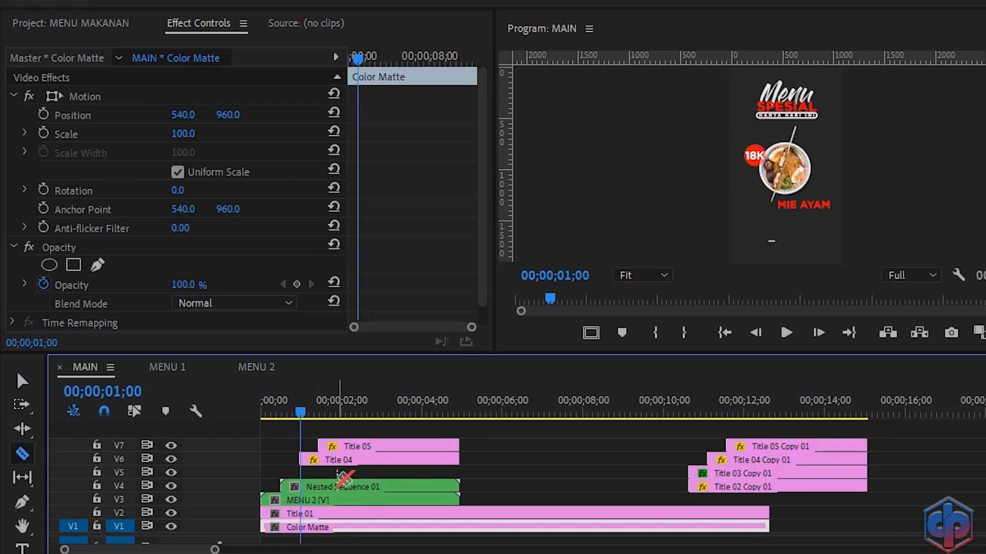
click(308, 487)
key(v)
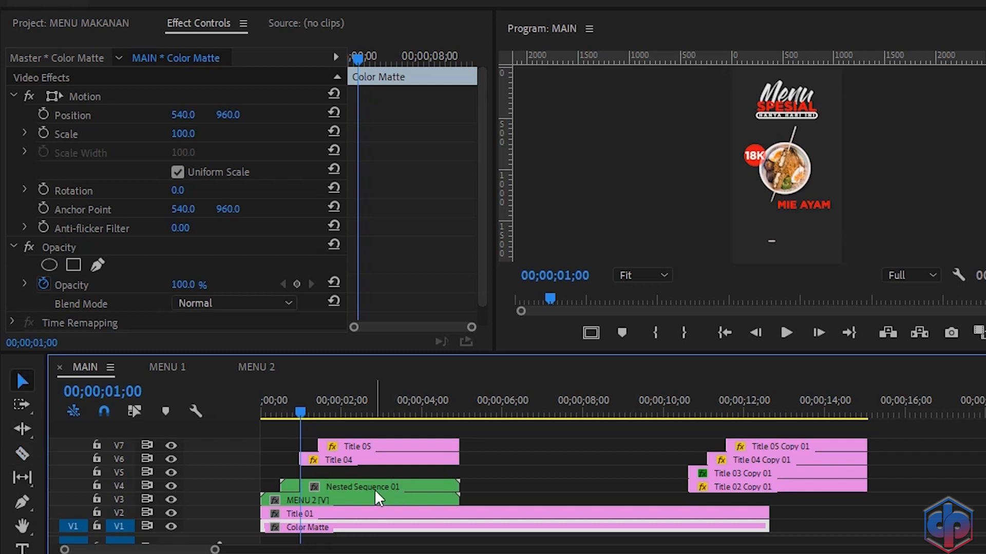
click(374, 489)
key(Delete)
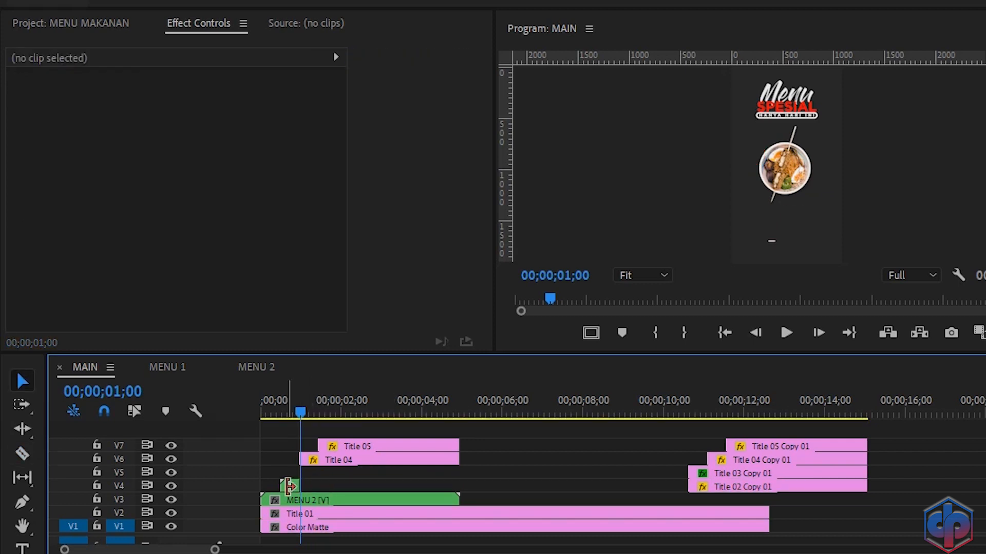
- Duplicate the remaining short nested clip directly behind itself on V4, starting at 00;00;01;00
click(292, 487)
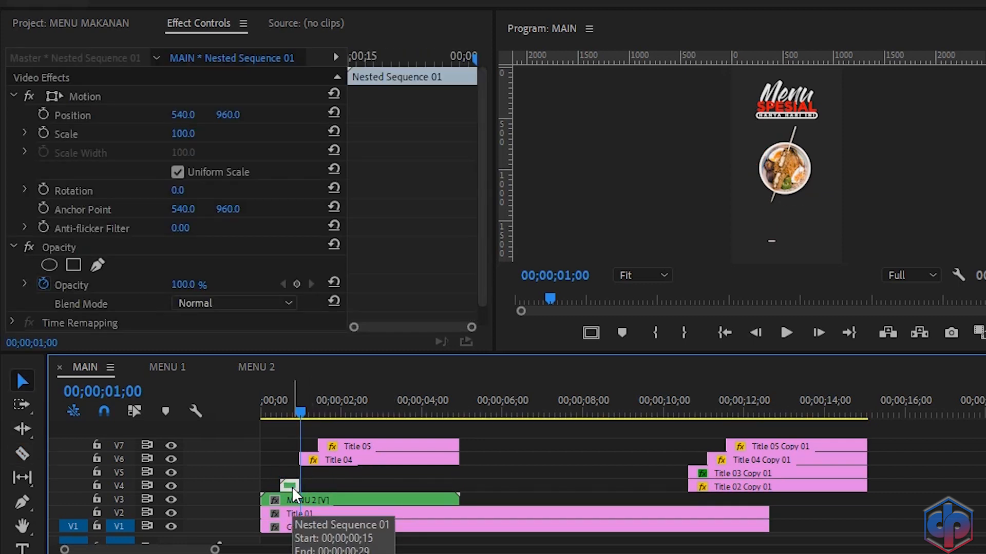
drag(292, 487, 315, 487)
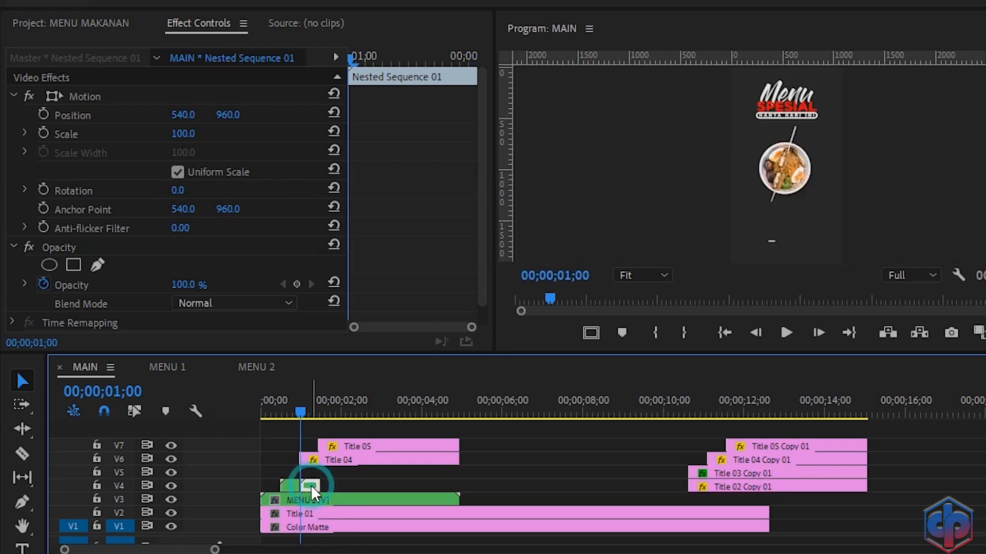
- Reverse the playback speed of the second nested clip on V4
right_click(310, 485)
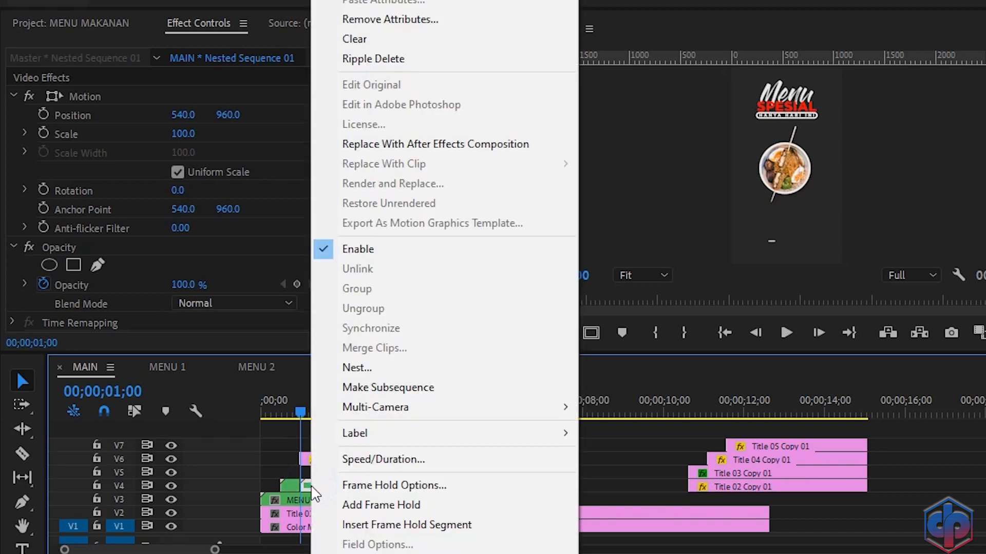
click(358, 462)
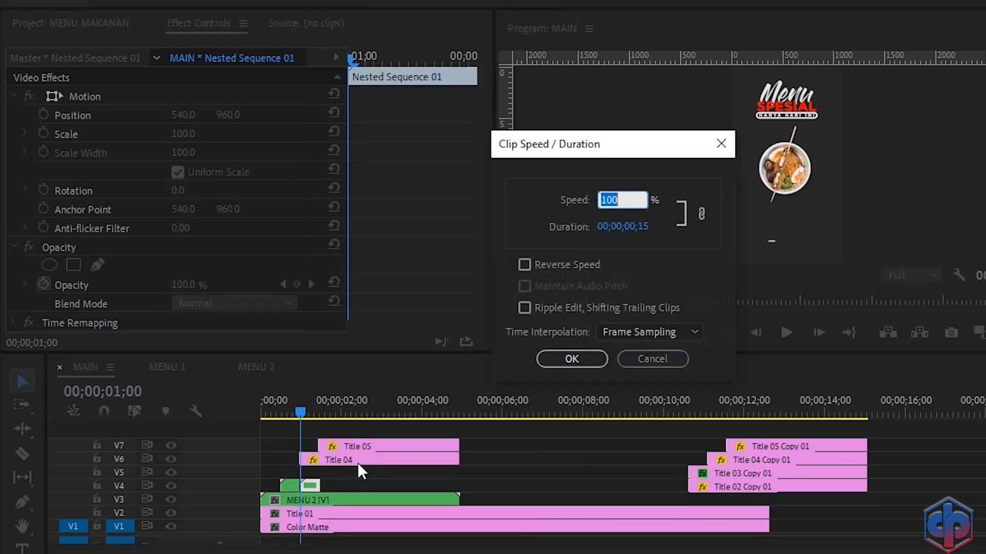
click(525, 267)
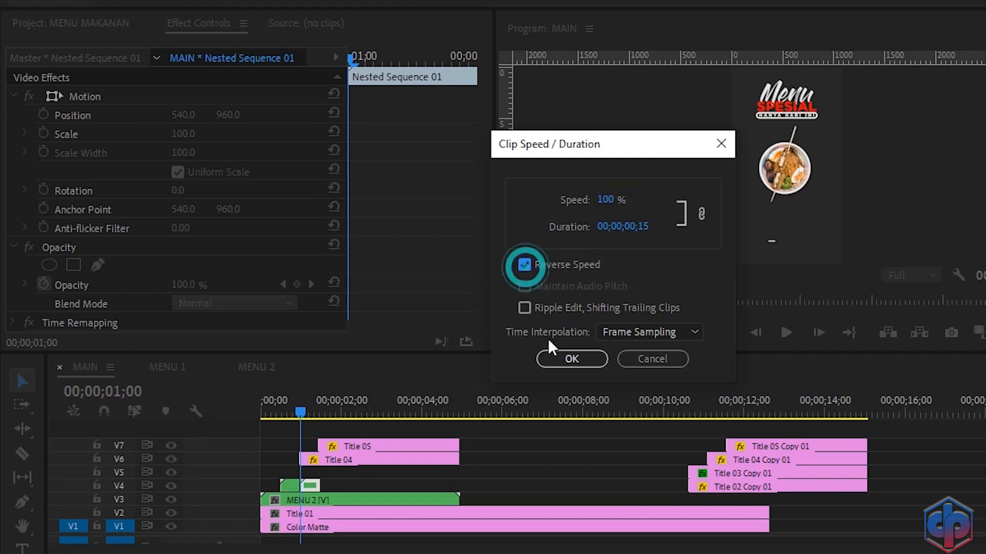
click(565, 357)
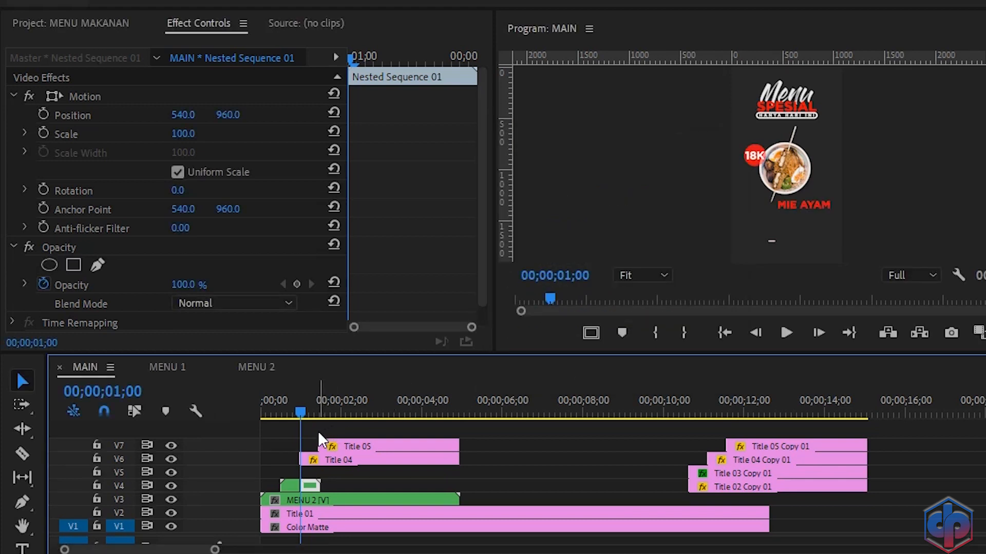
- Play the MAIN sequence from the start to check the timing of the nested titles against the food image
drag(302, 410, 229, 394)
key(space)
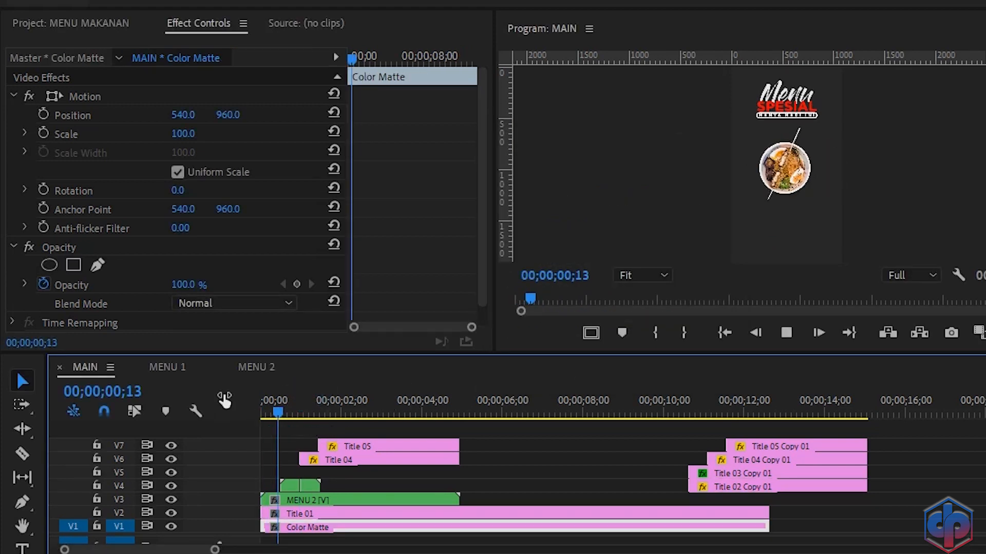
key(space)
drag(374, 405, 233, 418)
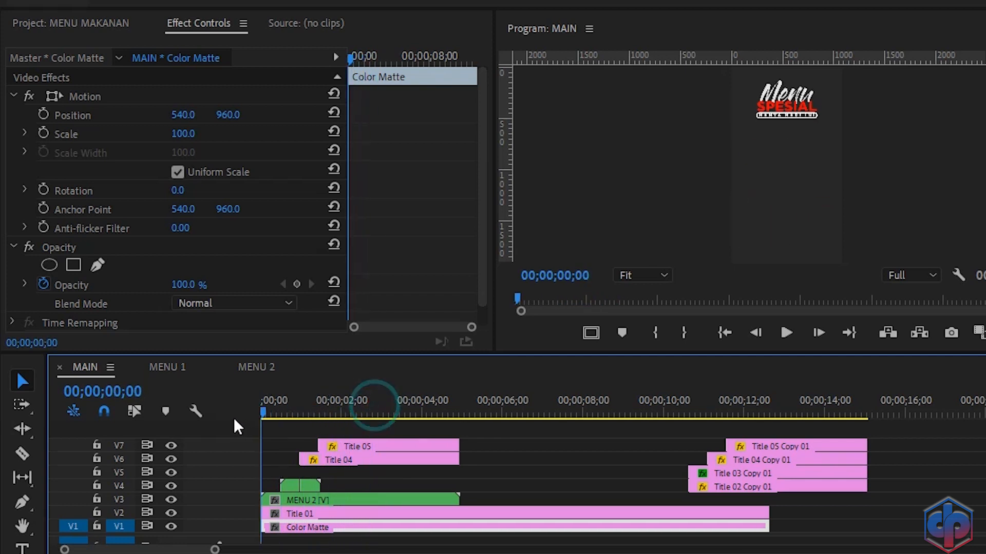
key(space)
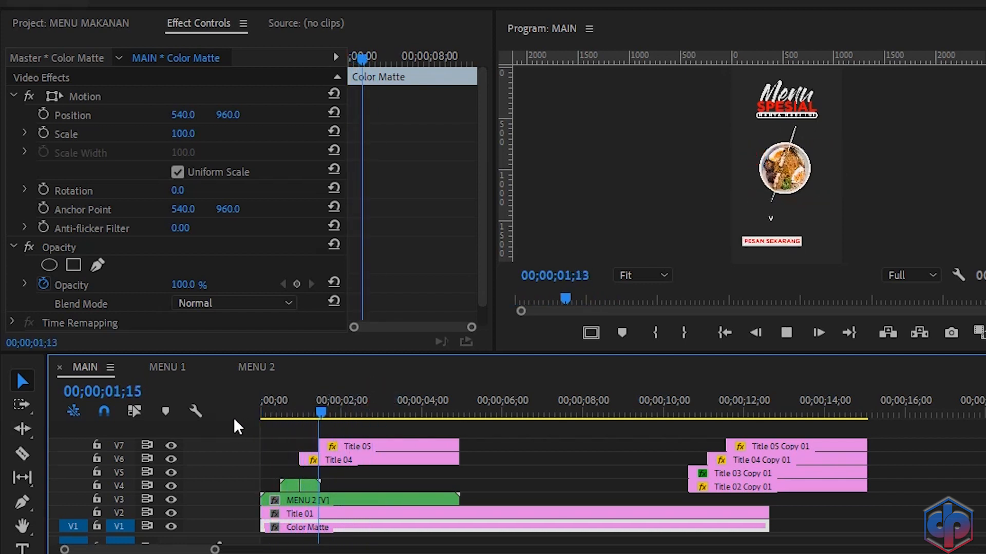
key(space)
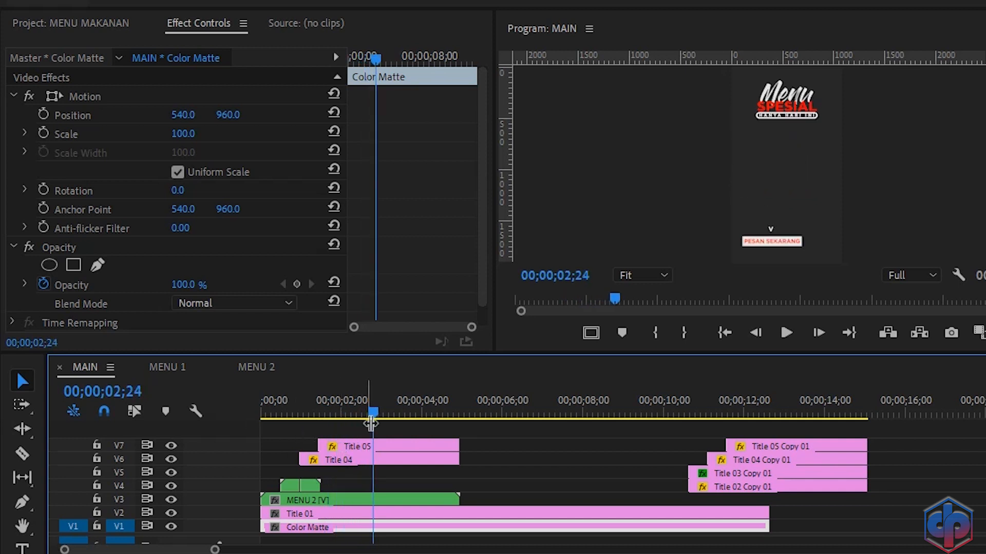
- Delete the reversed nested clip that follows the first one on V4
drag(375, 409, 301, 399)
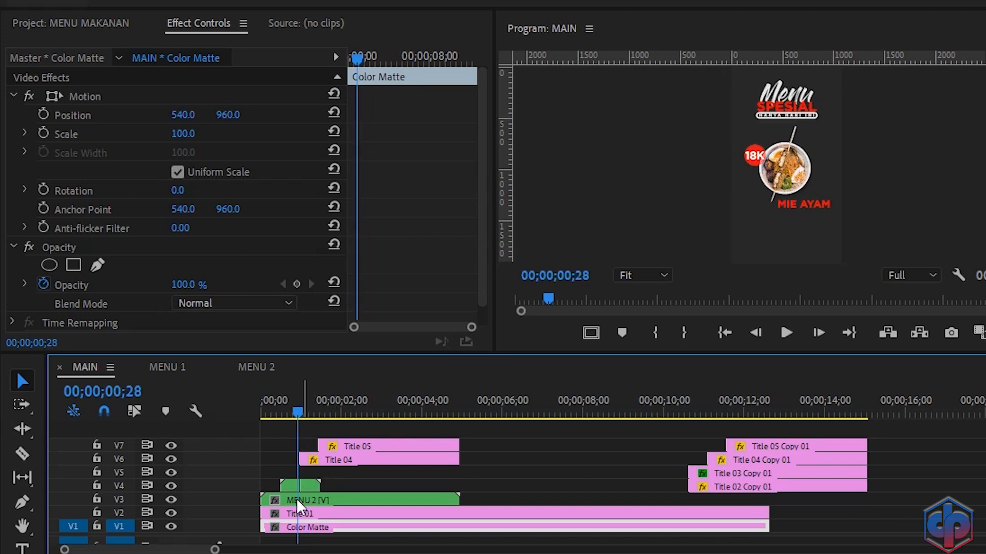
click(309, 488)
key(Delete)
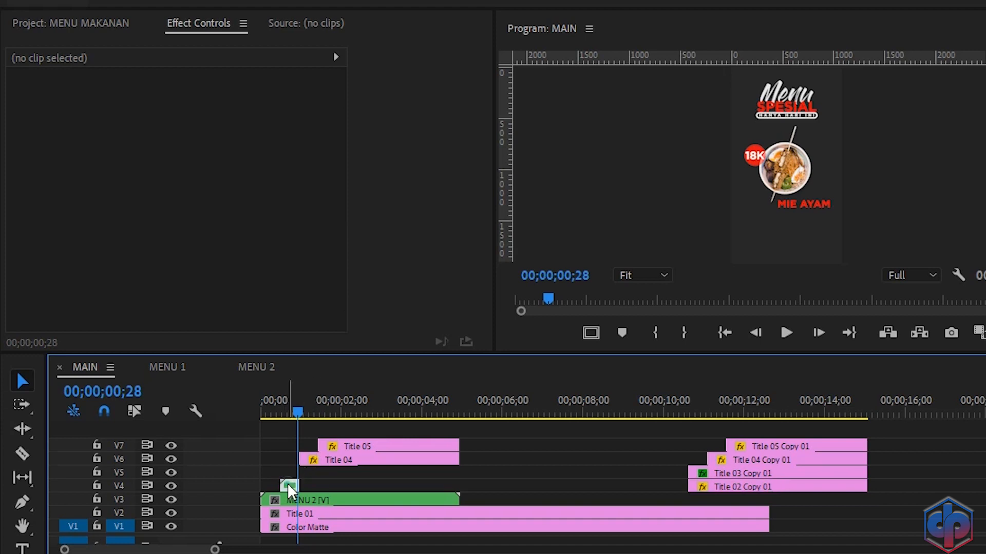
- Extend the remaining nested clip on V4 so that it ends at 00;00;01;20
click(287, 483)
drag(459, 61, 485, 69)
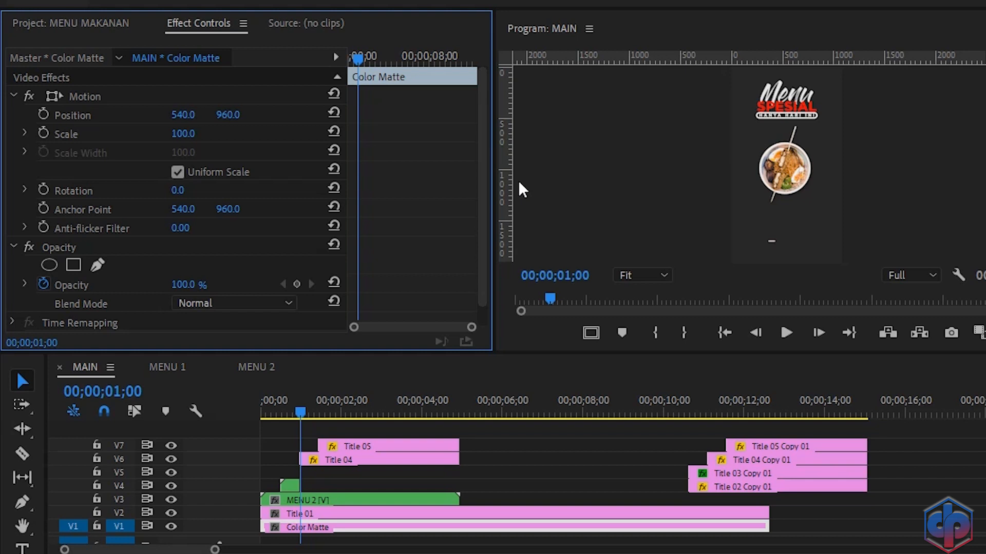
key(Right)
key(Right)
key(Right)
key(Right)
key(Right)
key(Right)
key(Right)
key(Right)
key(Right)
key(Right)
key(Right)
key(Right)
key(Right)
key(Right)
key(Right)
key(Right)
key(Right)
key(Right)
key(Right)
key(Right)
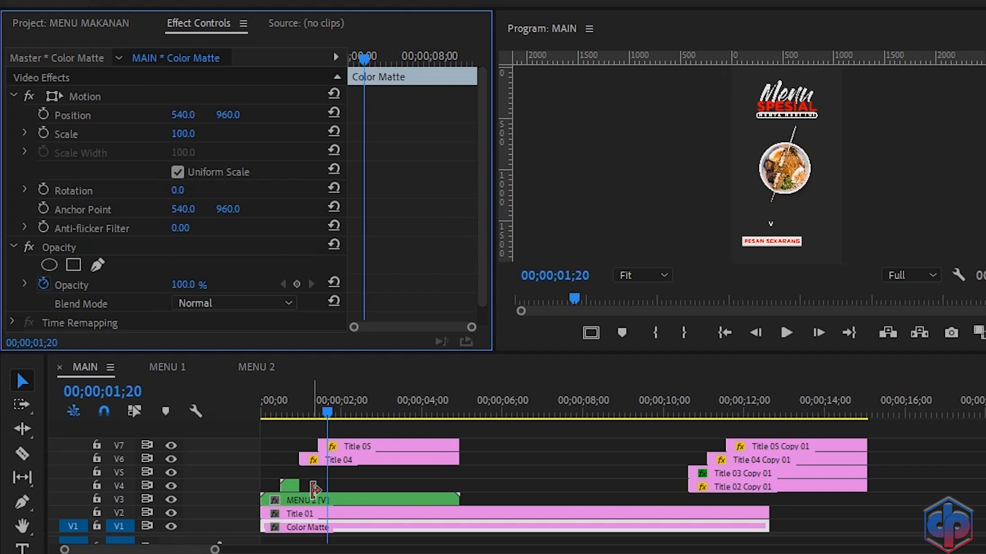
drag(299, 485, 327, 485)
- Duplicate the extended nested clip directly behind itself on V4 and reverse the speed of the copy
click(307, 482)
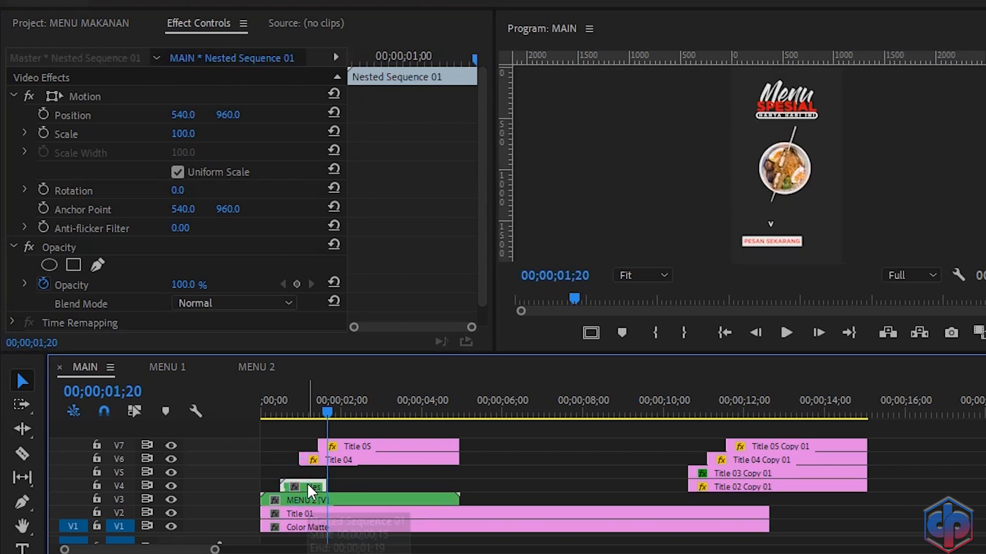
drag(307, 482, 359, 485)
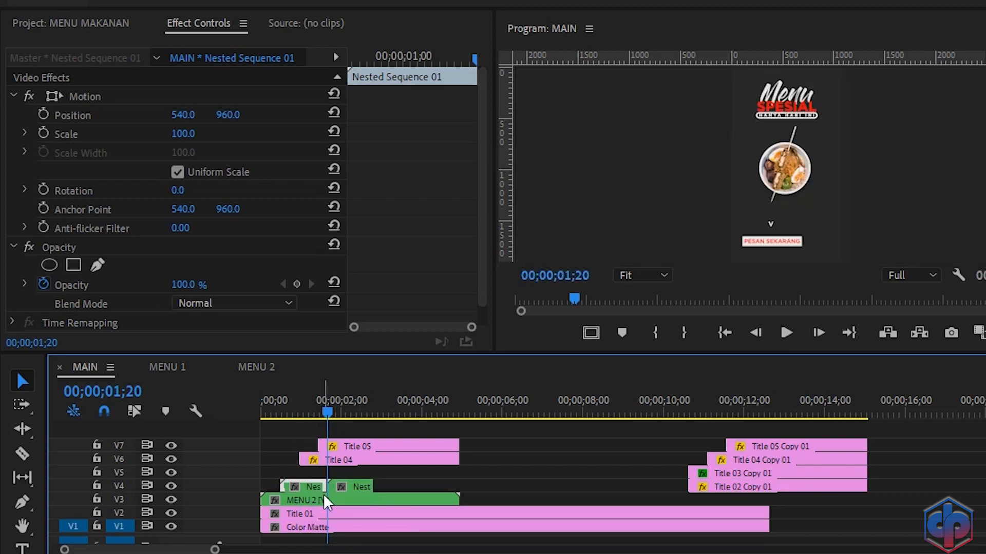
click(352, 488)
right_click(352, 488)
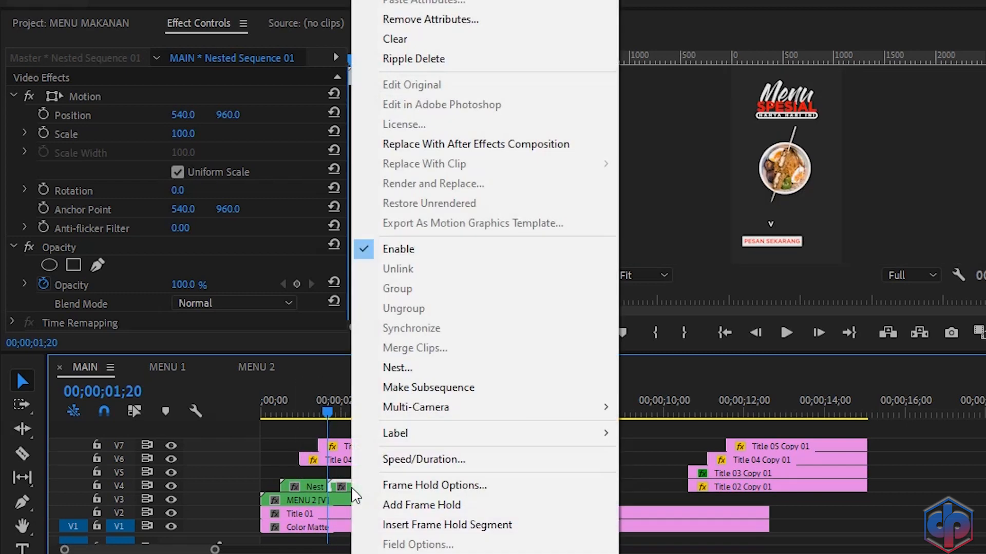
click(391, 458)
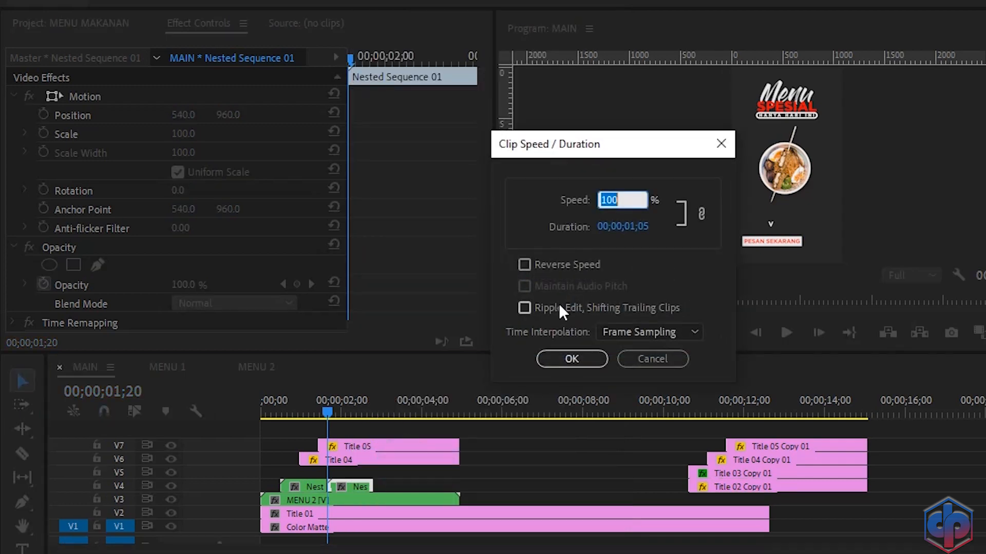
click(523, 265)
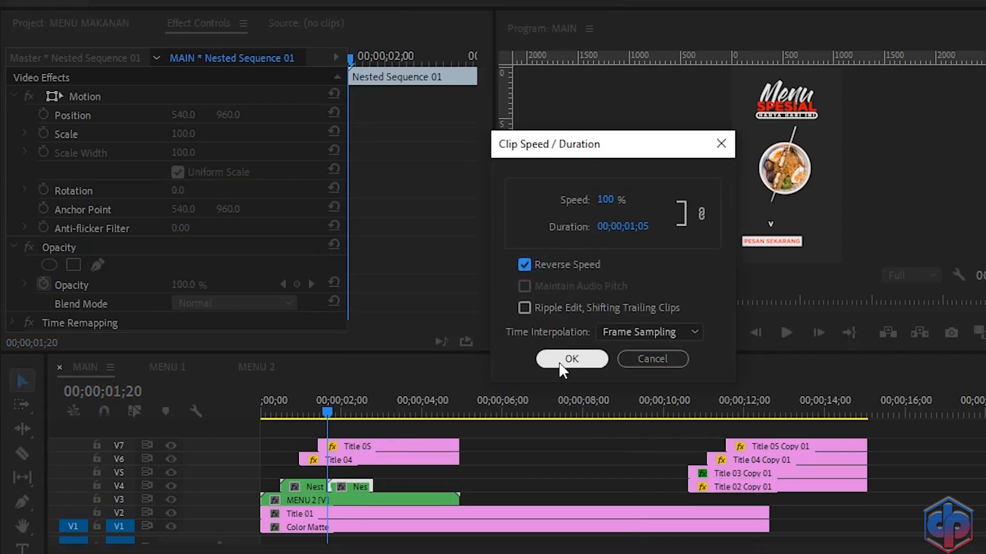
click(558, 361)
- Play MAIN from the start and scrub back to compare the title exit with the food image's exit
drag(327, 415, 235, 409)
key(space)
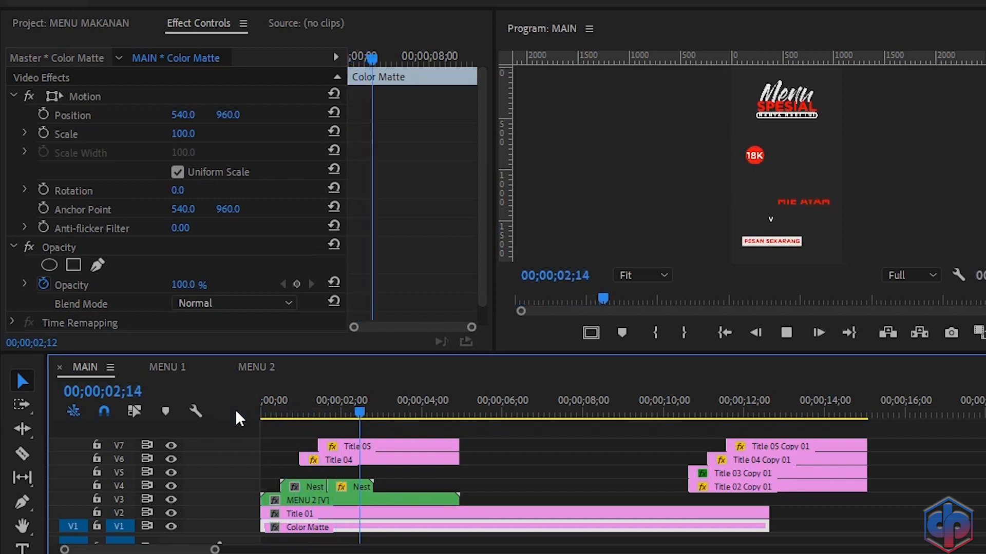
key(space)
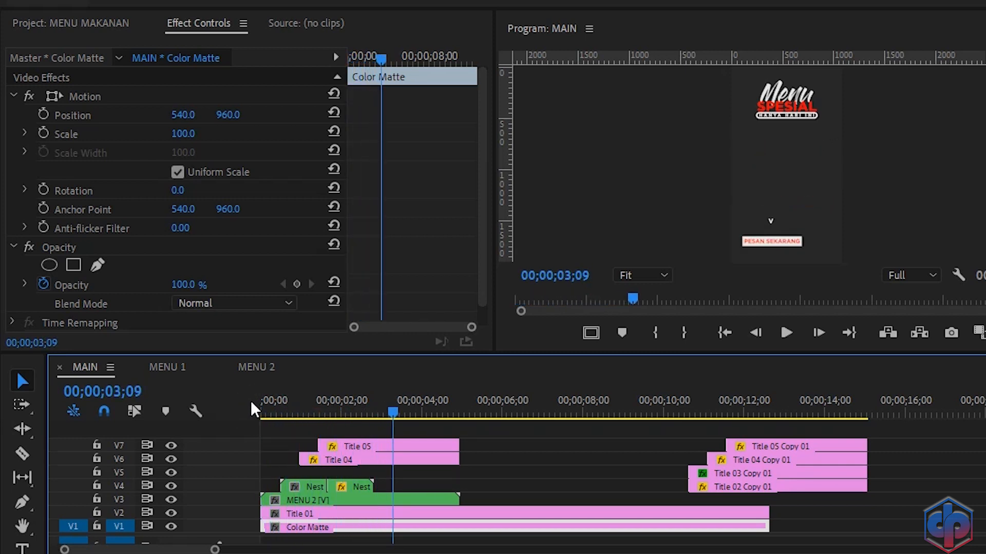
drag(395, 400, 345, 414)
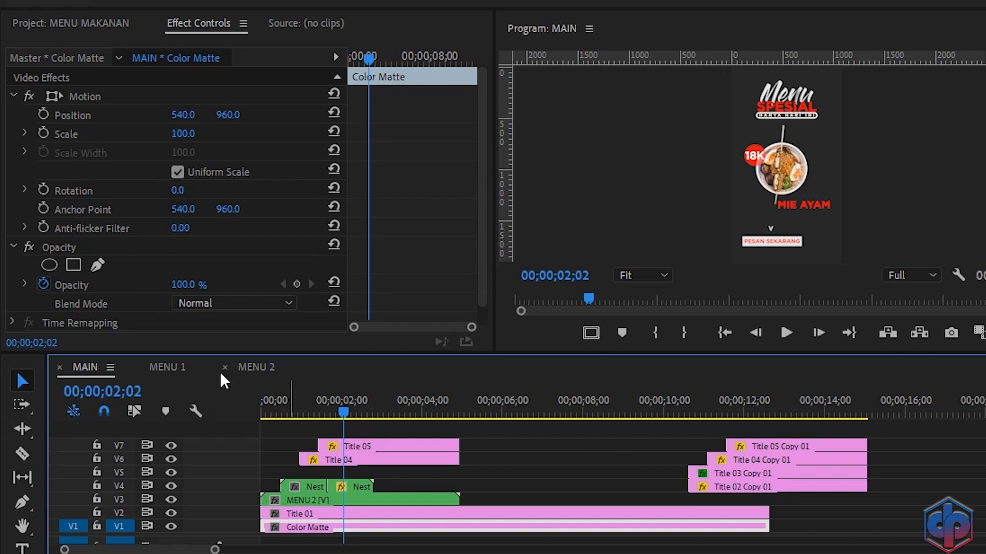
- In the MENU 2 sequence, shift the last two Position and Rotation keyframes of Mie Ayam Sate.png so they start around 00;00;03;00
click(254, 369)
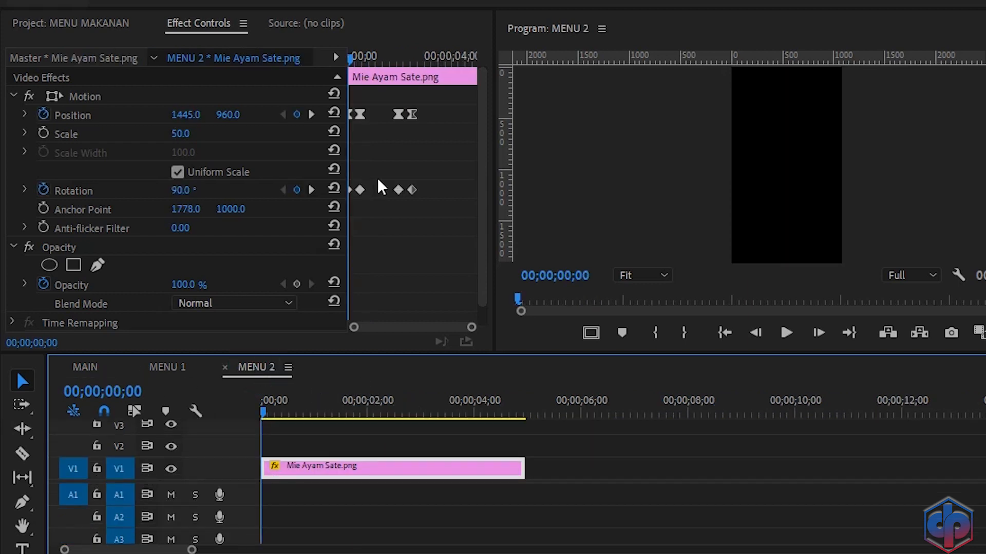
click(311, 114)
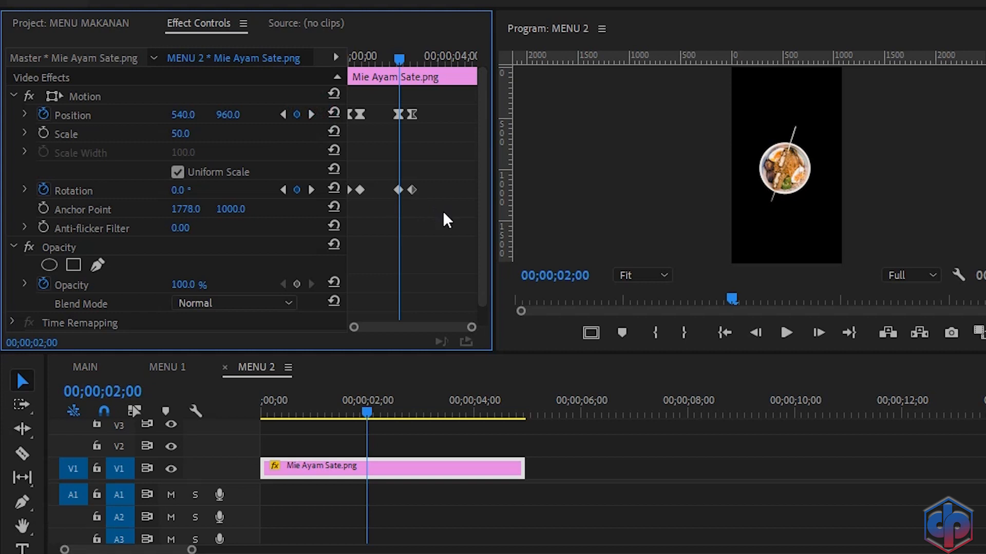
key(space)
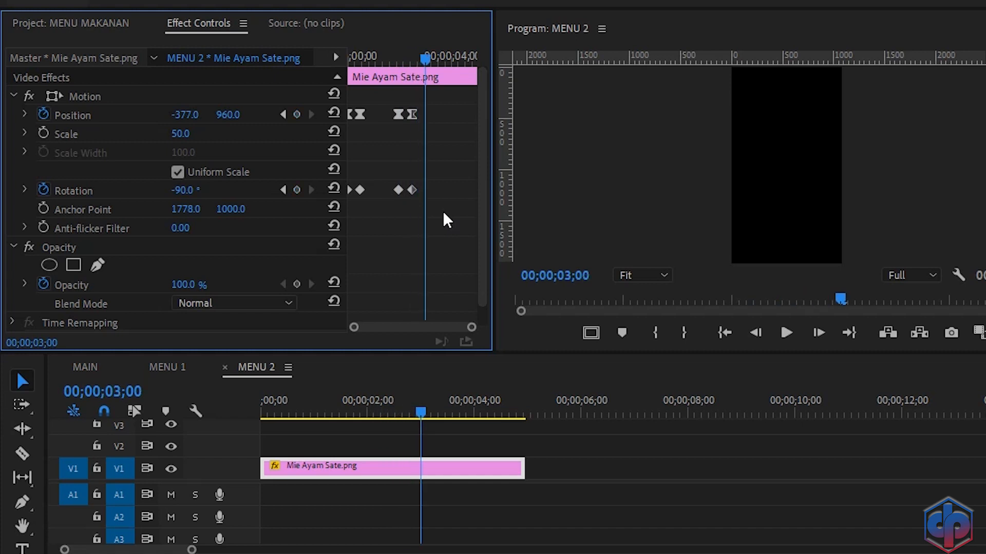
drag(439, 207, 438, 114)
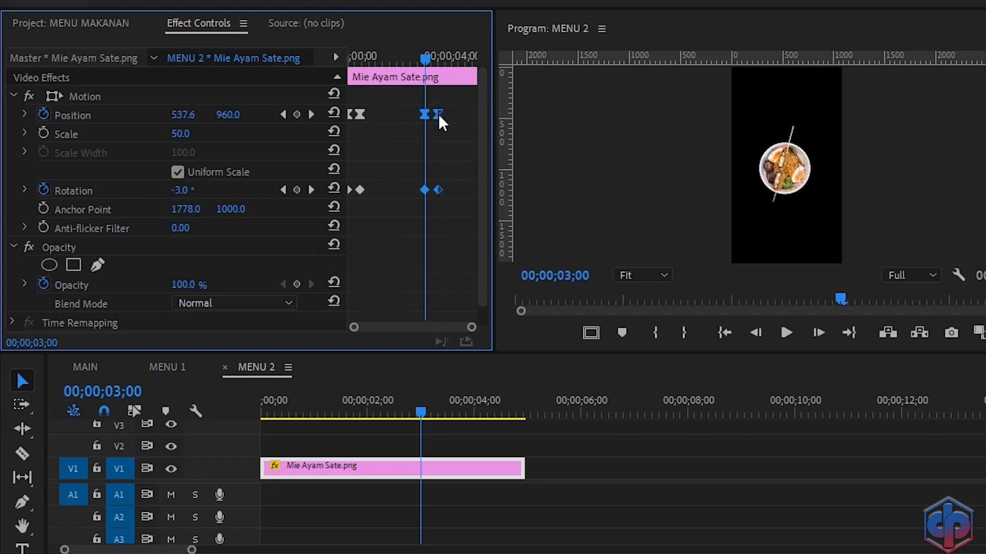
- Return to the MAIN sequence and play it from the start to check the food image's exit timing
click(87, 366)
click(336, 410)
click(259, 416)
key(space)
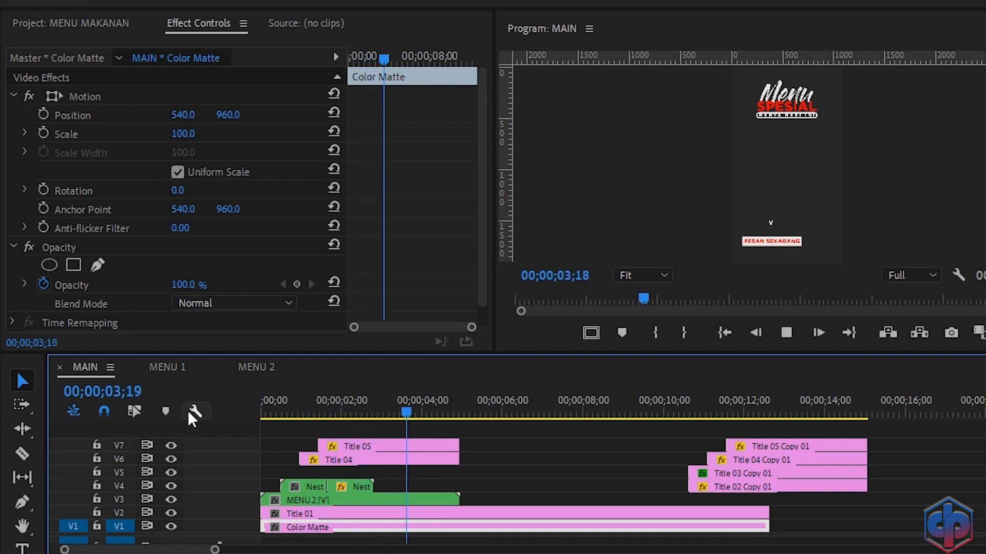
key(space)
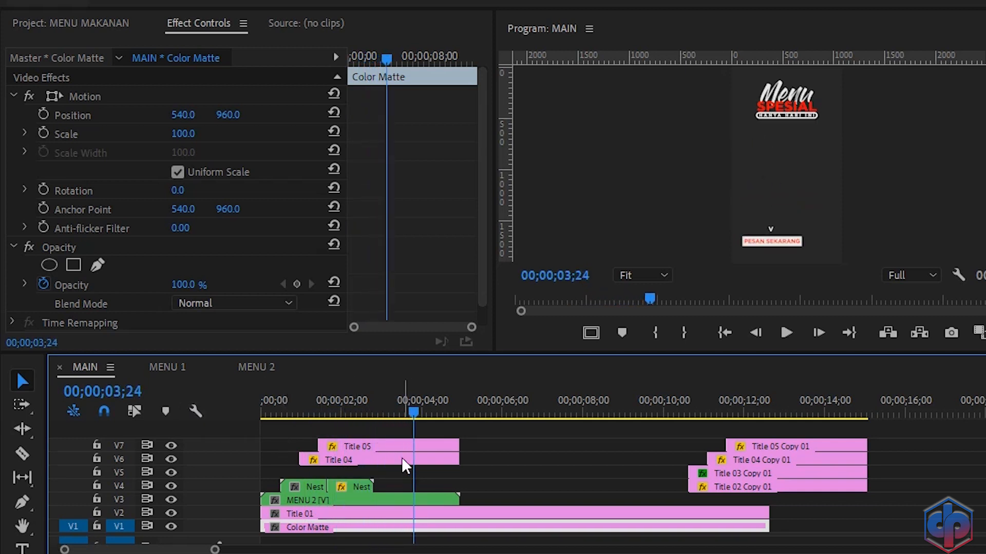
drag(417, 415, 187, 421)
key(space)
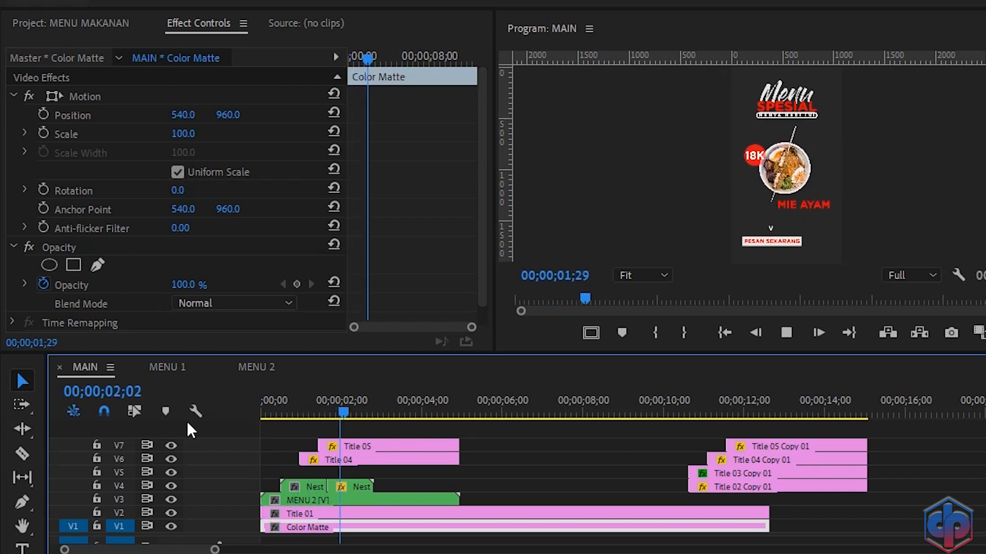
key(space)
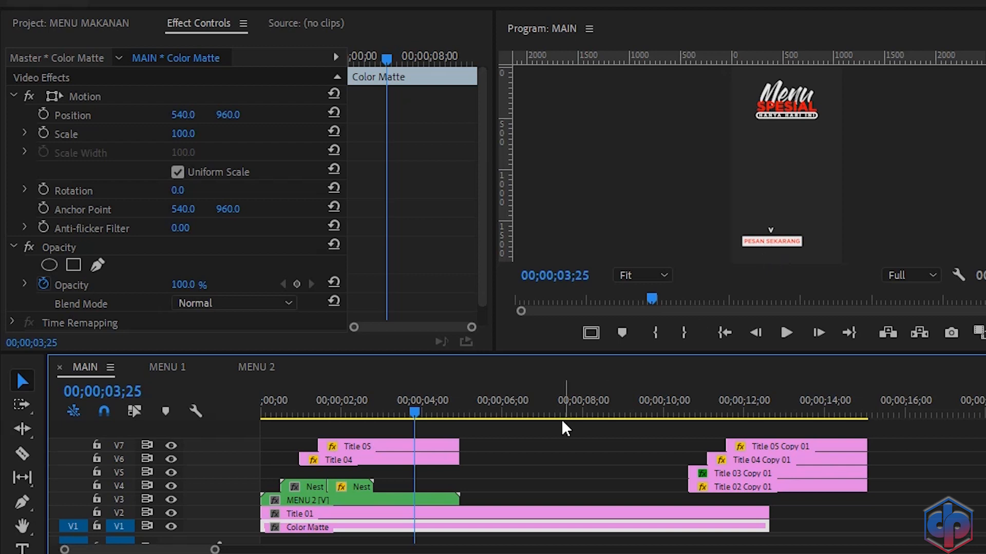
- Nest the original Title 04 and Title 05 clips together under the default name and move the nested clip down to V5
drag(554, 443, 451, 459)
right_click(450, 458)
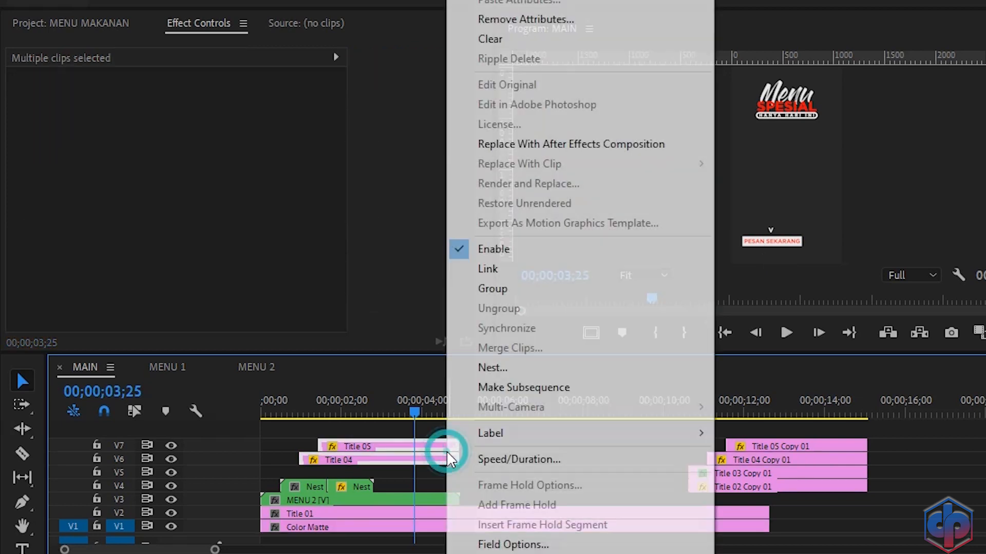
click(492, 368)
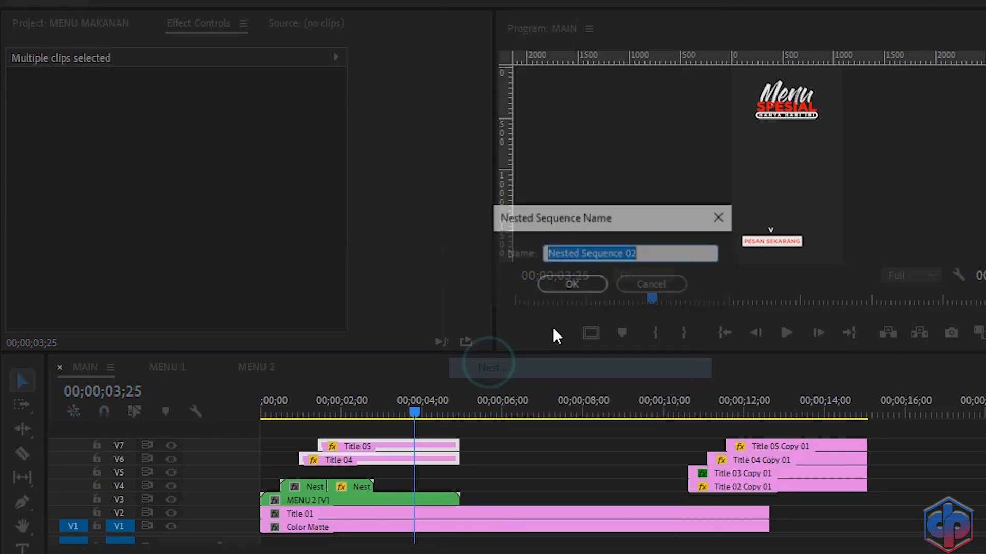
click(573, 284)
click(331, 460)
drag(332, 461, 332, 474)
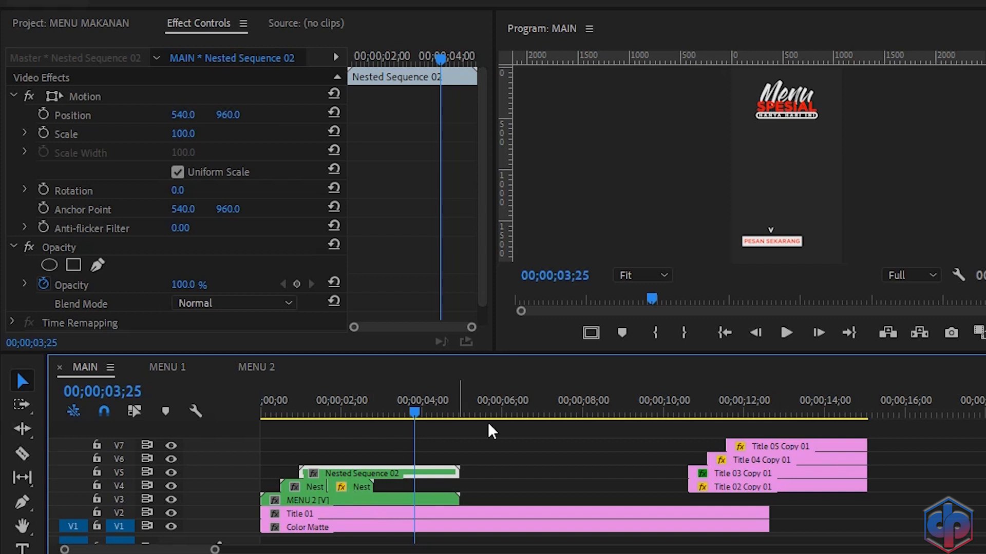
- Scrub MAIN between about 00;00;02;00 and 00;00;03;00 to compare the exit of the V4 nested titles with the food image
click(349, 488)
click(350, 413)
drag(350, 414, 361, 411)
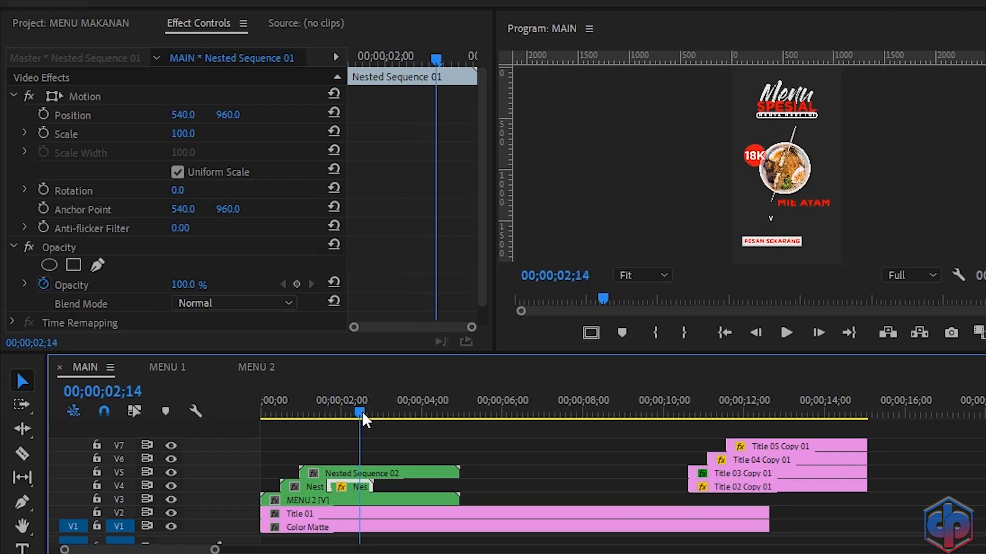
drag(436, 58, 497, 63)
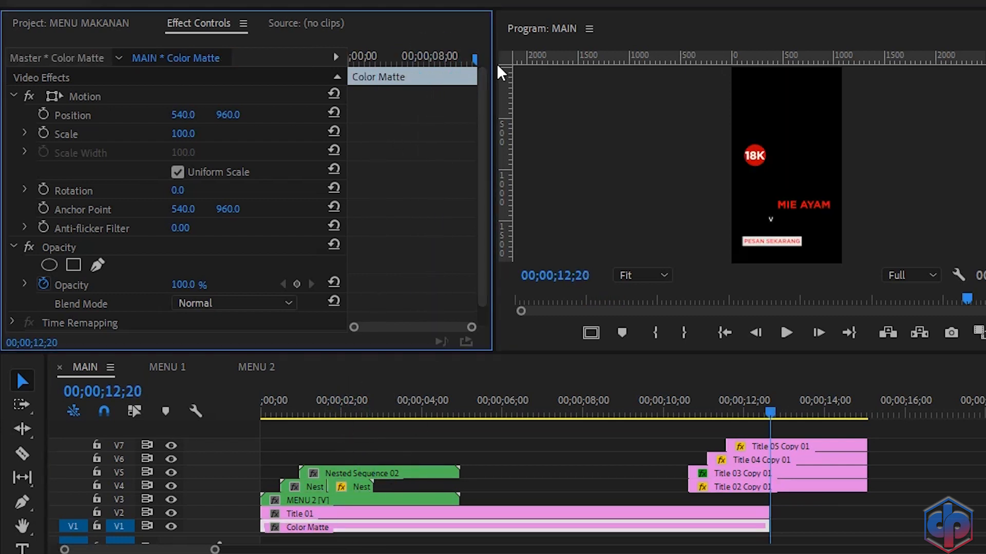
click(342, 409)
click(359, 487)
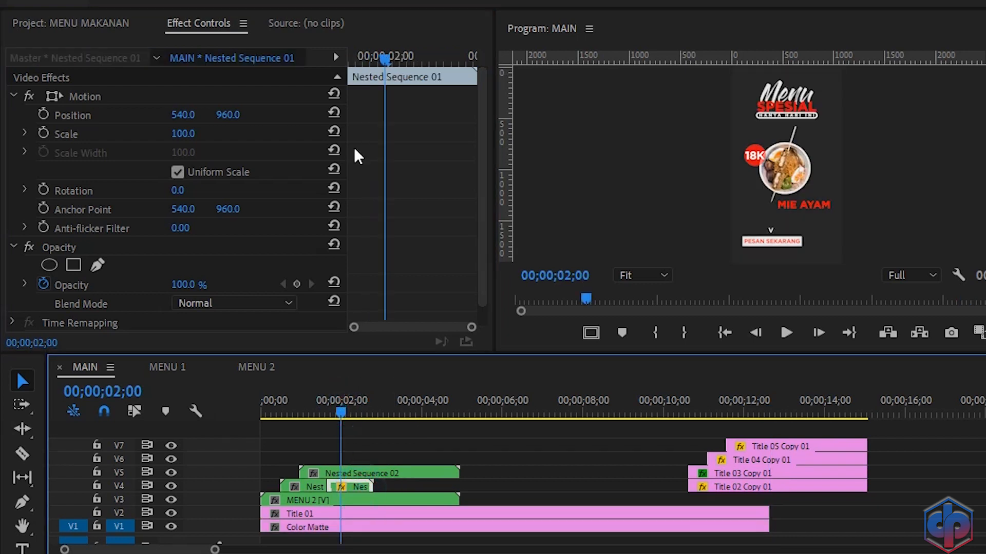
drag(387, 65, 507, 59)
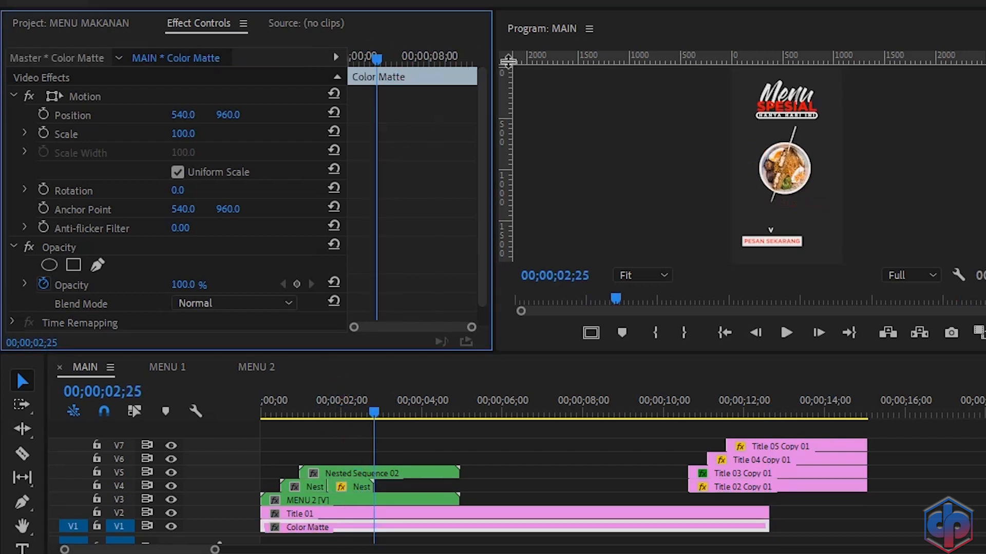
click(347, 488)
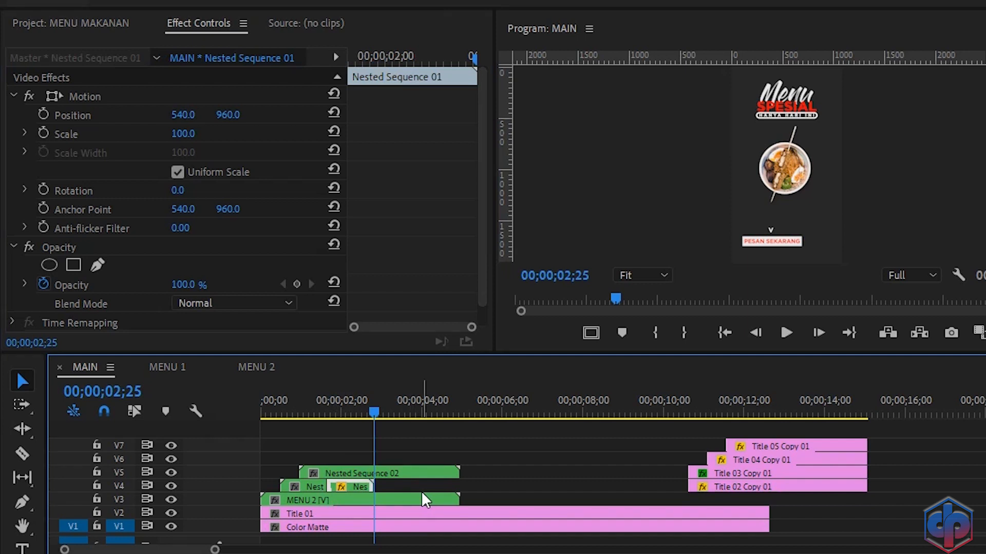
key(shift+Left)
key(shift+Left)
key(shift+Left)
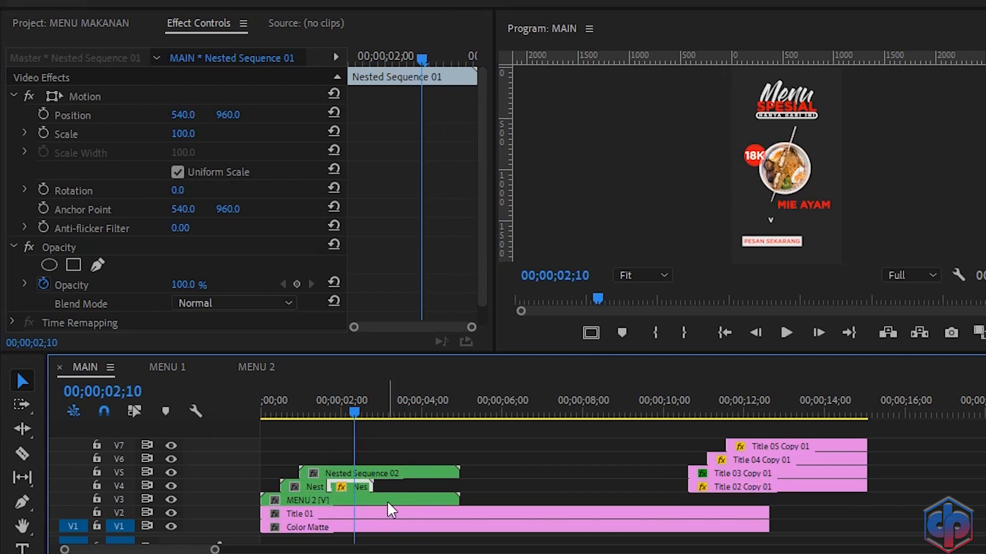
- Add an Opacity keyframe at 100% to Nested Sequence 02 on V5 at 00;00;03;00
click(387, 502)
click(358, 415)
drag(359, 416, 381, 411)
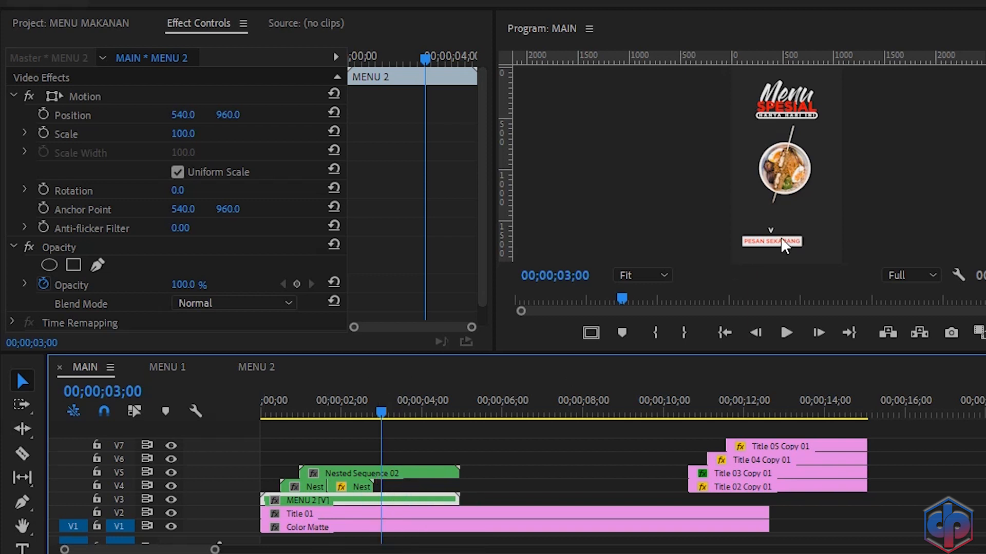
click(396, 473)
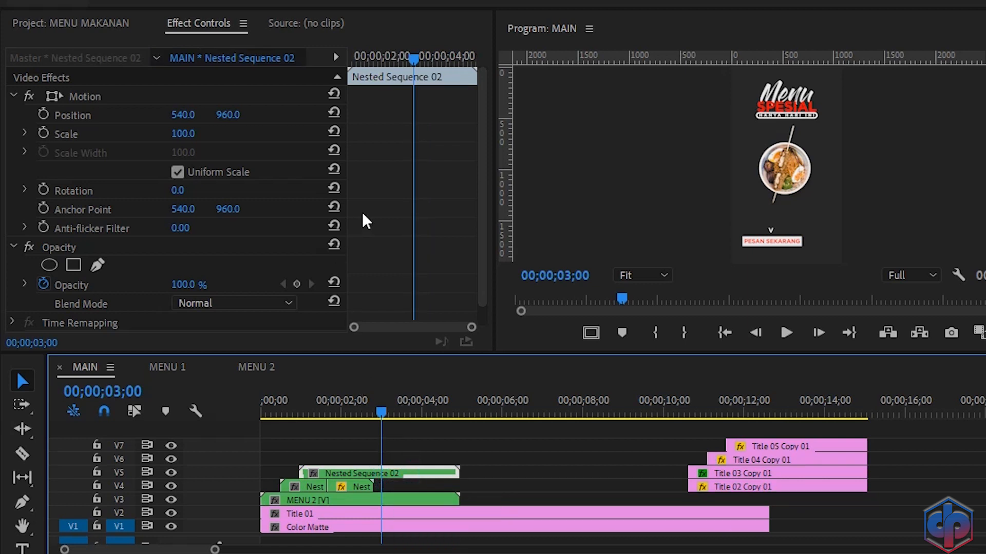
click(297, 285)
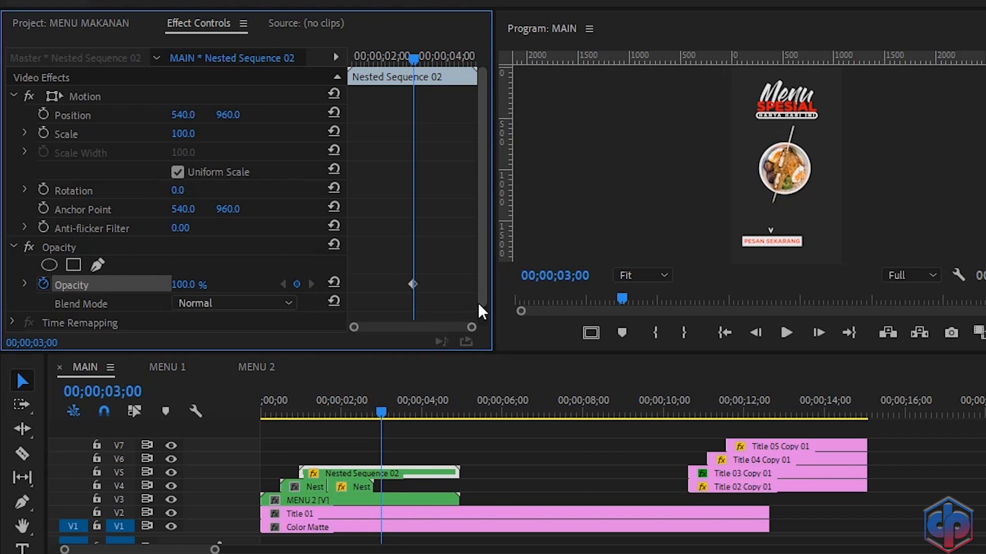
- Add a second Opacity keyframe to Nested Sequence 02 at 00;00;03;15 and set it to 0%
key(shift+Right)
key(shift+Right)
key(shift+Right)
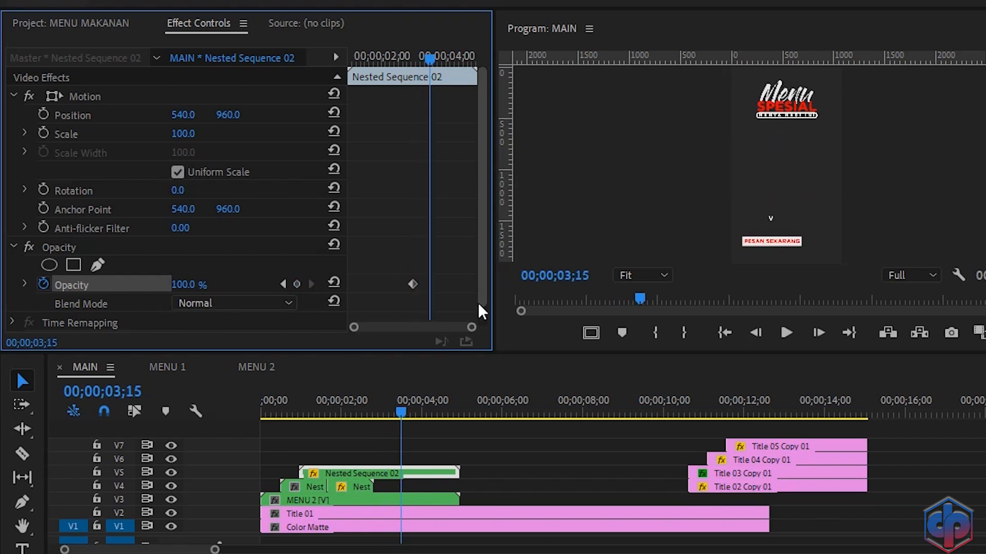
click(295, 286)
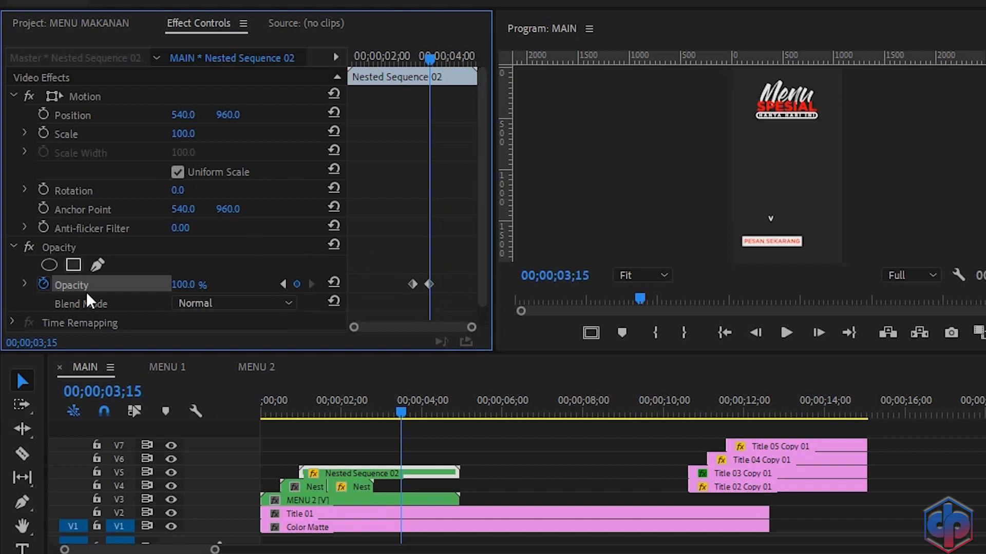
drag(189, 288, 106, 289)
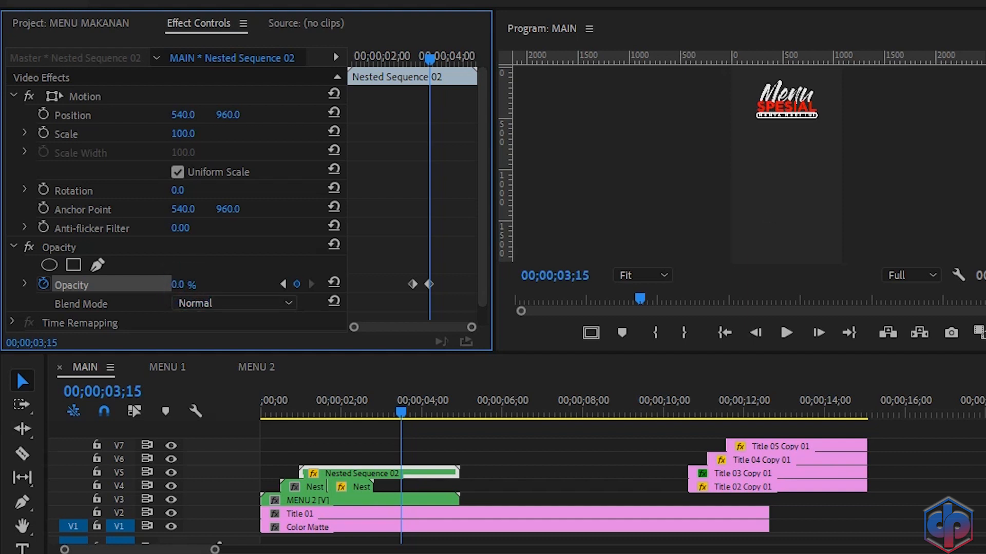
- Play MAIN from the start twice to check the order-button fade-out against the food image's exit
drag(398, 410, 211, 411)
key(space)
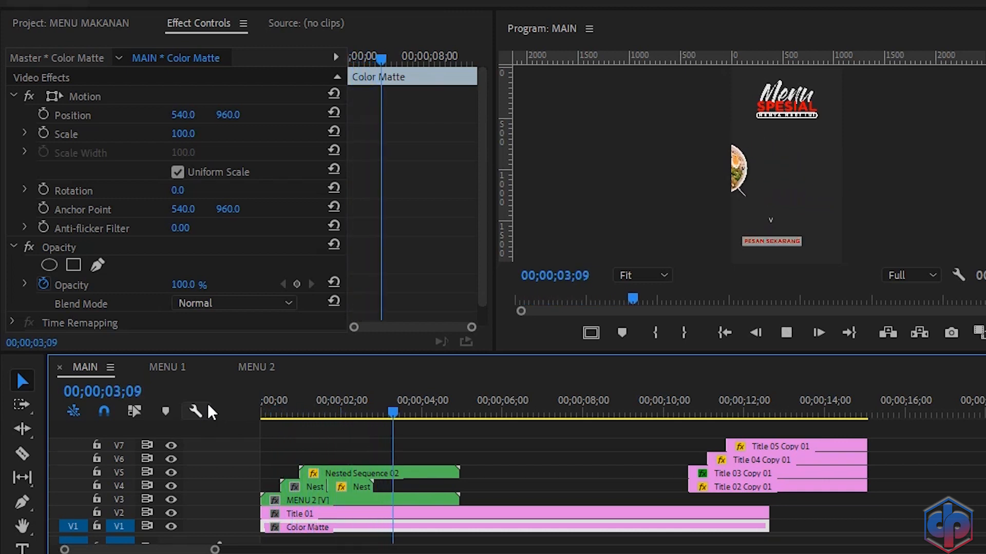
key(space)
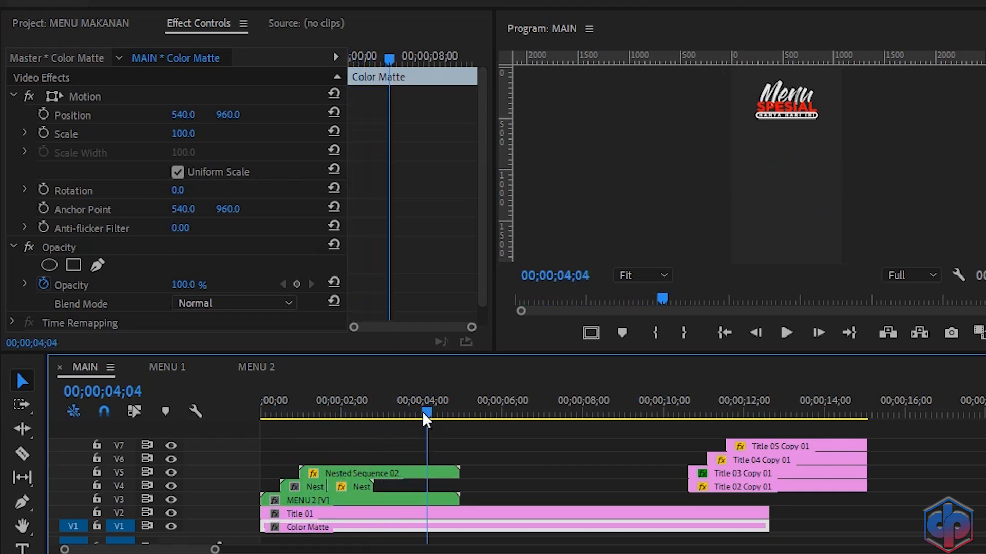
key(Home)
key(space)
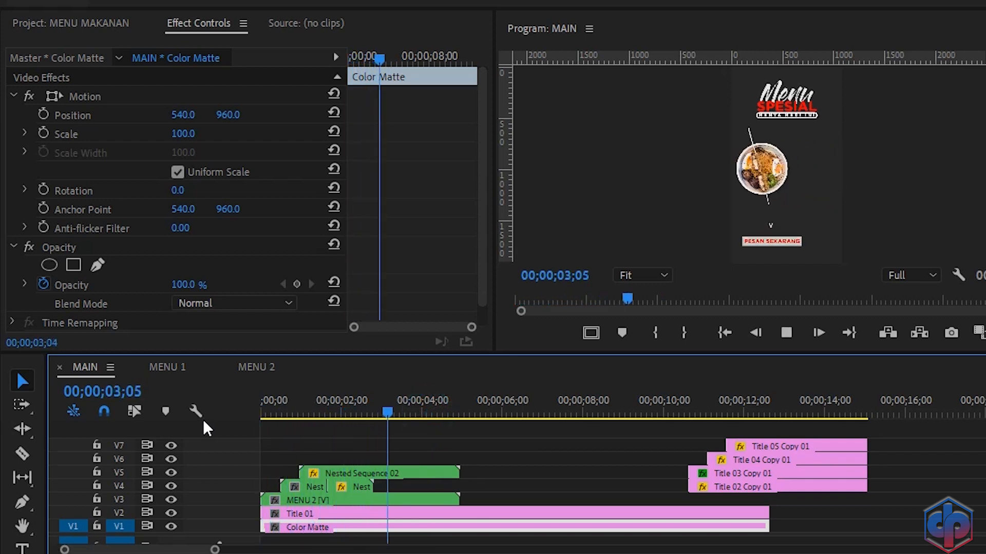
key(space)
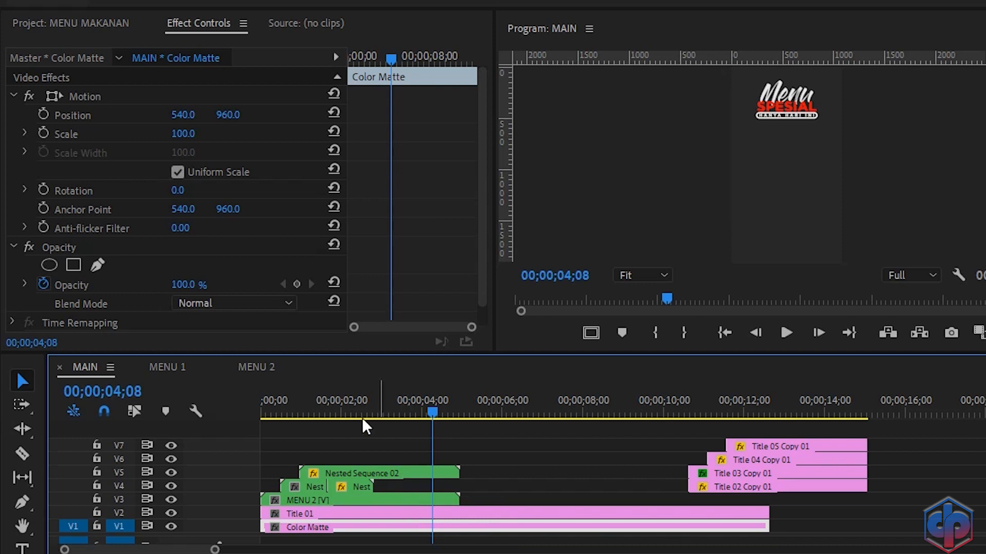
- Place the MENU 1 sequence from the project on V5 at Nested Sequence 02's last Opacity keyframe, 00;00;03;15
click(408, 475)
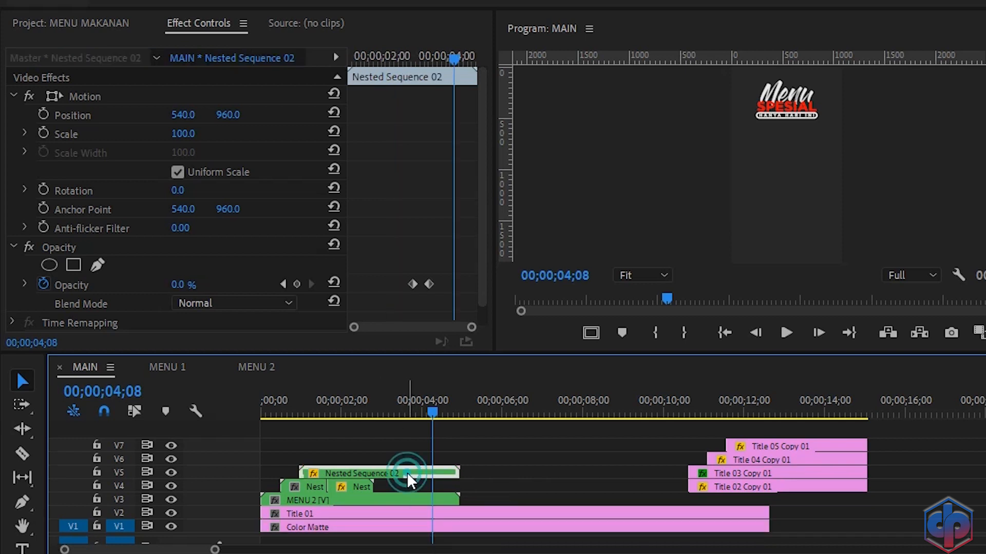
click(283, 286)
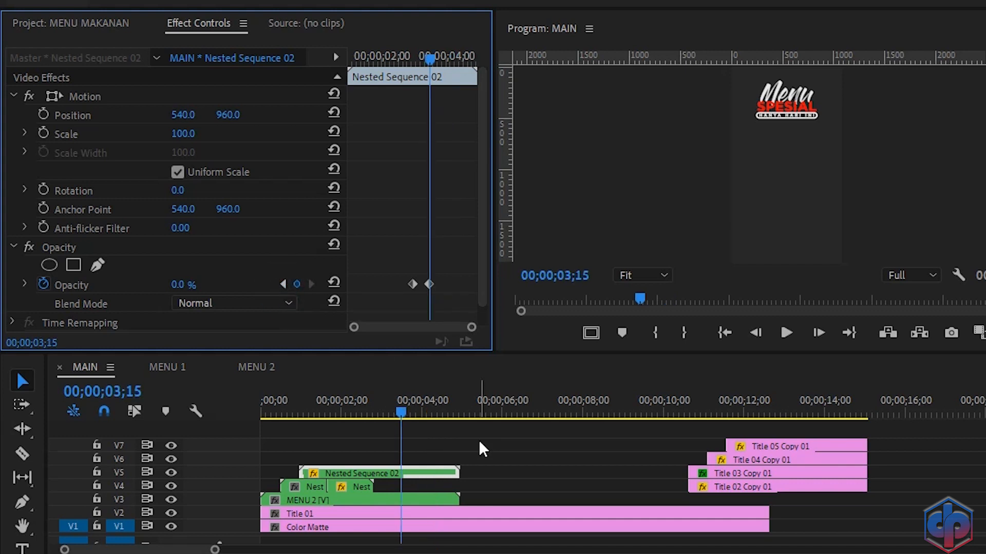
click(77, 26)
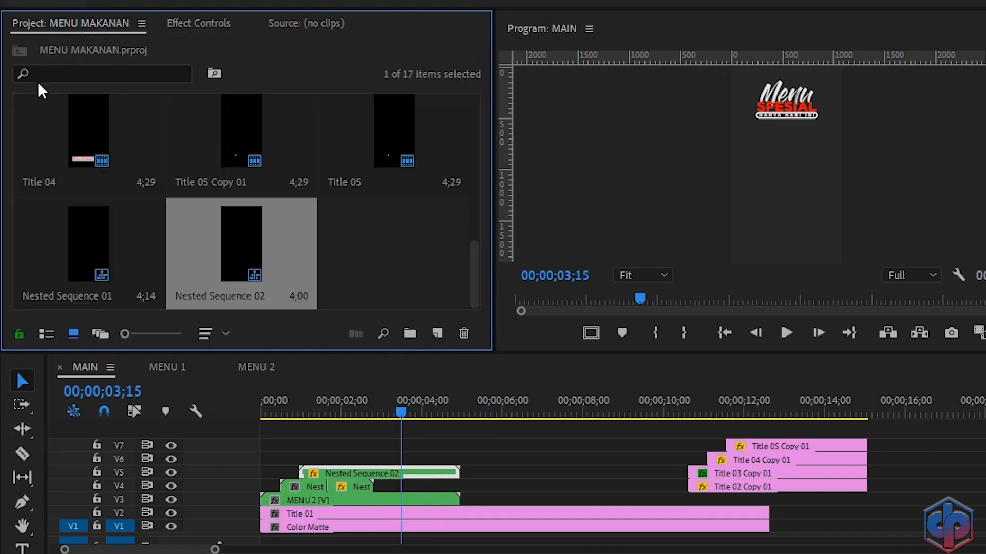
scroll(350, 230, up, 5)
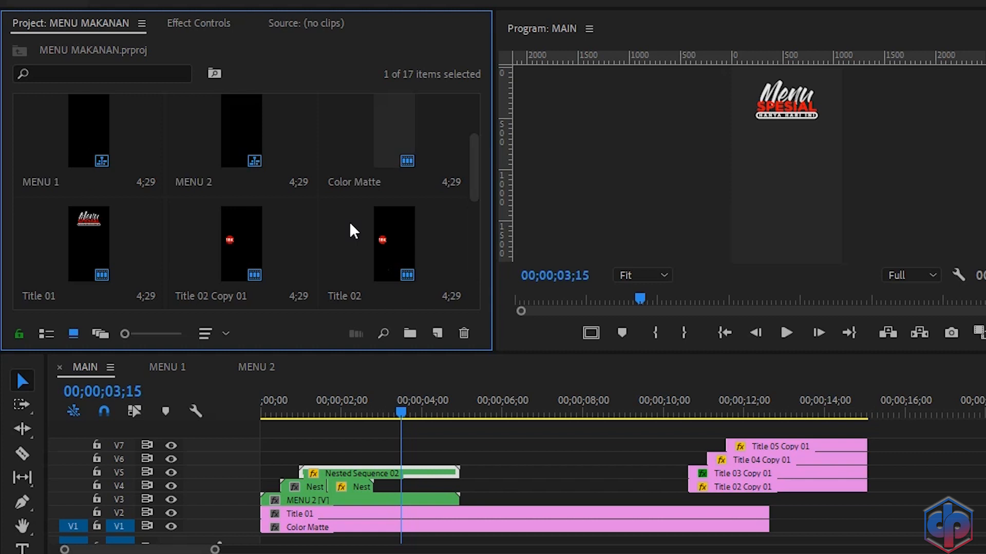
drag(101, 252, 406, 473)
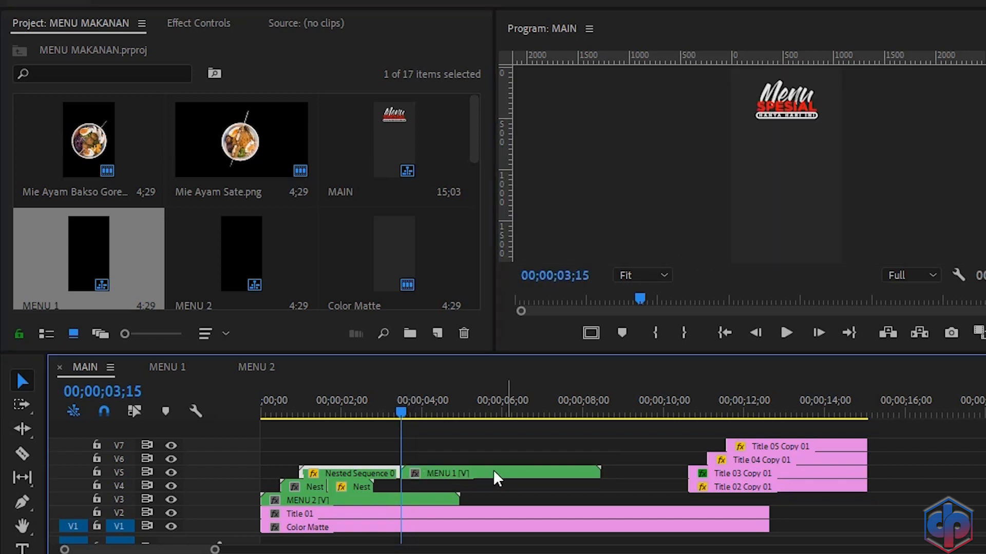
- Play MAIN across the cut between Nested Sequence 02 and MENU 1 to check the second food image's entrance
click(367, 413)
key(space)
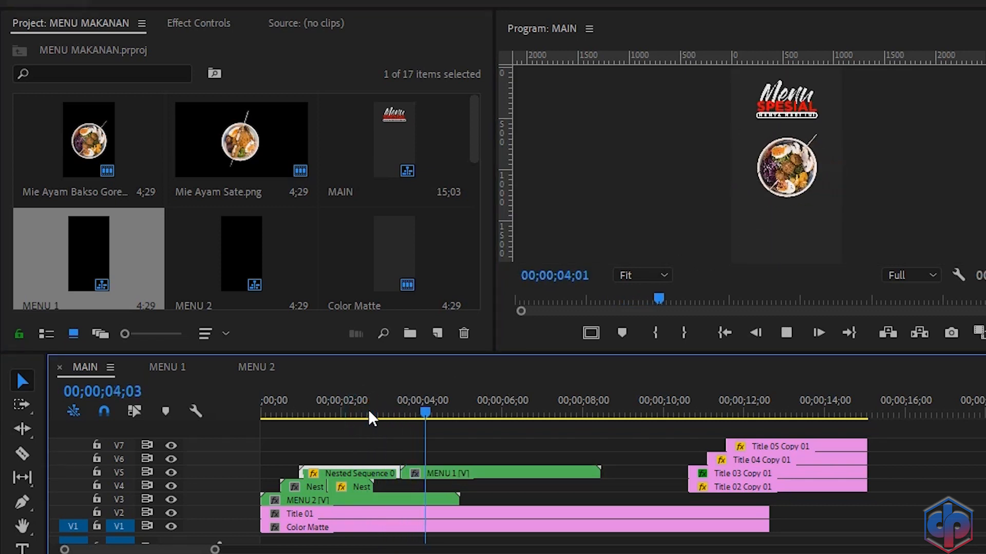
key(space)
- In the MENU 1 sequence, shift the last two Position and Rotation keyframes of Mie Ayam Bakso Goreng.png so they start around 00;00;03;00
click(467, 472)
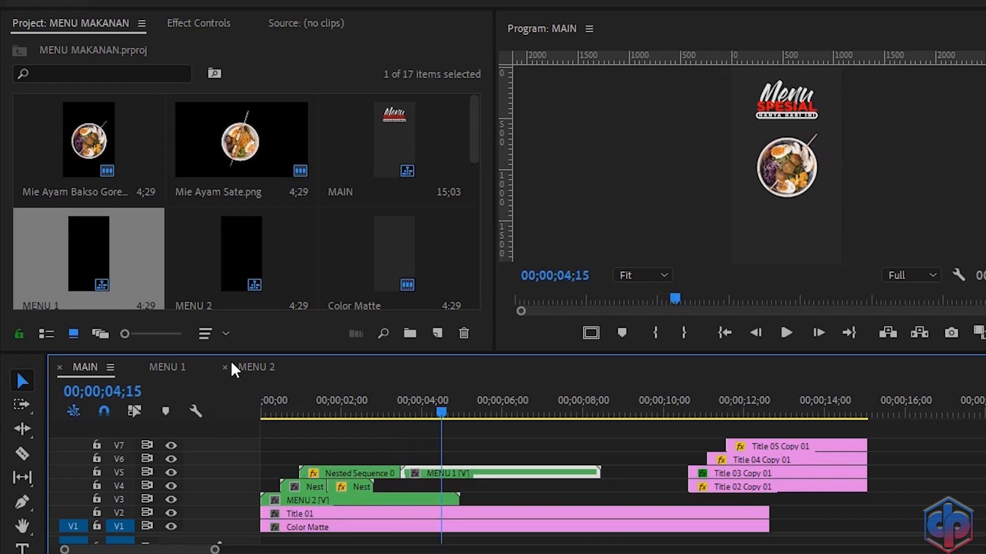
click(168, 366)
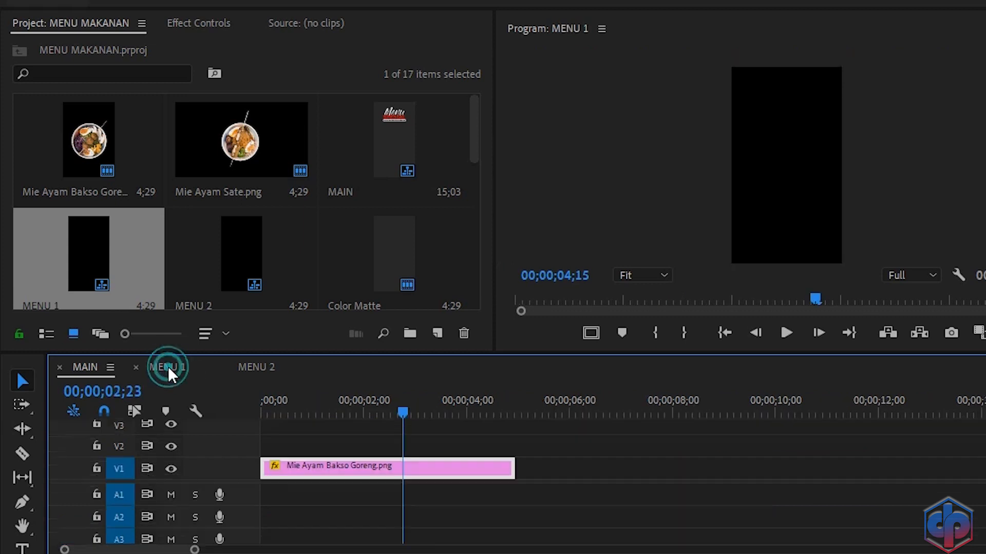
click(201, 23)
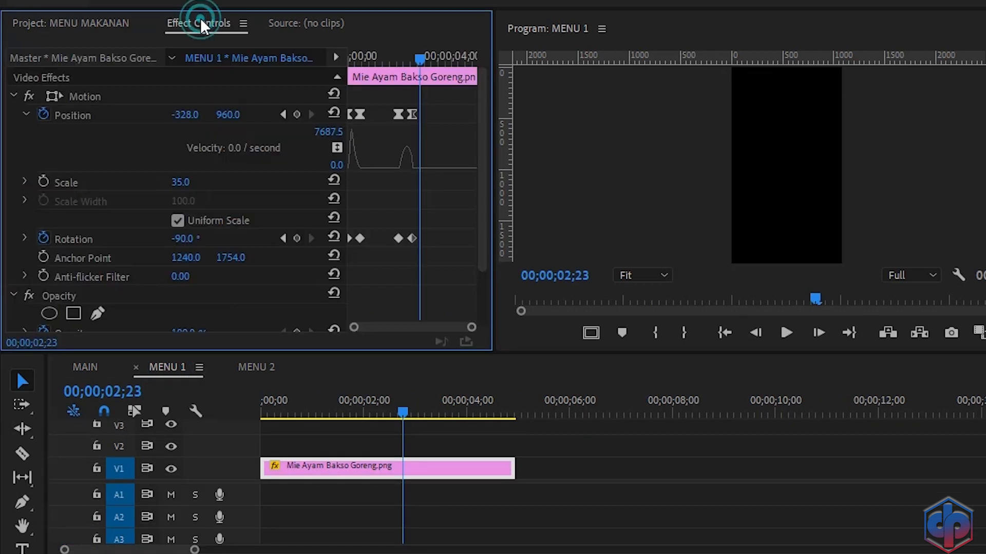
click(282, 115)
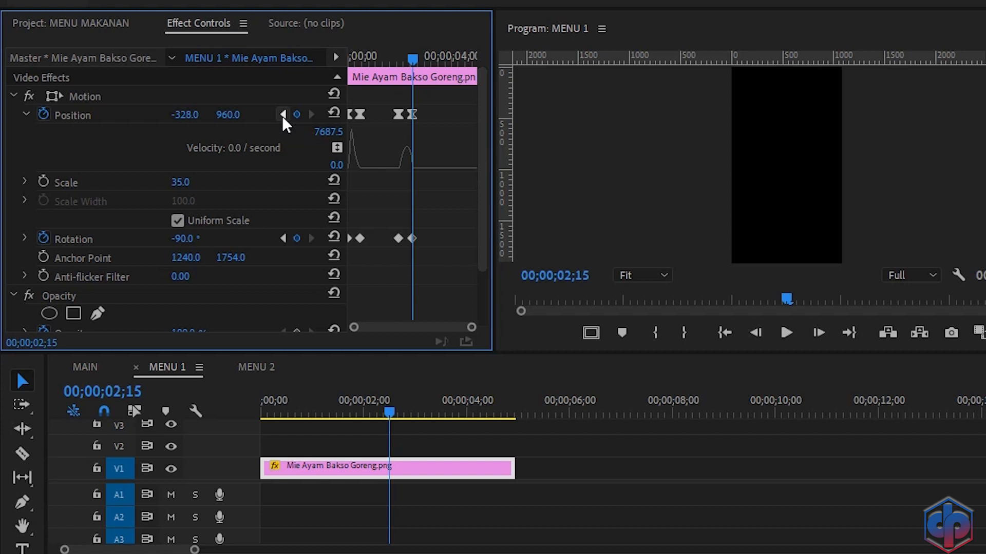
key(shift+Right)
key(shift+Right)
key(shift+Right)
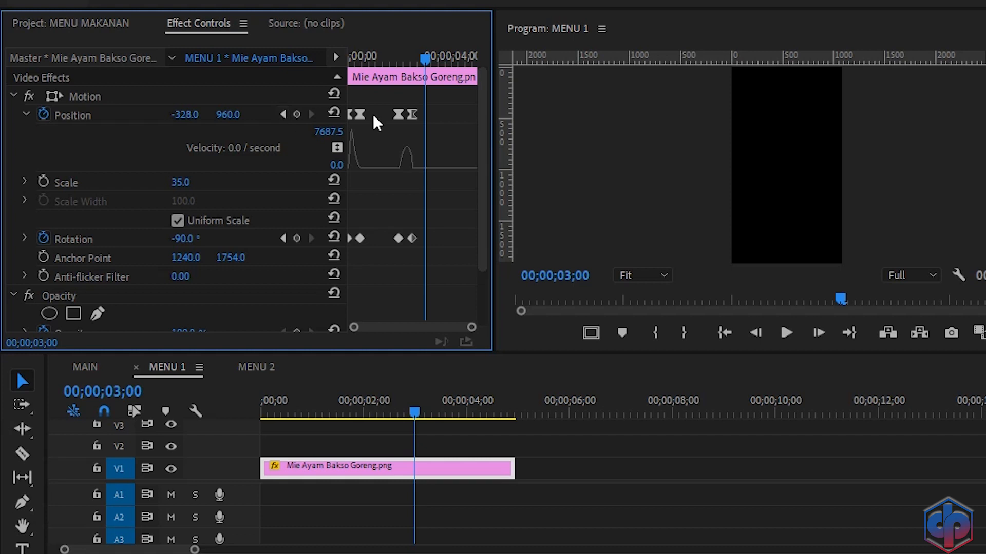
drag(395, 92, 429, 251)
drag(410, 119, 439, 115)
- Return to the MAIN sequence and move Title 02 Copy 01 along V4 so it starts at 00;00;04;15
click(67, 20)
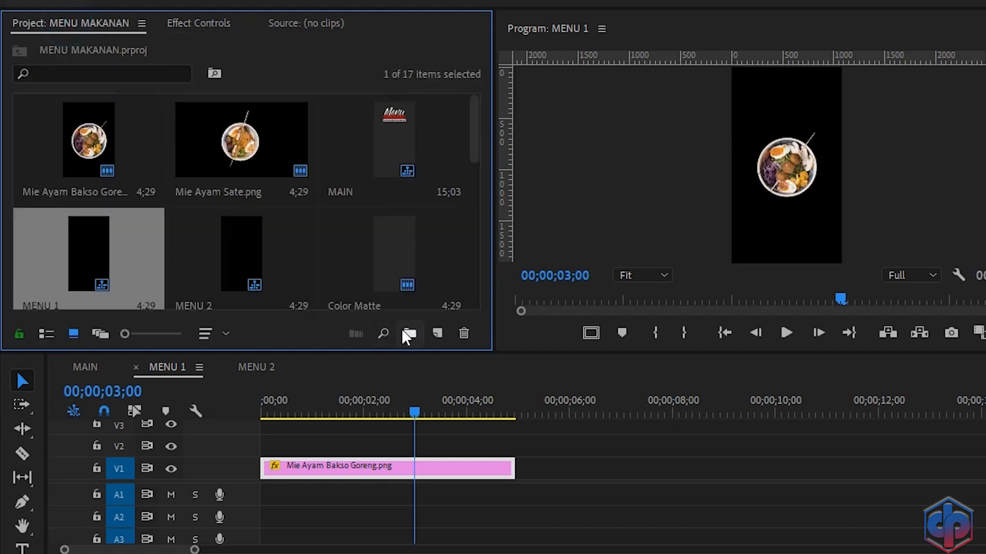
click(83, 366)
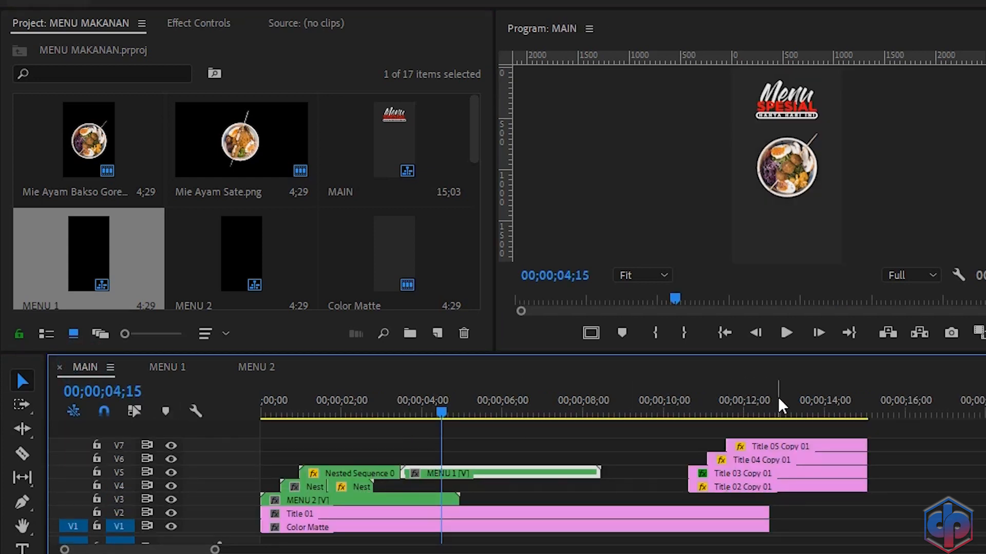
click(737, 485)
drag(716, 486, 495, 487)
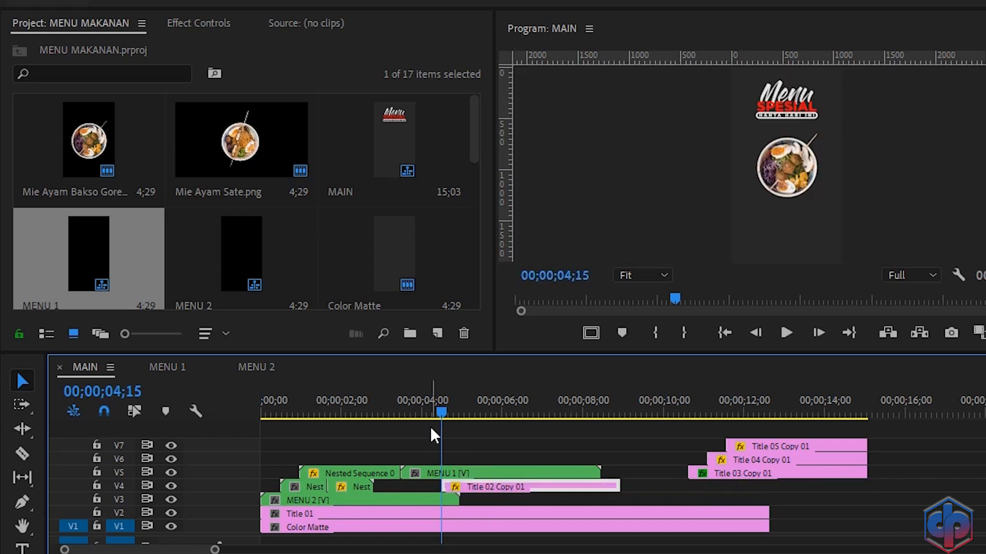
- Preview the second food image's entrance and move Title 02 Copy 01 up to V6, starting at 00;00;04;00
drag(438, 410, 371, 398)
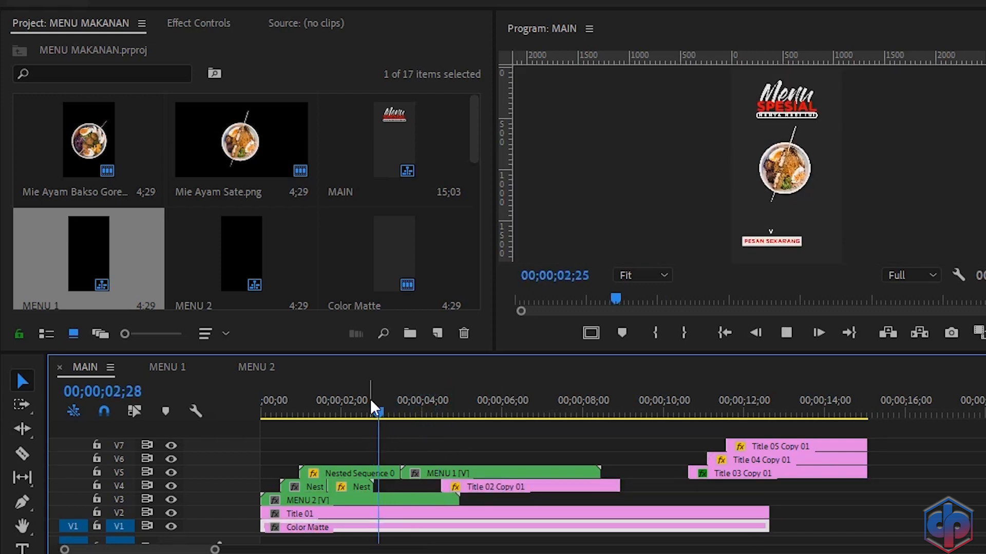
key(space)
drag(449, 410, 421, 399)
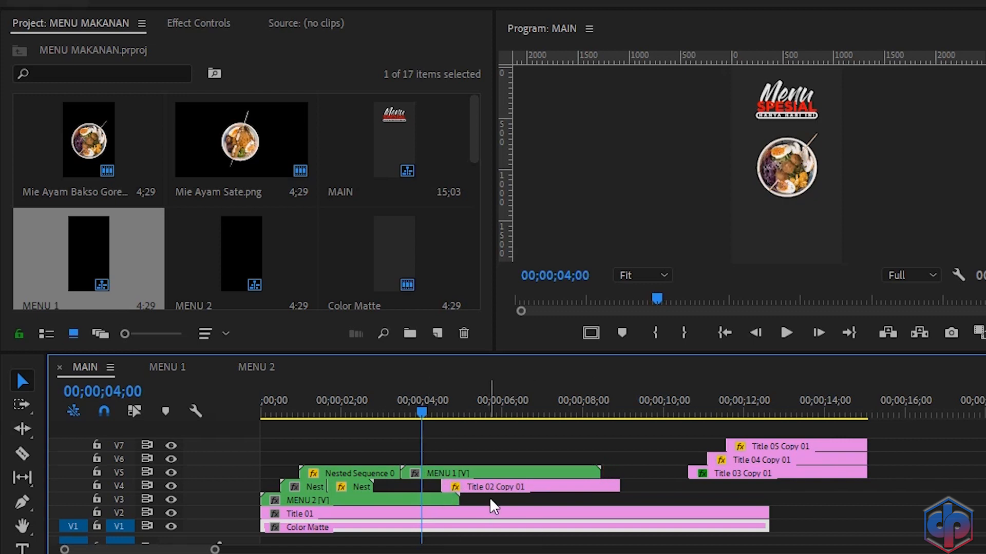
drag(491, 487, 479, 462)
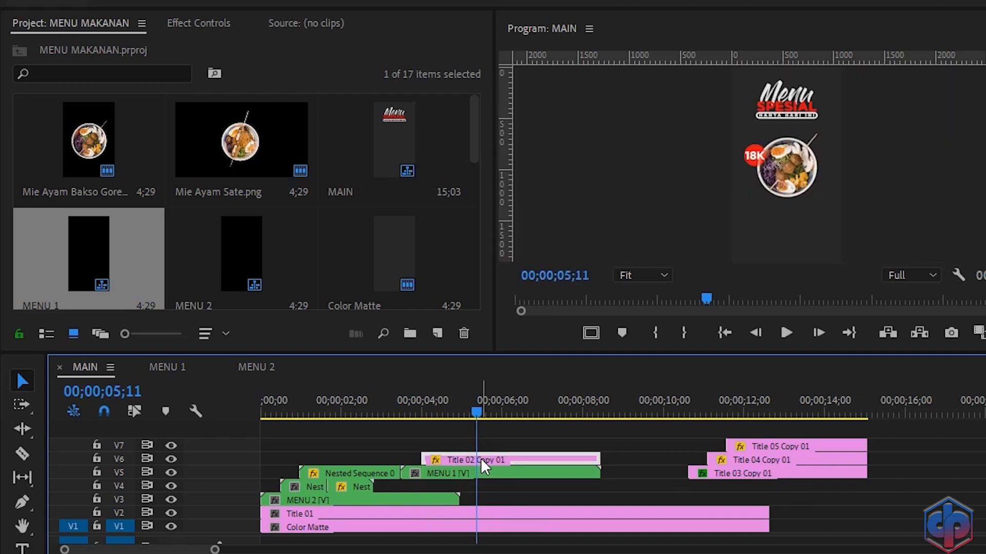
- Change the price text in Title 02 Copy 01 to 19K and return to the timeline
double_click(480, 458)
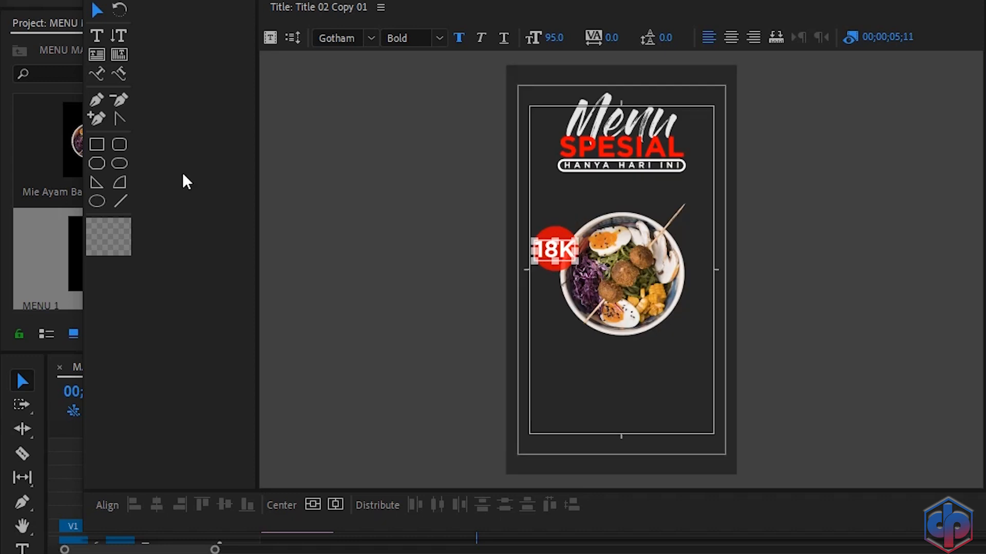
click(98, 36)
click(572, 244)
click(560, 252)
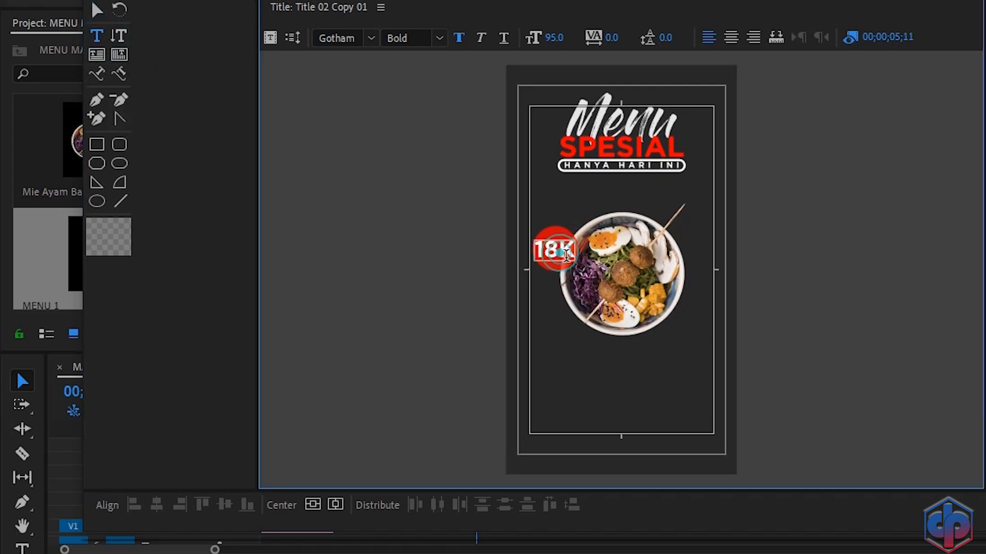
key(BackSpace)
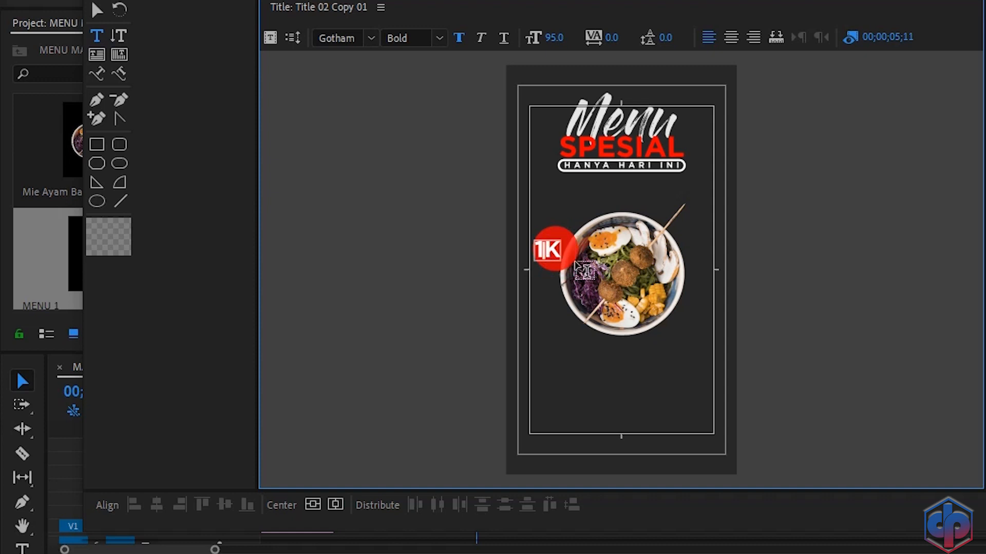
text(9)
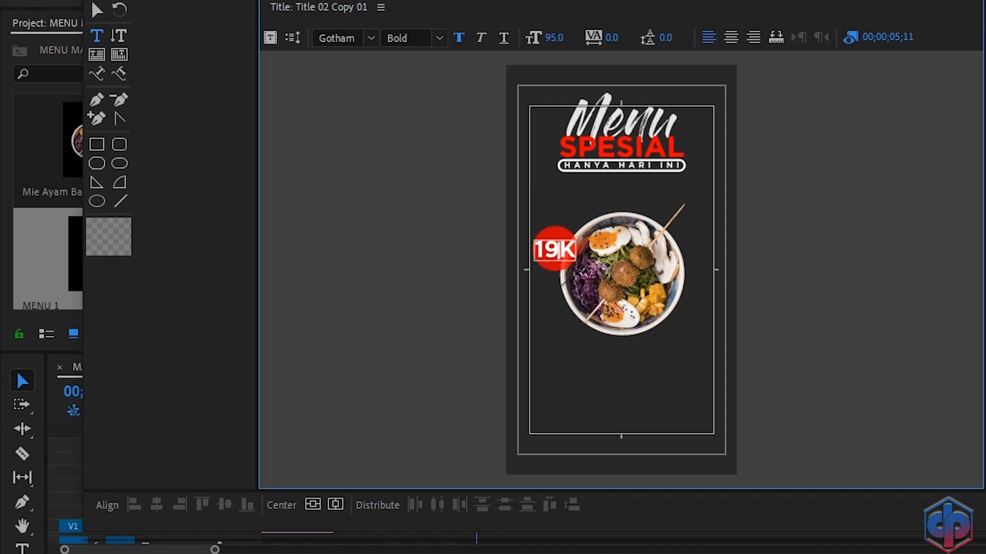
click(982, 1)
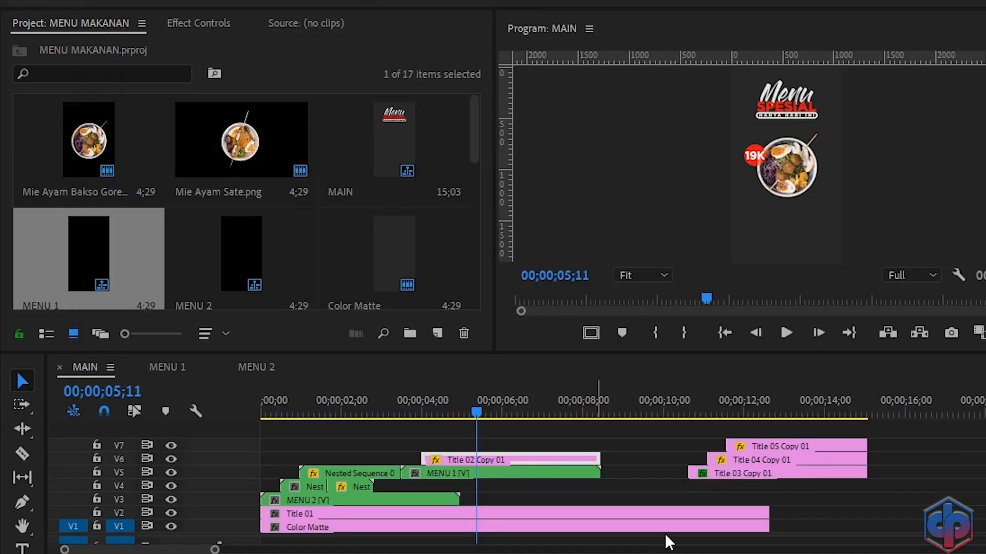
- Move Title 03 Copy 01 to V7, aligned with Title 02 Copy 01, and add BAKSO as a second line below MIE AYAM
click(729, 473)
drag(729, 472, 470, 444)
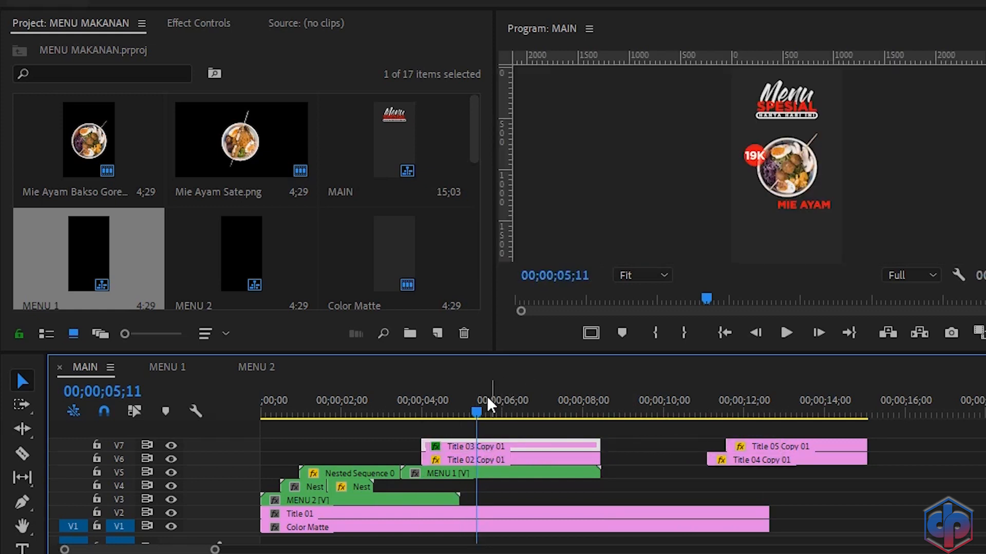
double_click(520, 446)
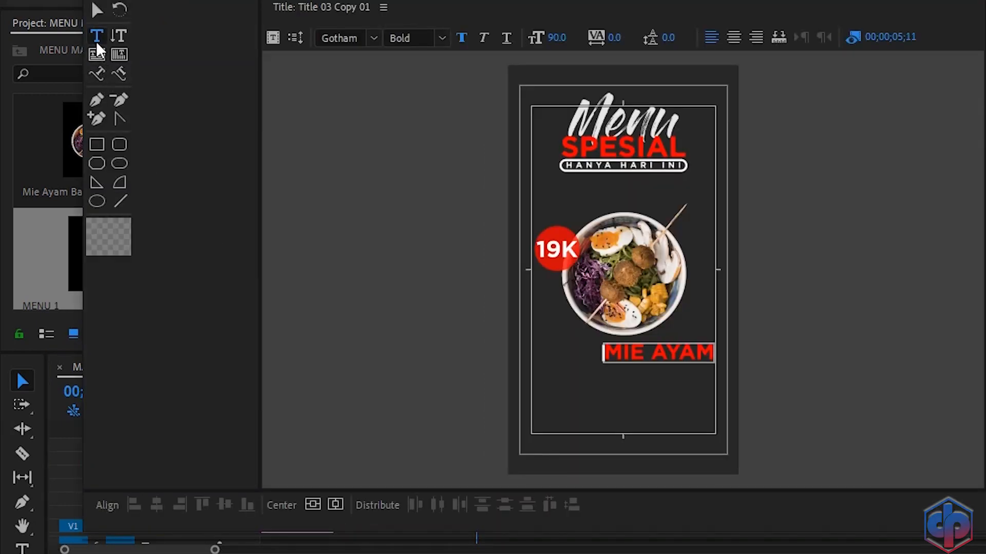
click(97, 39)
click(714, 353)
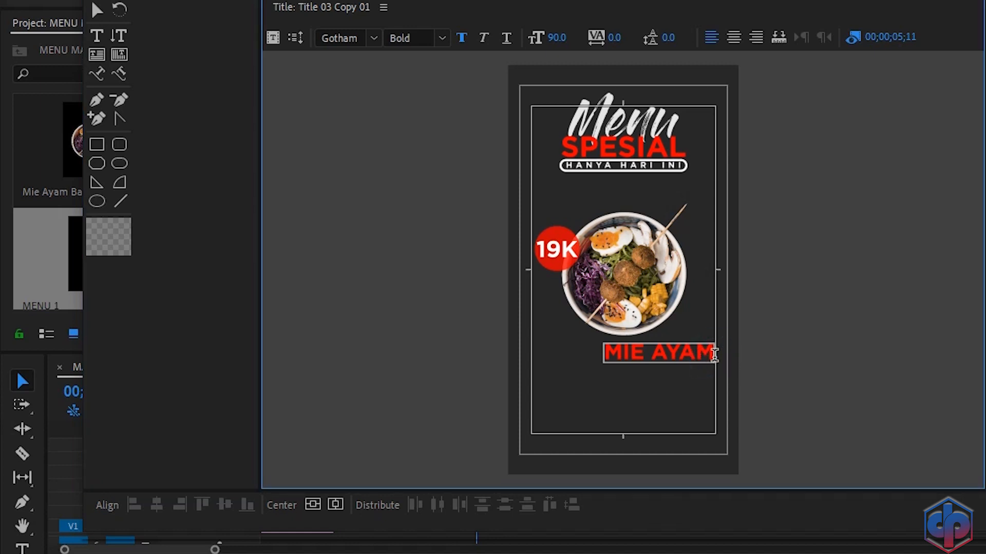
key(Return)
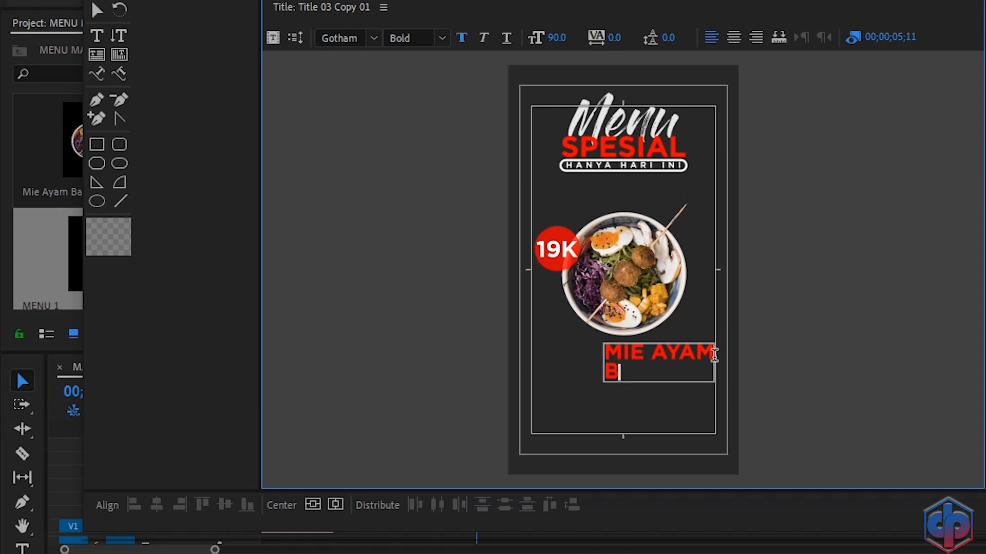
text(BAKSO)
- Center-align both lines of the MIE AYAM BAKSO text and close the title editor
key(shift+Home)
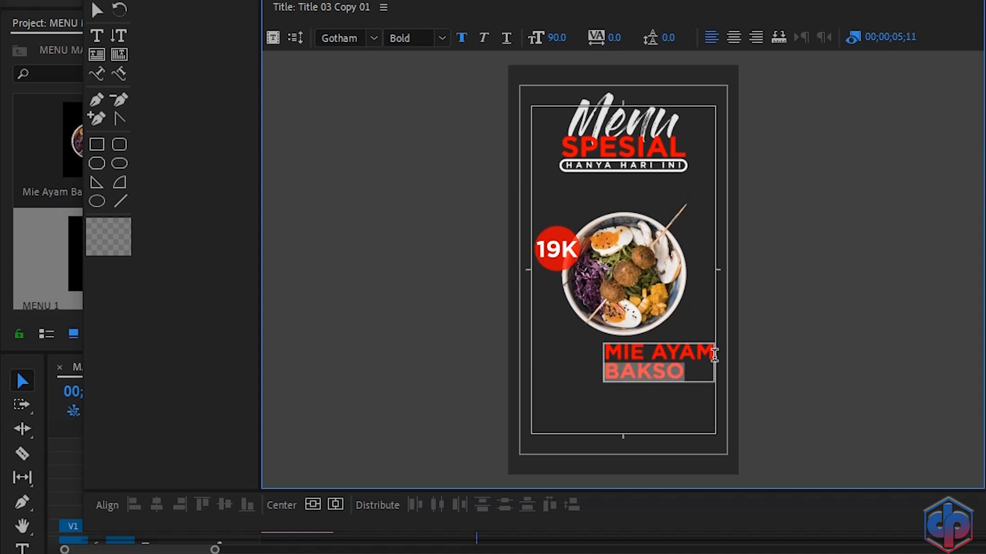
key(shift+Up)
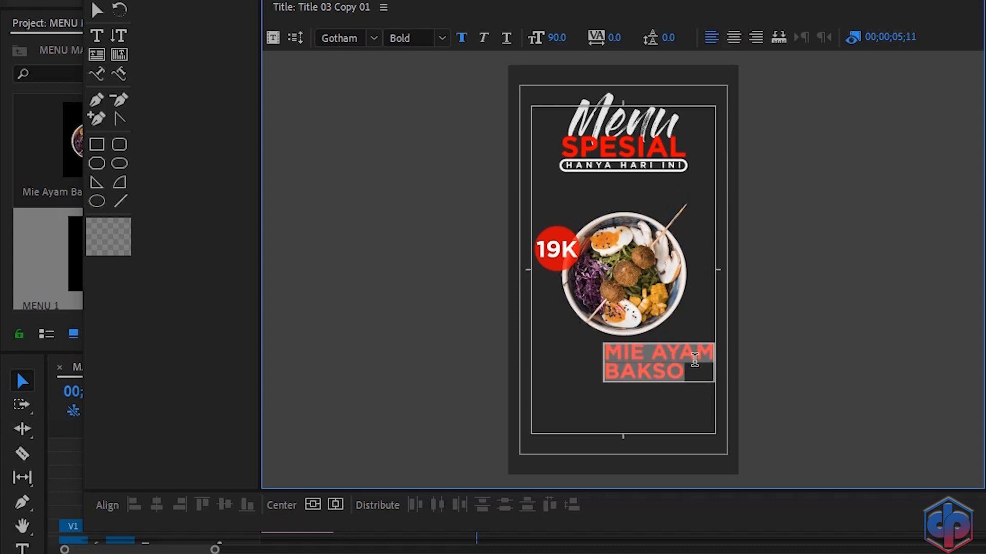
click(732, 38)
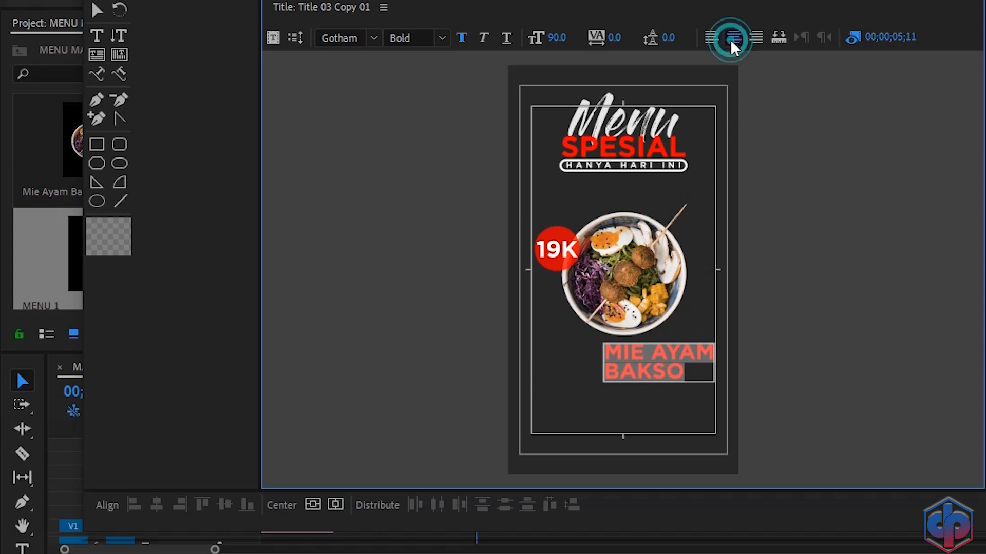
click(97, 11)
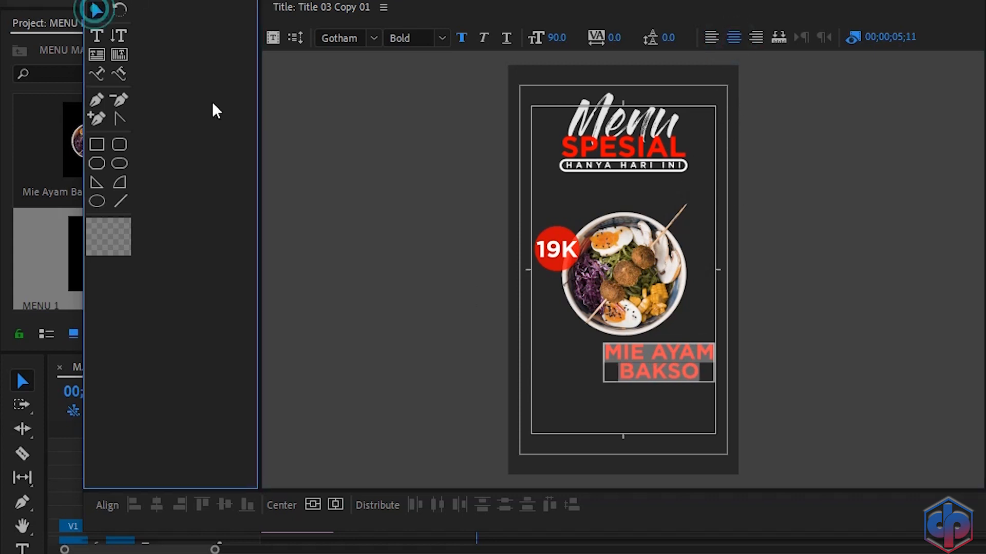
click(634, 416)
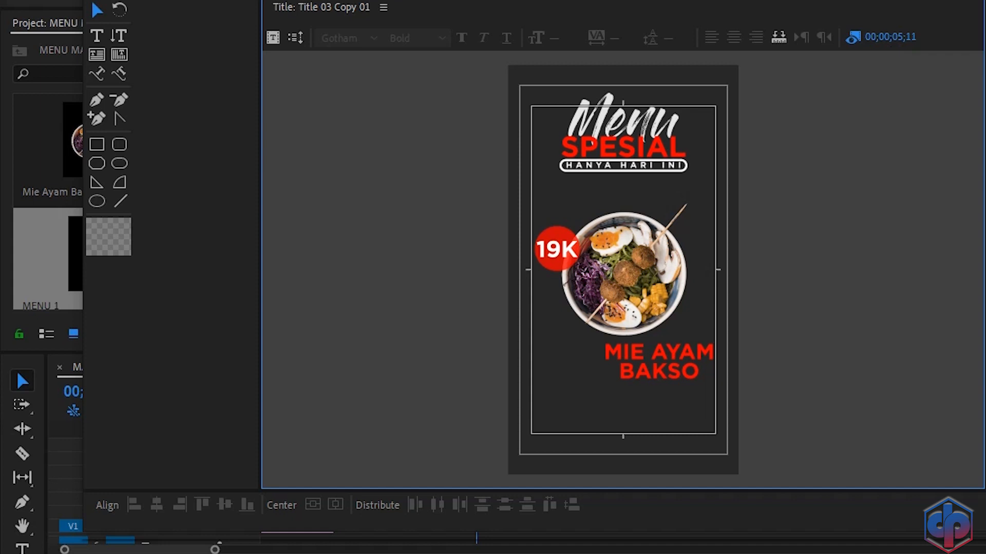
click(981, 2)
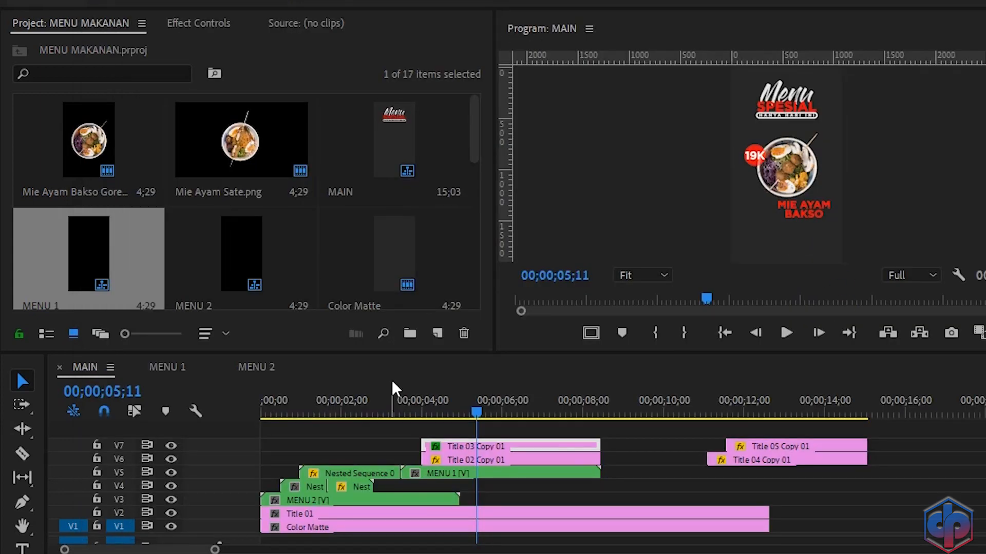
- Play MAIN around 00;00;04;00 to check how the 19K and MIE AYAM BAKSO titles enter
drag(476, 412, 370, 413)
key(space)
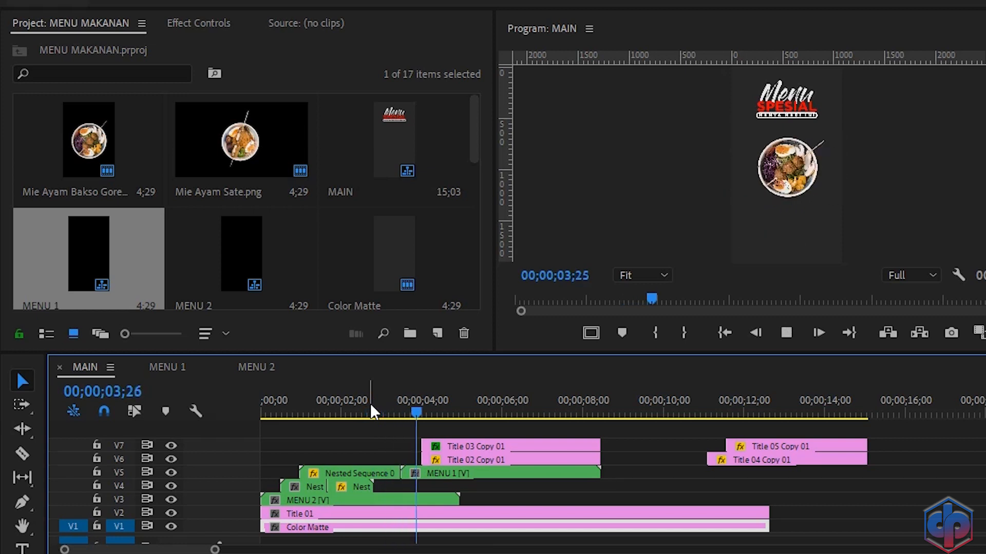
key(space)
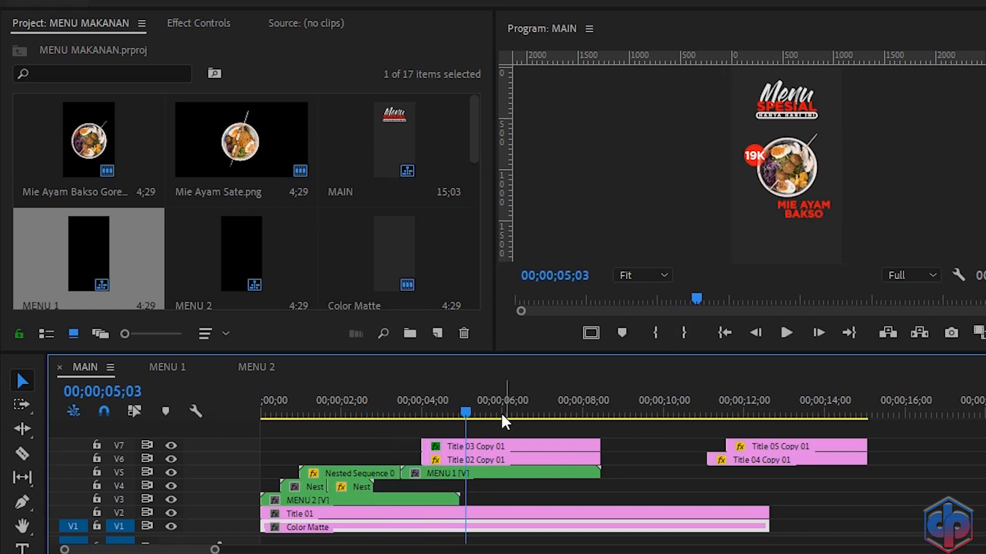
drag(277, 405, 226, 424)
key(space)
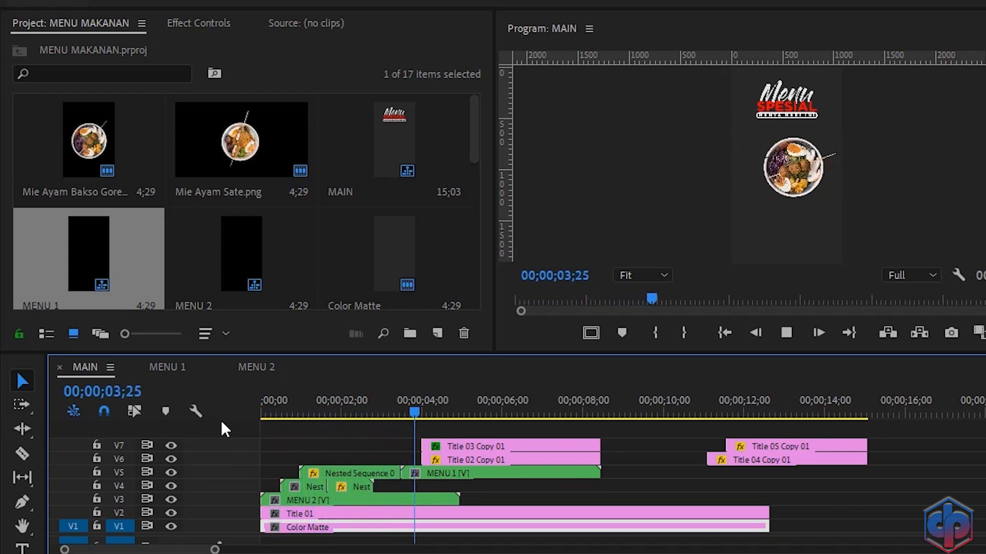
key(space)
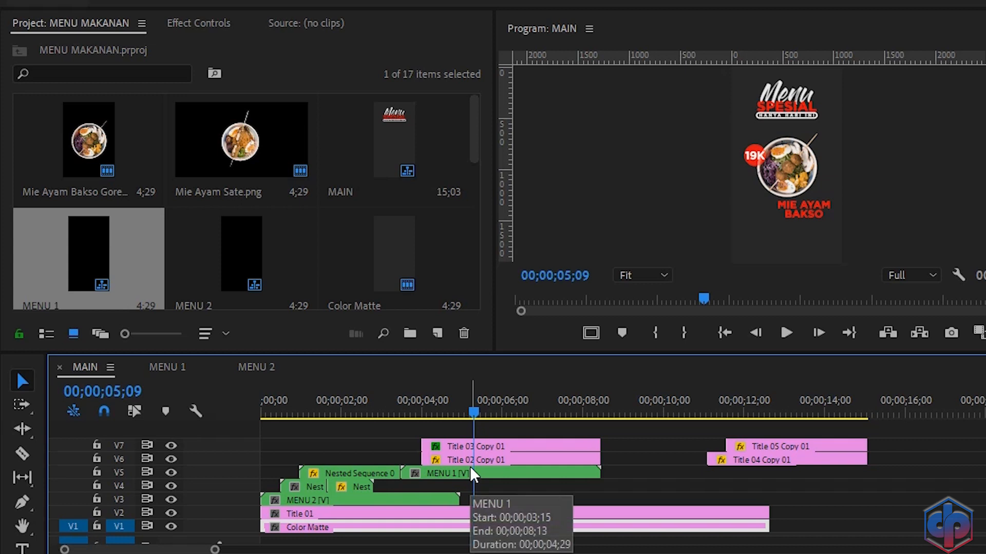
- Move Title 04 Copy 01 and Title 05 Copy 01 together onto V8 and V9, with Title 04 Copy 01 starting at 00;00;04;14
click(502, 442)
click(191, 26)
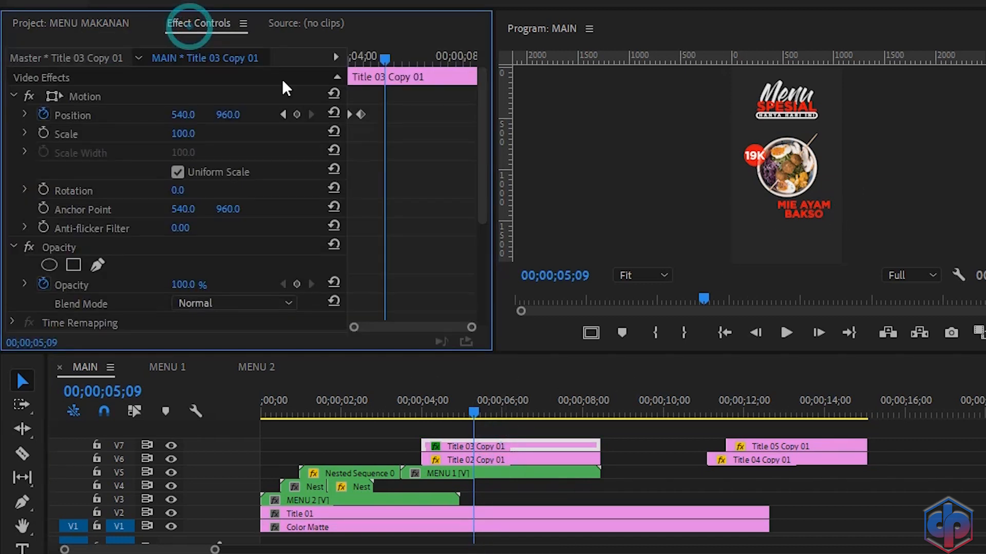
click(284, 115)
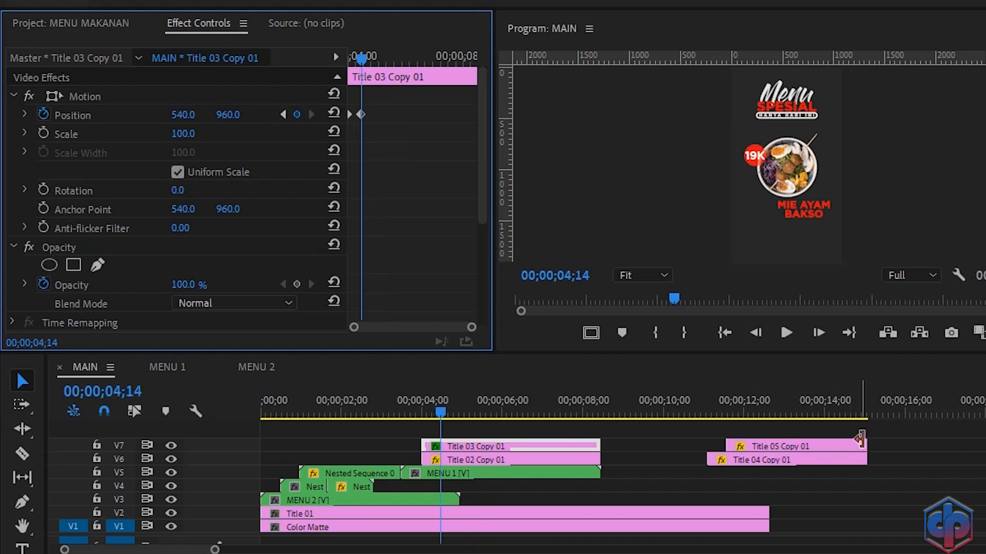
click(887, 460)
drag(887, 460, 739, 449)
drag(809, 458, 546, 431)
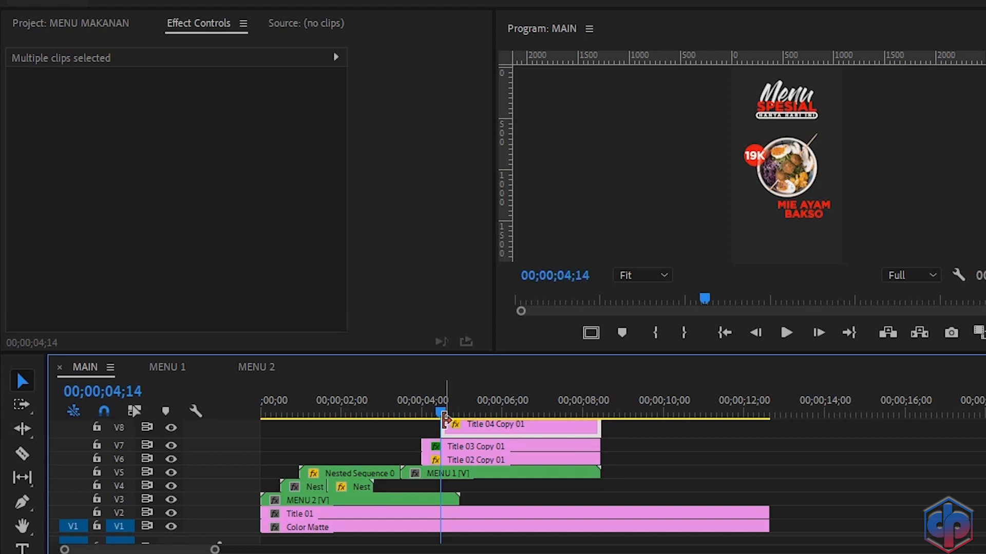
key(ctrl+minus)
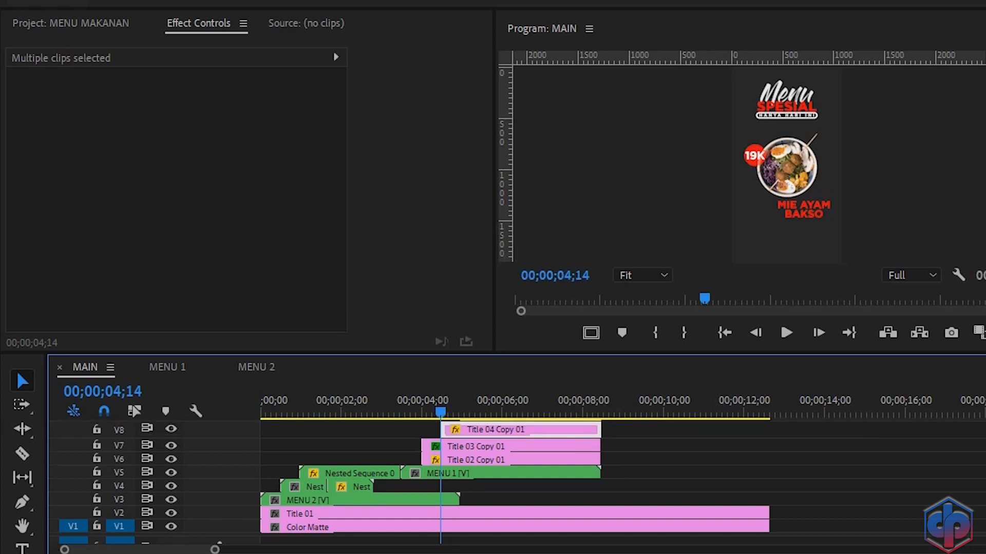
click(622, 353)
drag(622, 354, 621, 338)
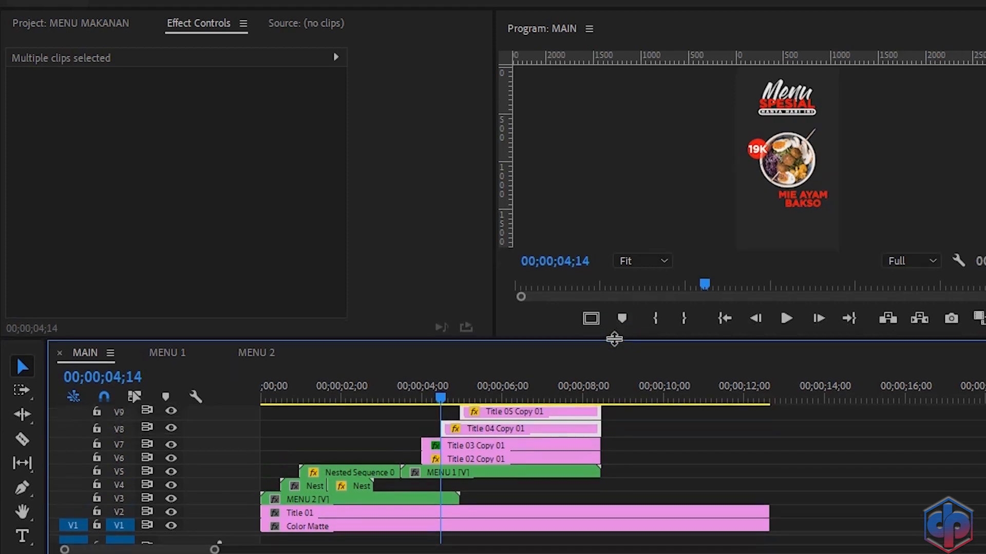
- Play MAIN from about 00;00;02;17 to review the transition between the two menus' titles
drag(443, 400, 364, 400)
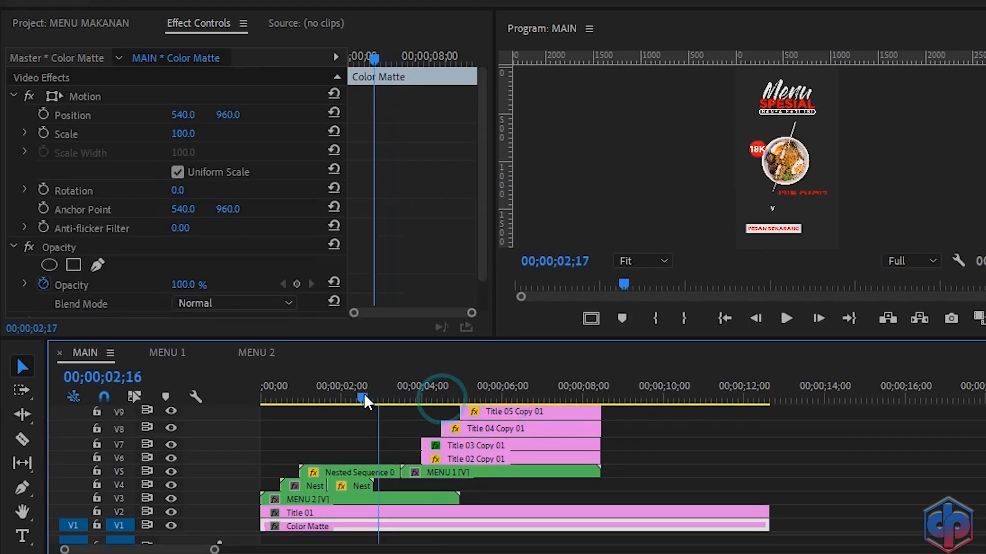
key(space)
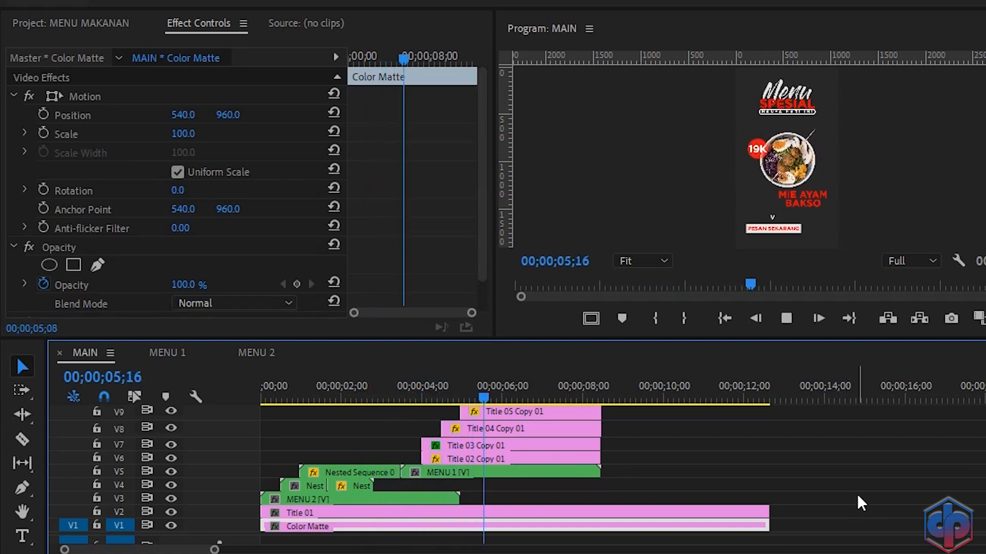
key(space)
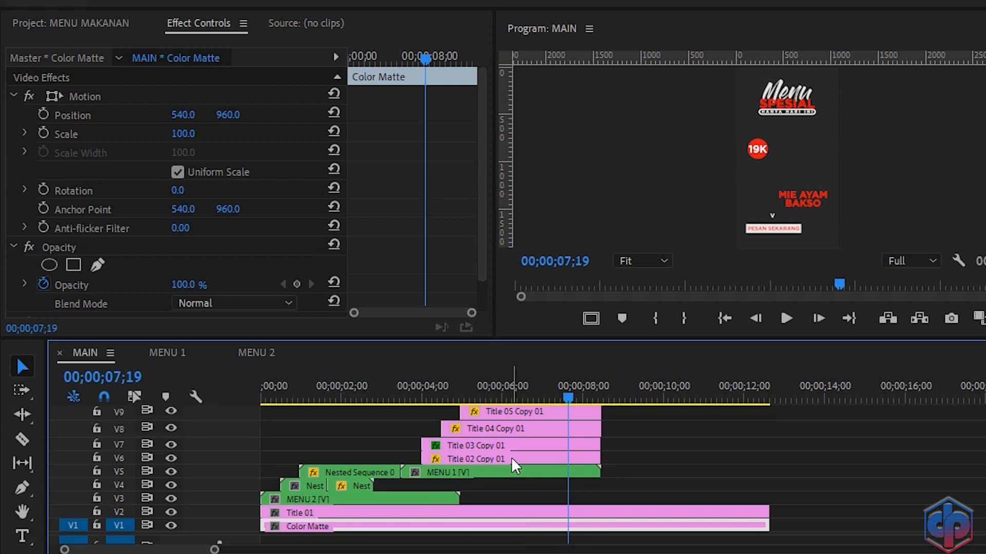
- Inspect Nested Sequence 01 from its start and play the first menu's titles to check their timing
click(302, 399)
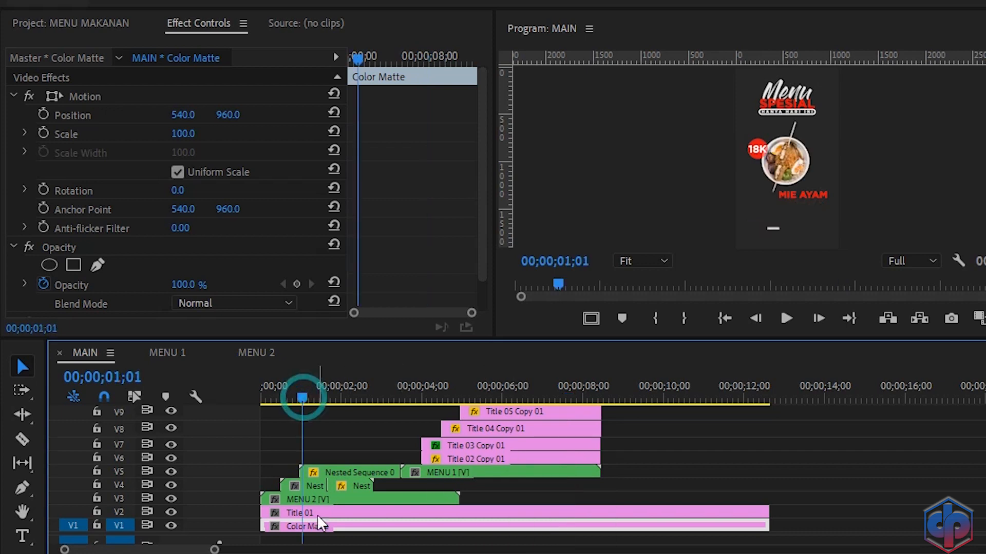
click(311, 486)
drag(405, 58, 350, 58)
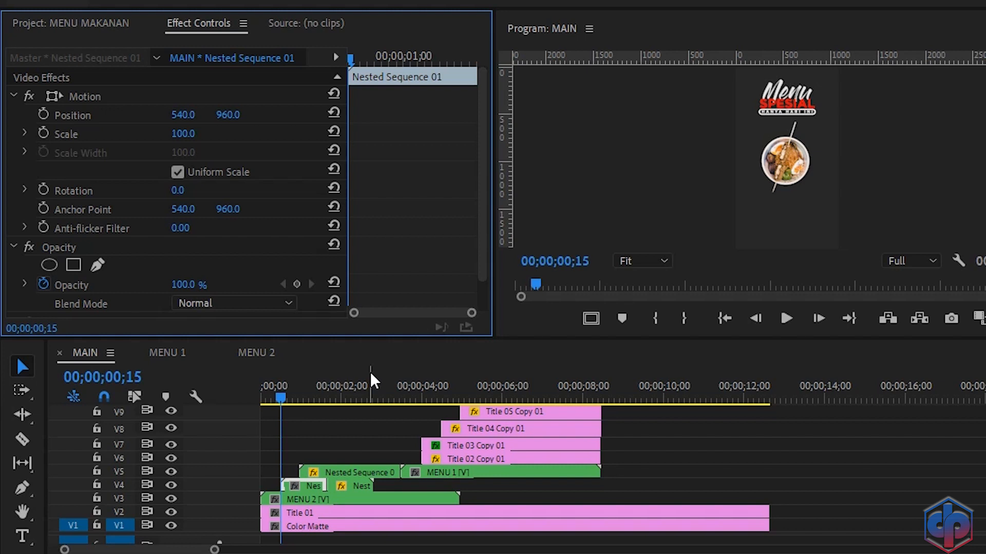
key(space)
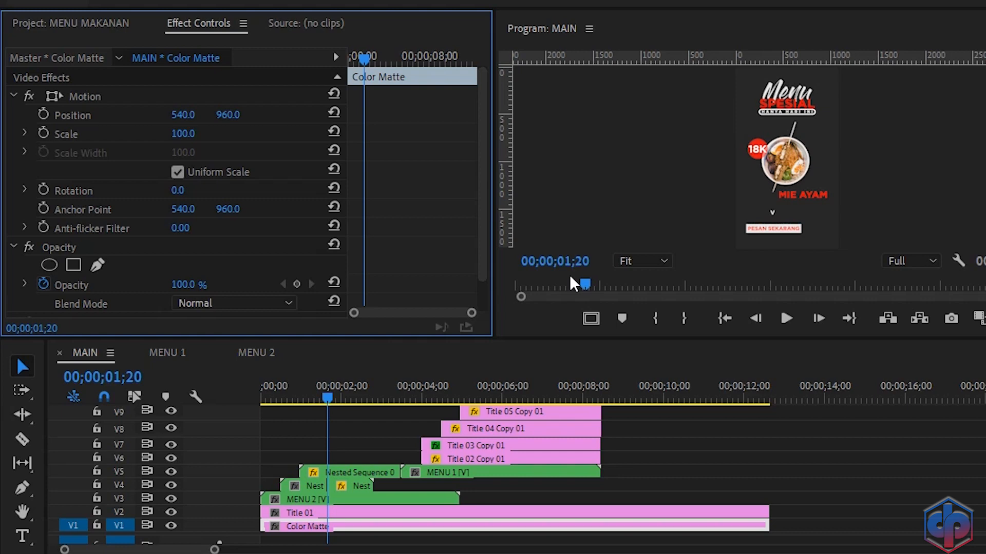
- Nest Title 02 Copy 01 and Title 03 Copy 01 into a single sequence with the default name
click(449, 399)
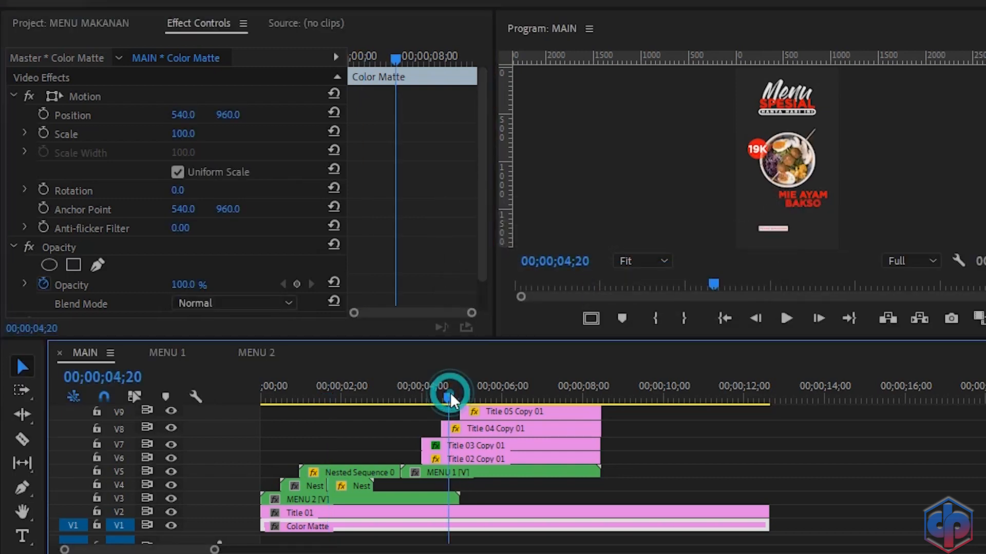
drag(619, 458, 585, 456)
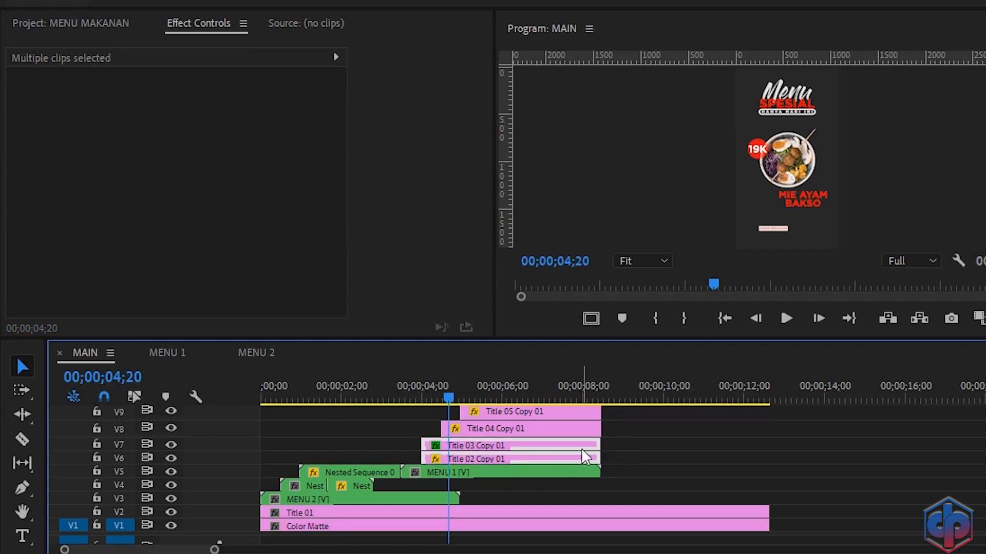
right_click(585, 455)
click(635, 368)
click(576, 286)
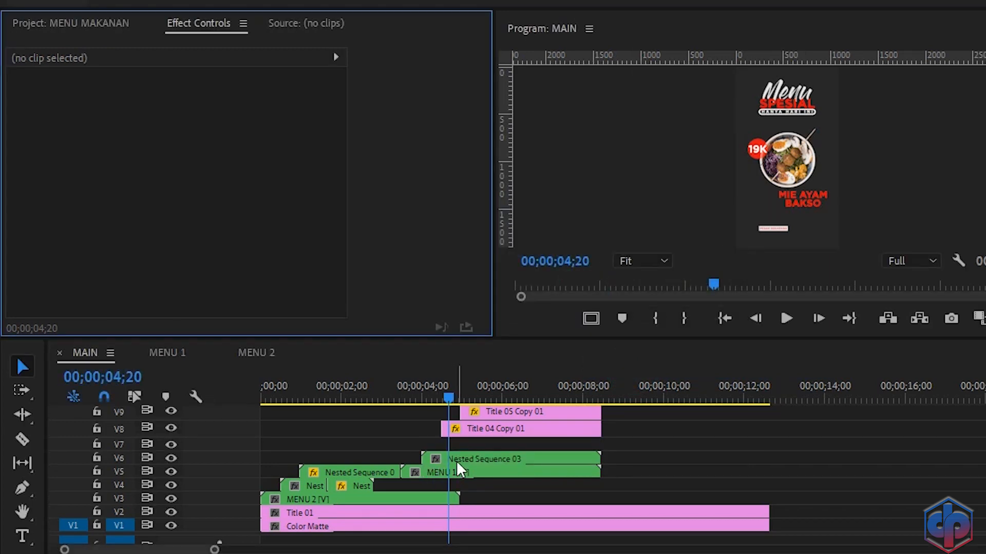
- Cut Nested Sequence 03 on V6 at 00;00;05;05 and delete the part after the cut
click(459, 459)
click(366, 55)
drag(330, 54, 326, 57)
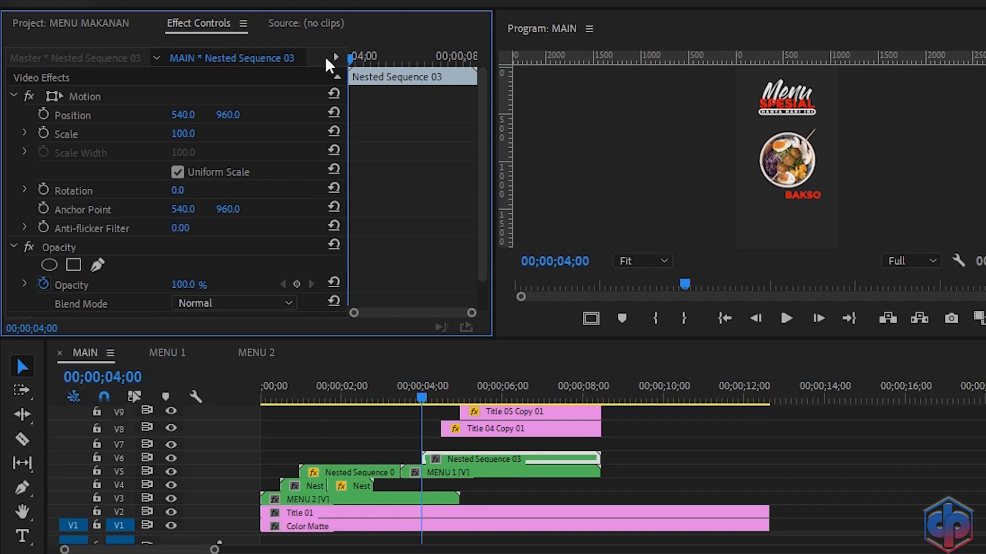
key(Right)
key(Right)
key(Right)
key(Right)
key(Right)
key(Right)
key(Right)
key(Right)
key(Right)
key(Right)
key(Right)
key(Right)
key(Right)
key(Right)
key(Right)
key(Right)
key(Right)
key(Right)
key(Right)
key(Right)
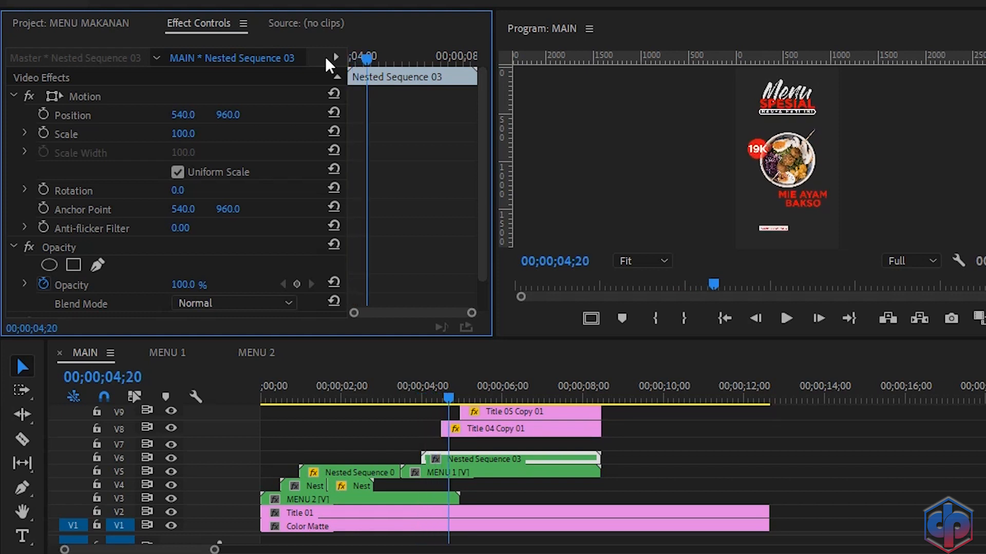
key(Right)
key(Right)
key(Right)
key(Right)
key(Right)
key(Right)
key(Right)
key(Right)
key(Right)
key(Right)
key(Right)
key(Right)
key(Right)
key(Right)
key(Right)
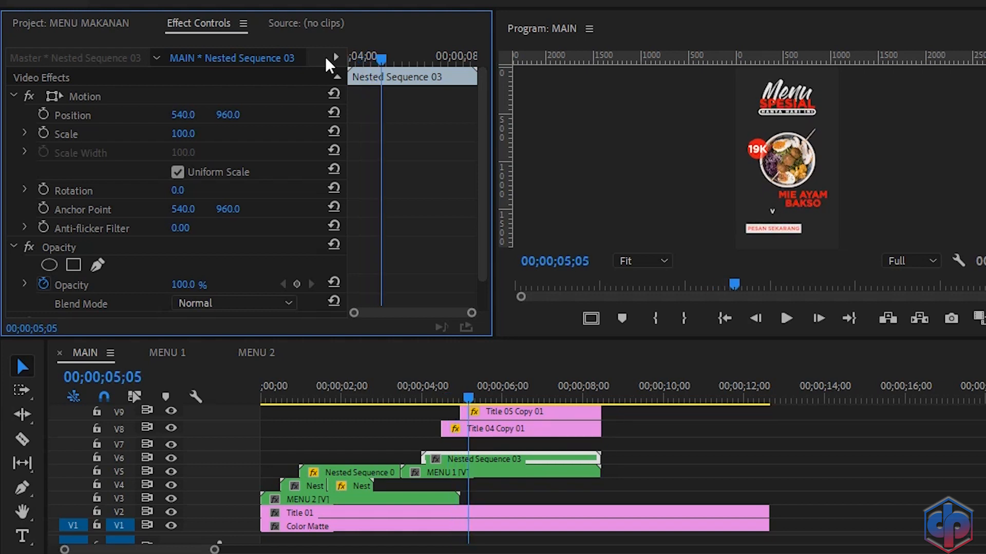
key(c)
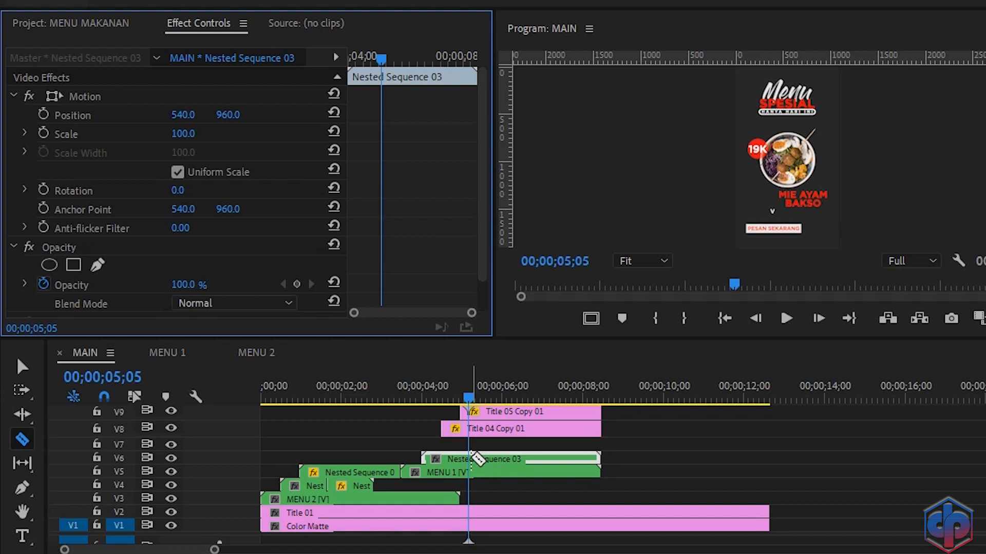
click(469, 459)
key(v)
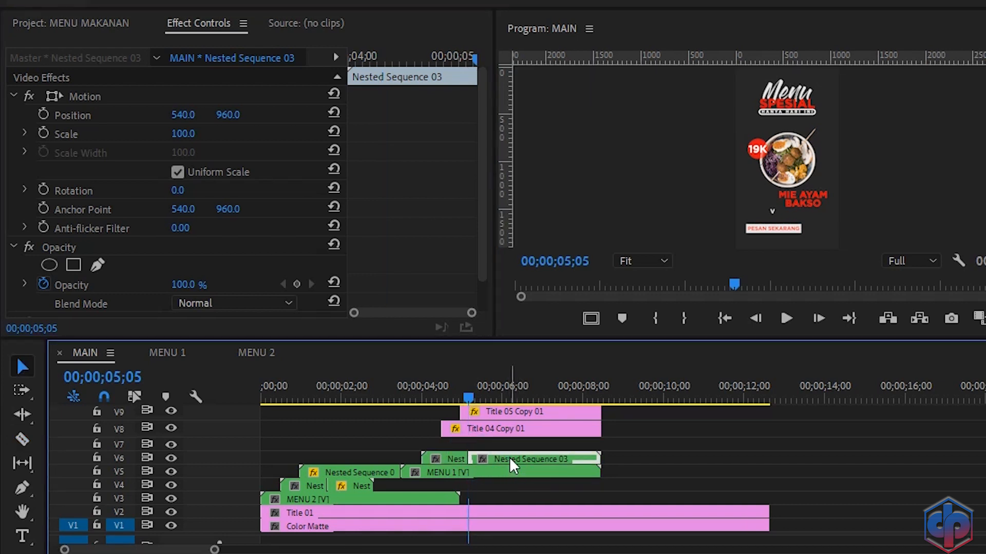
key(Delete)
- Duplicate the shortened Nested Sequence 03 directly after itself on V6 and reverse the copy's playback speed
click(455, 460)
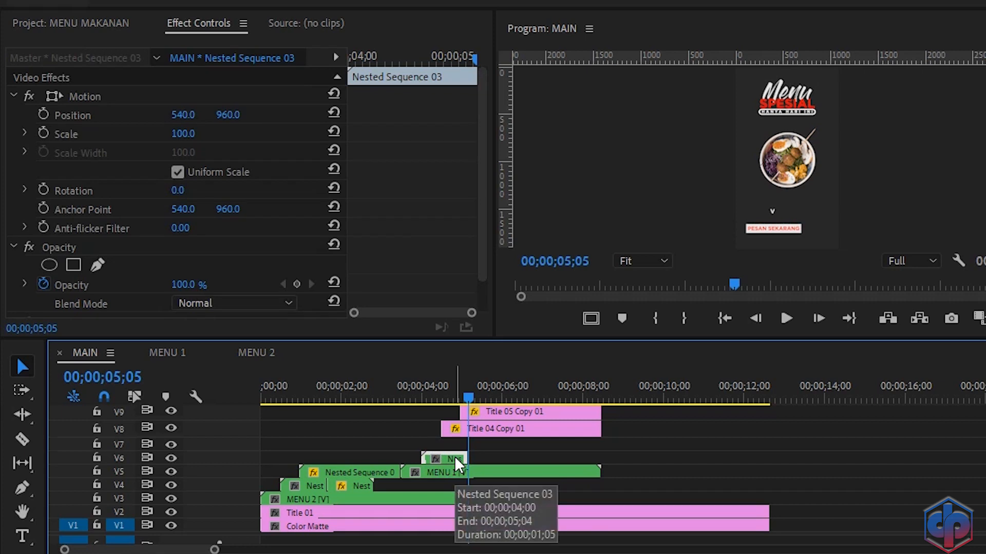
drag(457, 464, 494, 458)
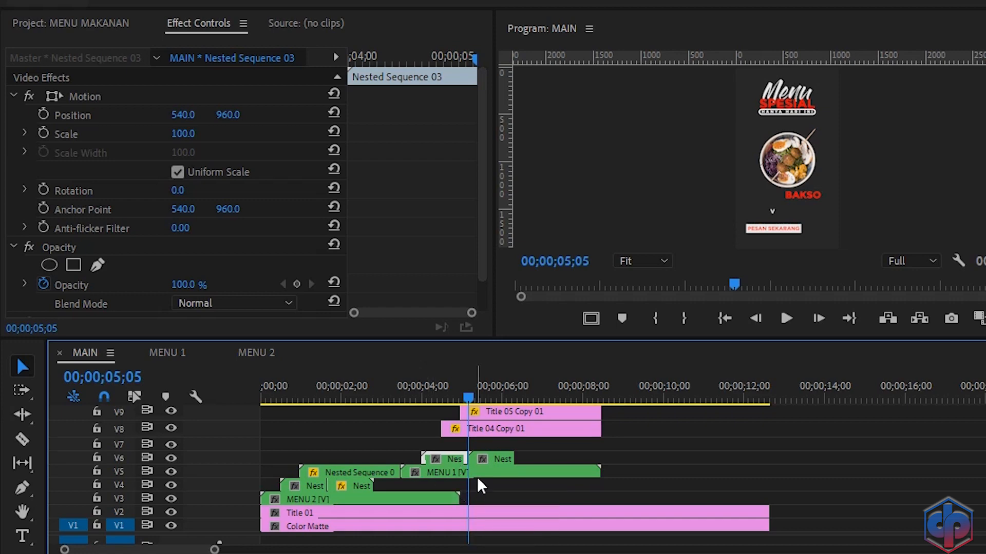
right_click(495, 463)
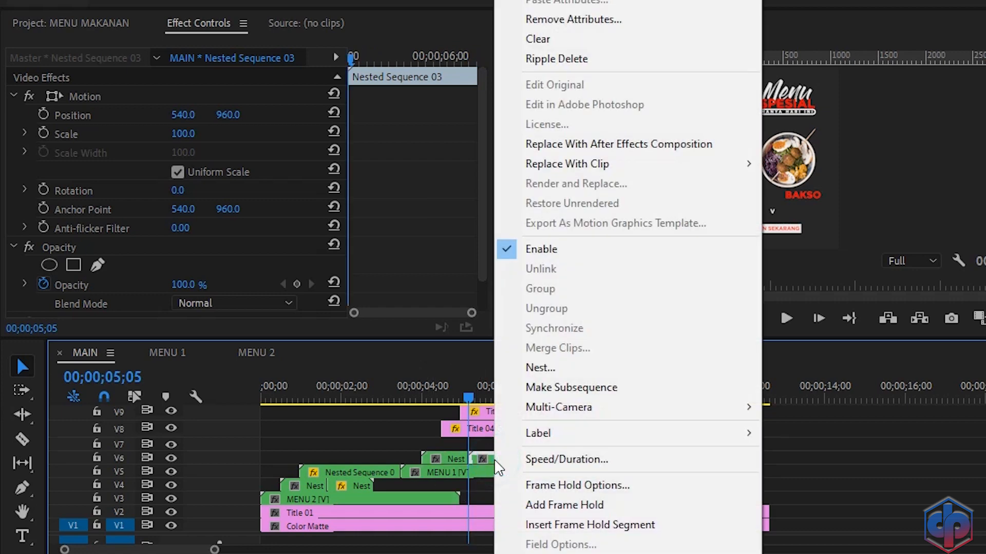
click(551, 460)
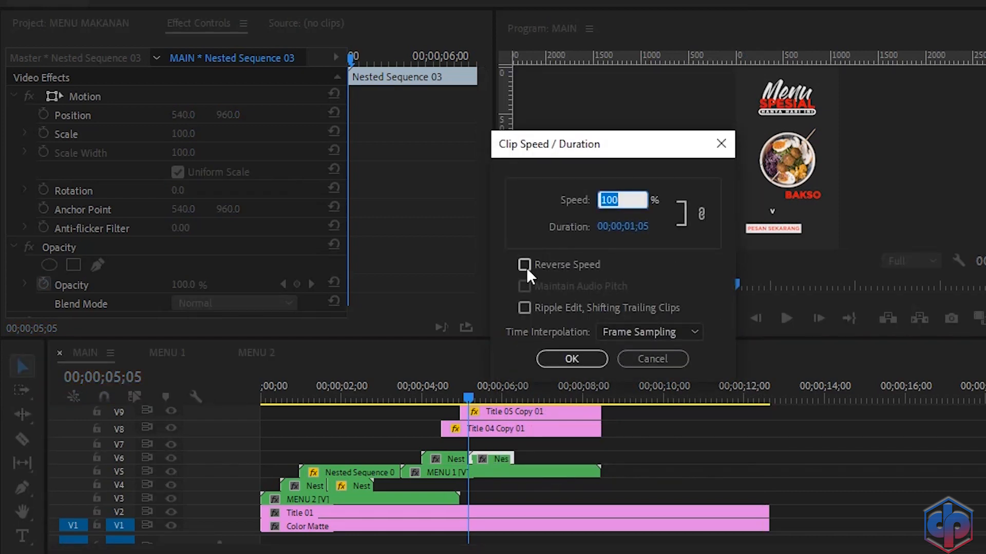
click(525, 265)
click(567, 361)
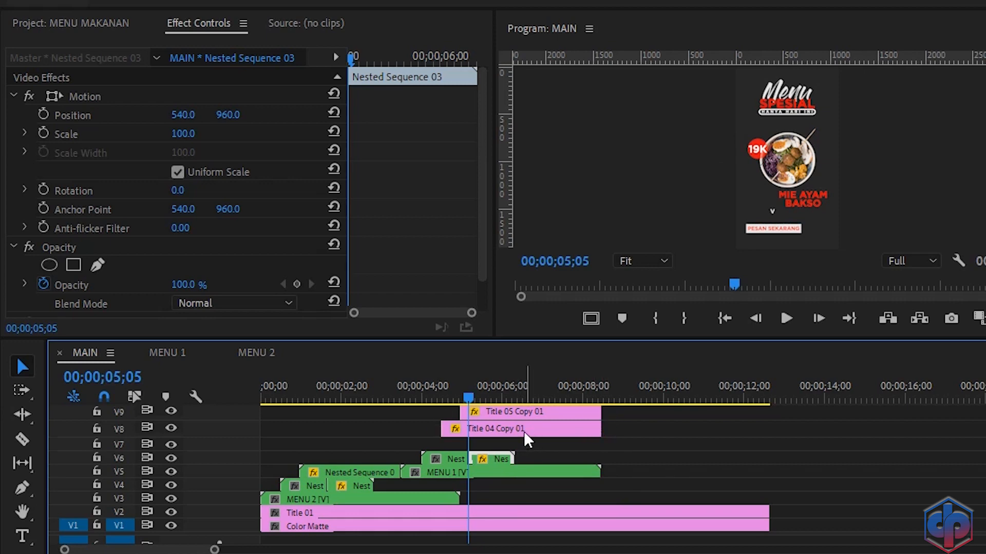
- Nest Title 04 Copy 01 and Title 05 Copy 01 under the default name and move the nested clip down to V7
drag(622, 427, 574, 414)
right_click(574, 414)
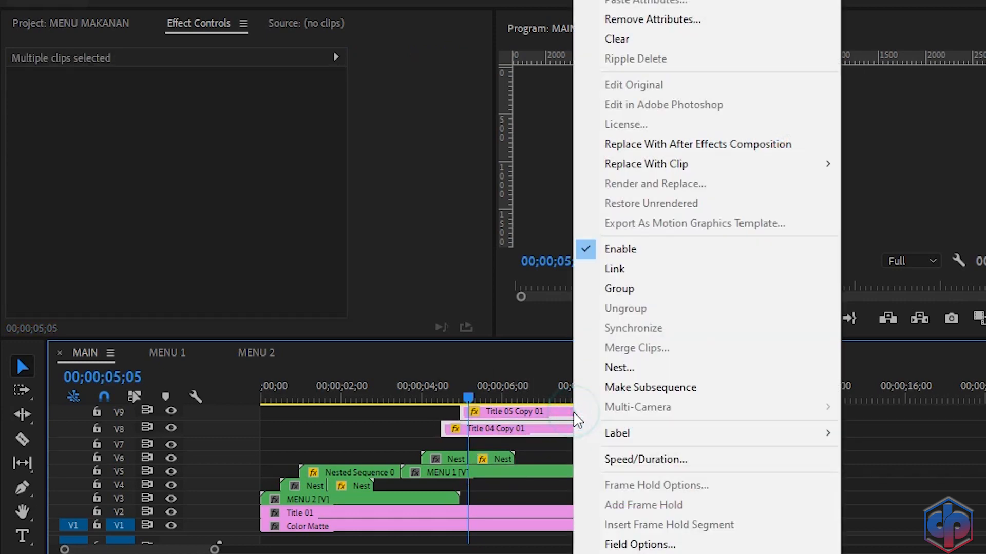
click(617, 367)
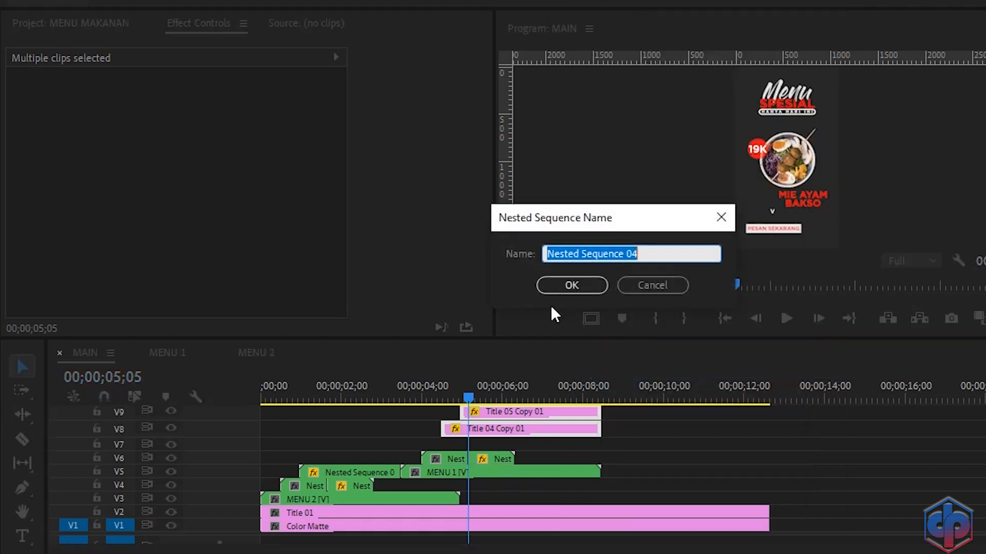
click(585, 285)
click(476, 439)
drag(476, 439, 478, 447)
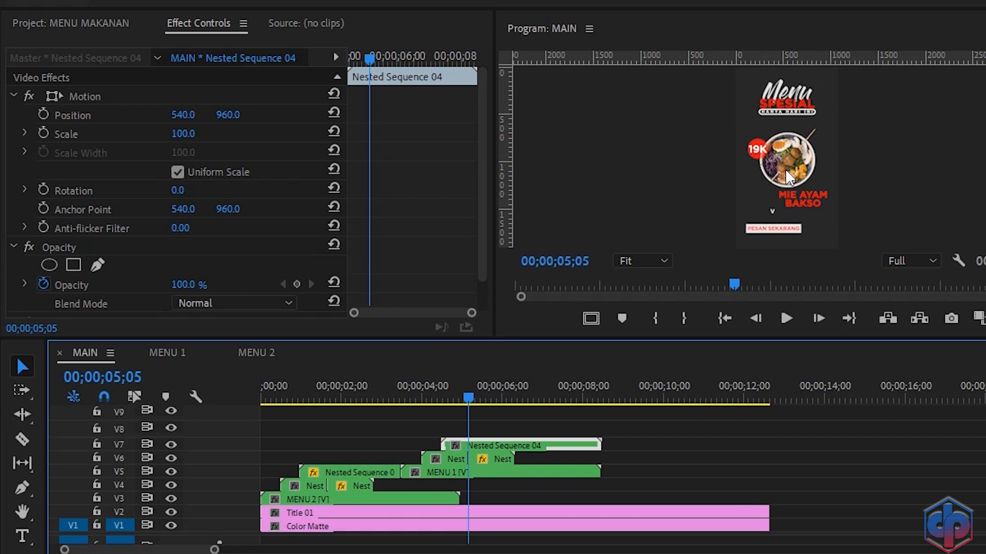
- Play MAIN from about 00;00;03;12 to review how the second menu's titles appear and leave
click(400, 388)
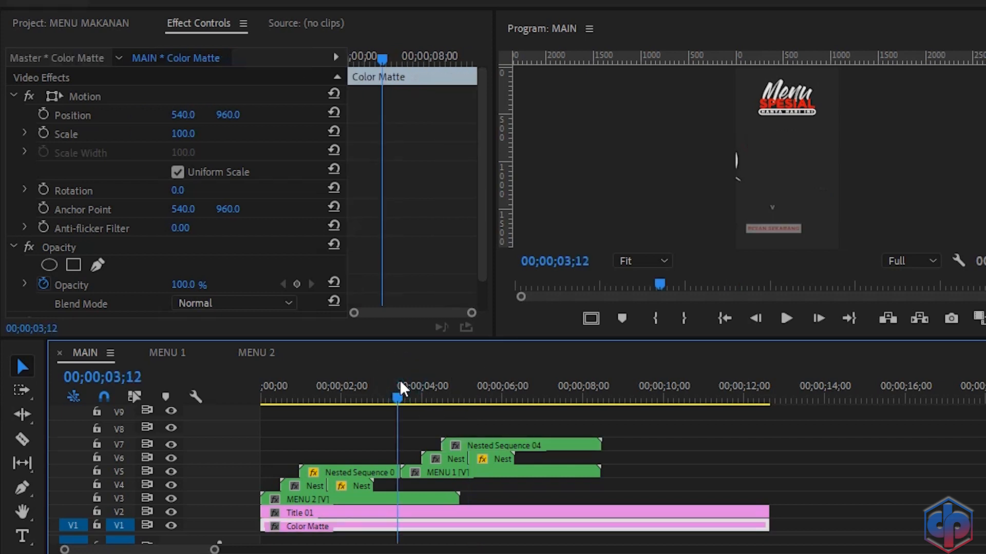
key(space)
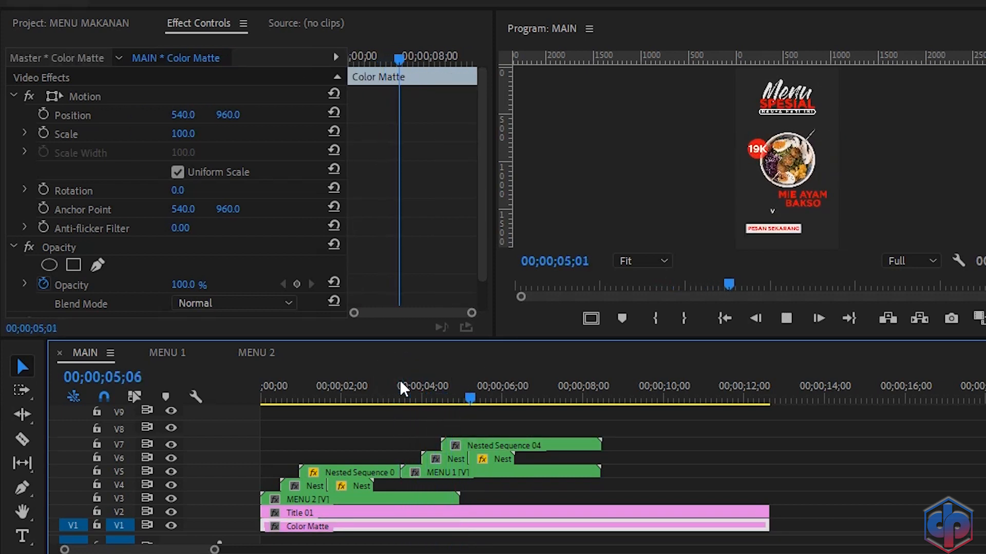
key(space)
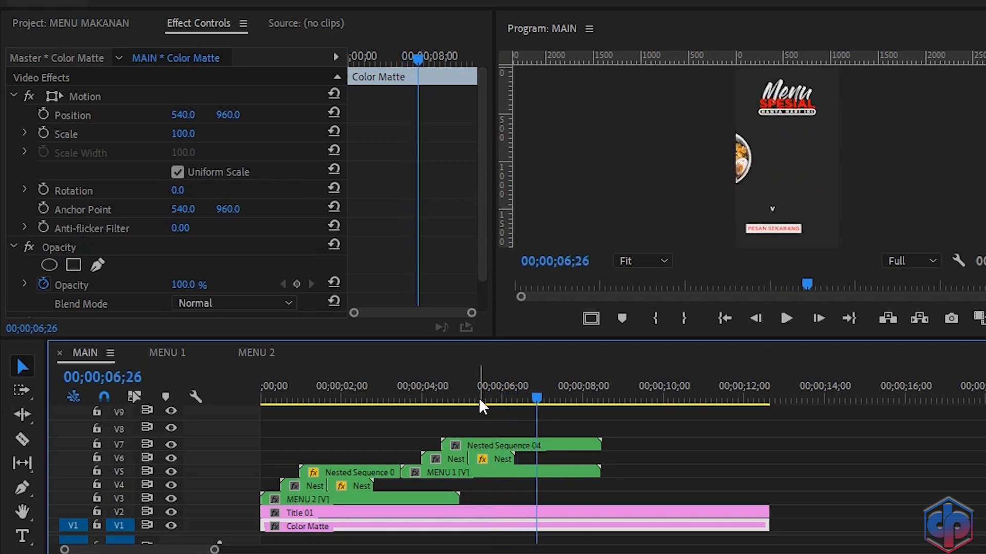
- Fade out Nested Sequence 04 with opacity keyframes of 100% at 00;00;06;10 and 0% at 00;00;07;00
drag(536, 403, 513, 396)
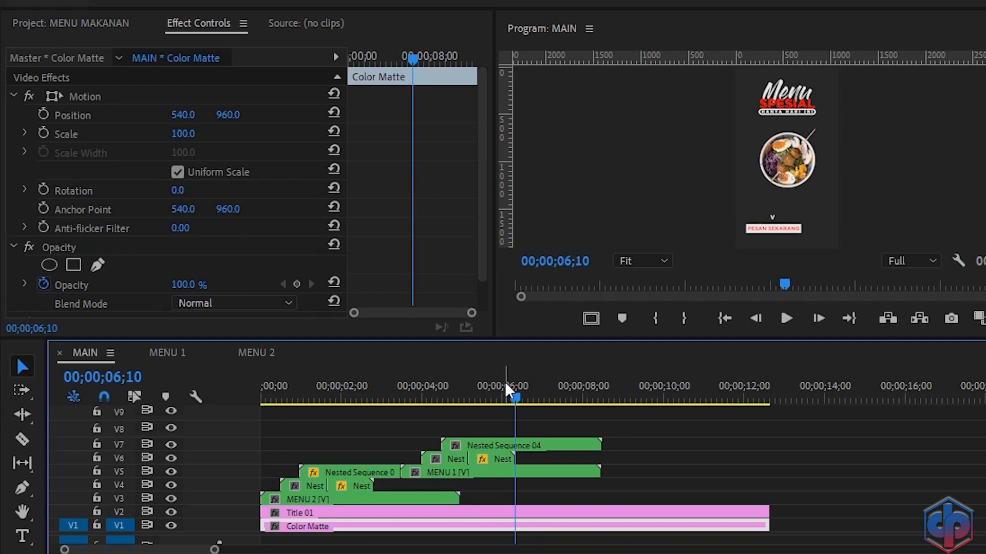
click(492, 452)
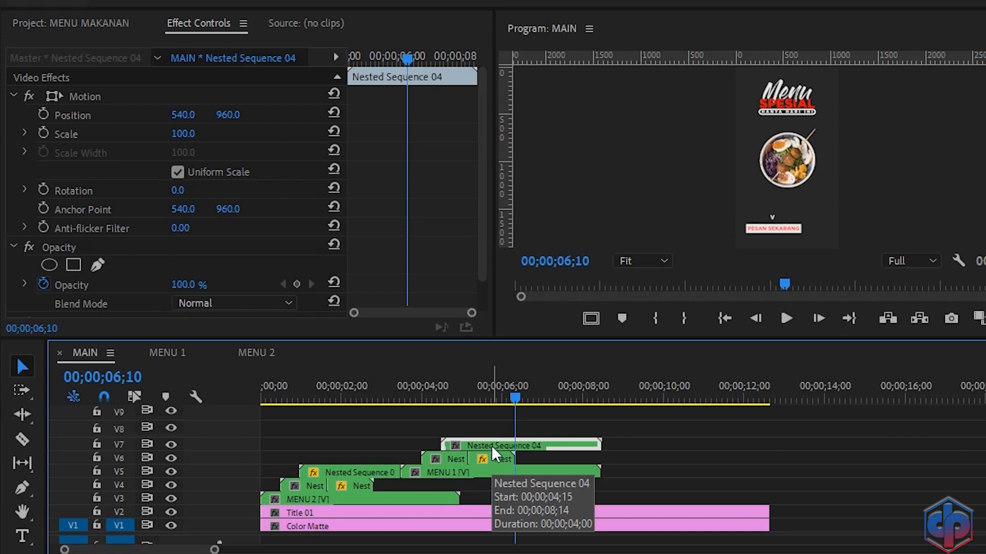
click(297, 284)
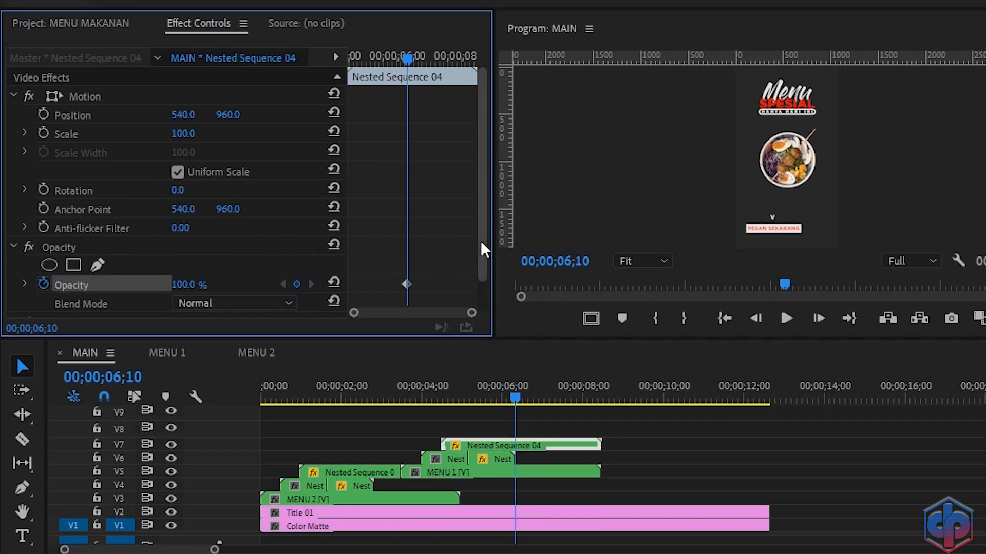
key(shift+Right)
key(shift+Right)
key(shift+Right)
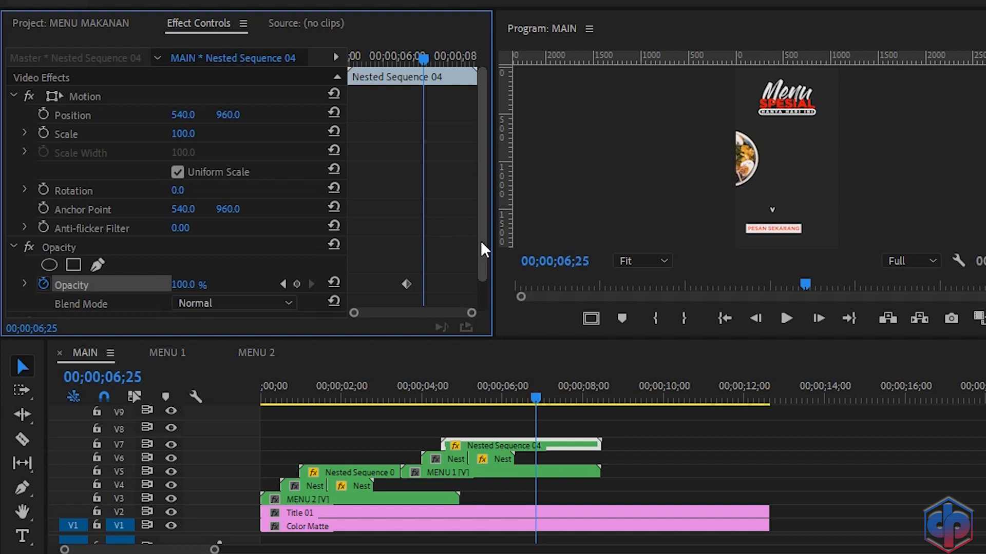
key(shift+Right)
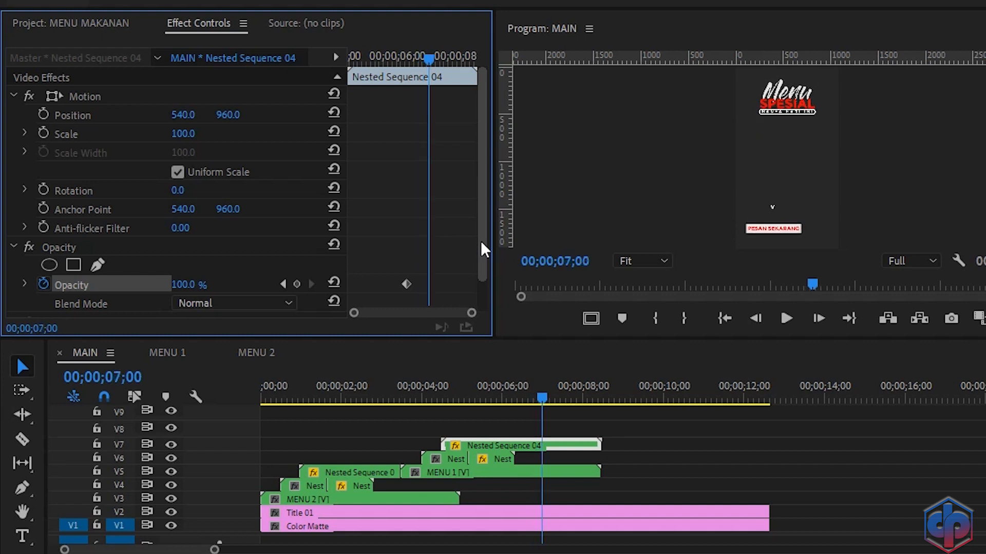
click(297, 284)
drag(189, 288, 128, 288)
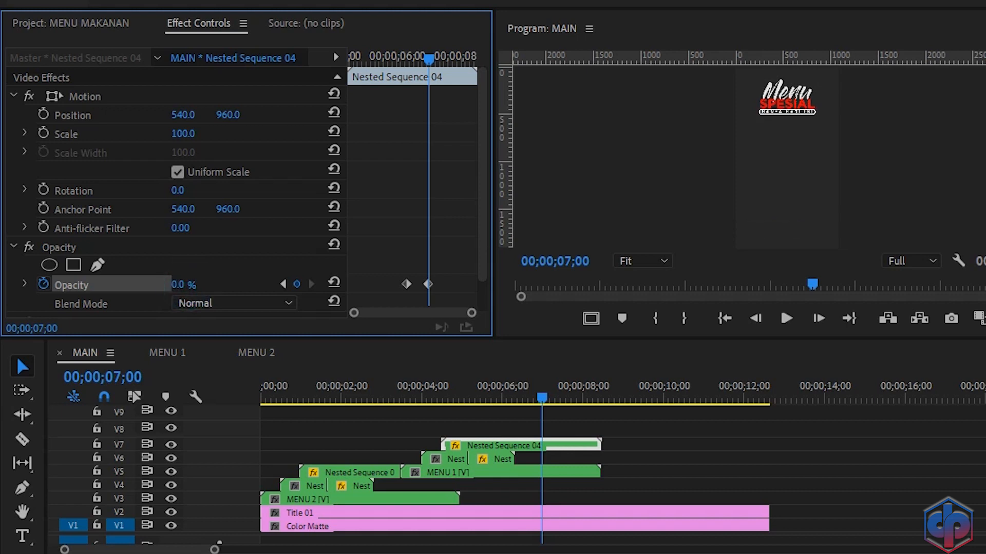
- Move the first opacity keyframe of Nested Sequence 04 to 00;00;06;15
click(283, 284)
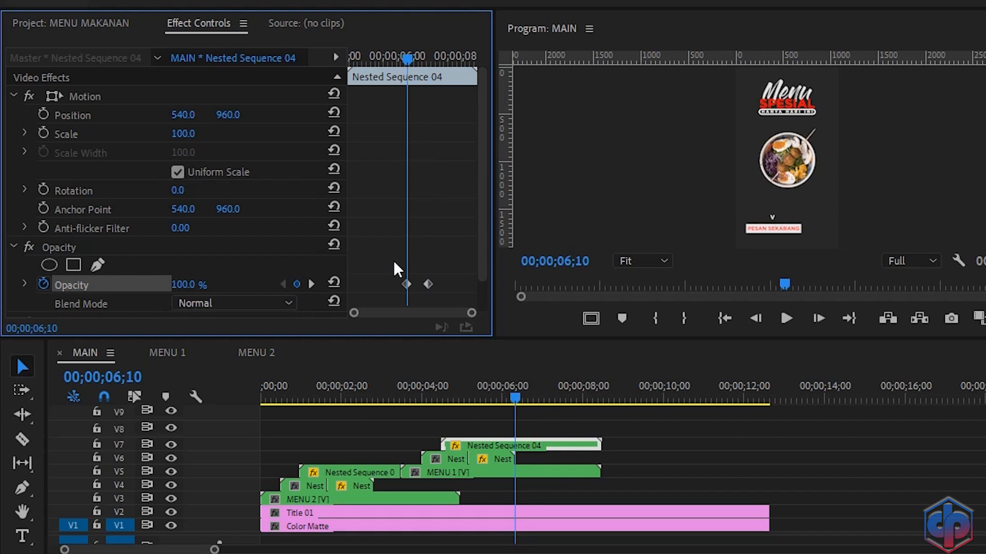
key(shift+Right)
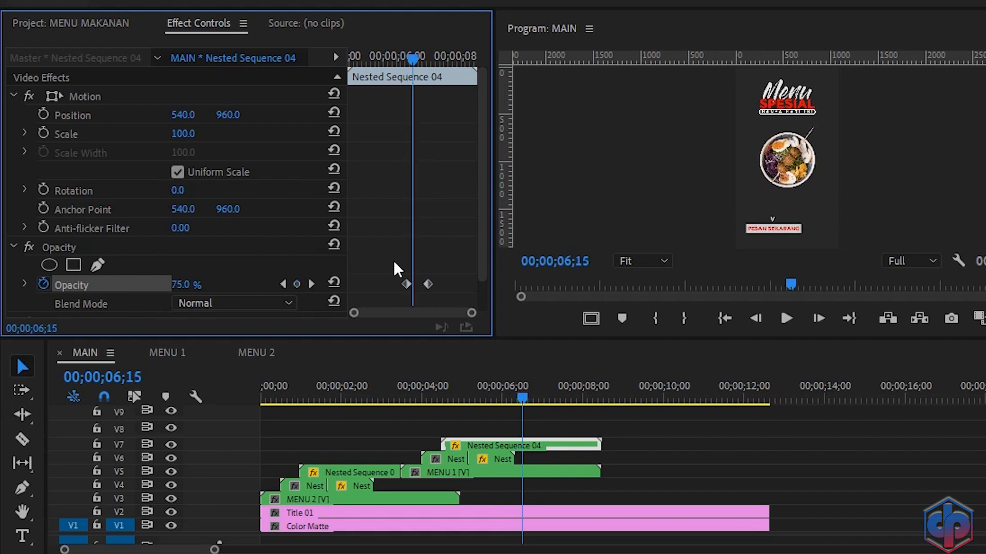
click(409, 288)
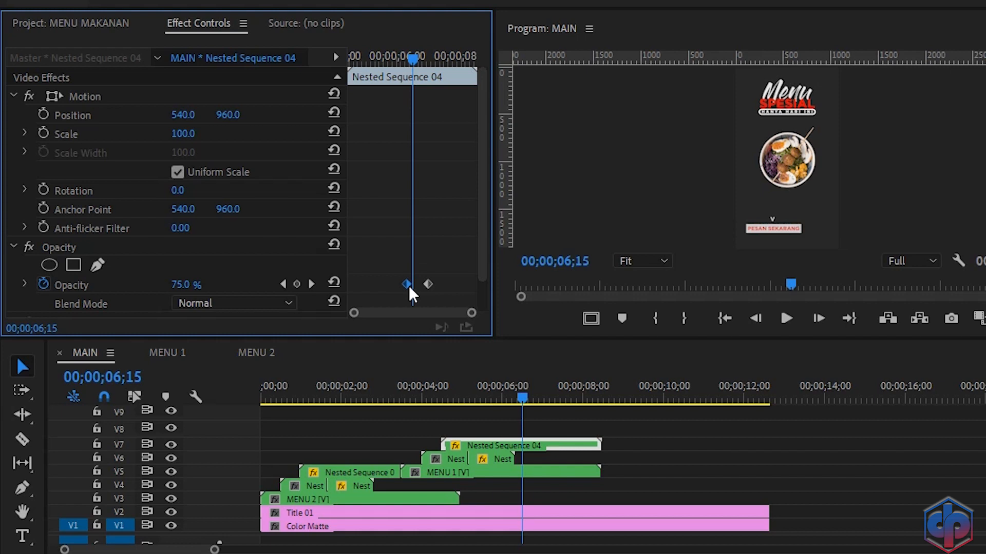
drag(409, 289, 413, 288)
- Play MAIN from the beginning to check both menus' animations and the new fade-out
drag(524, 397, 172, 445)
key(space)
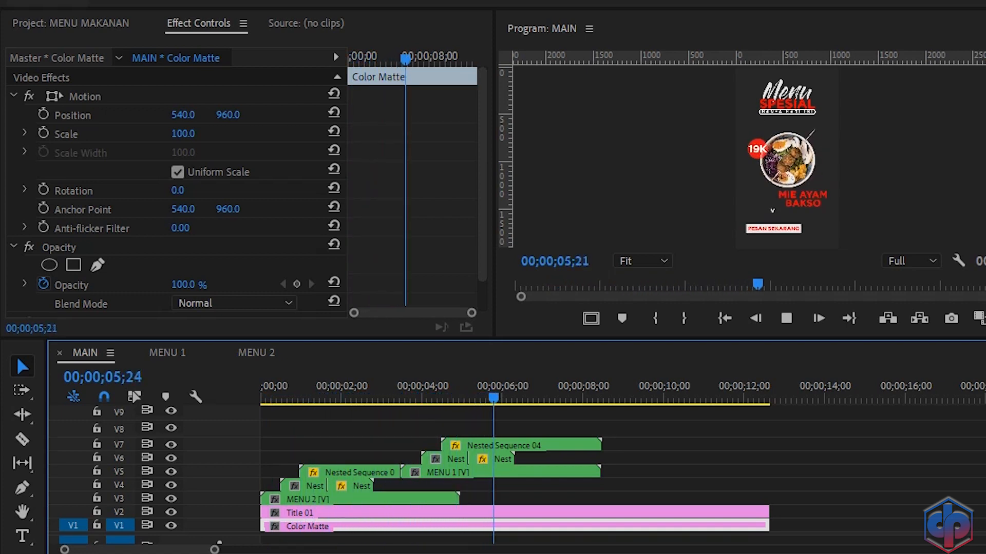
key(space)
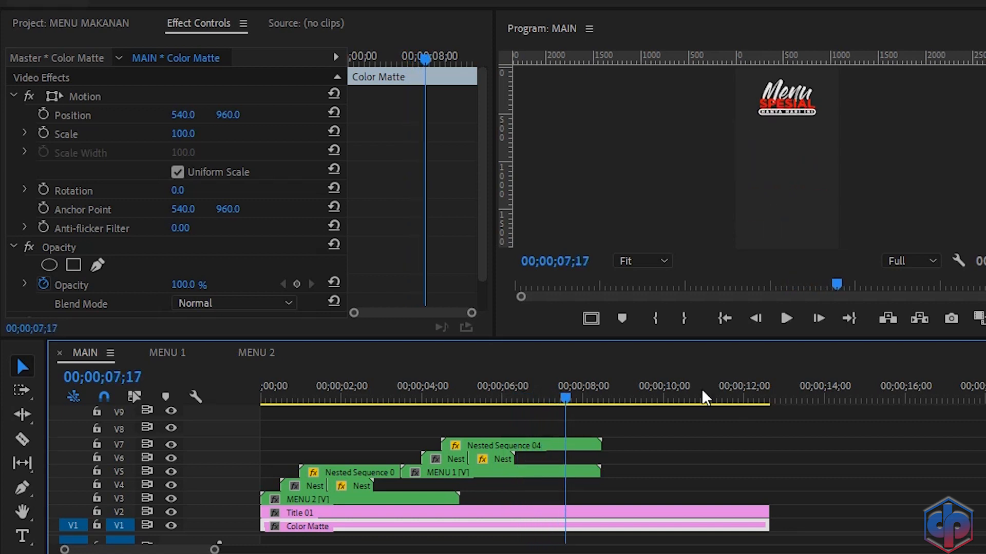
- Maximize the program monitor and replay MAIN from its start, examining the second menu's titles and order button around 00;00;04;18
click(546, 33)
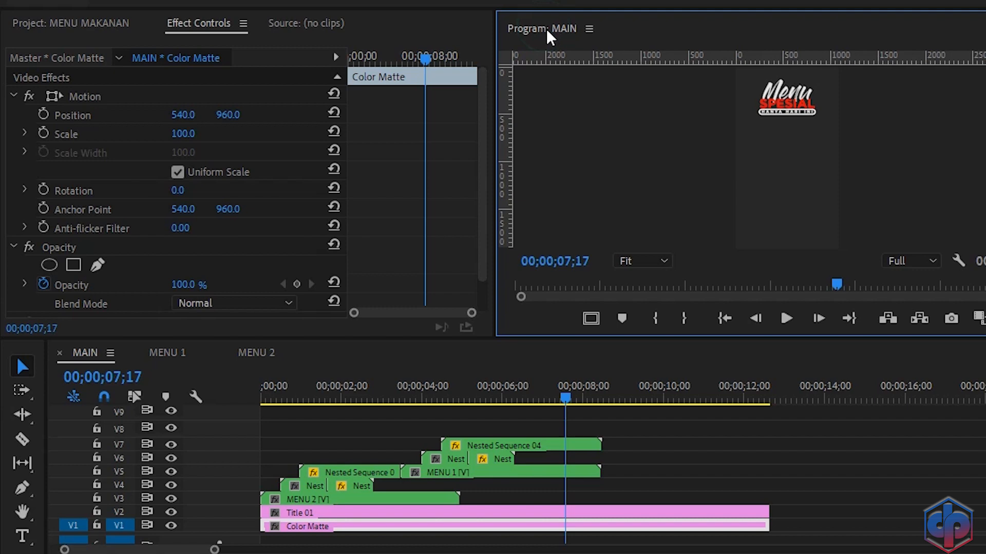
double_click(546, 28)
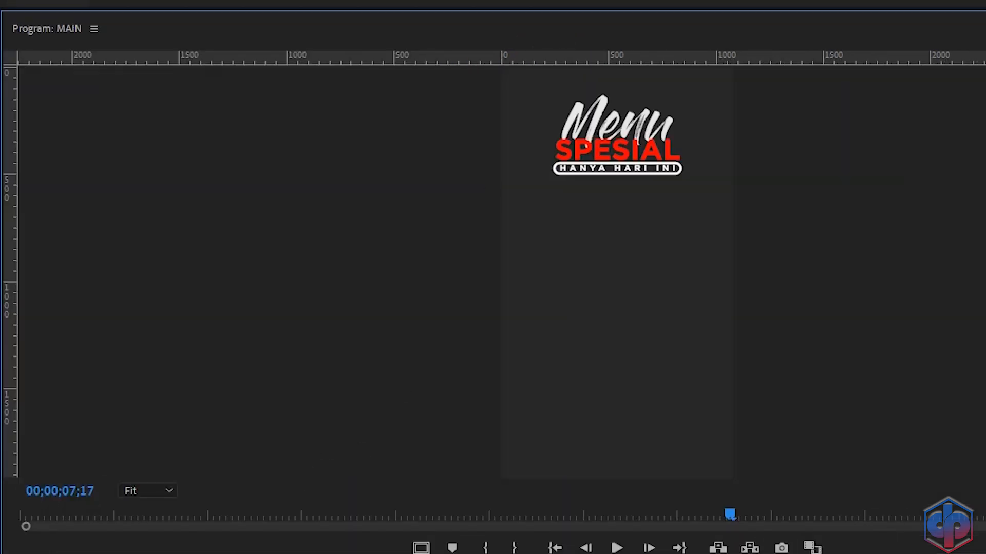
drag(733, 514, 20, 513)
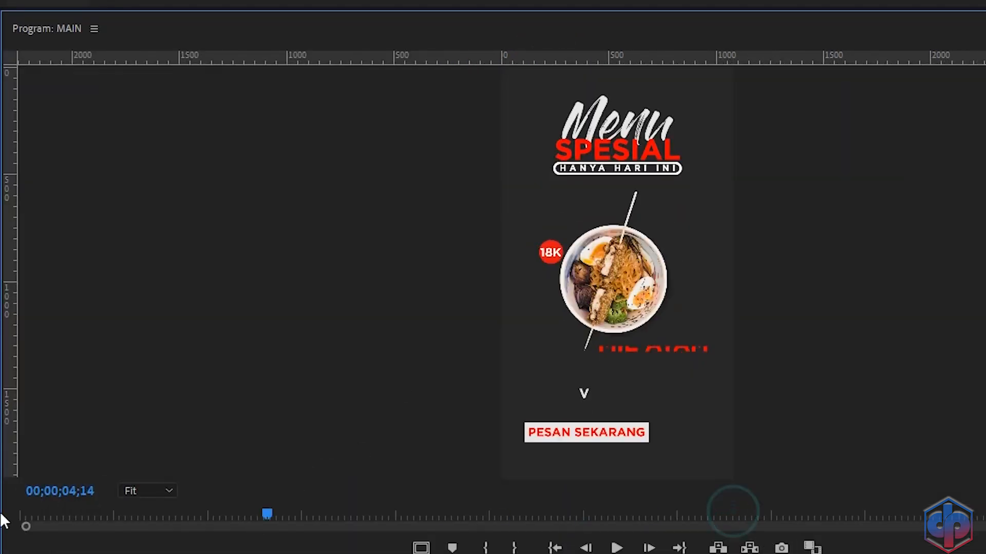
key(space)
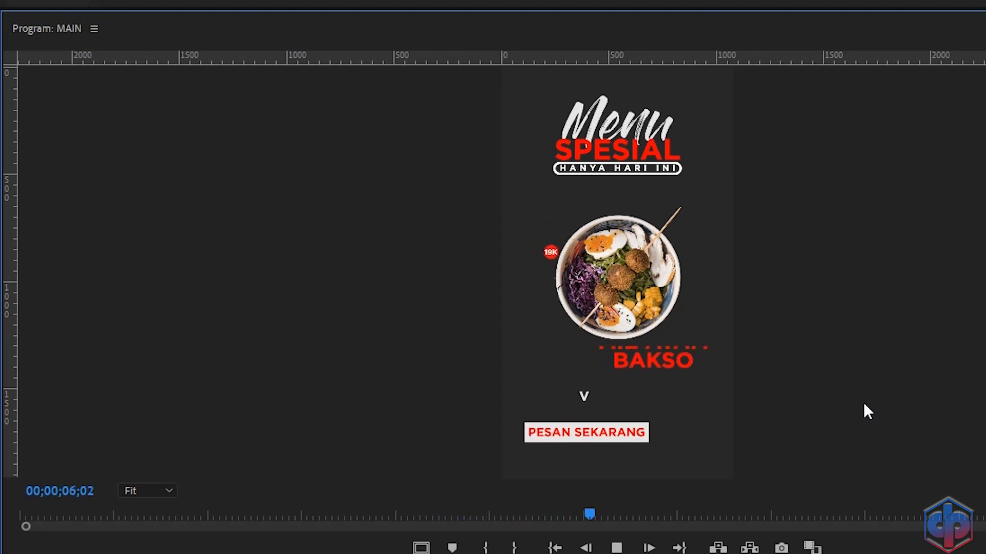
drag(743, 507, 15, 508)
key(space)
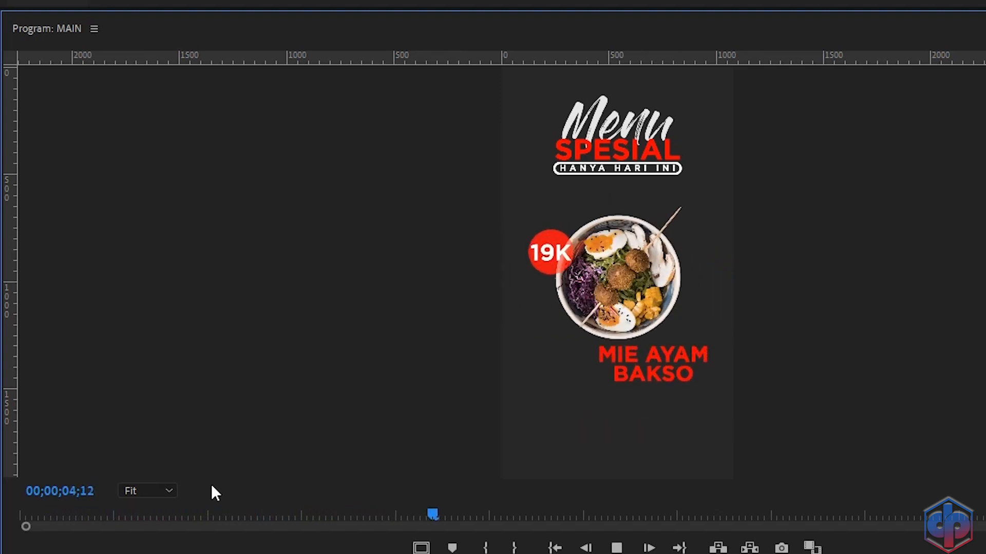
key(space)
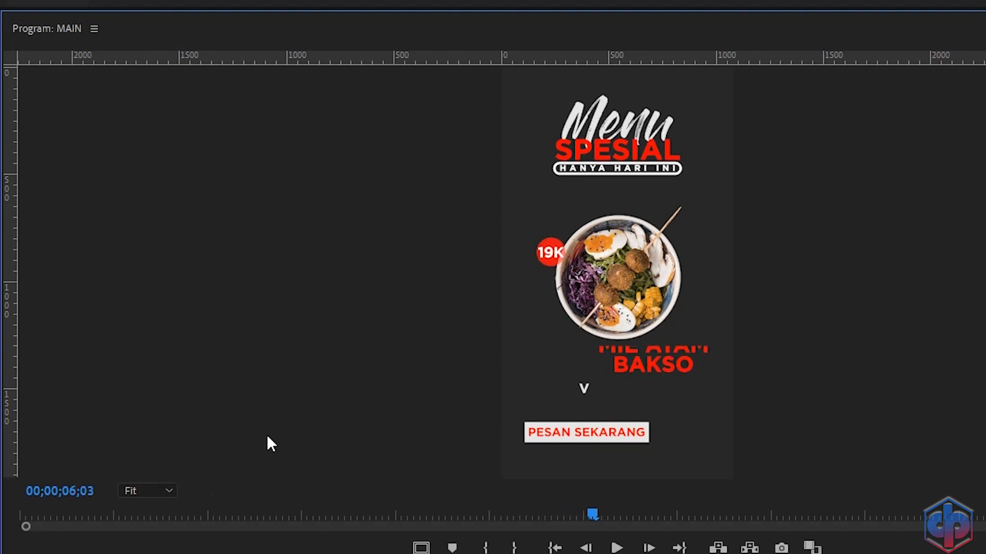
click(454, 511)
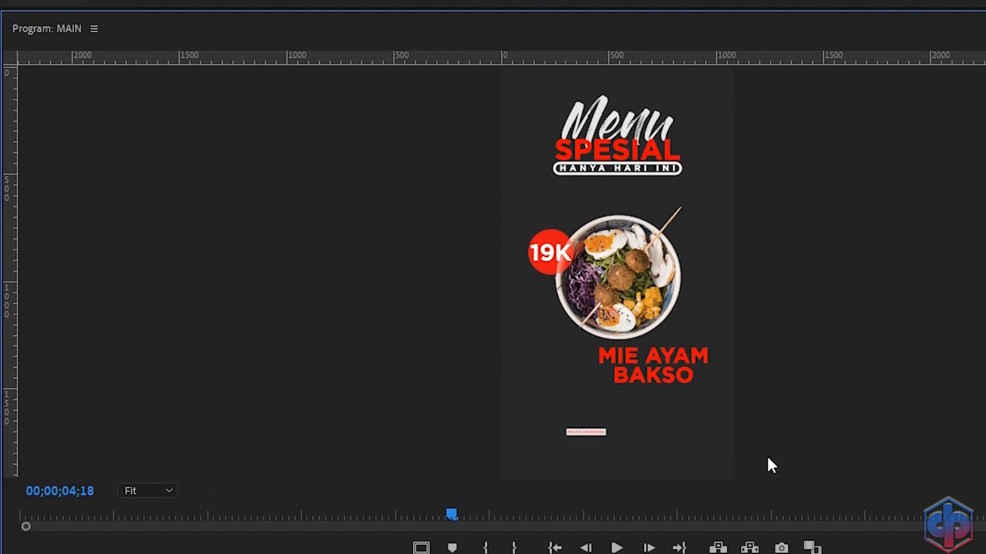